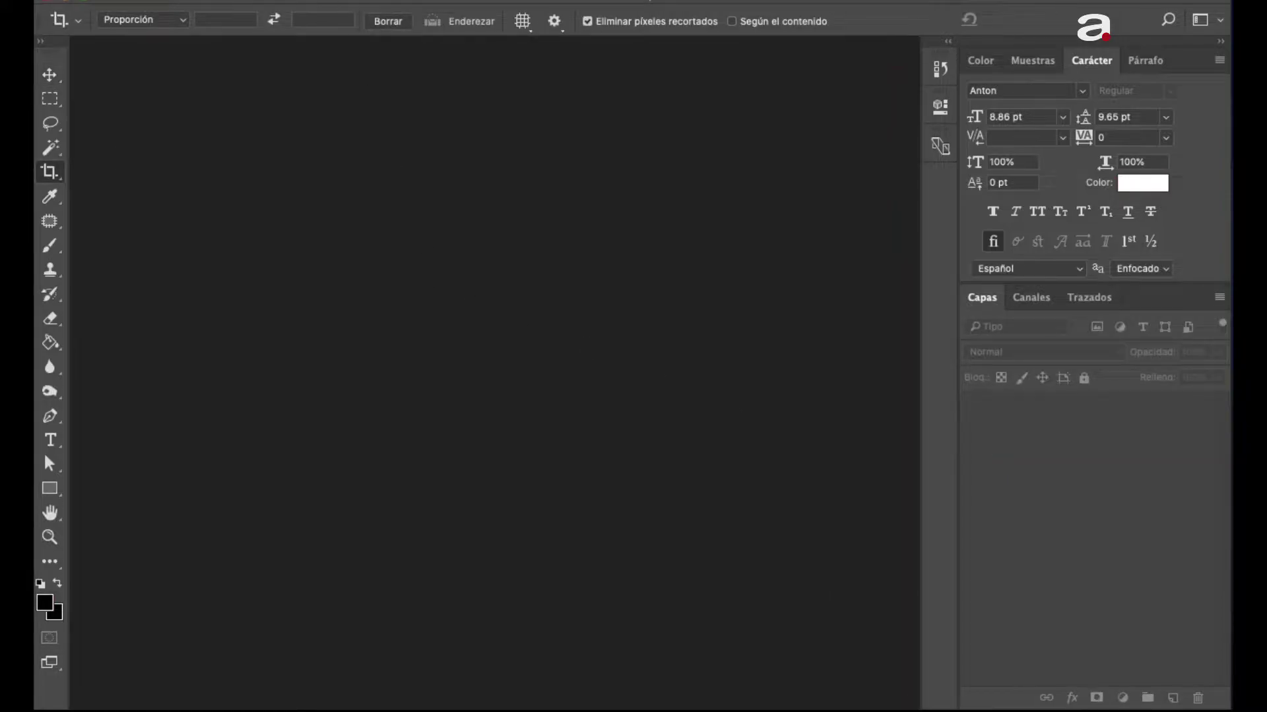
- Create a new document in centimetres, width 9 and height 5, landscape, 200 ppi, transparent background
click(218, 0)
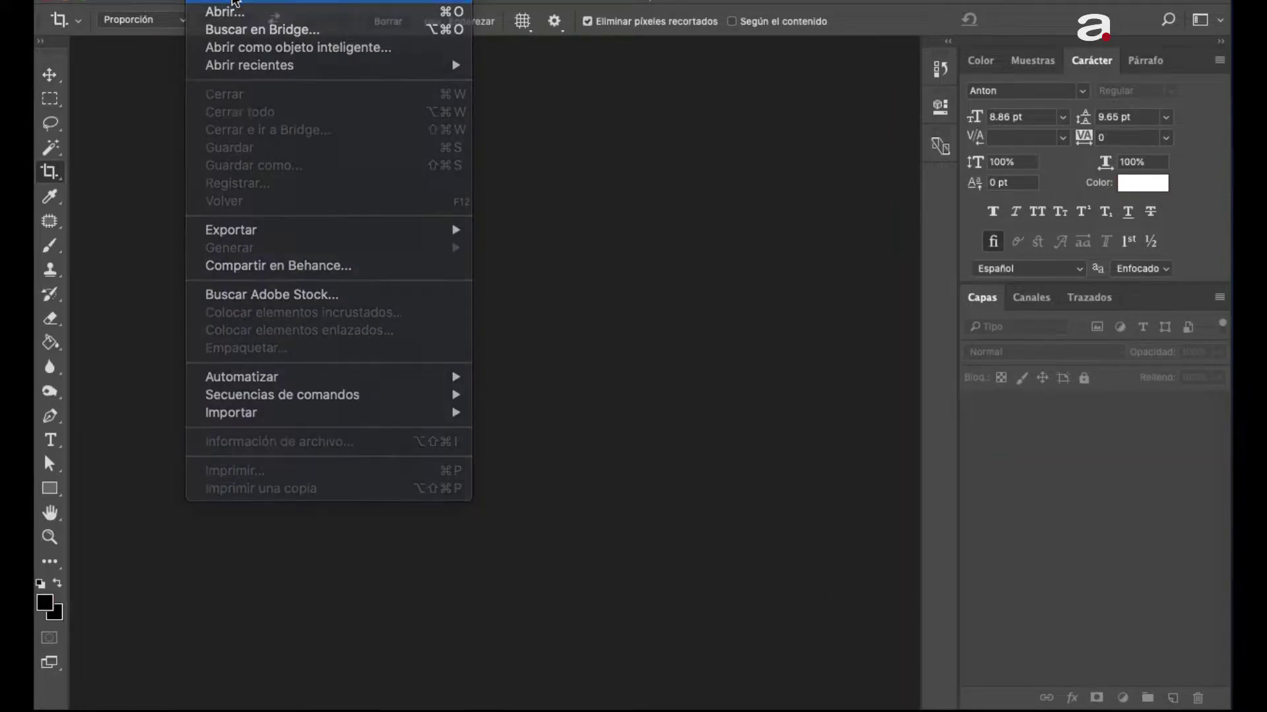
click(235, 2)
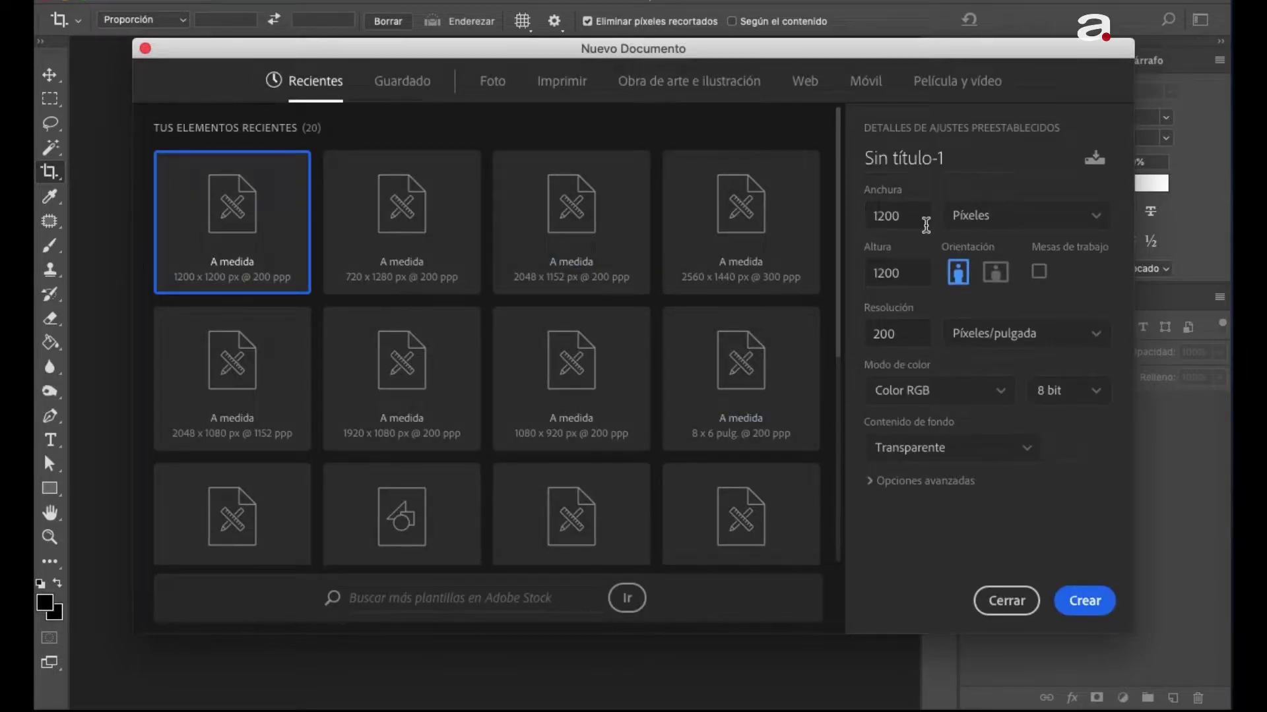
click(1014, 222)
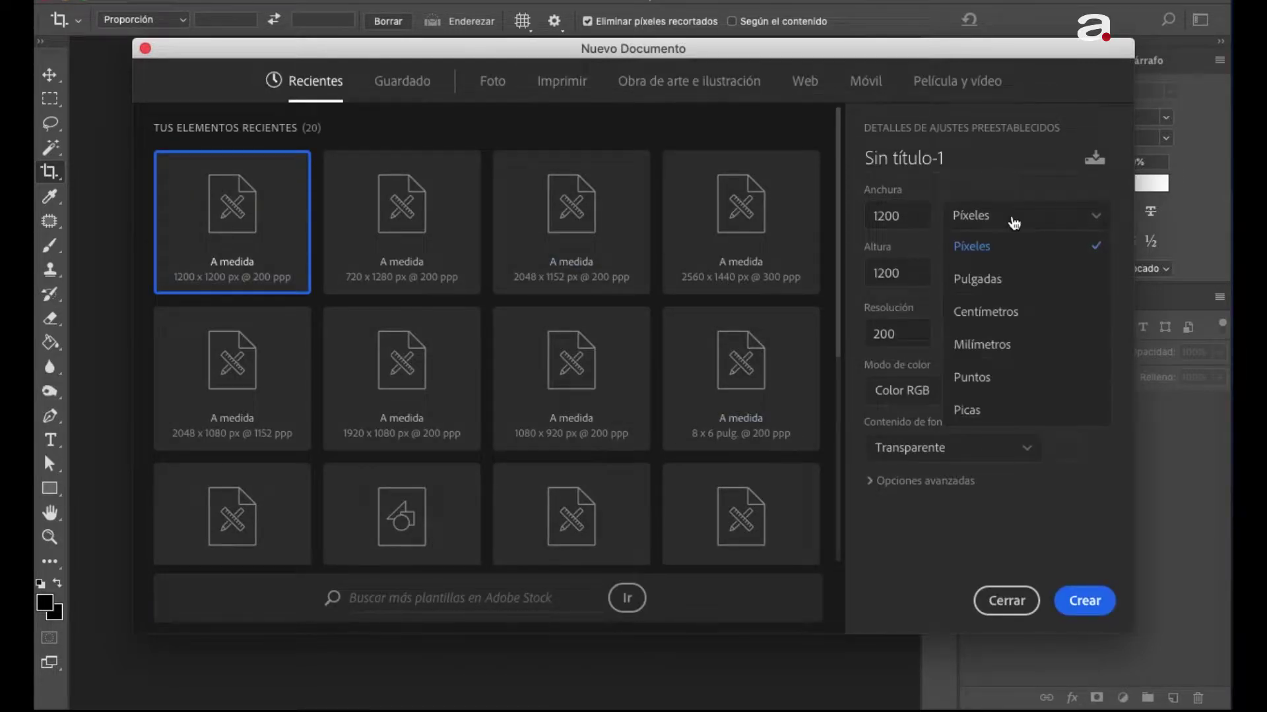
click(1009, 319)
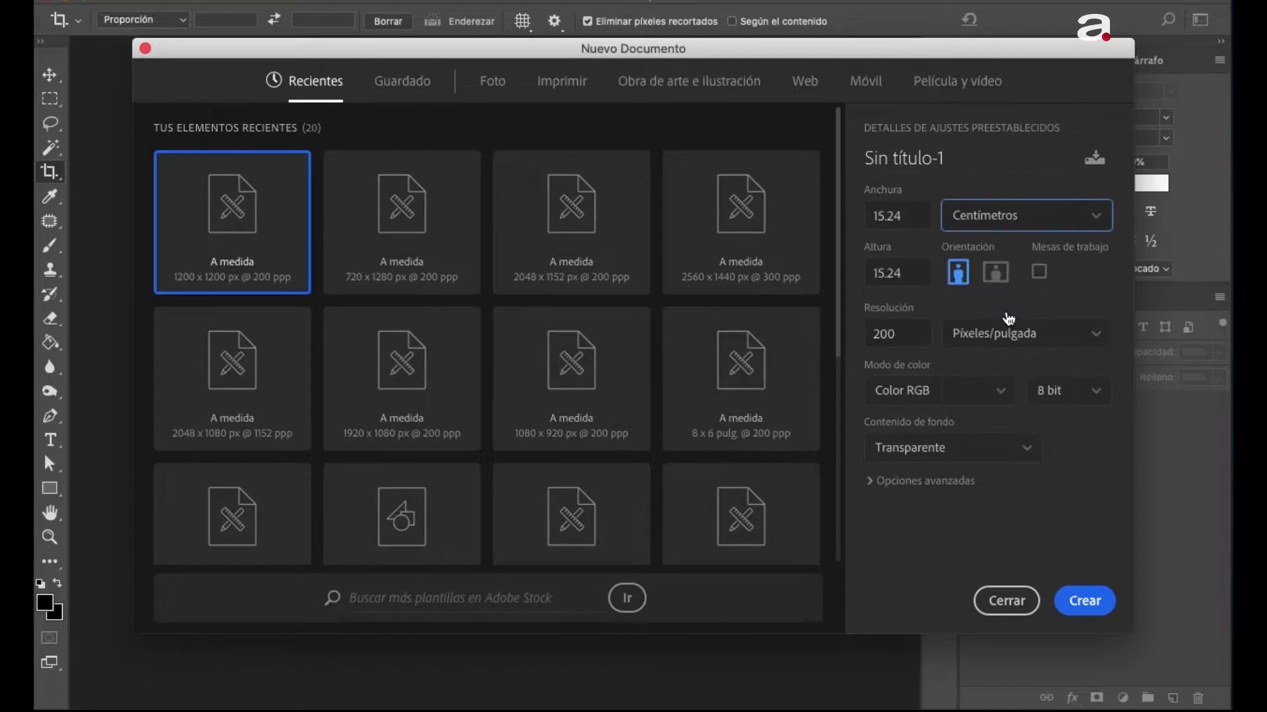
double_click(909, 215)
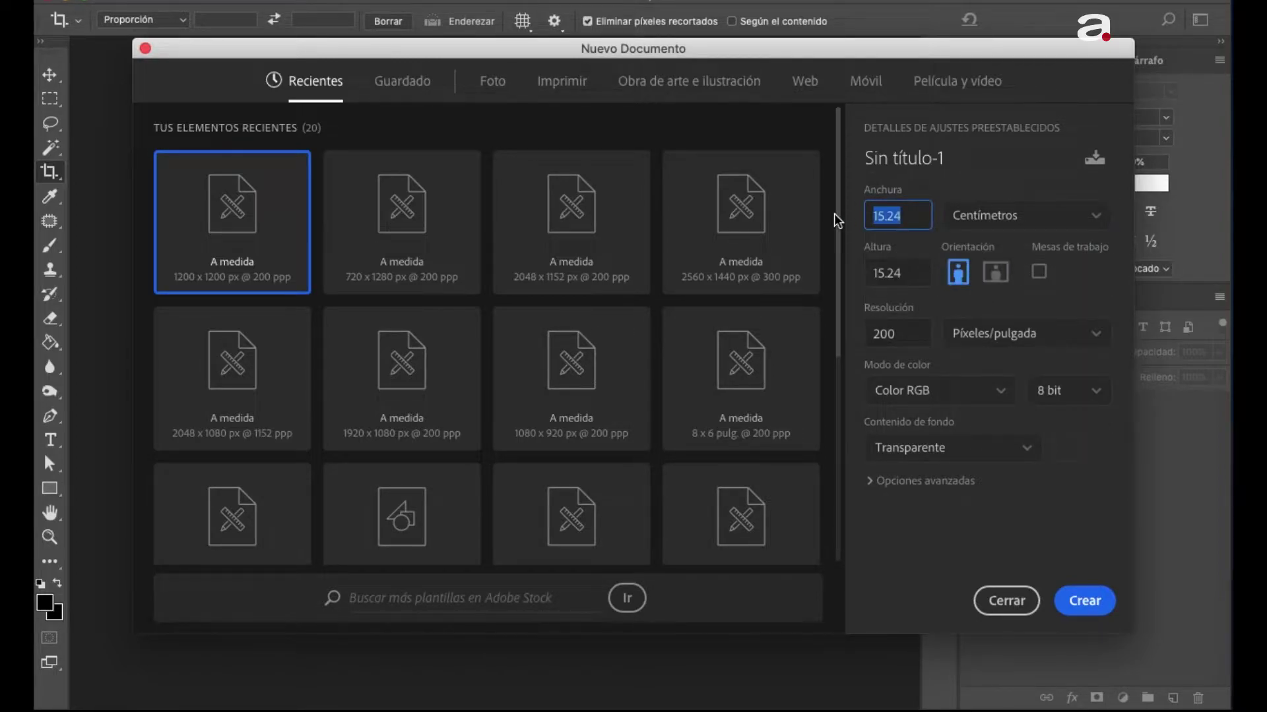
text(9)
click(912, 275)
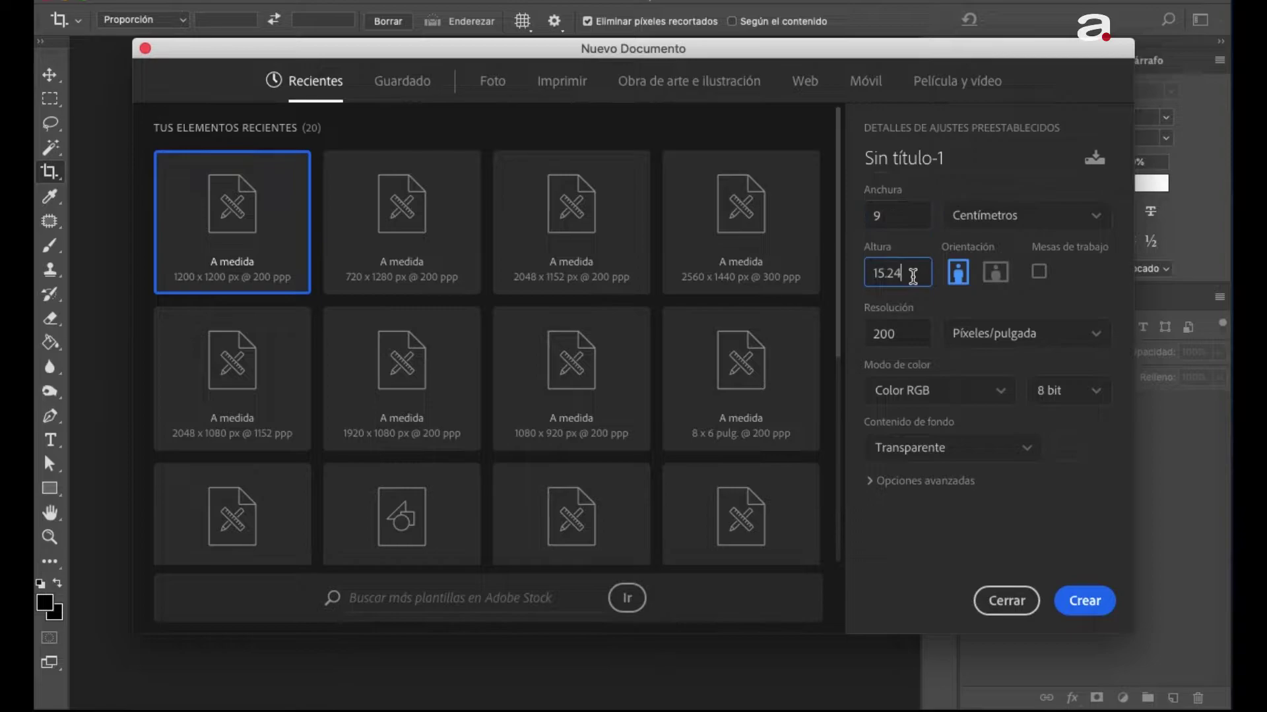
drag(913, 275, 849, 273)
text(5)
click(996, 272)
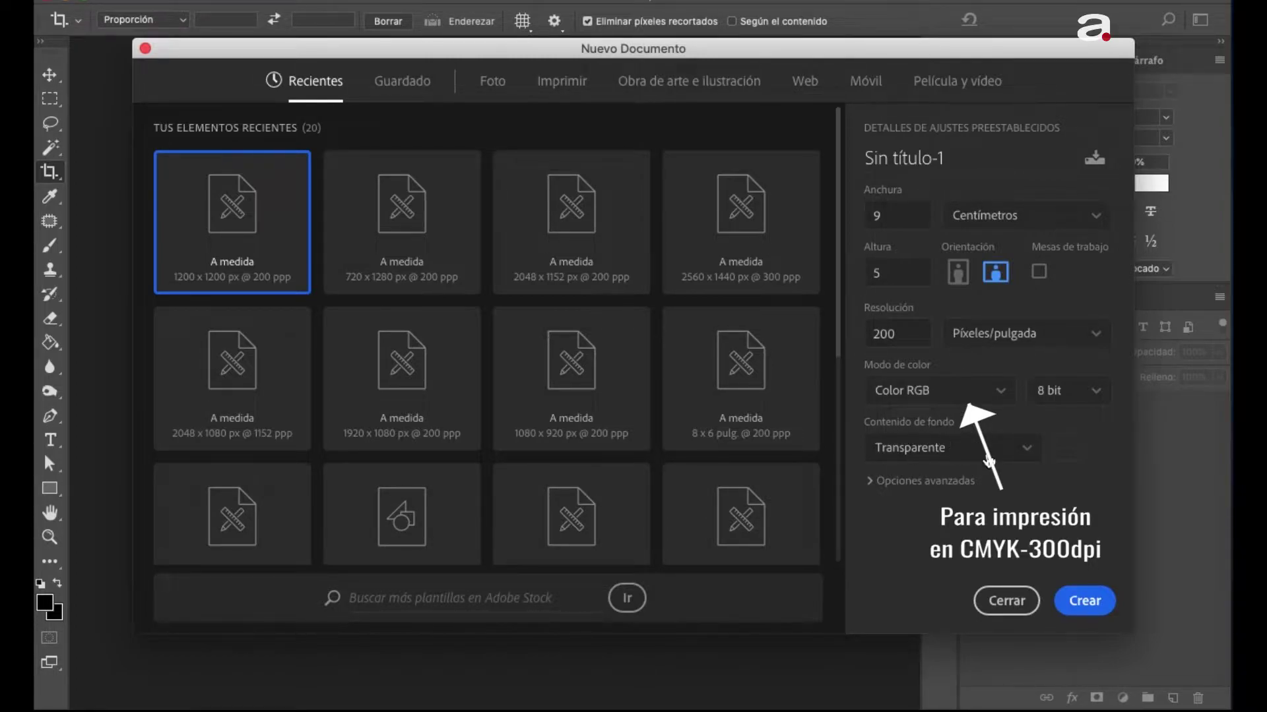
click(1086, 601)
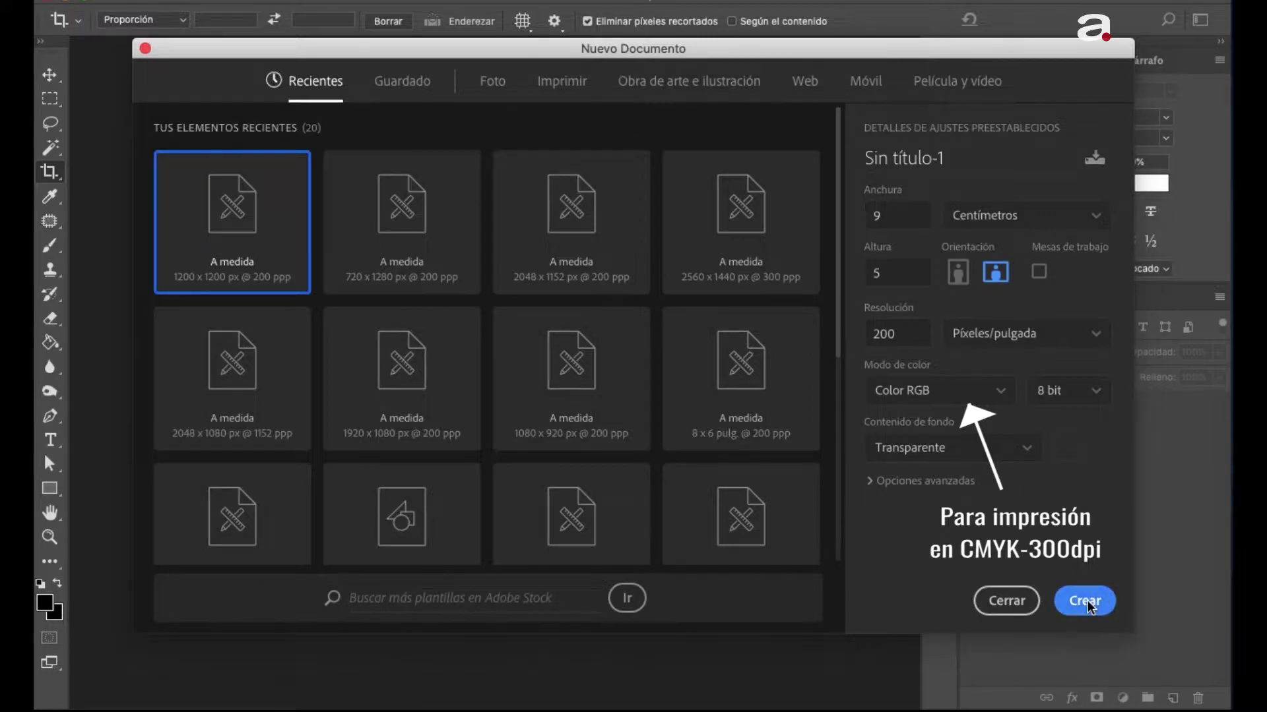
- Paint-bucket fill Capa 1 with foreground colour #ffffff, then zoom out around the card
key(v)
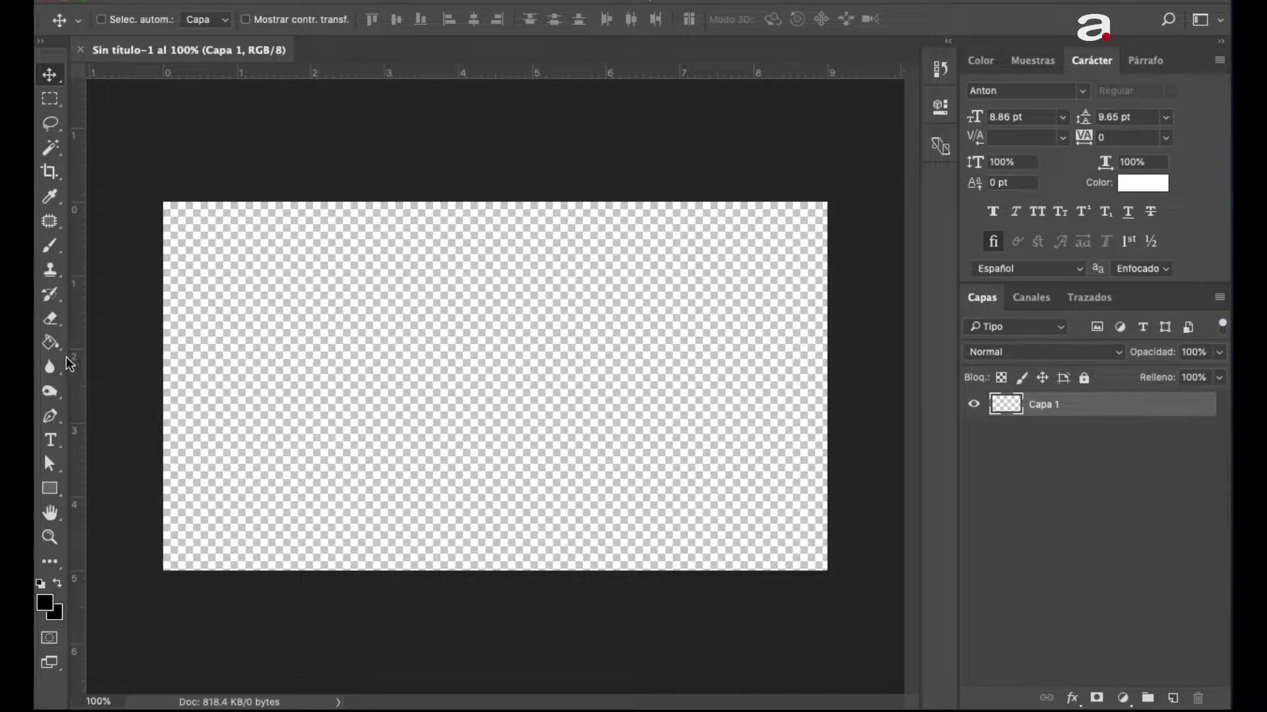
click(51, 342)
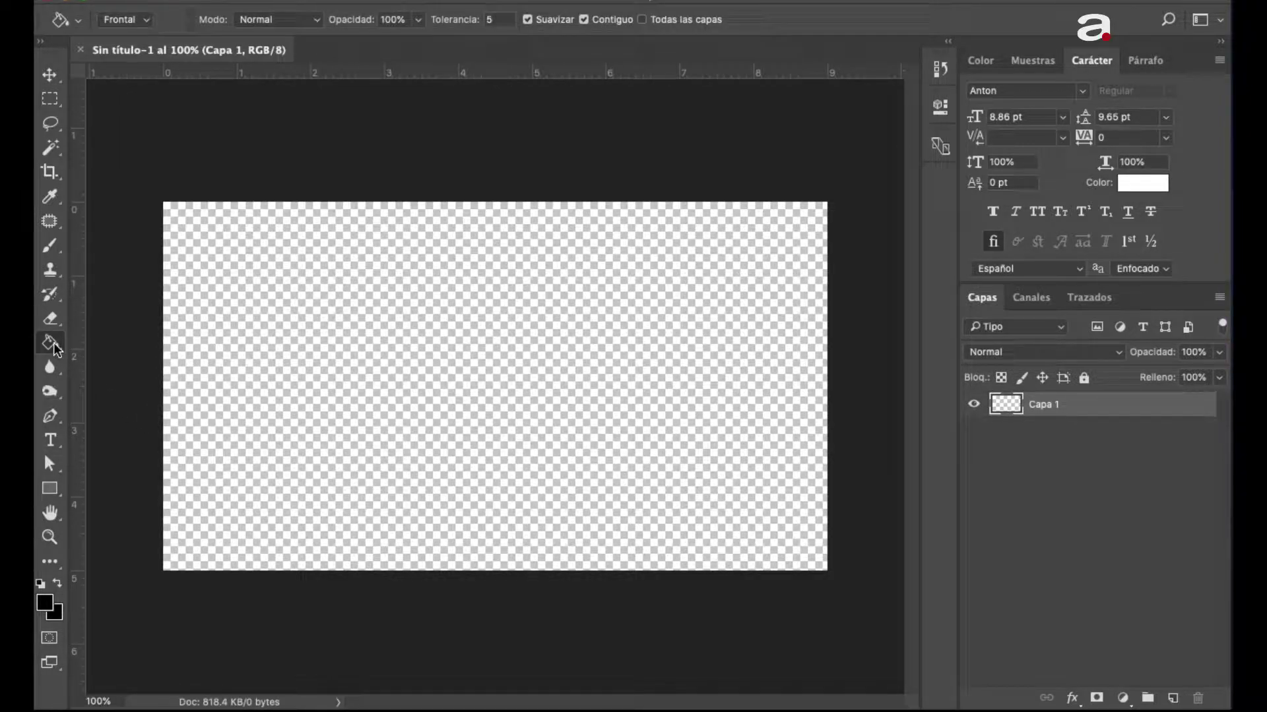
click(46, 603)
click(722, 215)
text(ffffff)
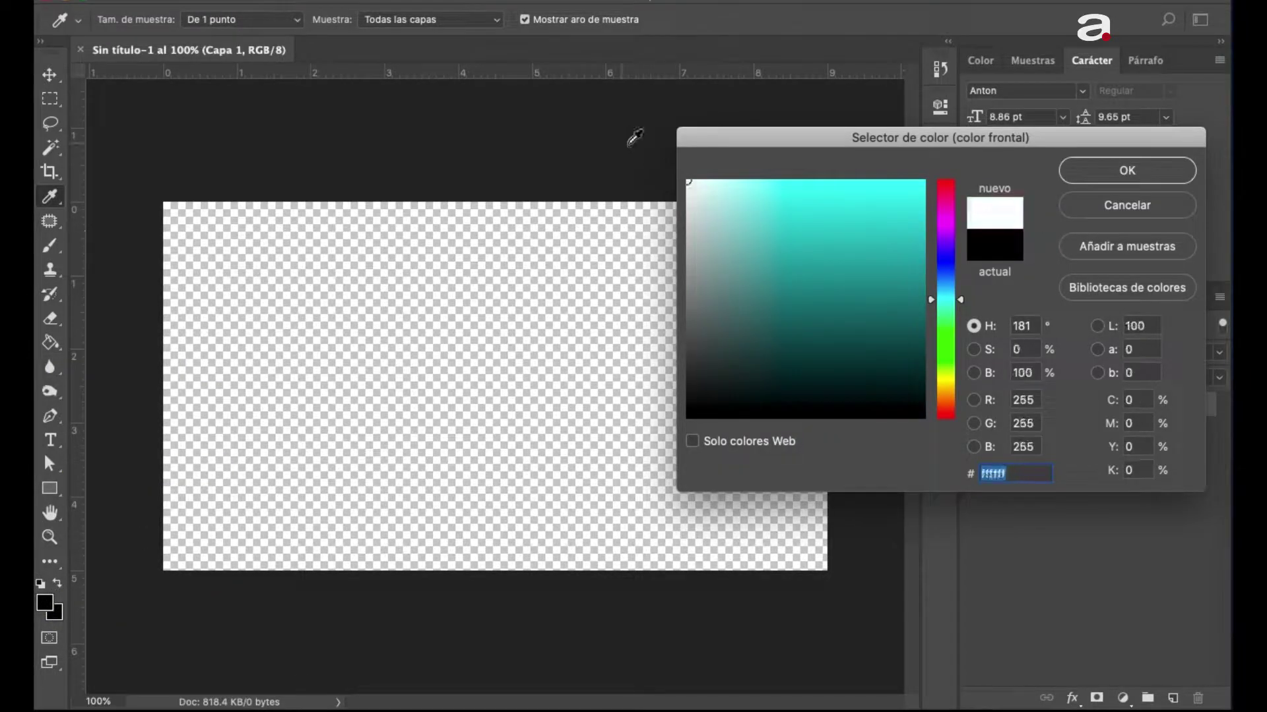
click(1115, 169)
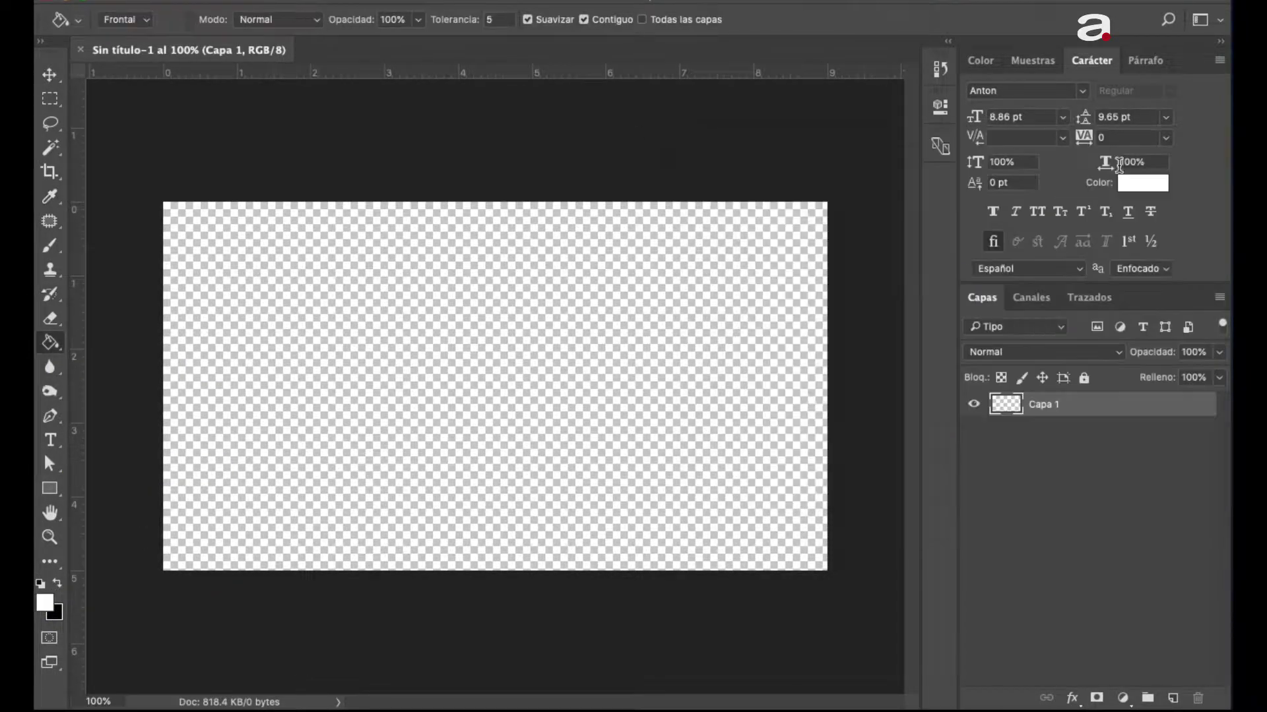
click(555, 427)
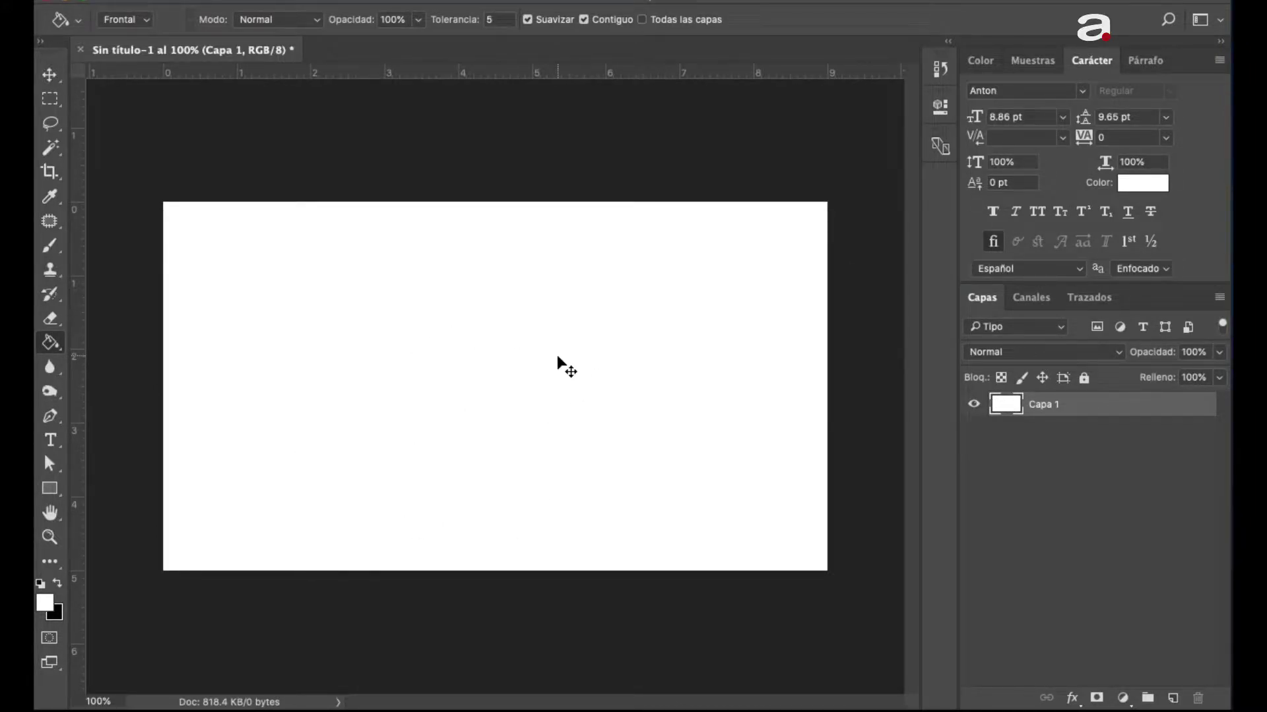
key(ctrl+minus)
- Add a new empty layer, Capa 2, positioned below Capa 1
key(u)
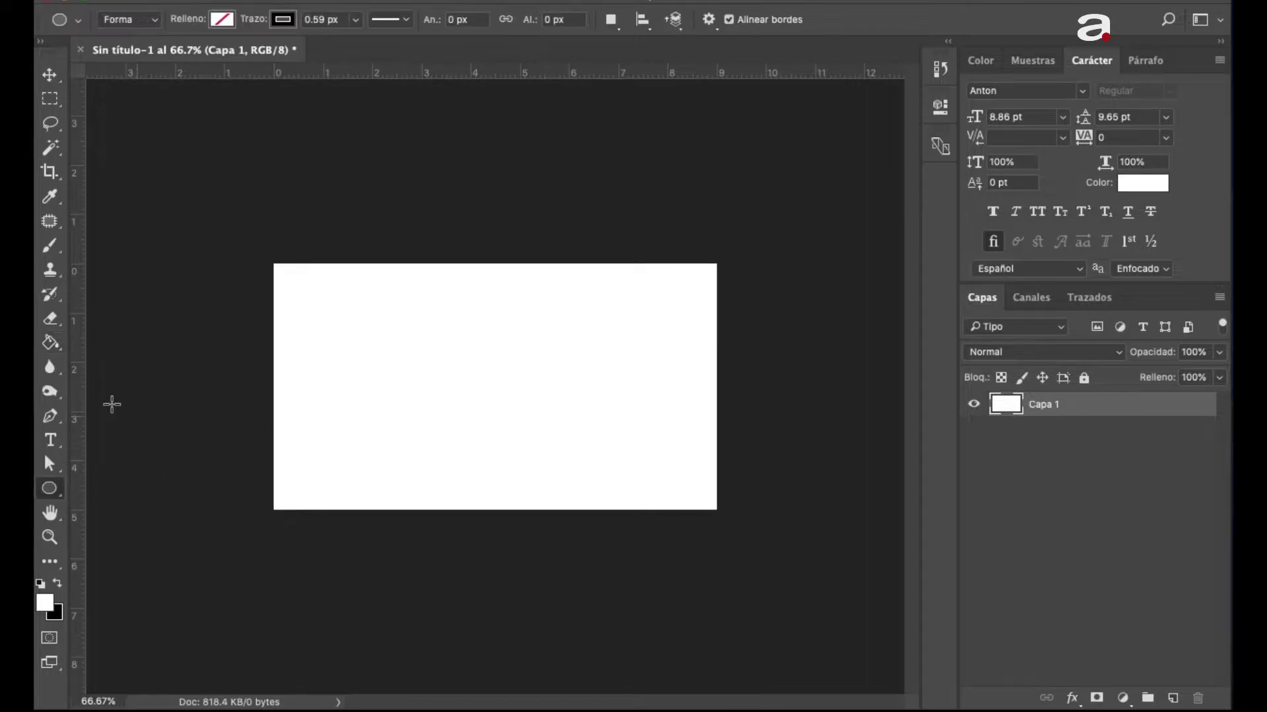
click(54, 420)
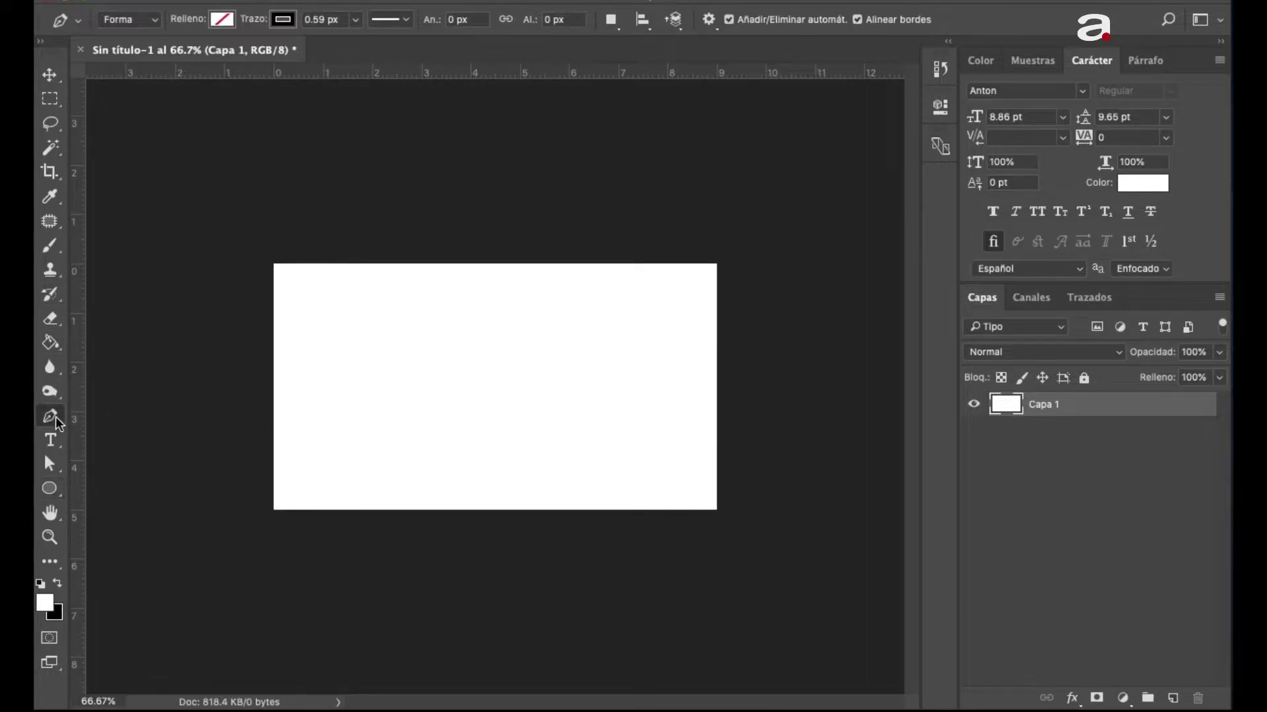
click(1175, 699)
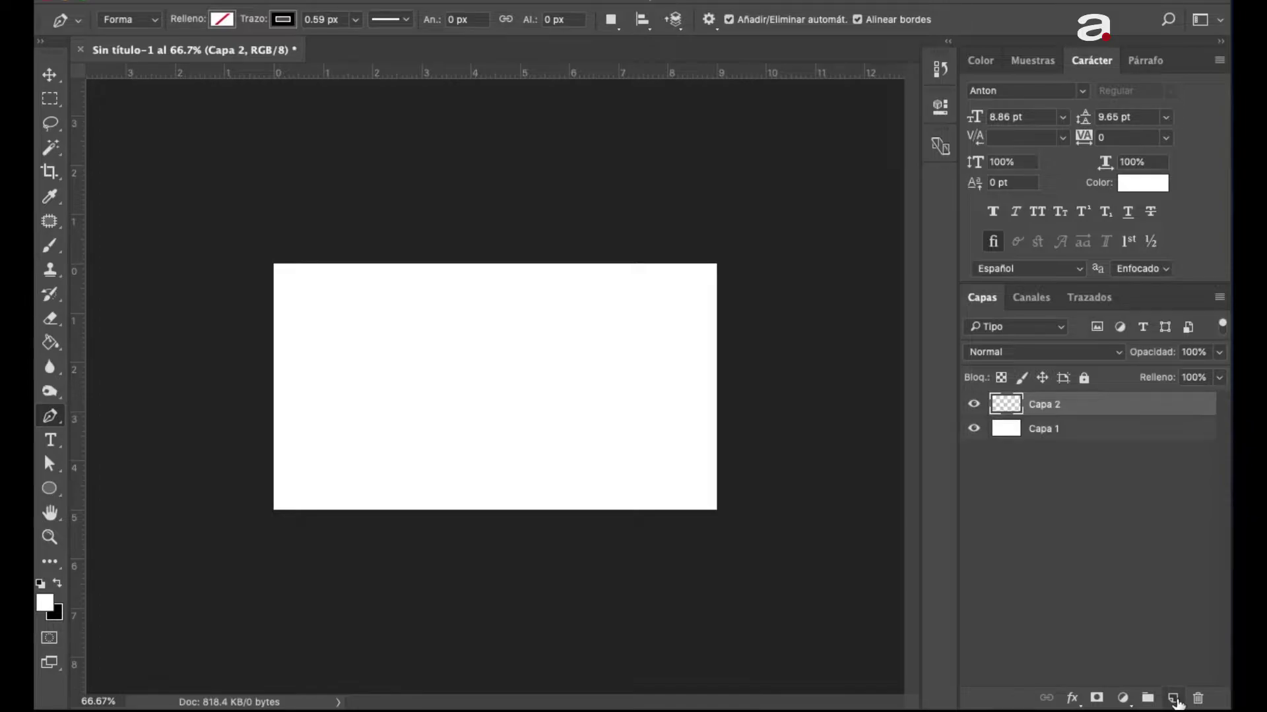
drag(1085, 402, 1082, 441)
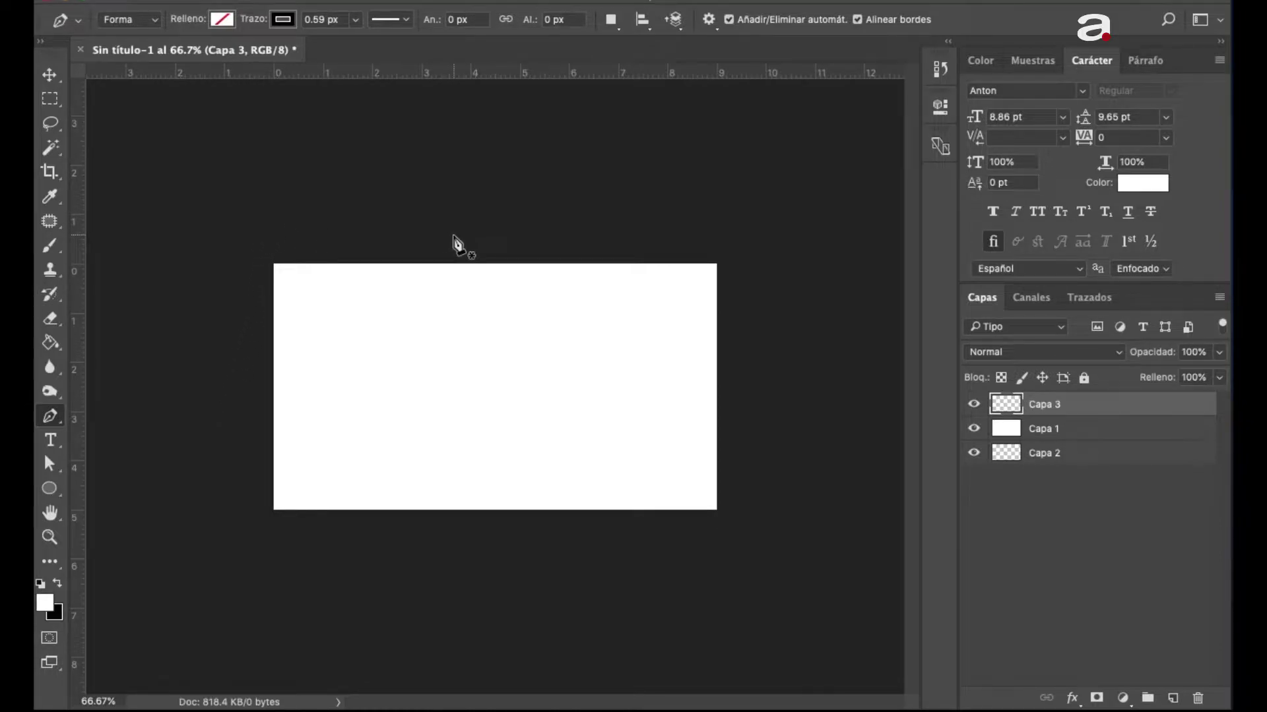
- Pen-draw a closed shape with a curved right edge, then place paleta rojo.png from Descargas
click(454, 226)
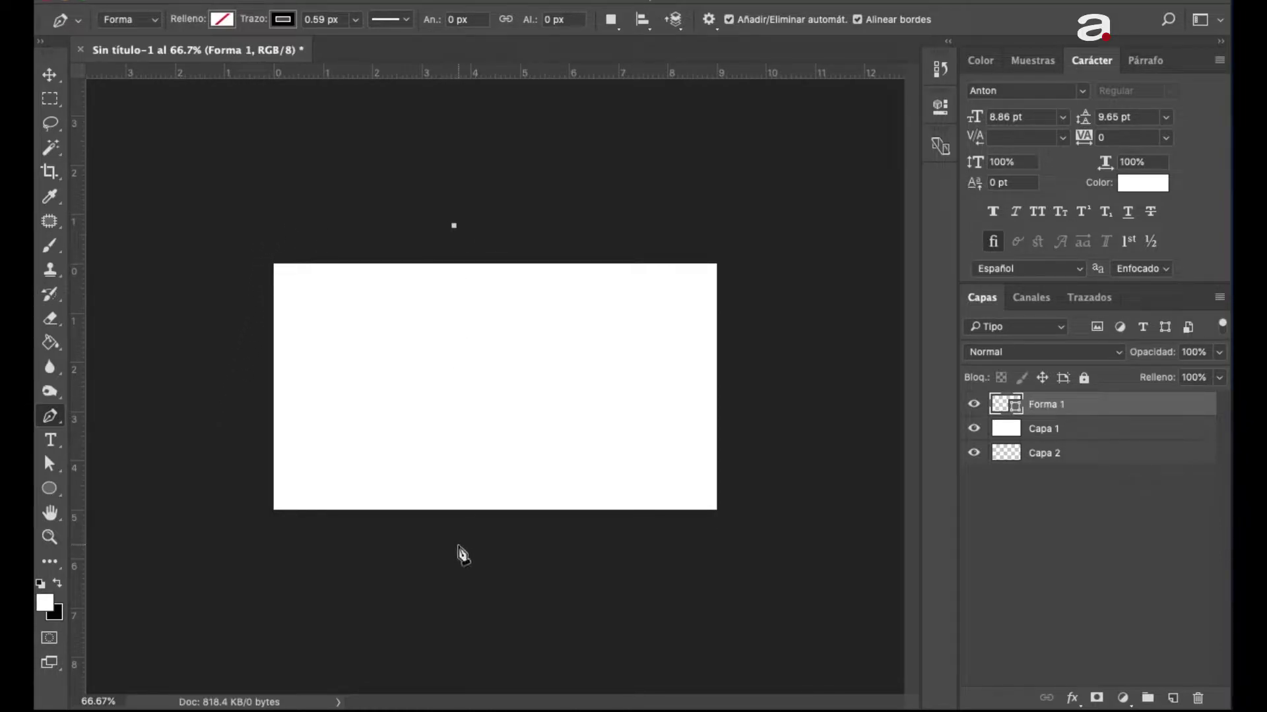
mouse_move(460, 554)
mouse_down()
mouse_move(553, 639)
mouse_move(576, 701)
mouse_up()
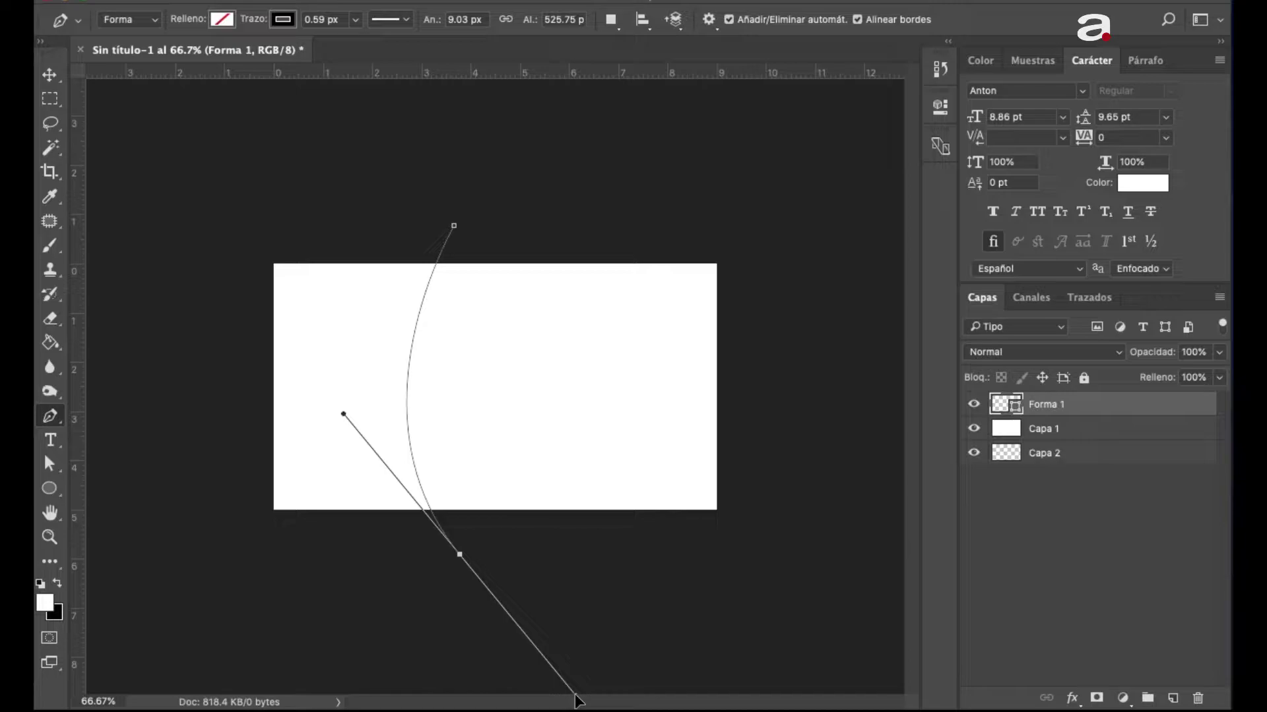
drag(576, 700, 532, 703)
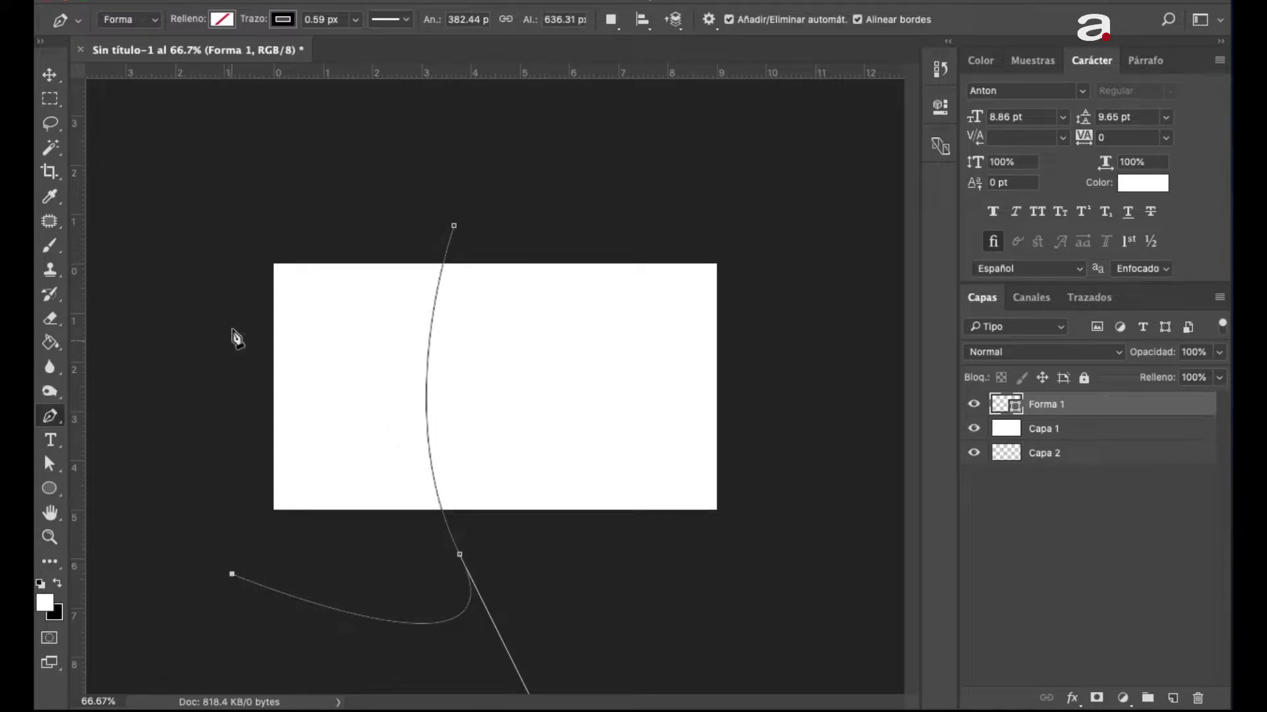
click(229, 225)
click(454, 225)
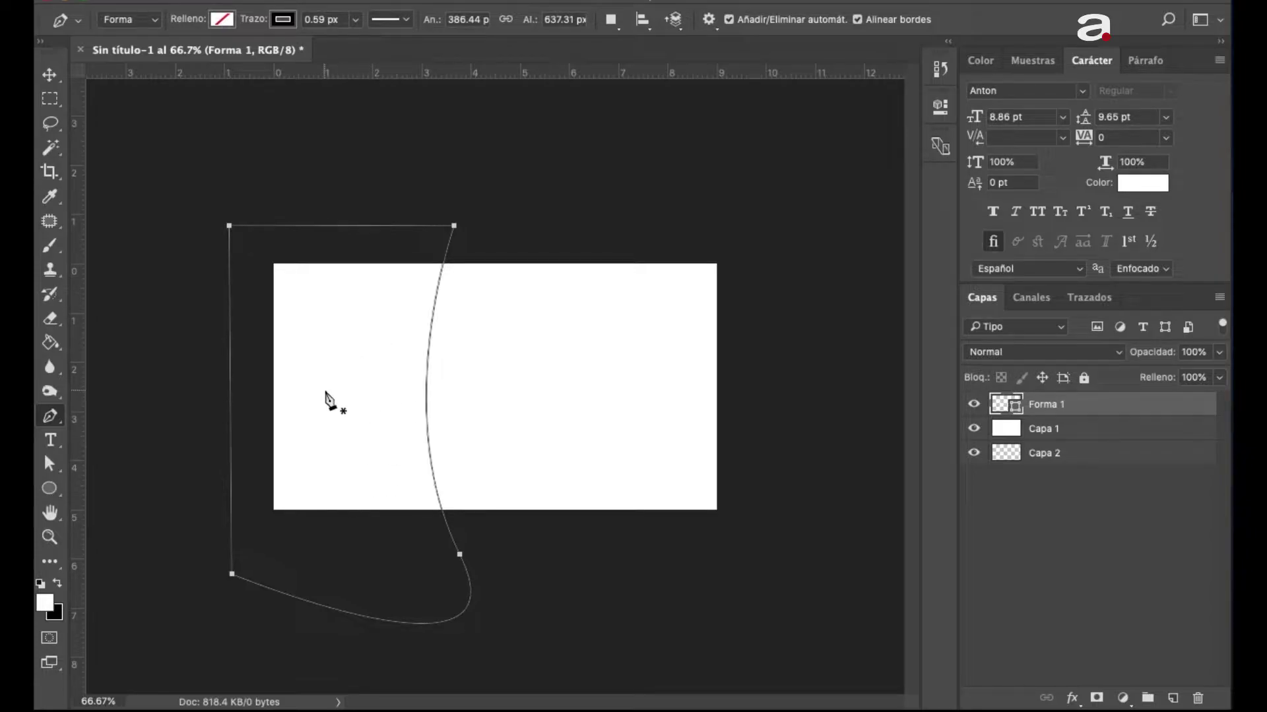
key(Return)
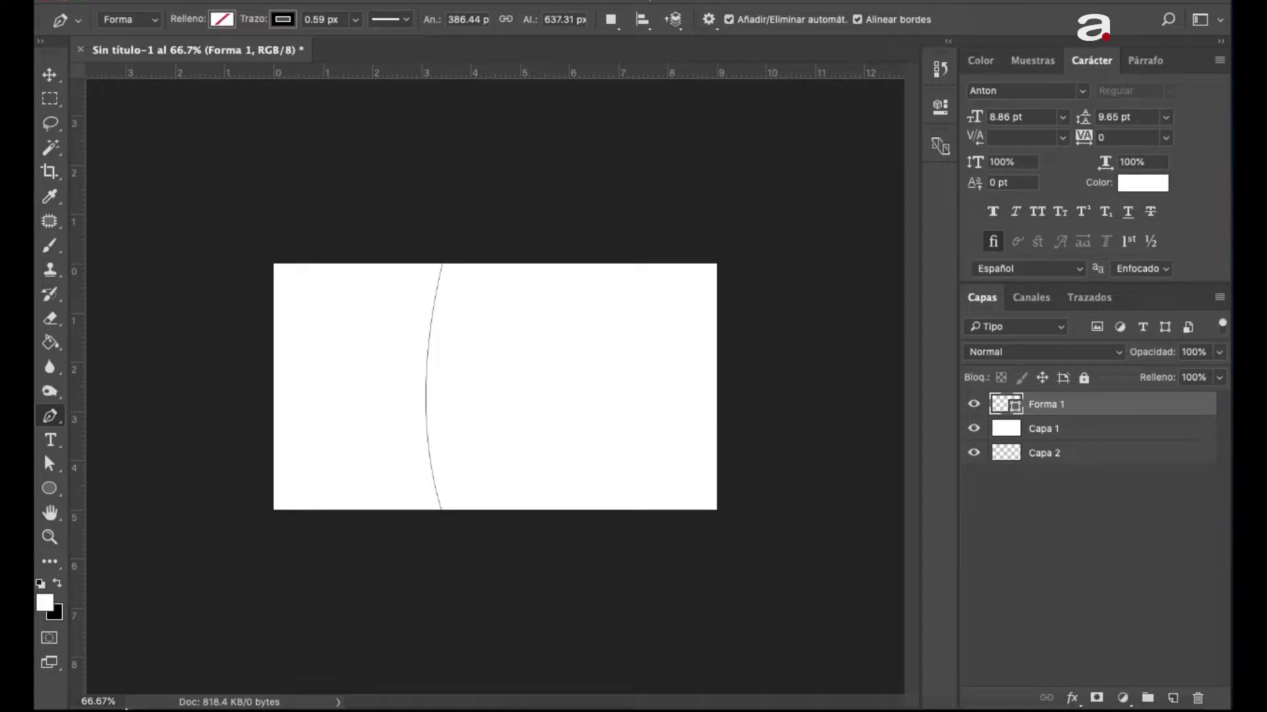
mouse_move(633, 708)
click(84, 640)
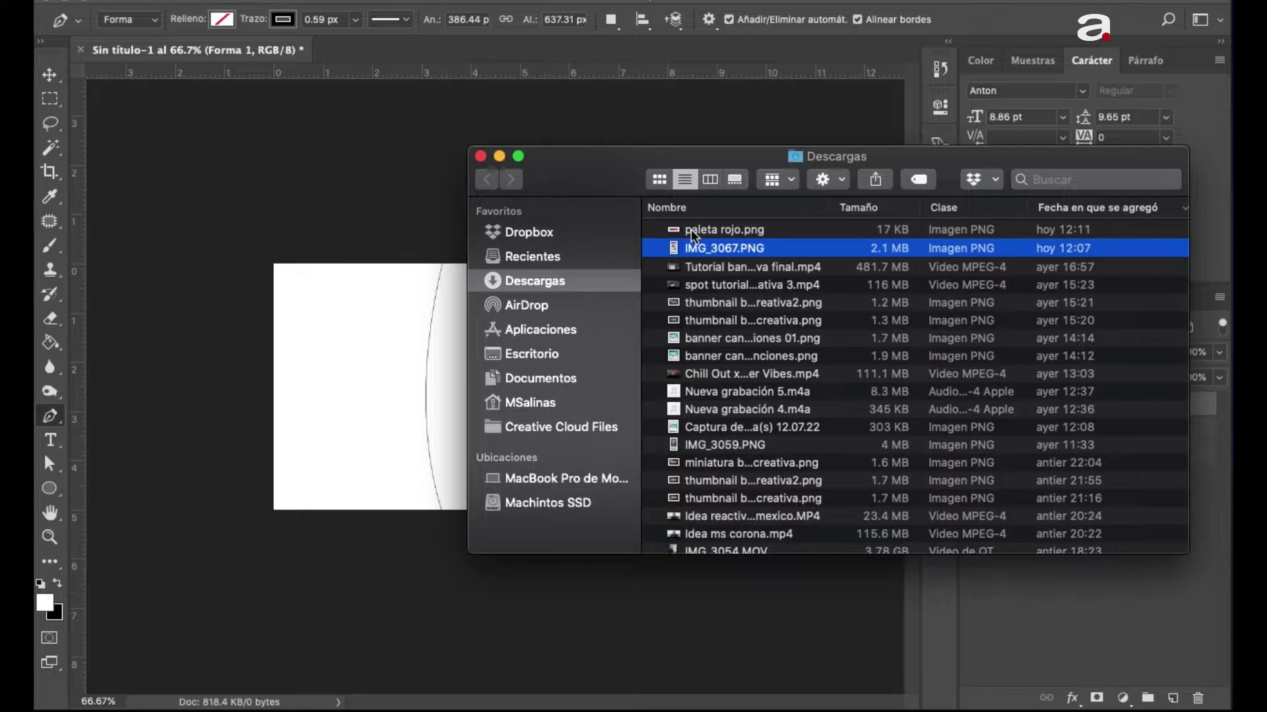
drag(694, 232, 339, 370)
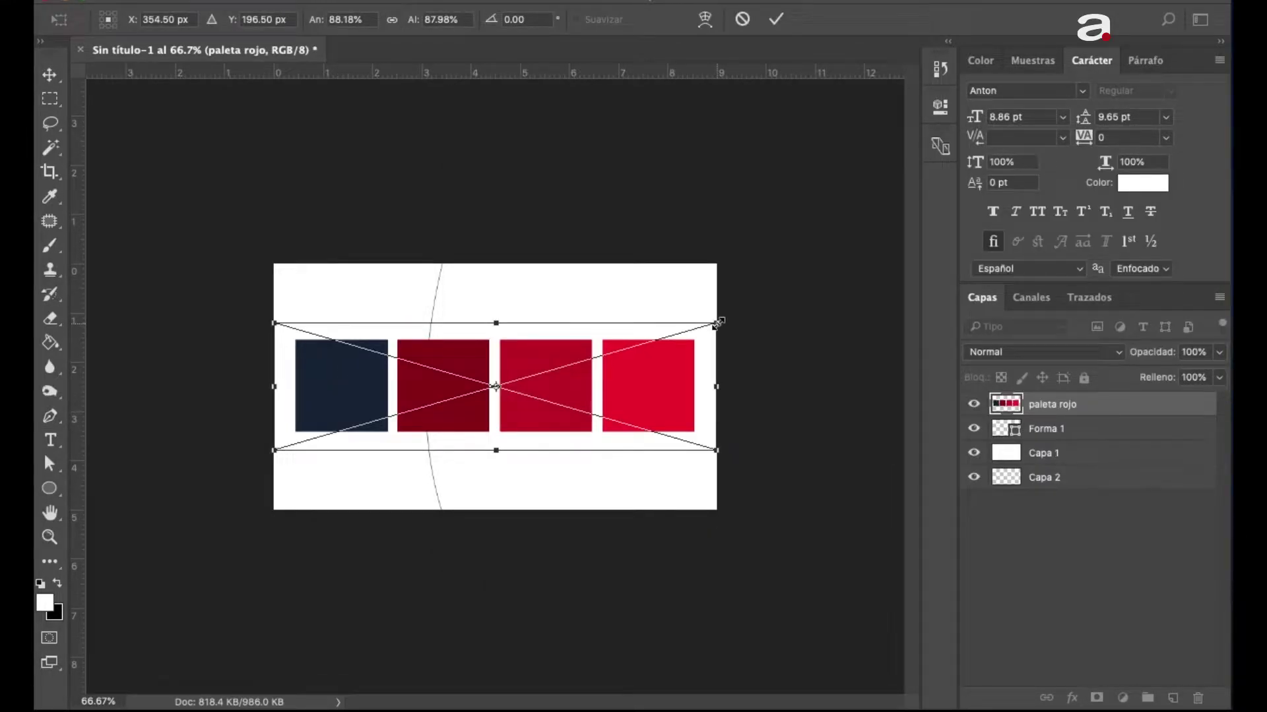
- Shrink the paleta rojo swatches to about 29% in the card's top-right corner
mouse_move(718, 323)
mouse_down()
mouse_move(572, 378)
mouse_move(676, 309)
mouse_up()
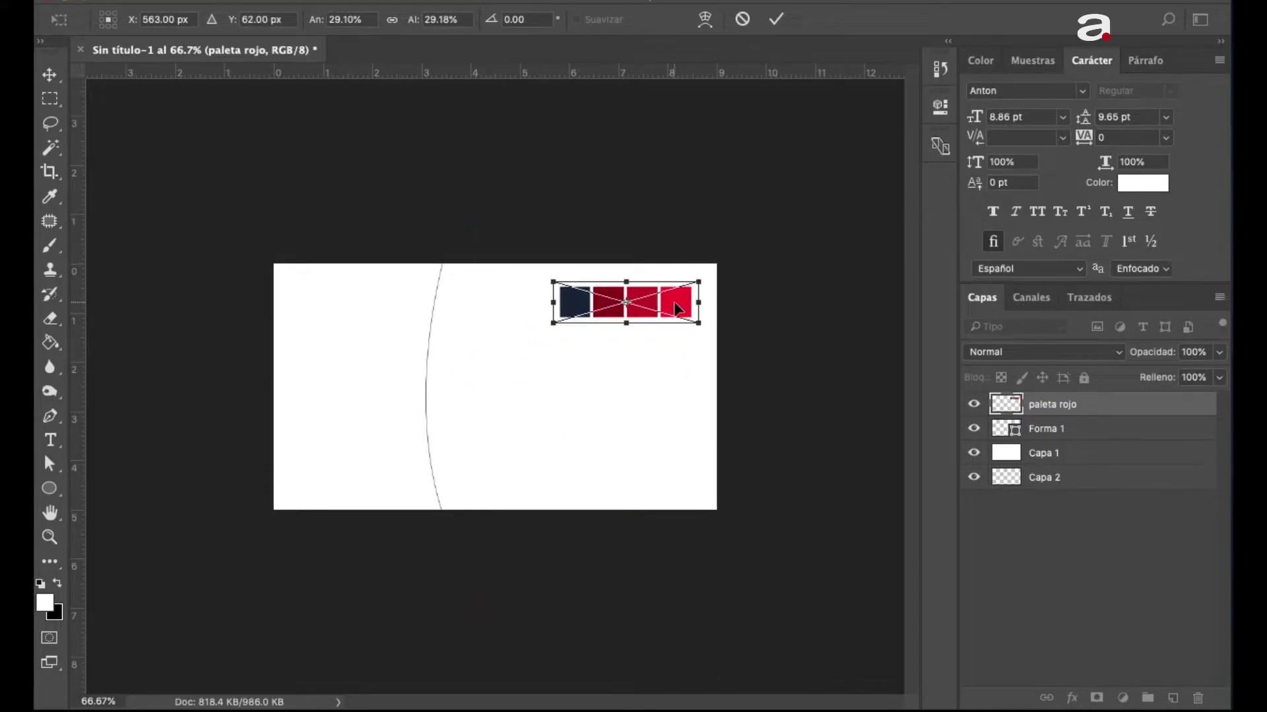
key(Return)
key(p)
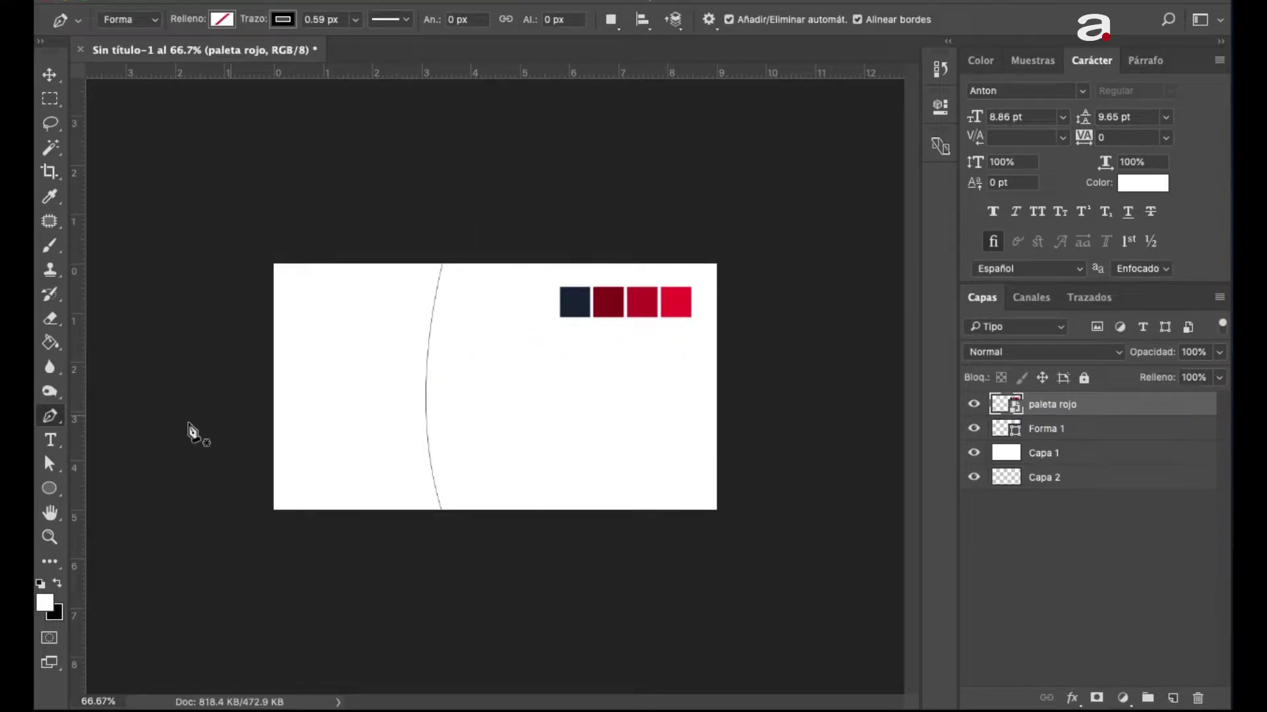
click(1090, 430)
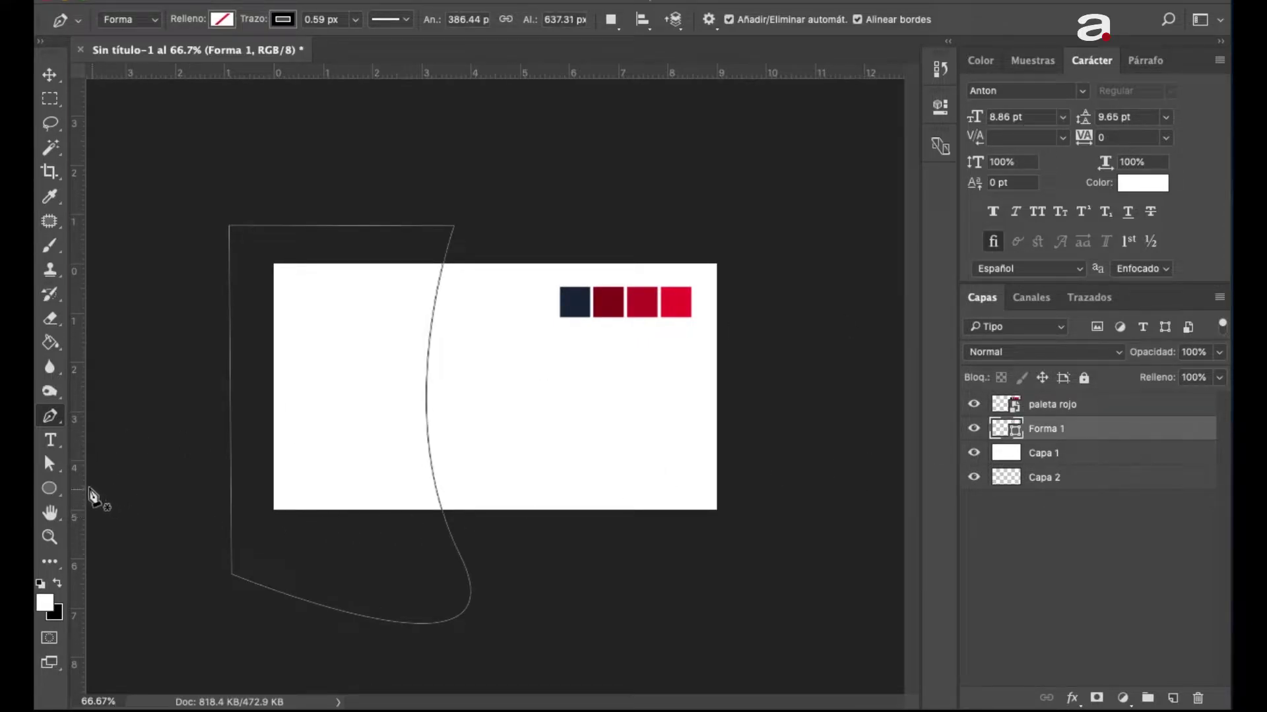
- Fill Forma 1 with navy 242c3d sampled from the palette and set no stroke
click(223, 23)
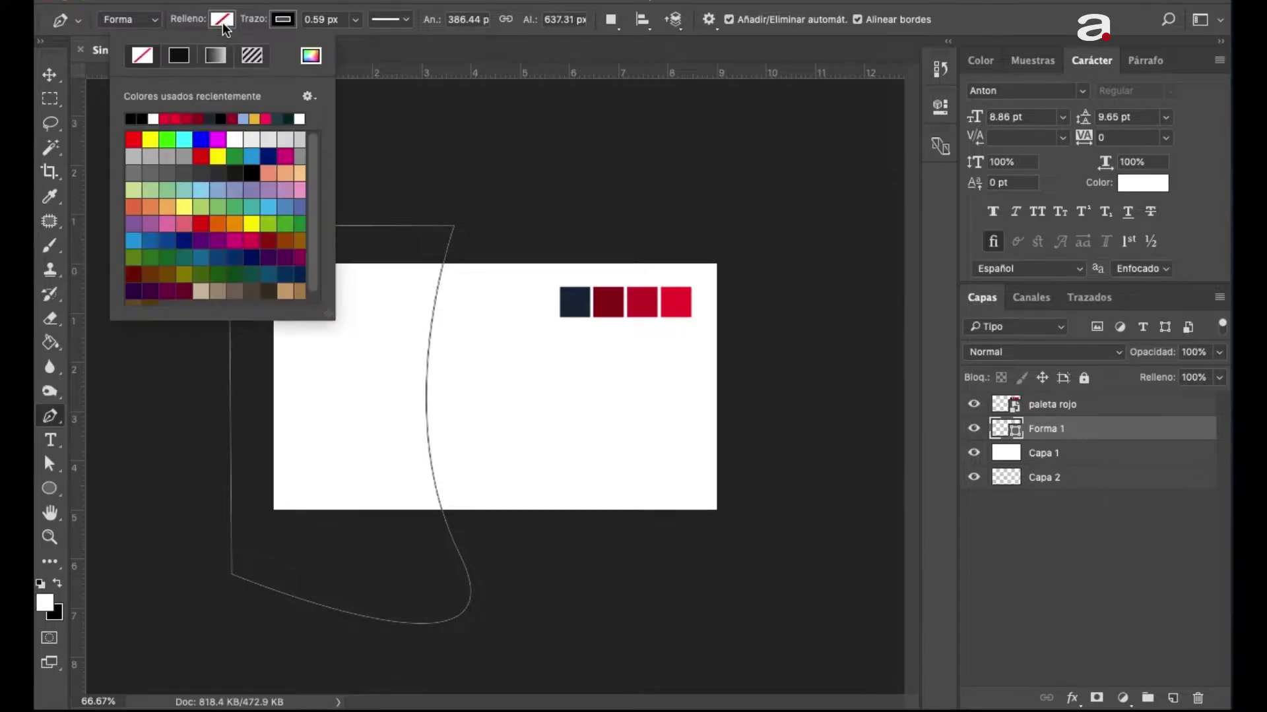
click(310, 55)
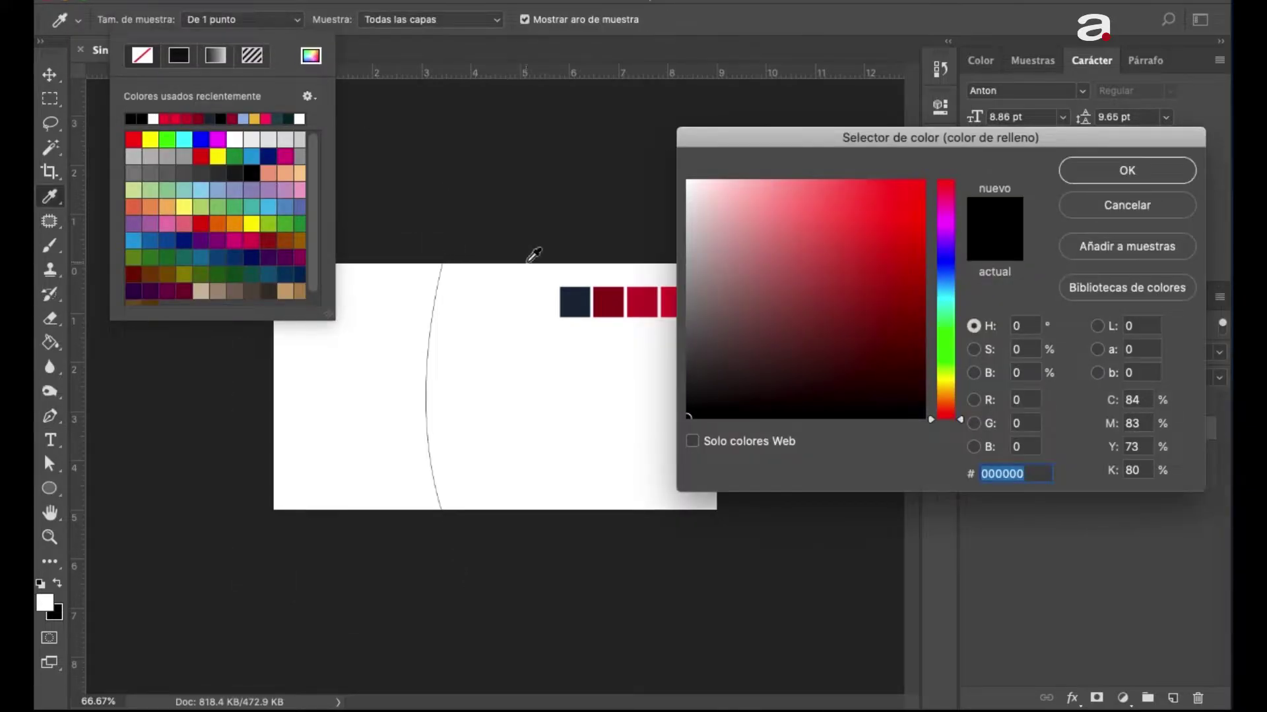
click(581, 304)
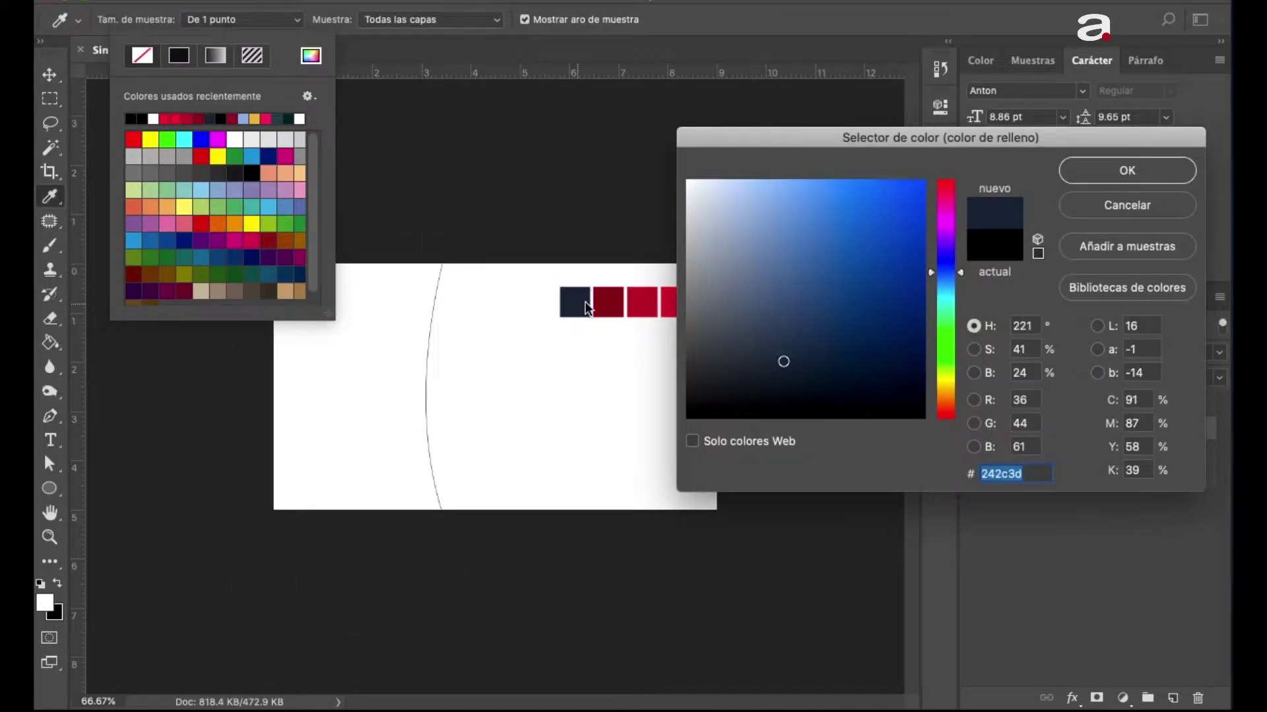
click(1088, 173)
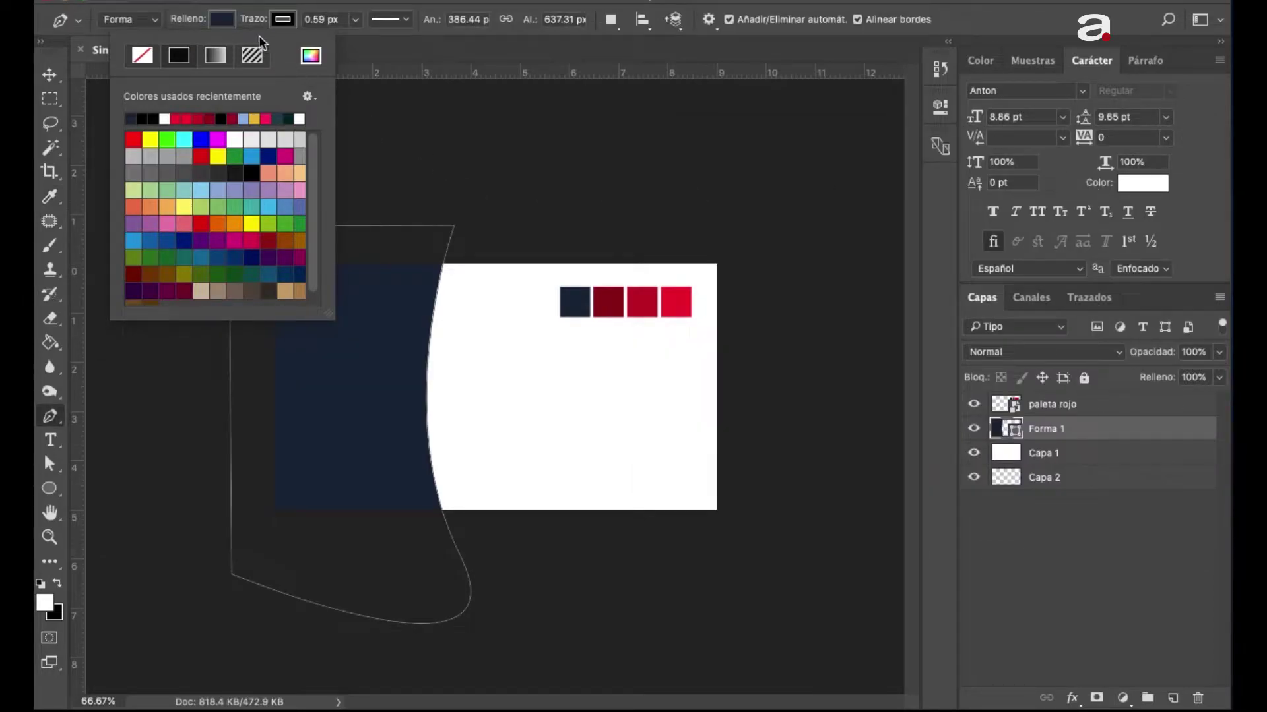
click(283, 20)
click(202, 58)
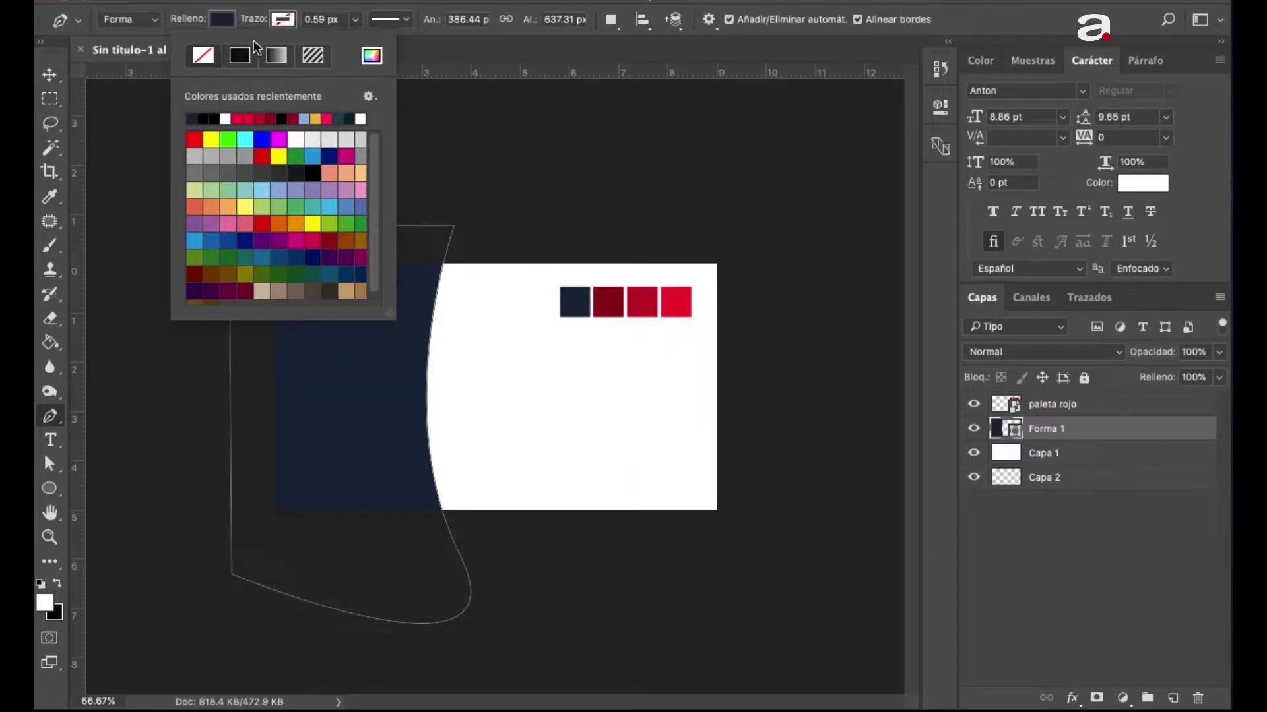
click(282, 27)
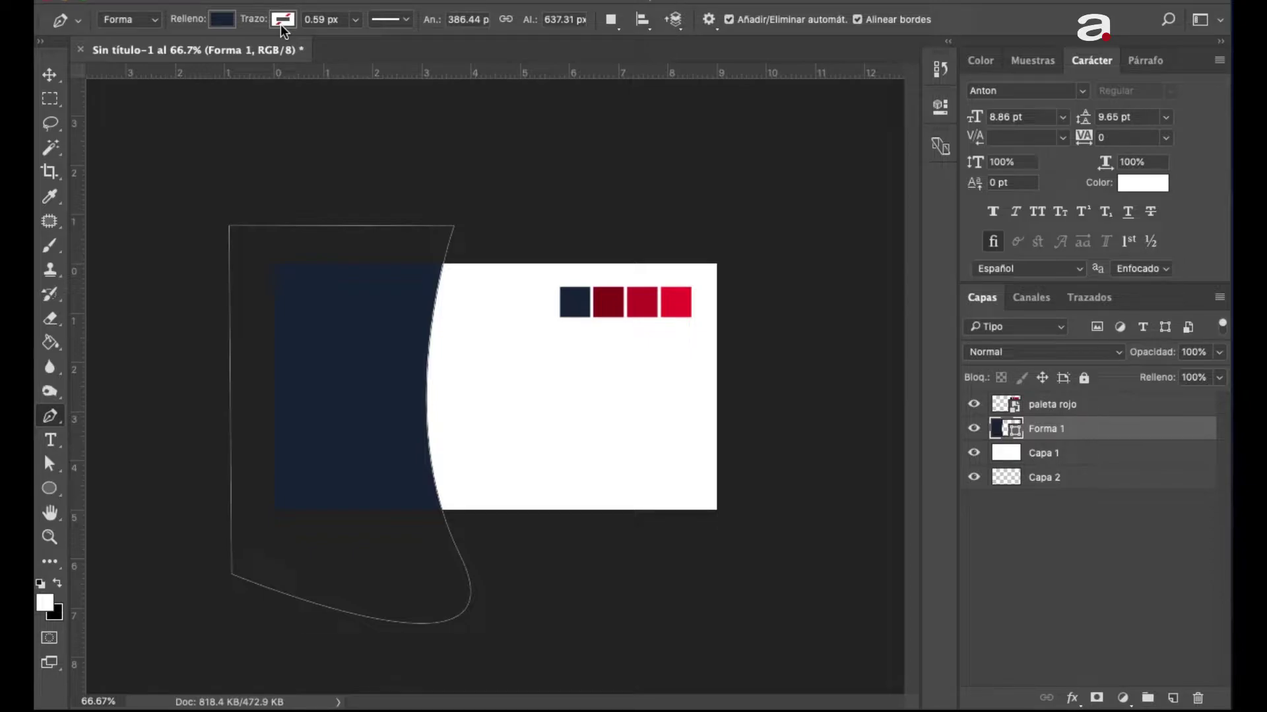
- Select paleta rojo, start then cancel a free transform, and reselect Forma 1
click(1109, 408)
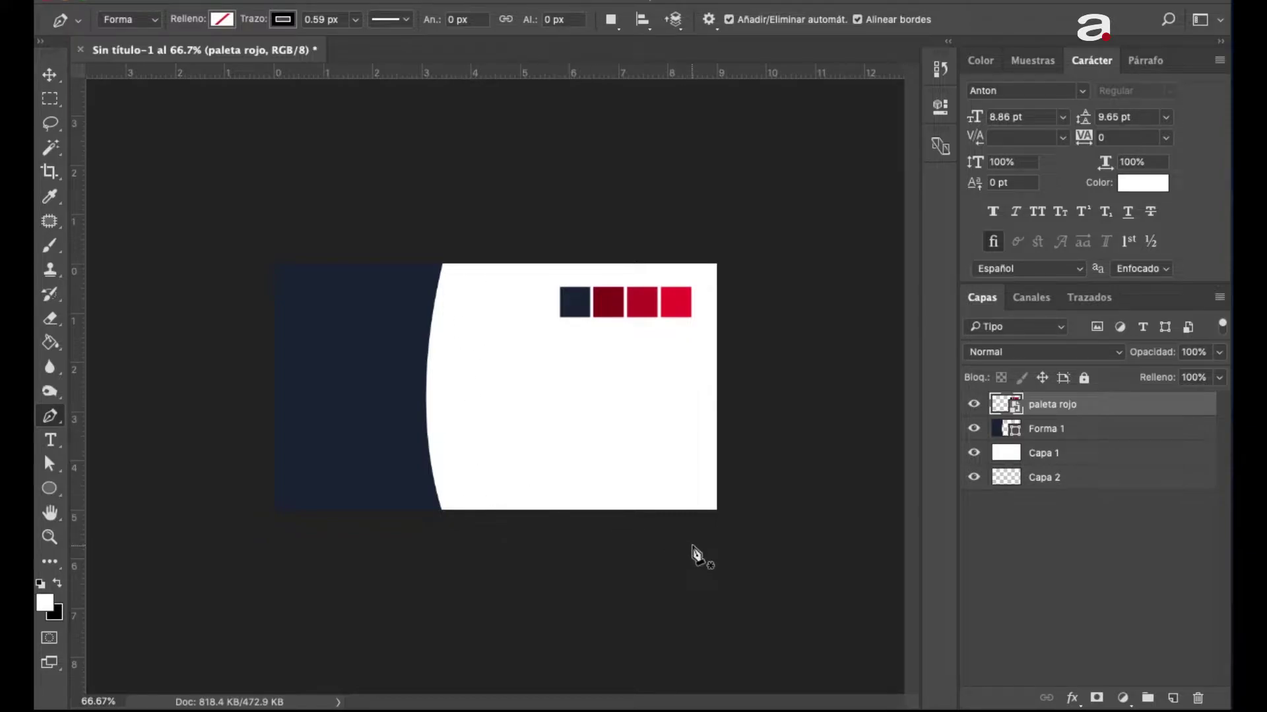
key(ctrl+t)
key(Return)
click(1113, 437)
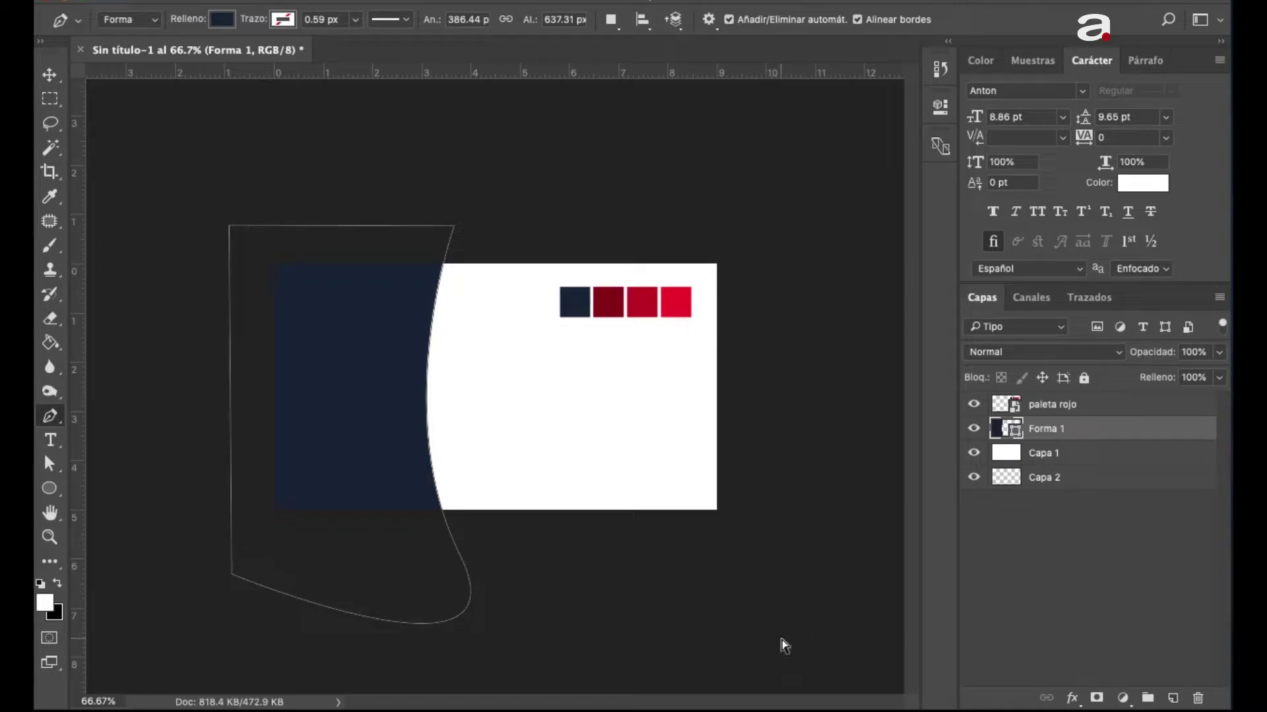
- Tilt the navy shape slightly, nudge it right, and widen it toward the left
key(ctrl+t)
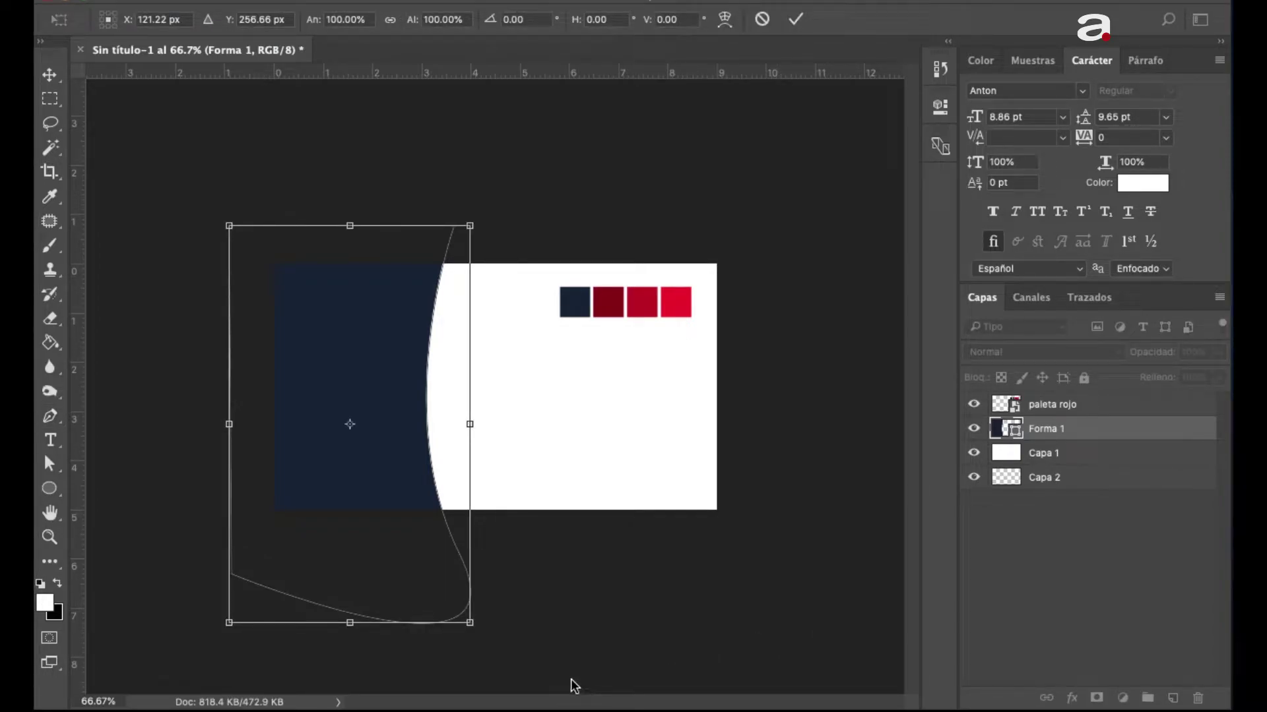
drag(496, 645, 503, 651)
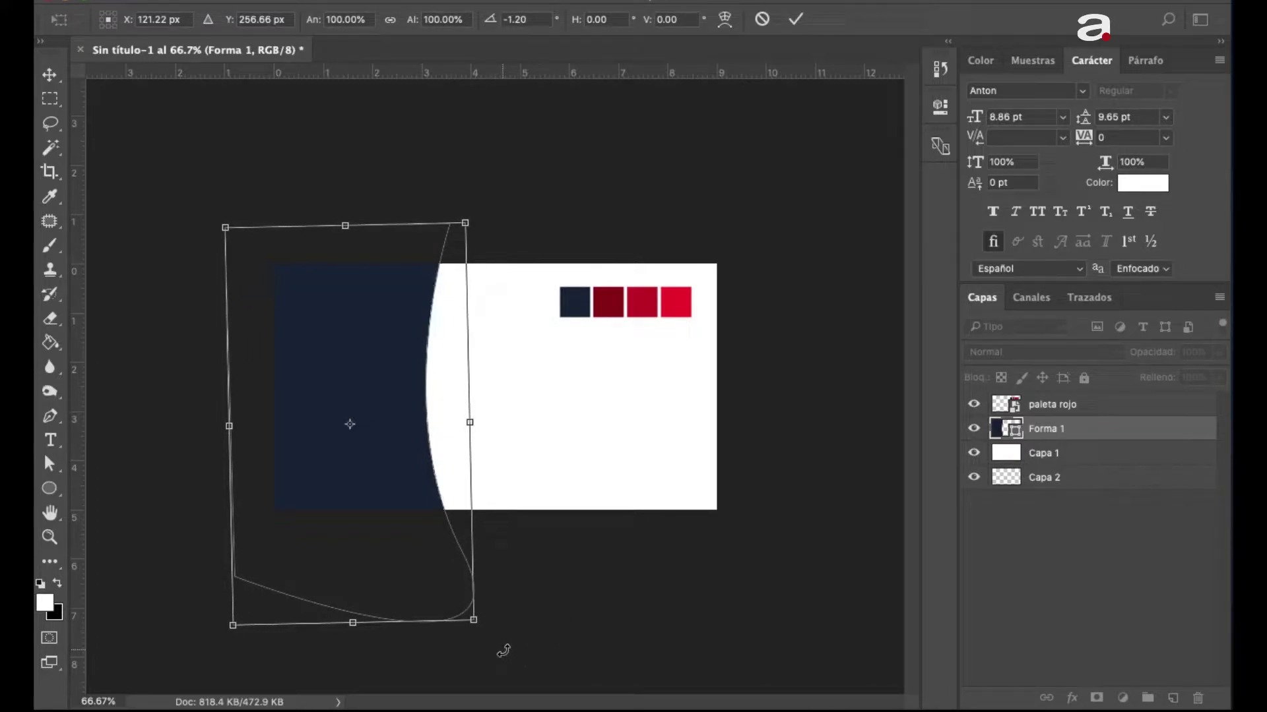
key(shift+Right)
key(shift+Right)
key(shift+Right)
key(shift+Right)
key(shift+Right)
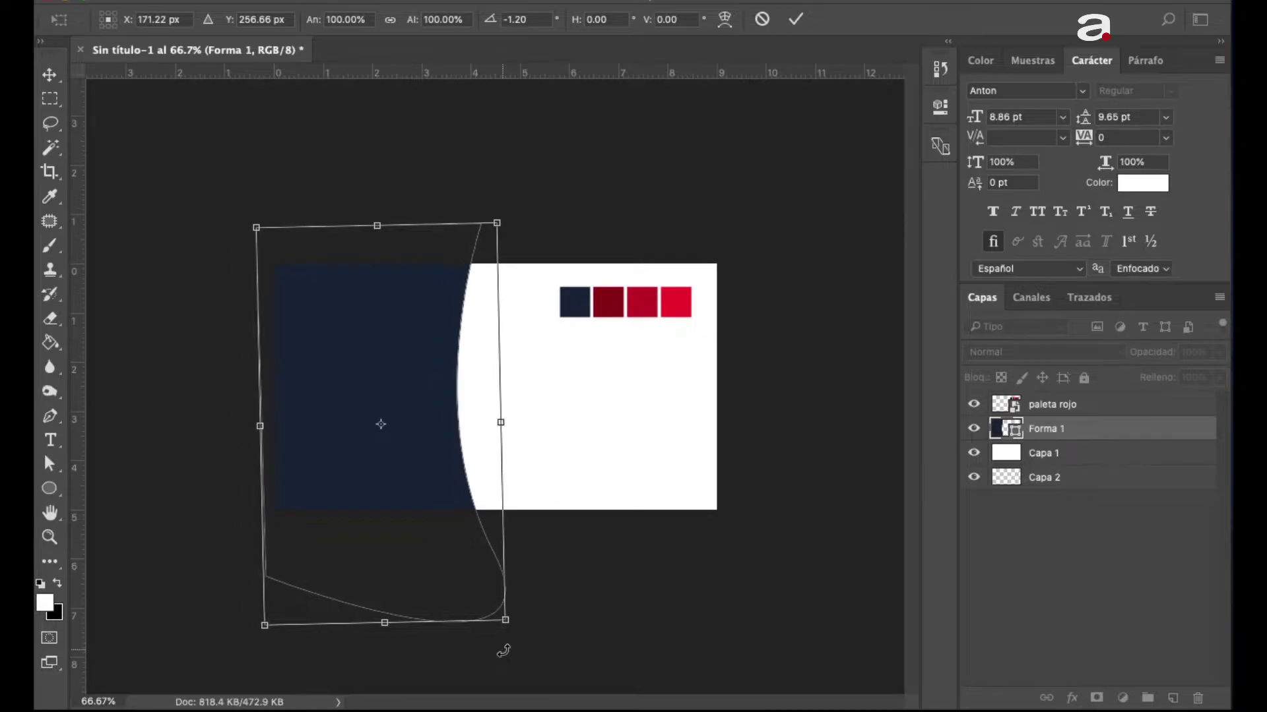
key(shift+Right)
drag(266, 426, 201, 426)
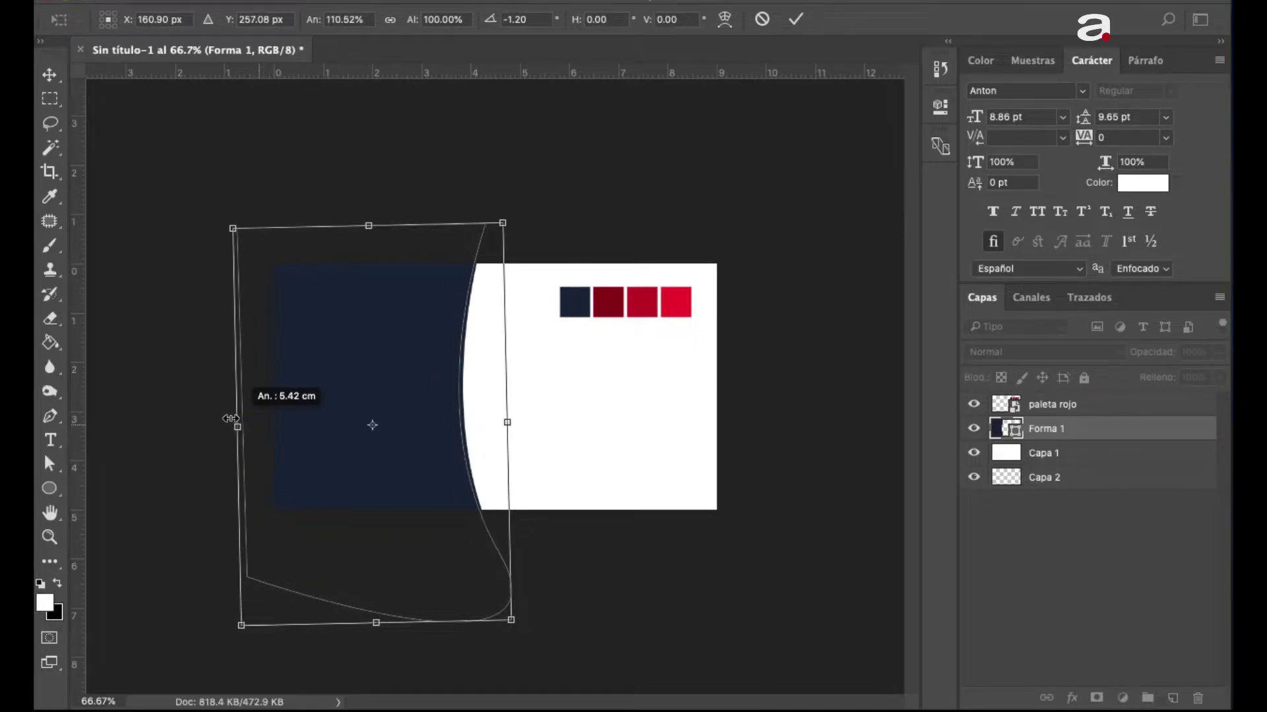
key(shift+Right)
key(shift+Right)
key(shift+Right)
key(shift+Right)
key(shift+Right)
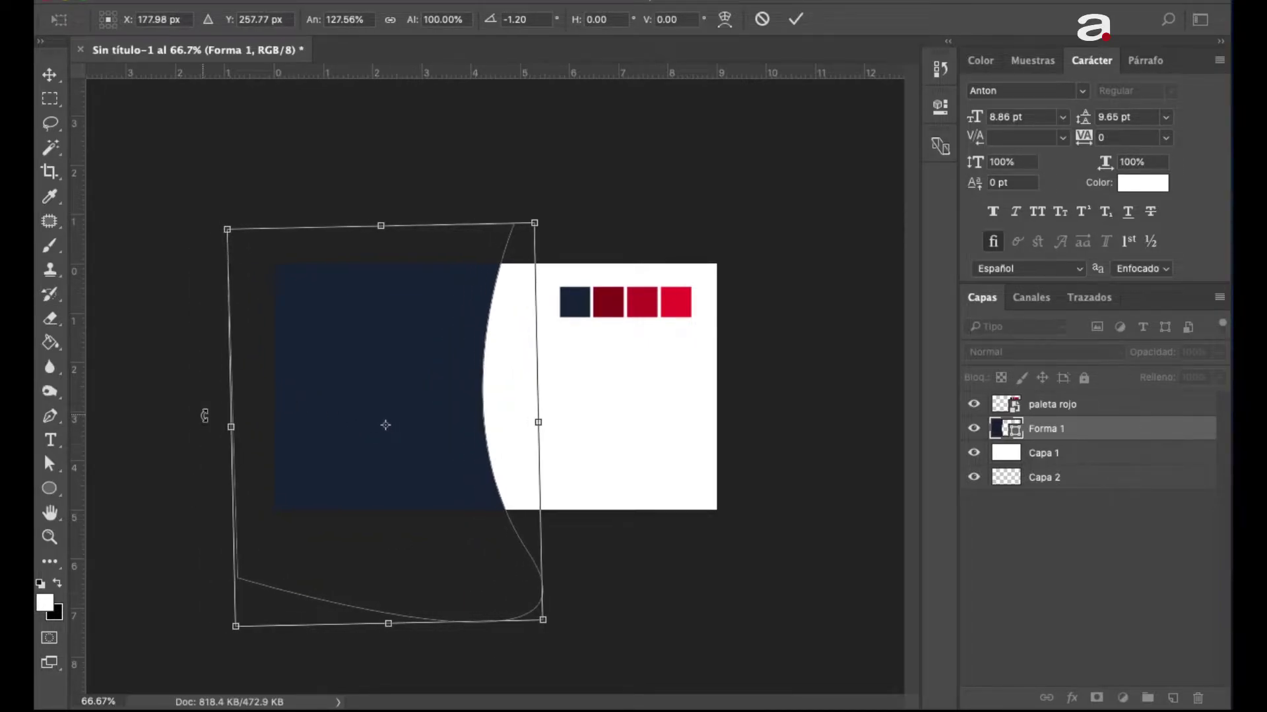
- Stretch the navy shape taller at top and bottom, fine-tune its tilt, and apply
drag(384, 226, 380, 185)
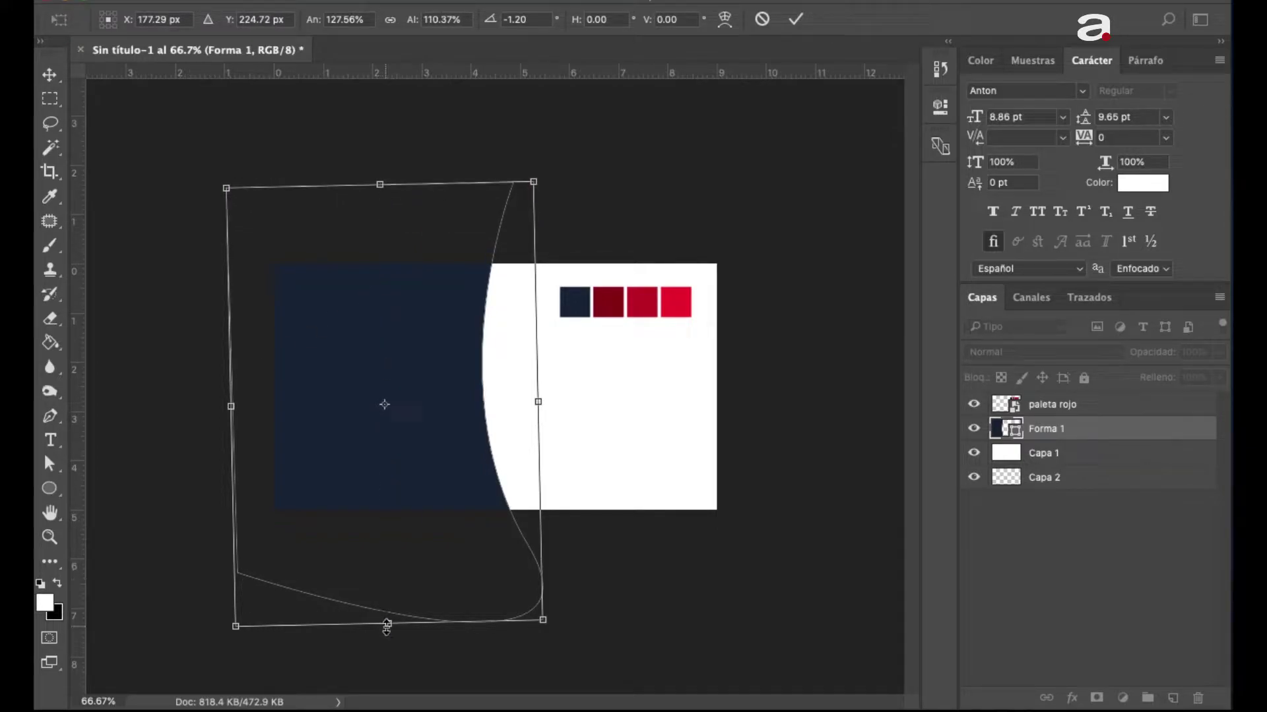
drag(388, 623, 388, 635)
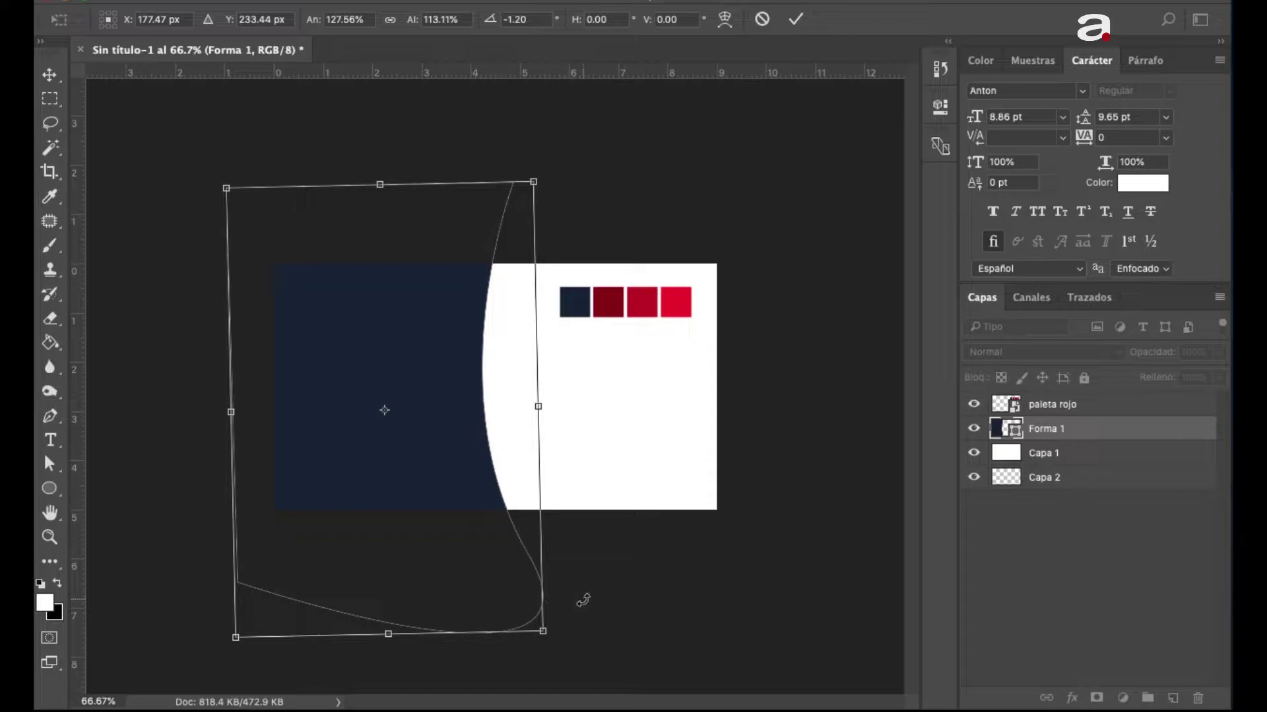
drag(583, 600, 579, 603)
key(Return)
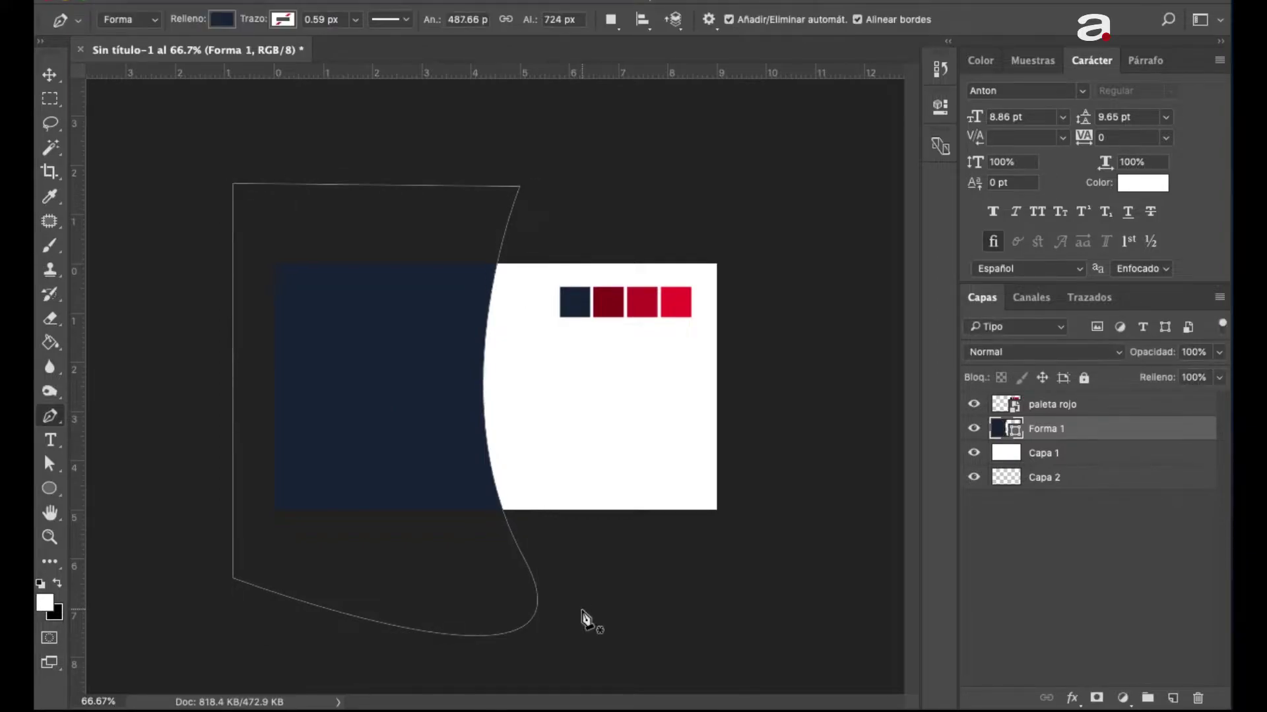
click(1122, 406)
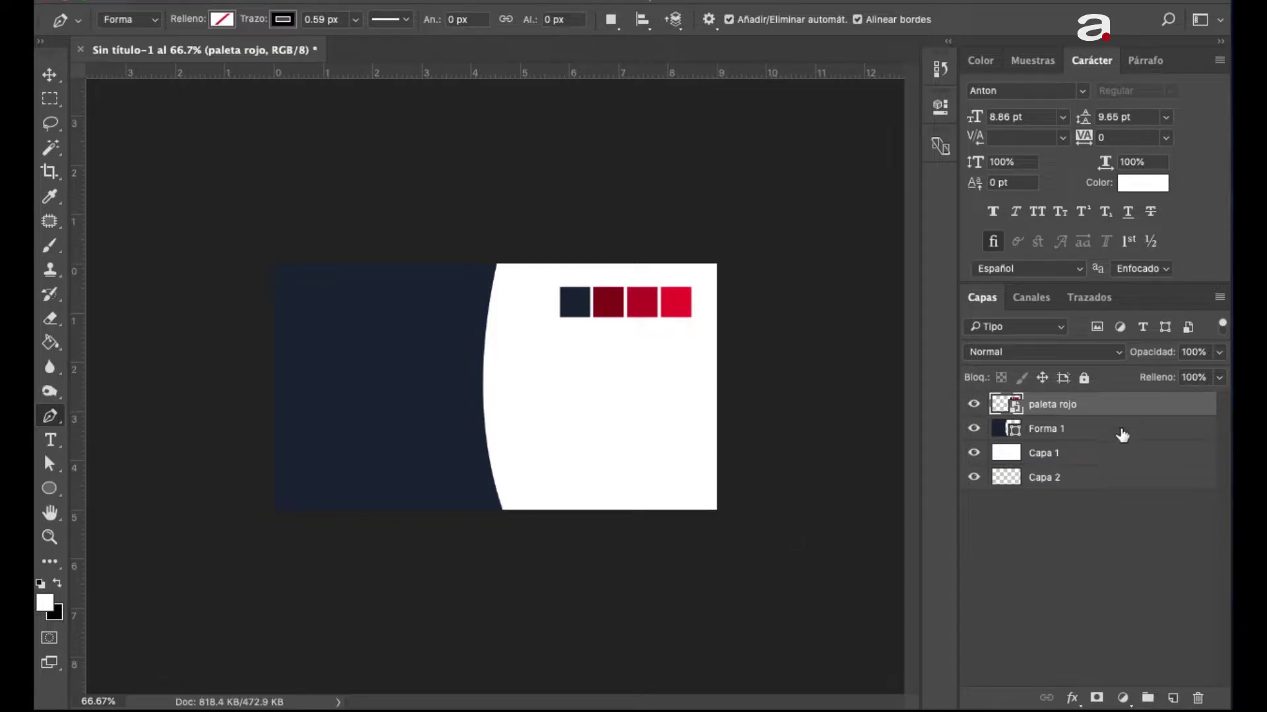
- Duplicate Forma 1, move the copy beneath it, and nudge the copy right
click(1098, 434)
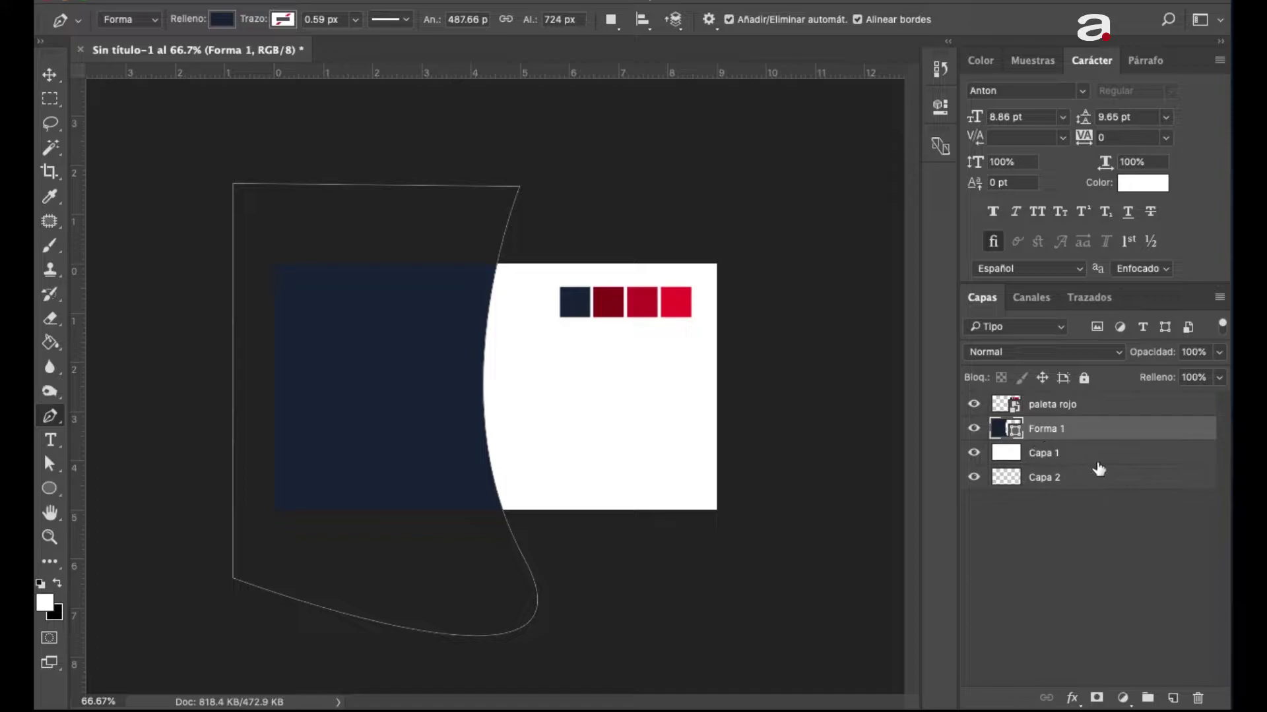
key(ctrl+j)
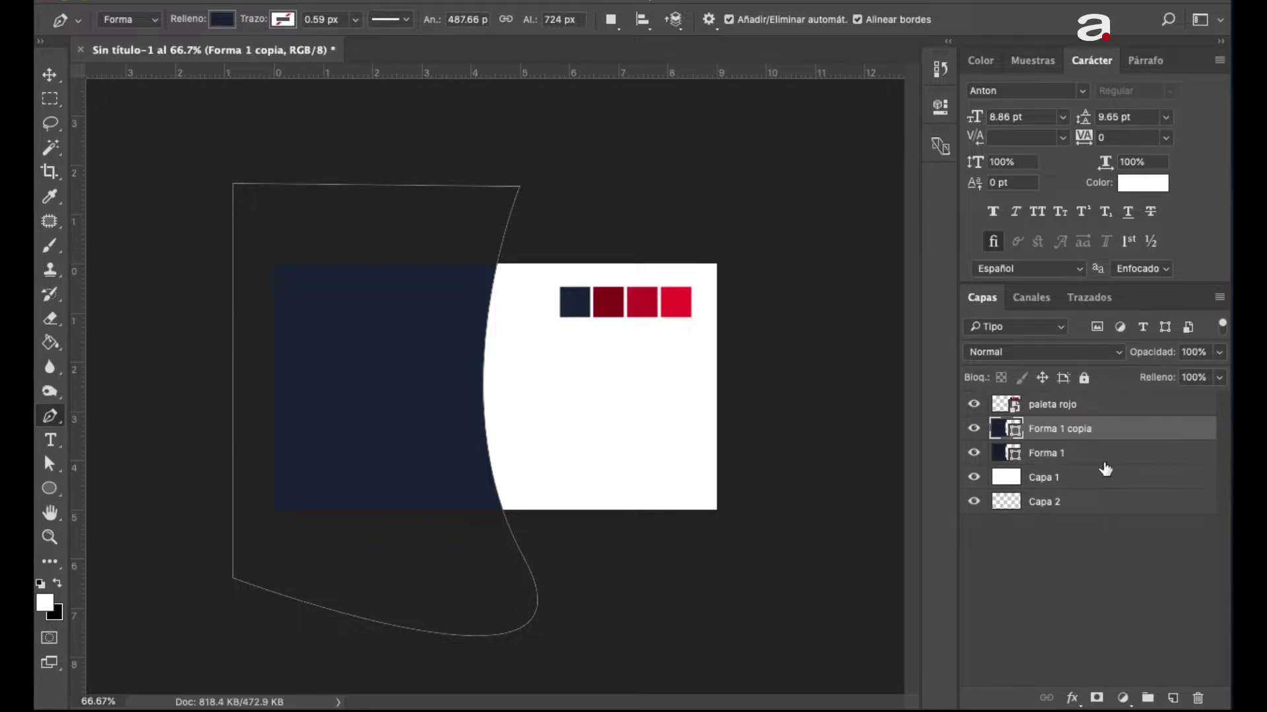
drag(1121, 430, 1122, 457)
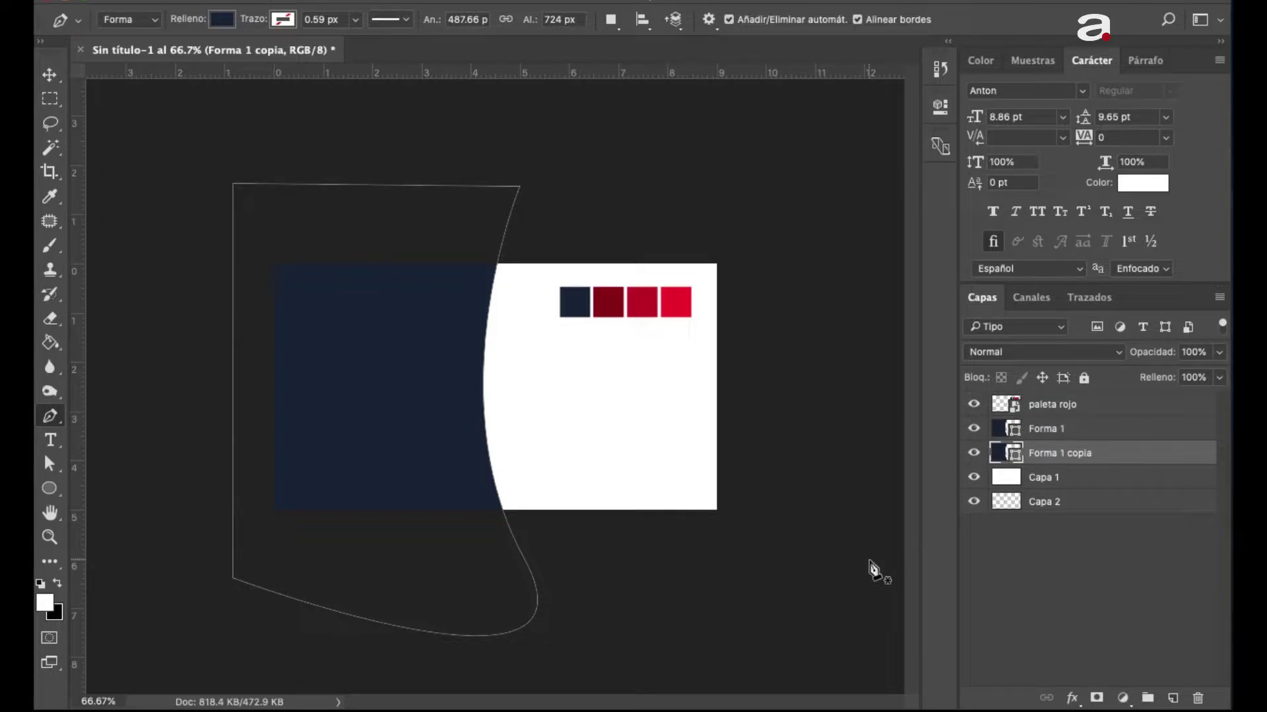
key(ctrl+t)
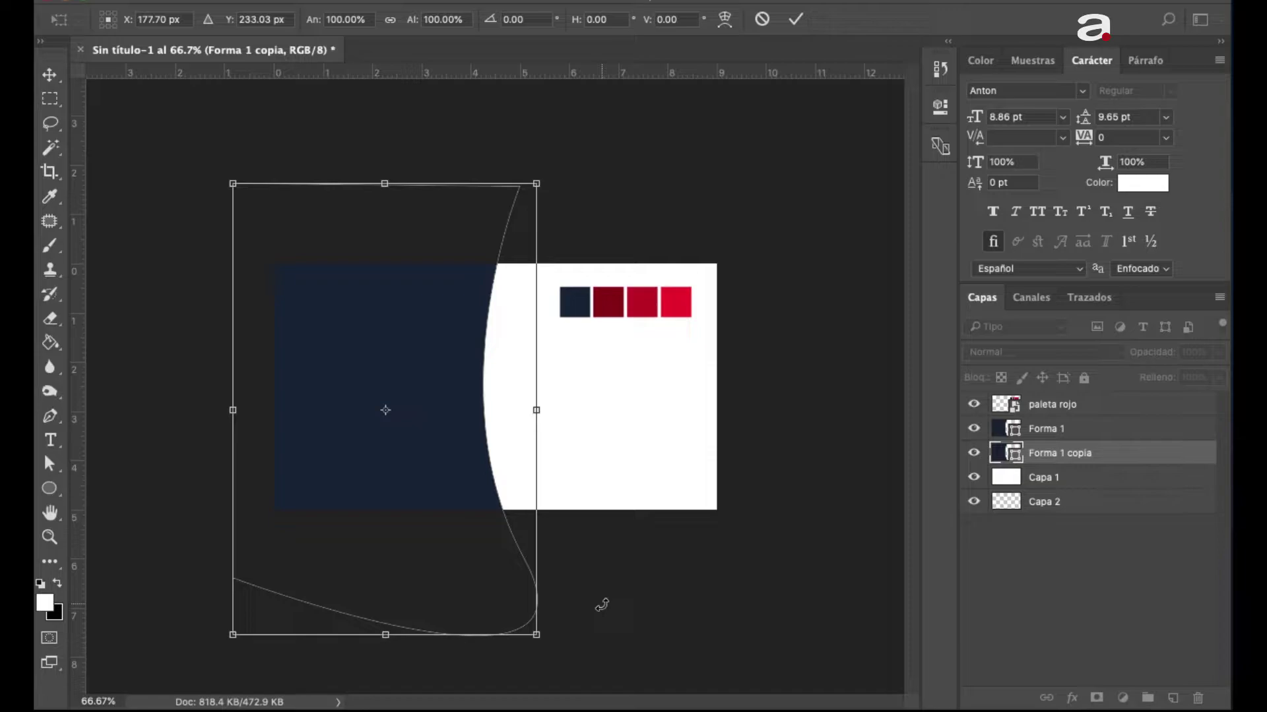
key(shift+Right)
key(shift+Right)
key(shift+Right)
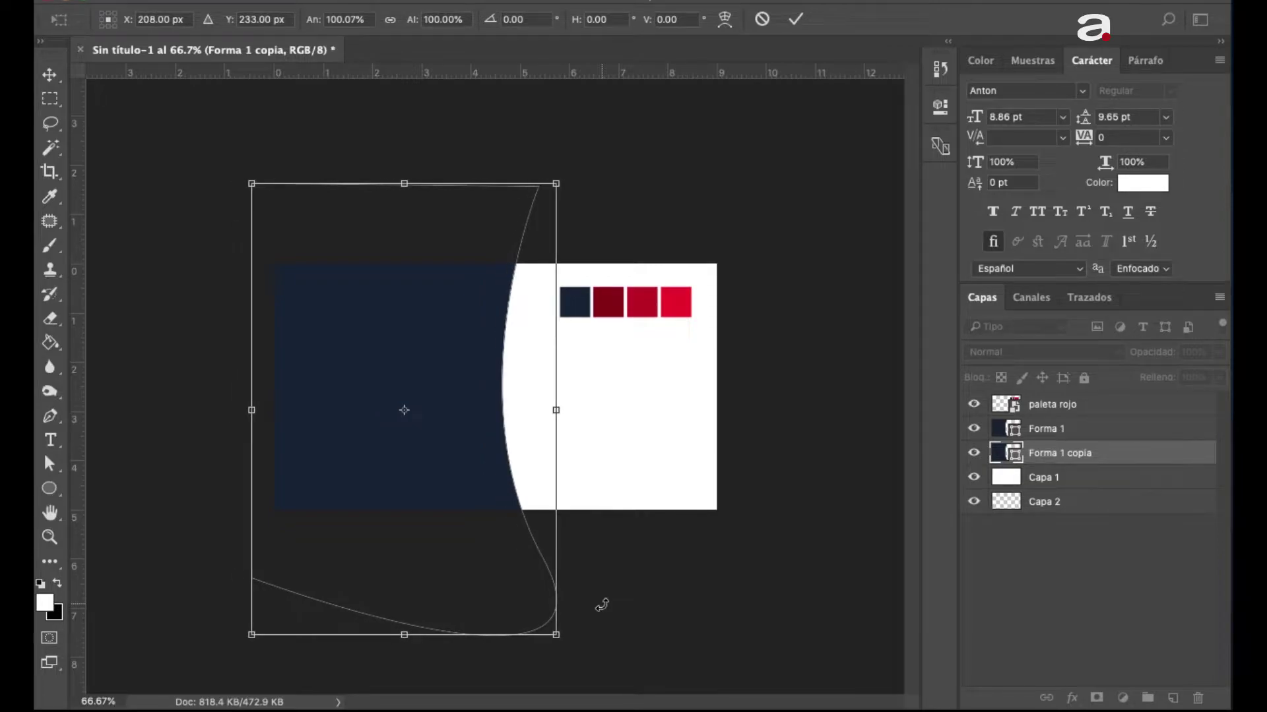
key(Return)
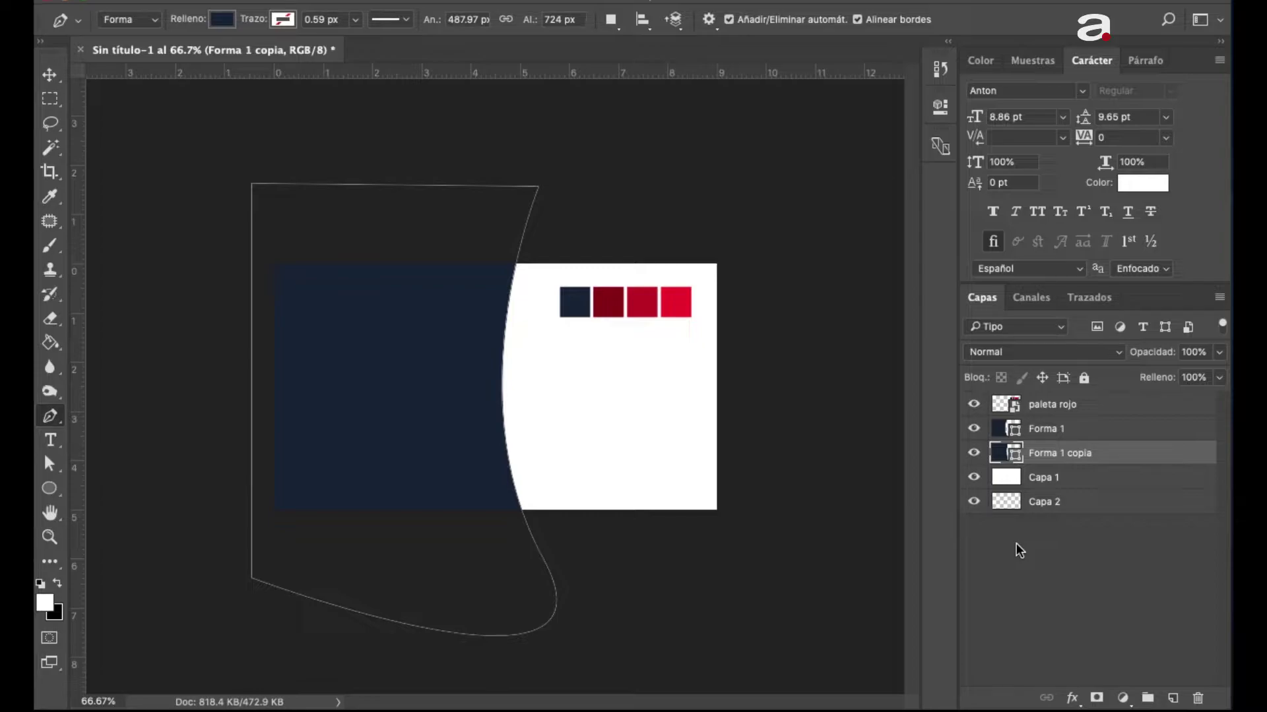
- Fill Forma 1 copia with dark red 7c081c sampled from the palette
click(222, 21)
click(311, 56)
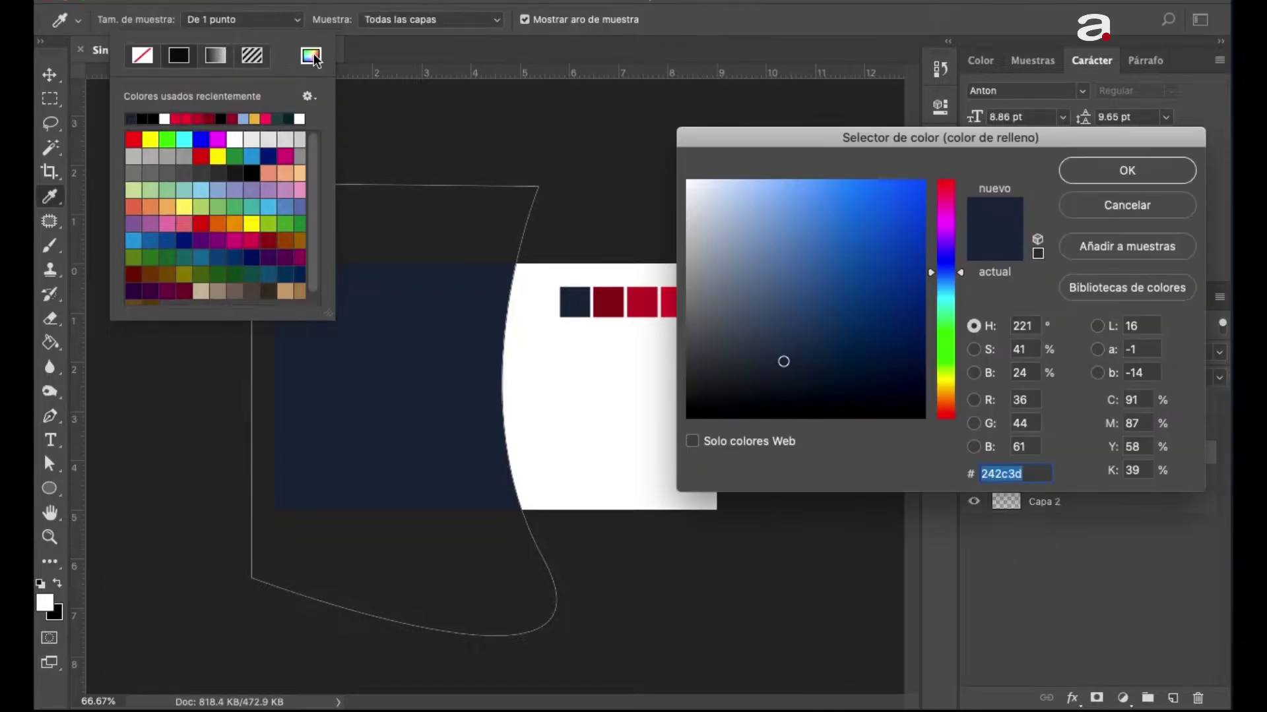
click(616, 302)
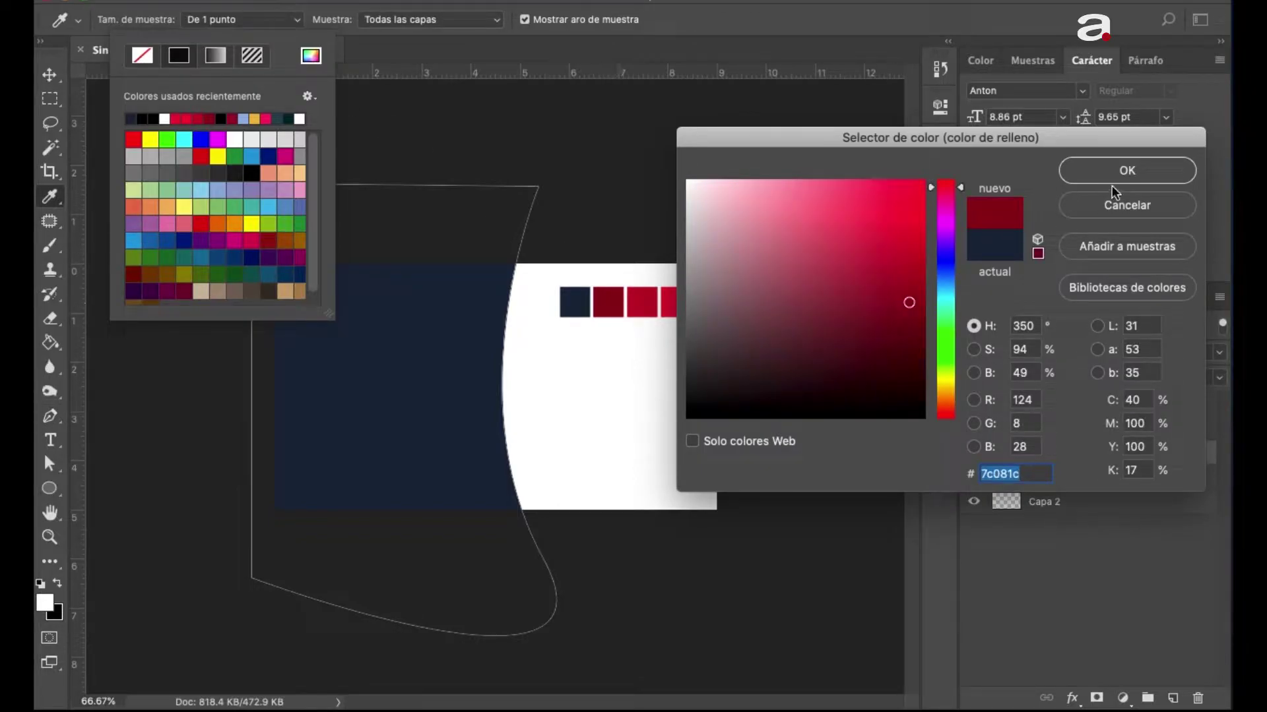
click(1131, 173)
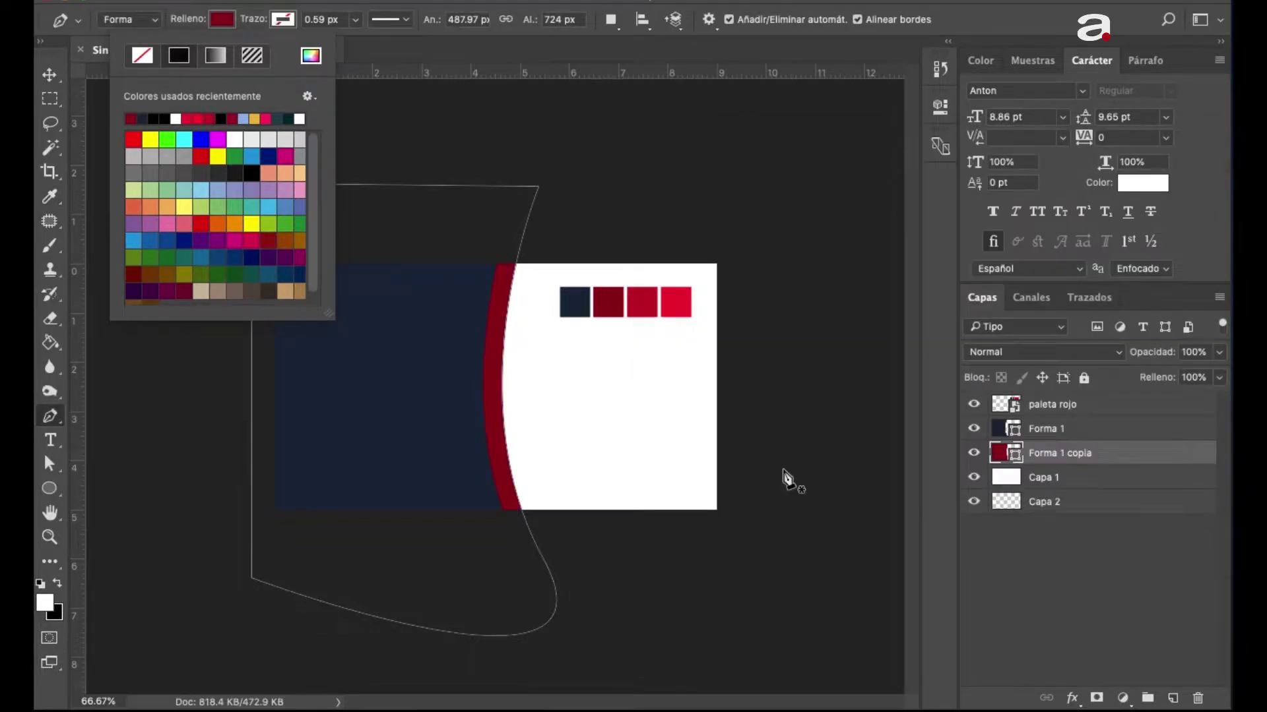
click(222, 20)
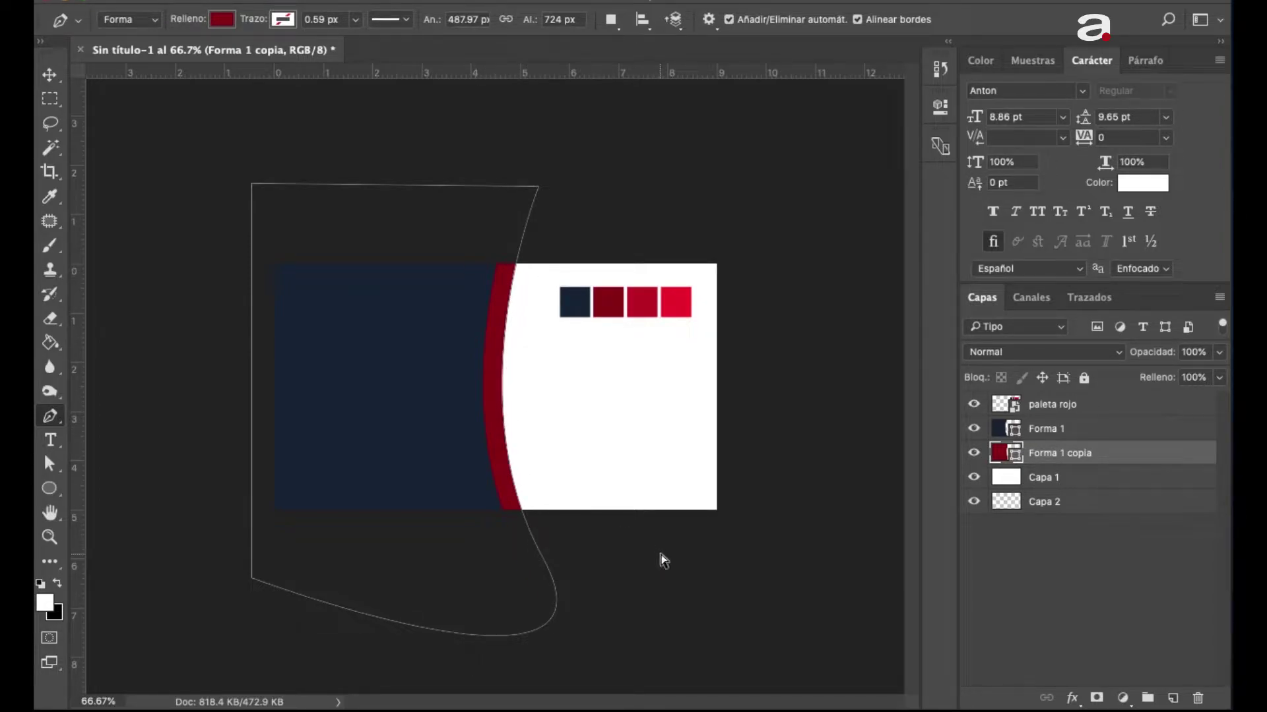
key(ctrl+t)
- Rotate Forma 1 copia to about -9.5° and nudge it right, leaving a thin red arc
drag(633, 639, 683, 576)
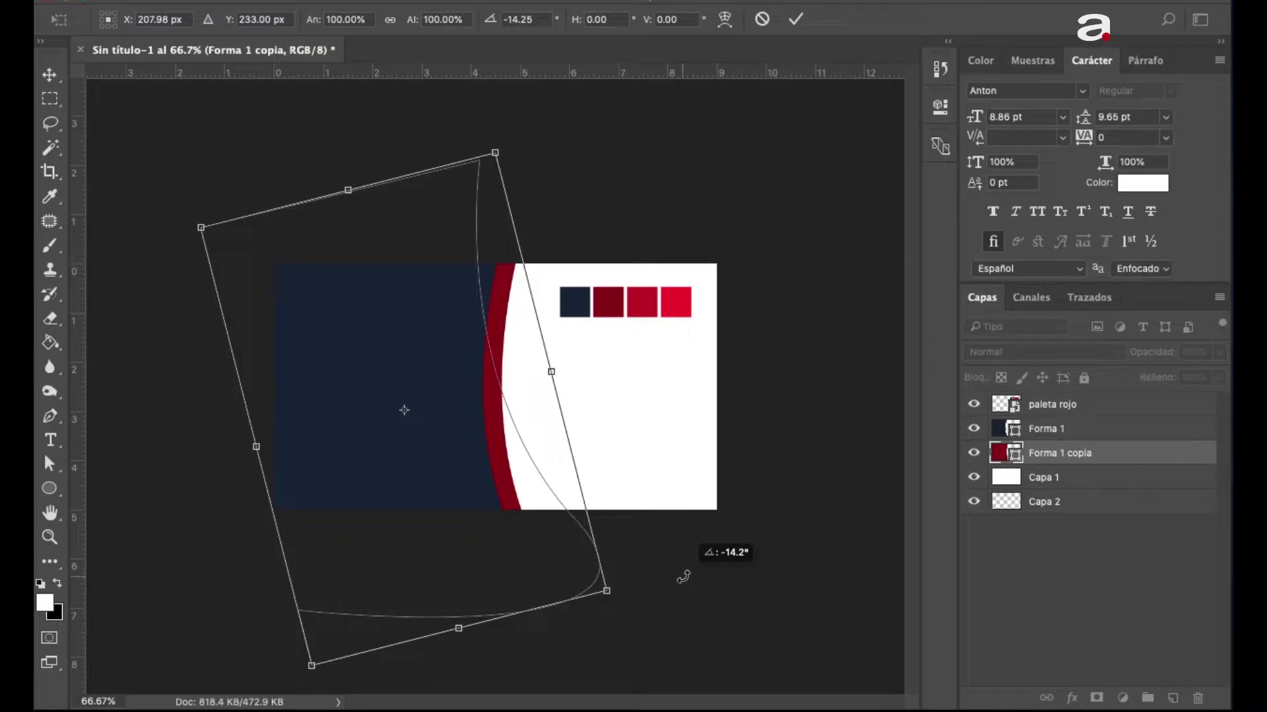
key(shift+Left)
key(shift+Left)
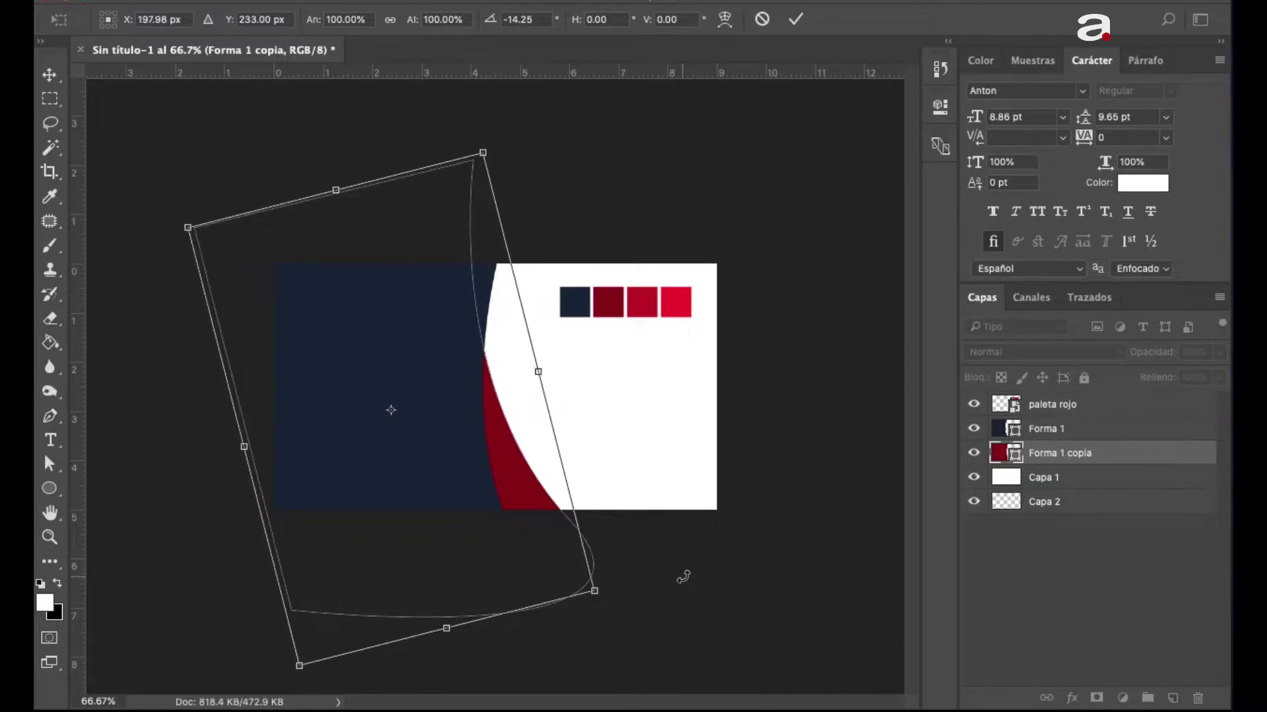
key(shift+Left)
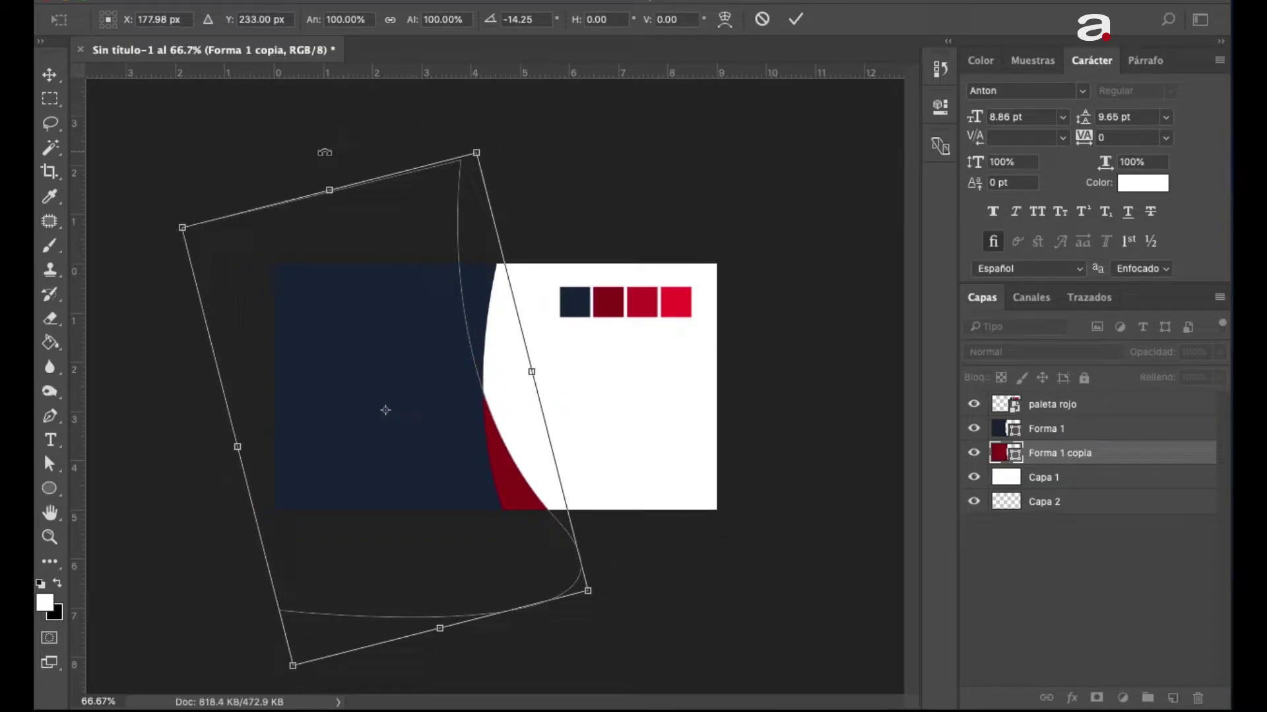
drag(325, 151, 353, 148)
key(shift+Right)
key(shift+Right)
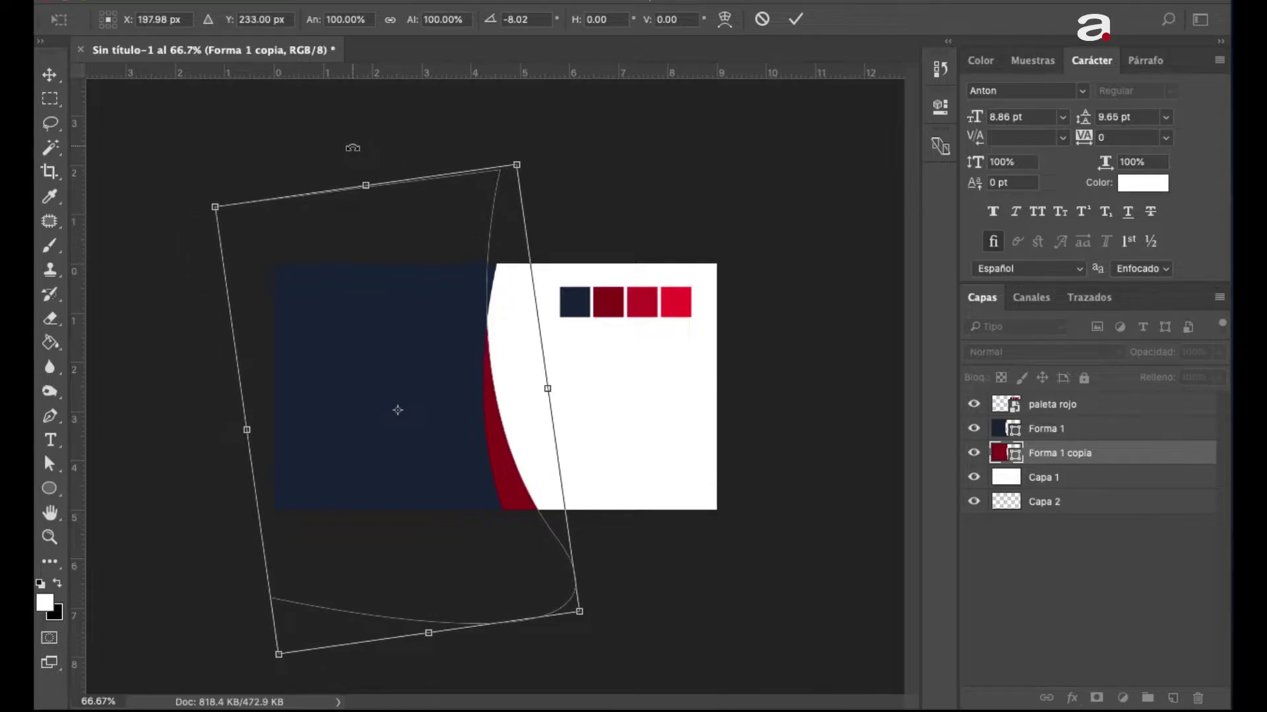
key(Right)
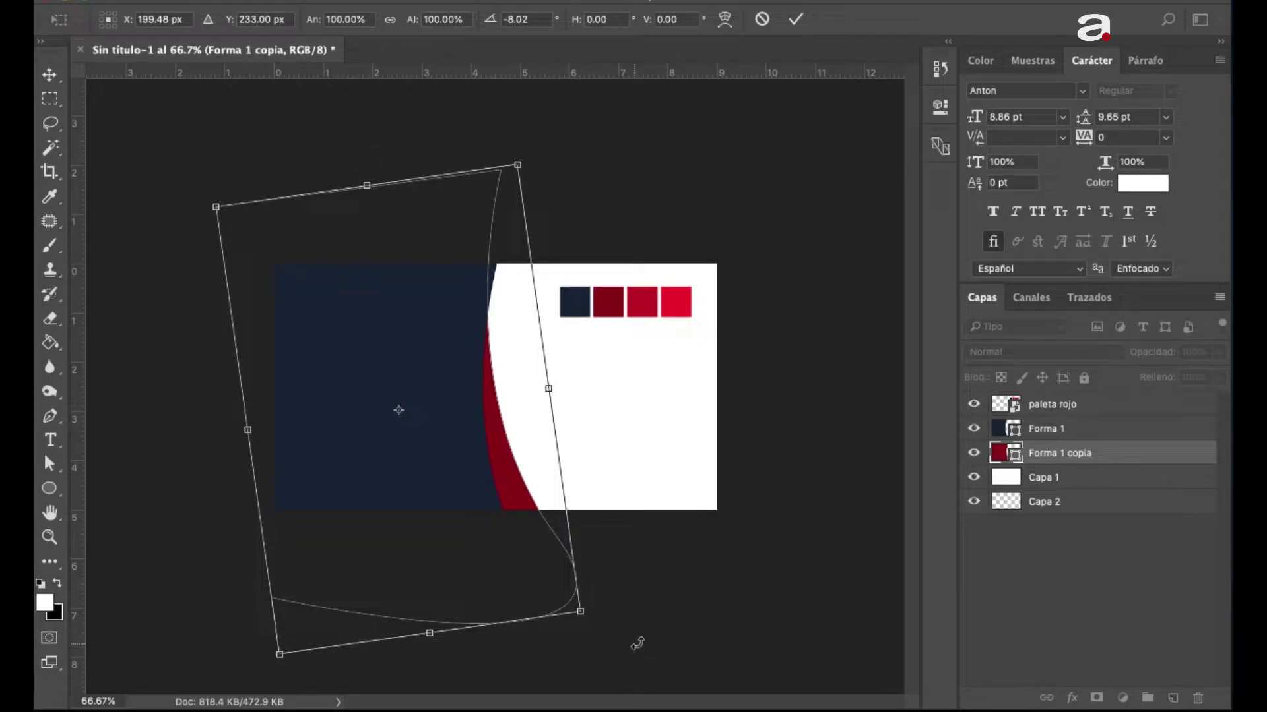
drag(638, 644, 642, 639)
key(Right)
key(Right)
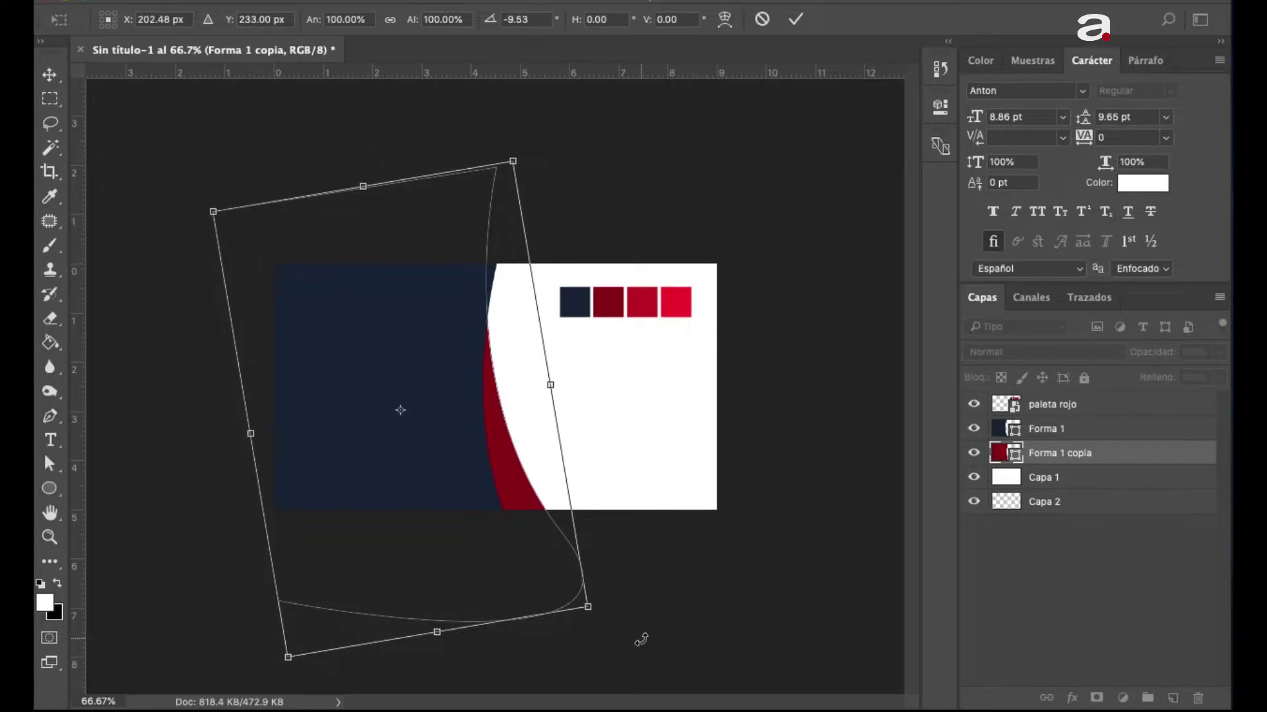
key(Return)
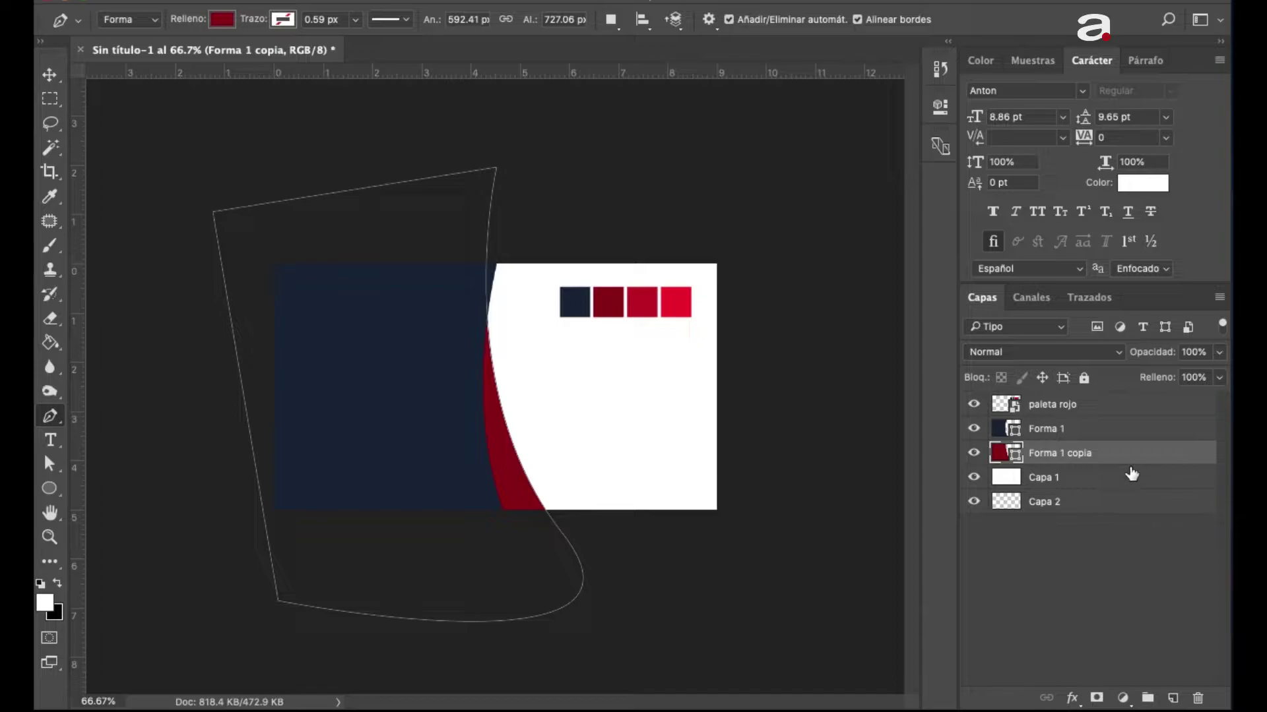
- Duplicate Forma 1 copia, move the copy beneath it, and shift it right three nudges
key(ctrl+j)
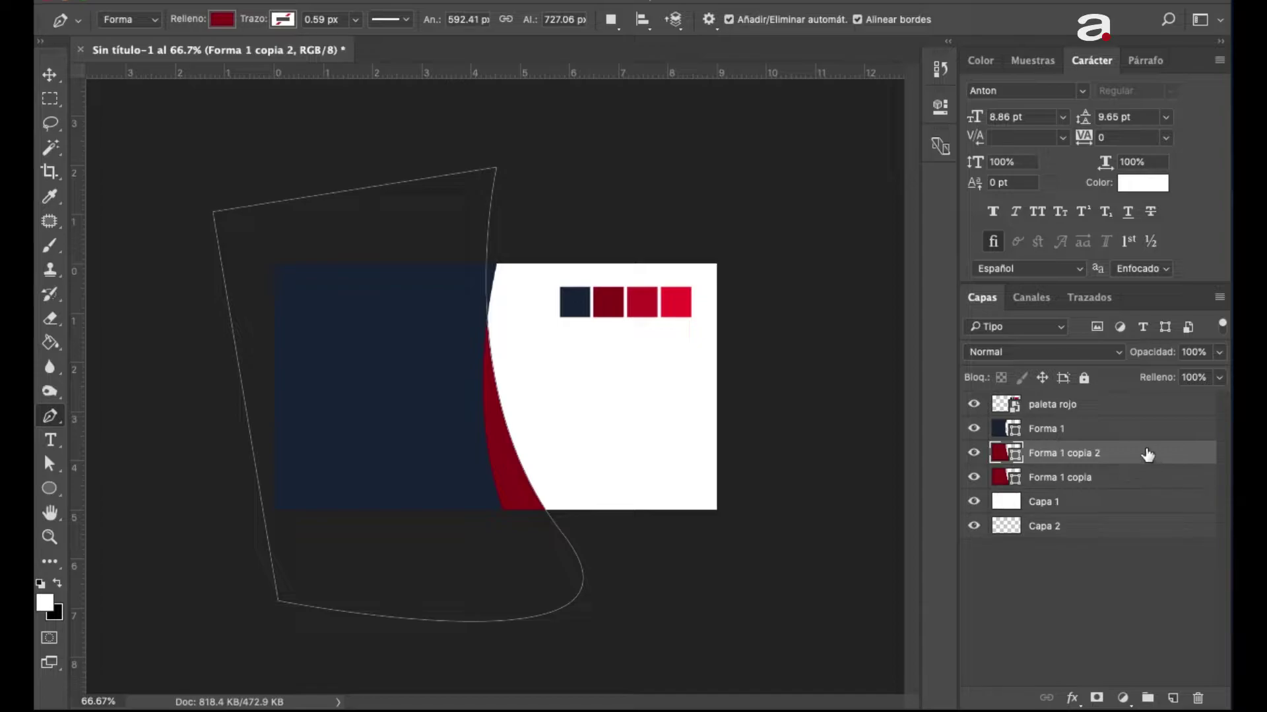
drag(1145, 462, 1139, 490)
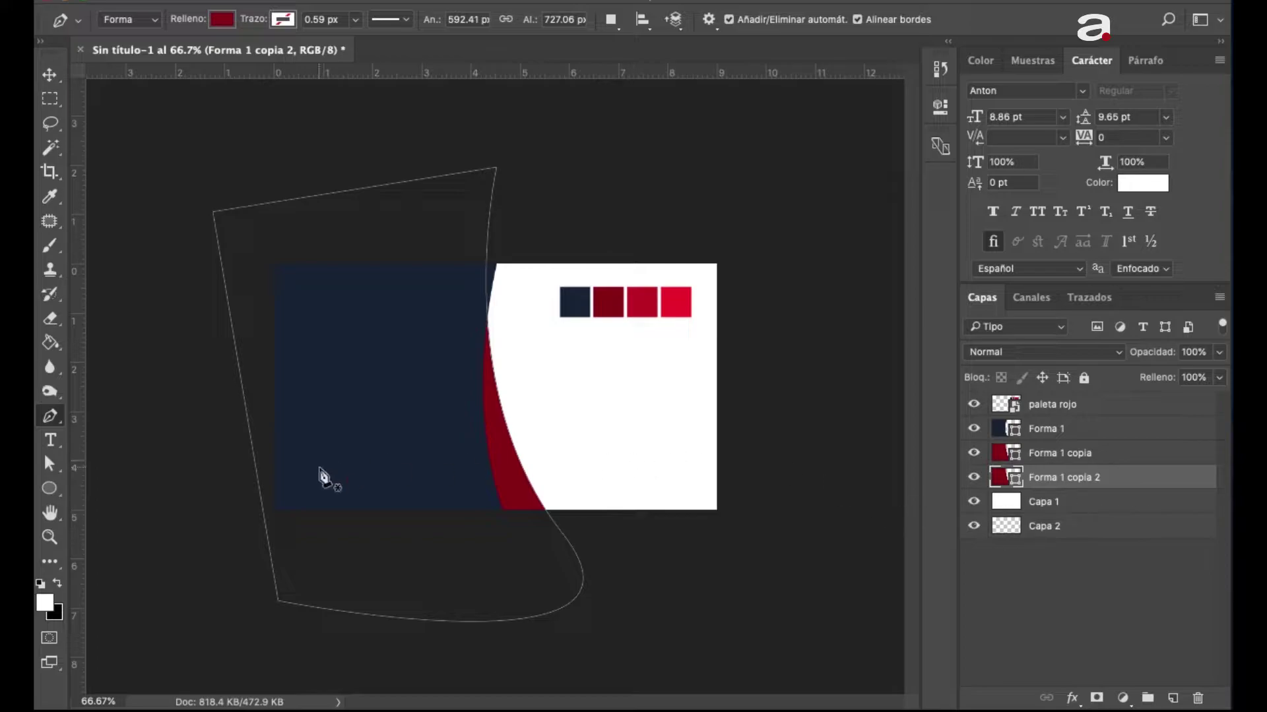
key(v)
key(shift+Right)
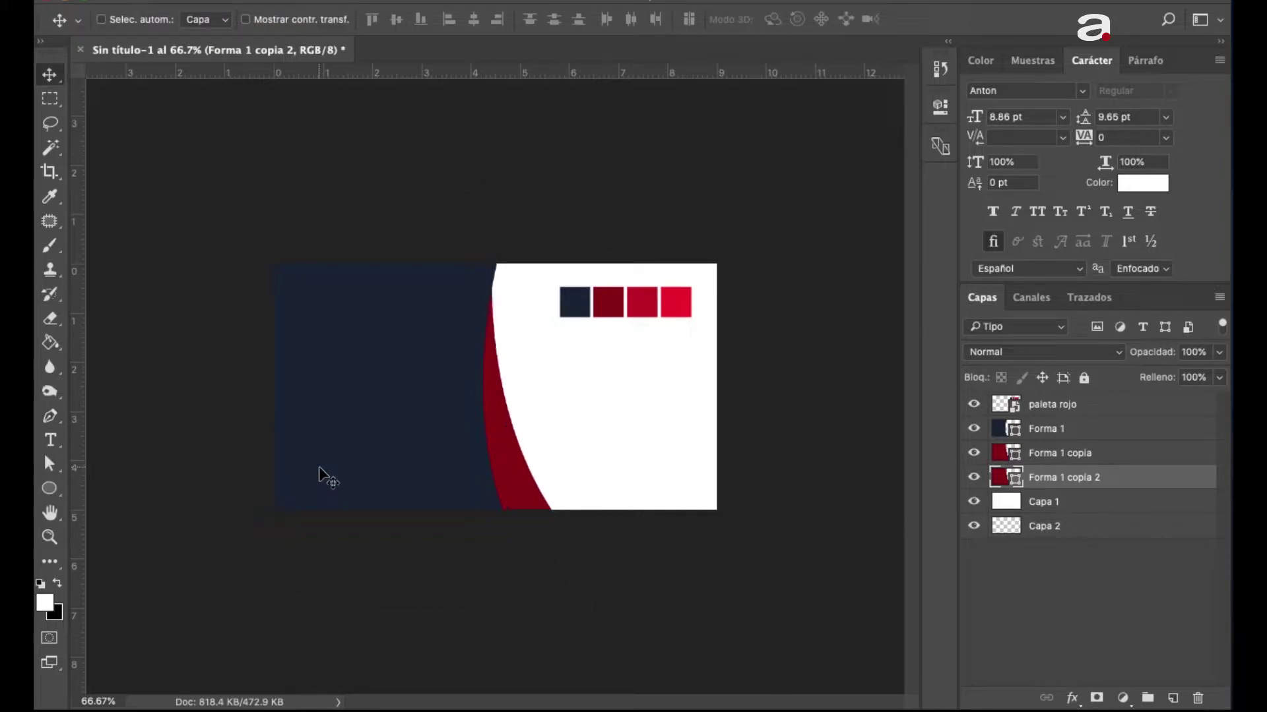
key(shift+Right)
key(shift+Right)
key(shift+Right)
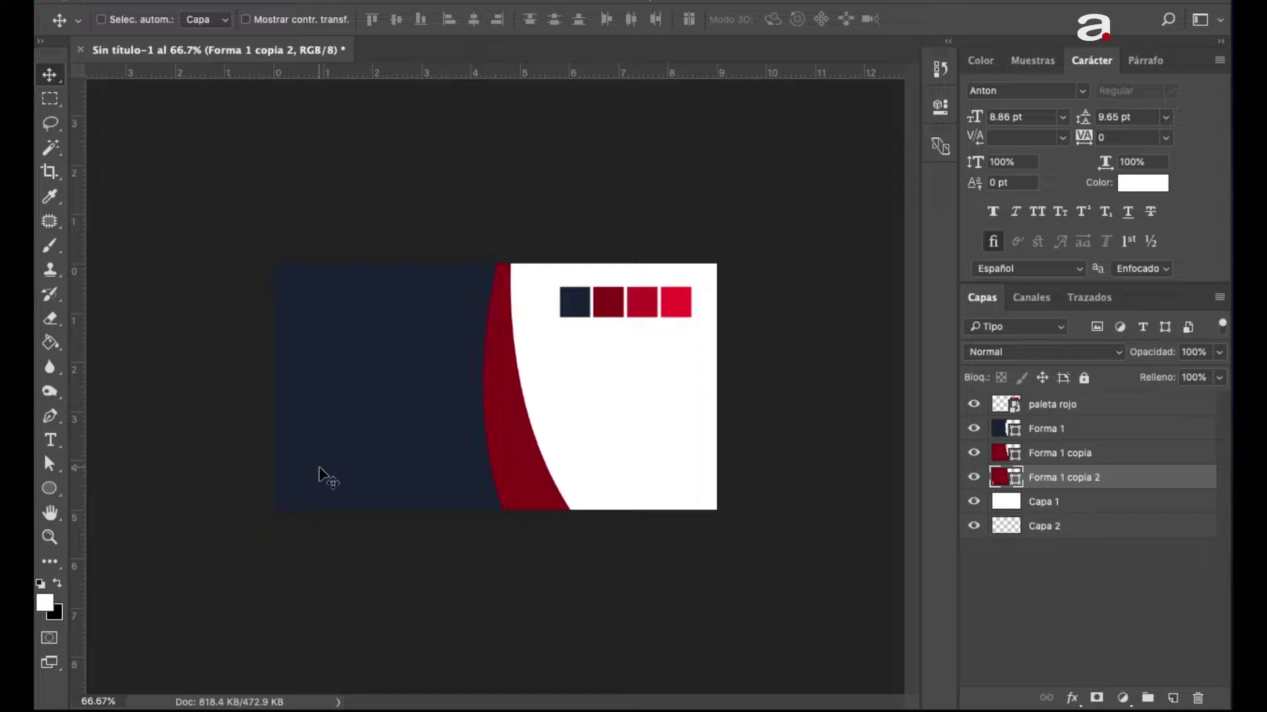
key(shift+Right)
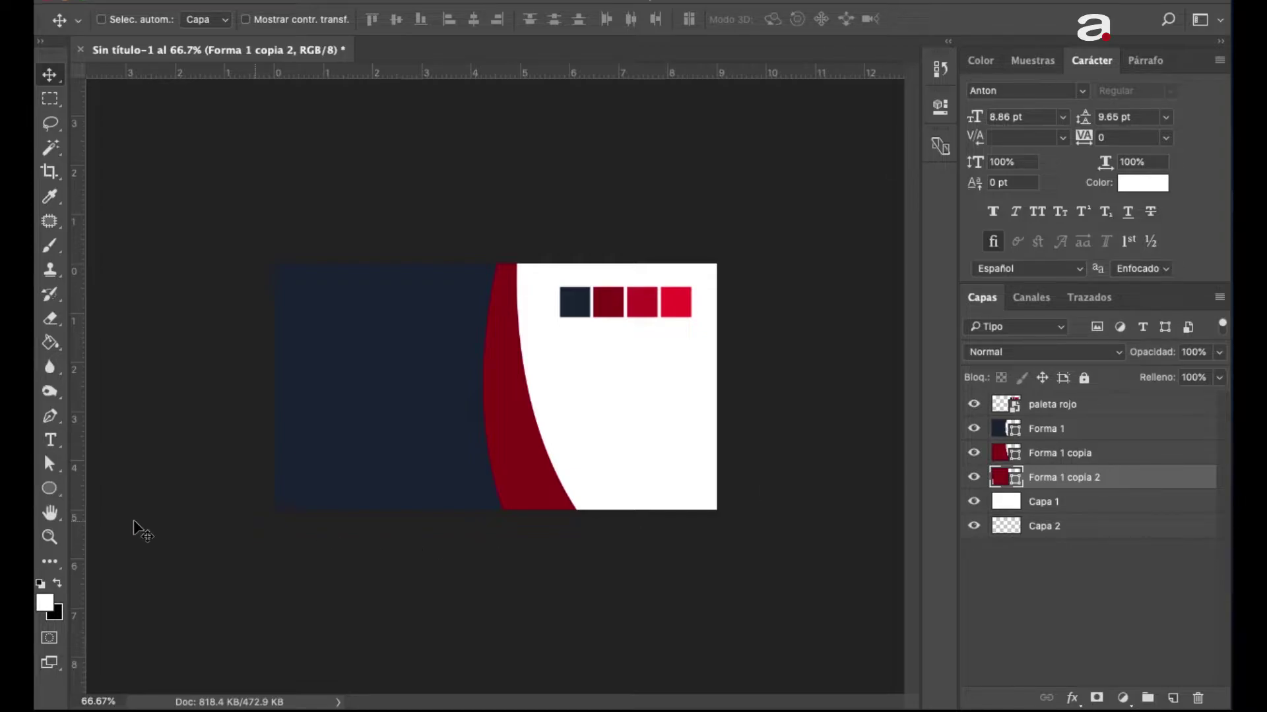
click(50, 490)
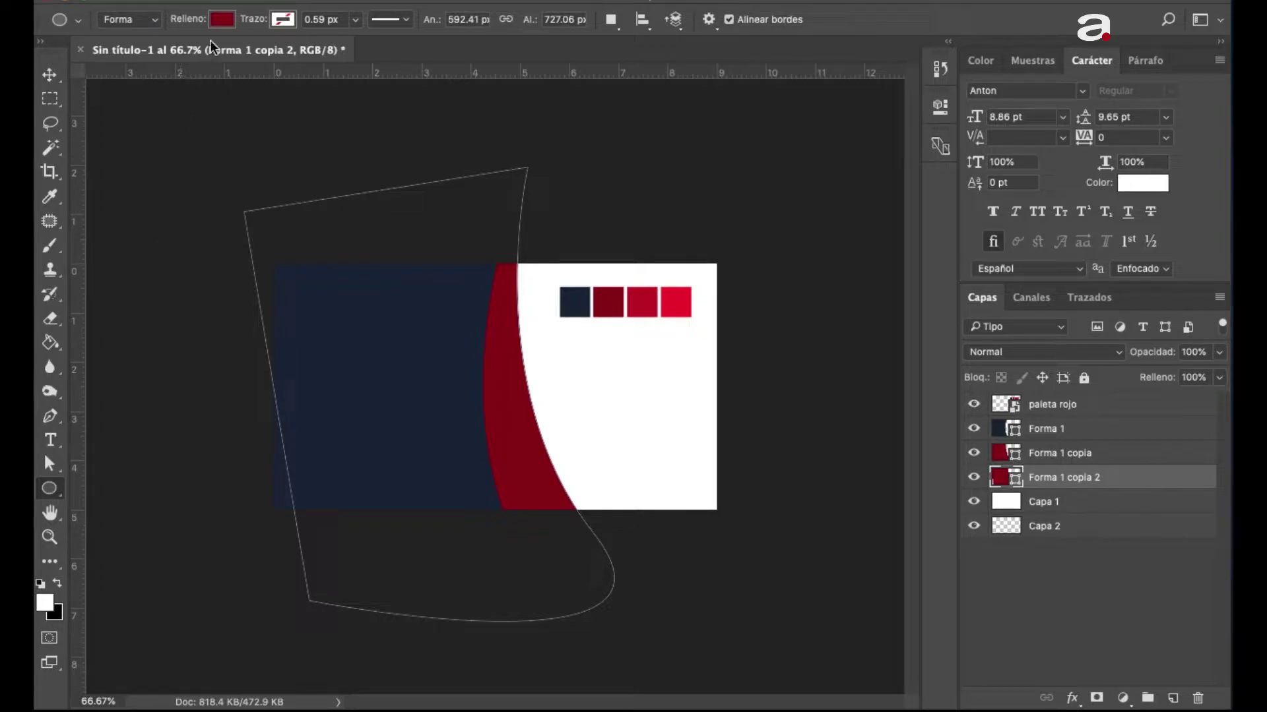
- Give Forma 1 copia 2 a bright red cc1e34 fill sampled from the palette swatch
click(219, 22)
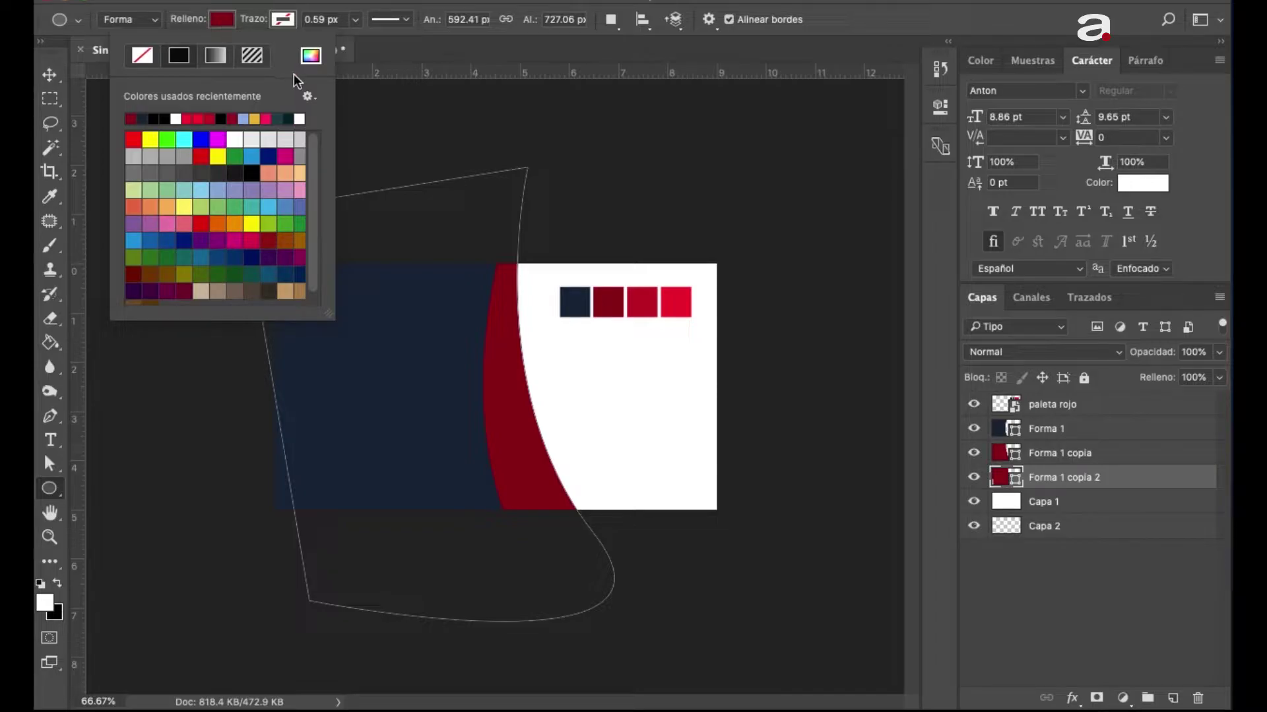
click(312, 58)
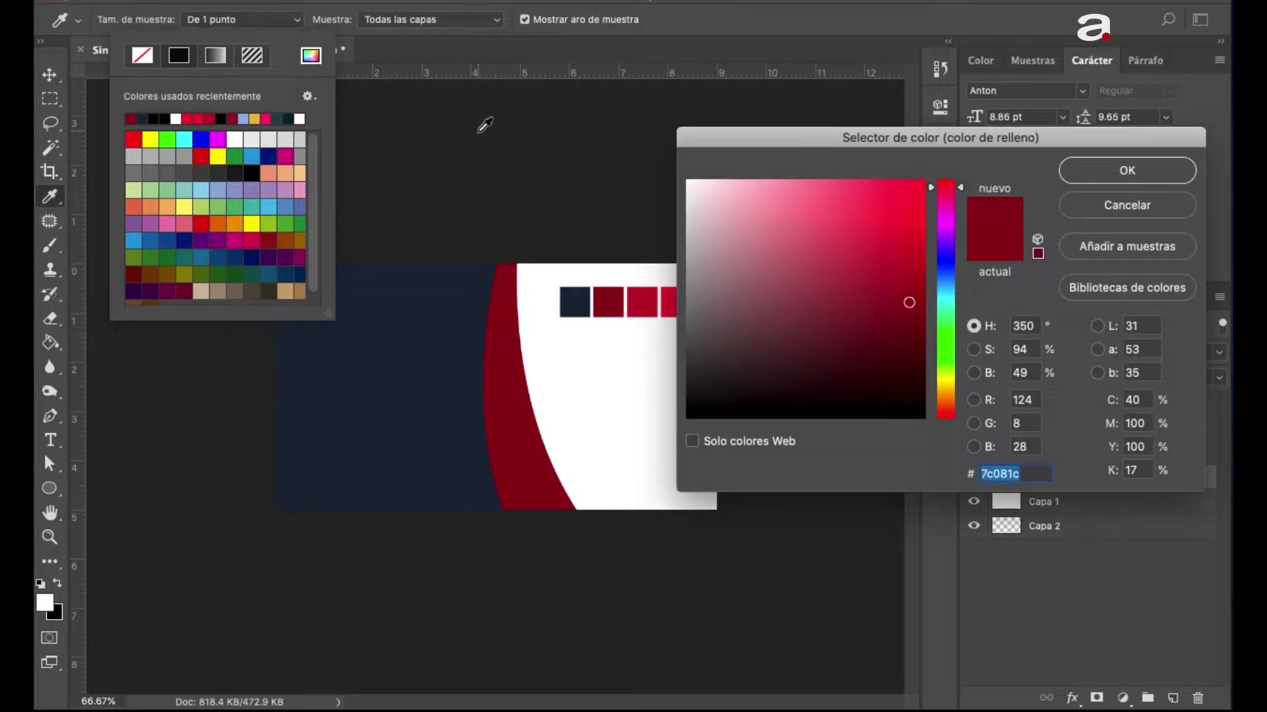
drag(749, 139, 851, 141)
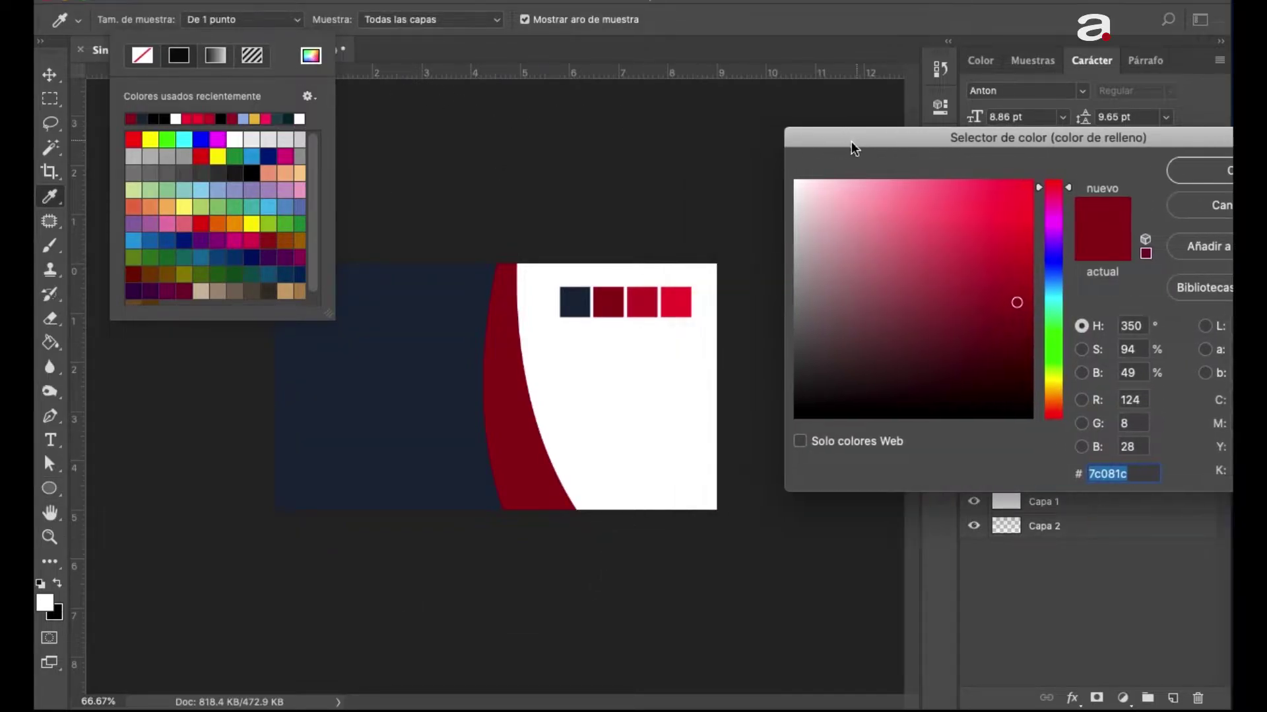
click(680, 304)
drag(1114, 144, 911, 140)
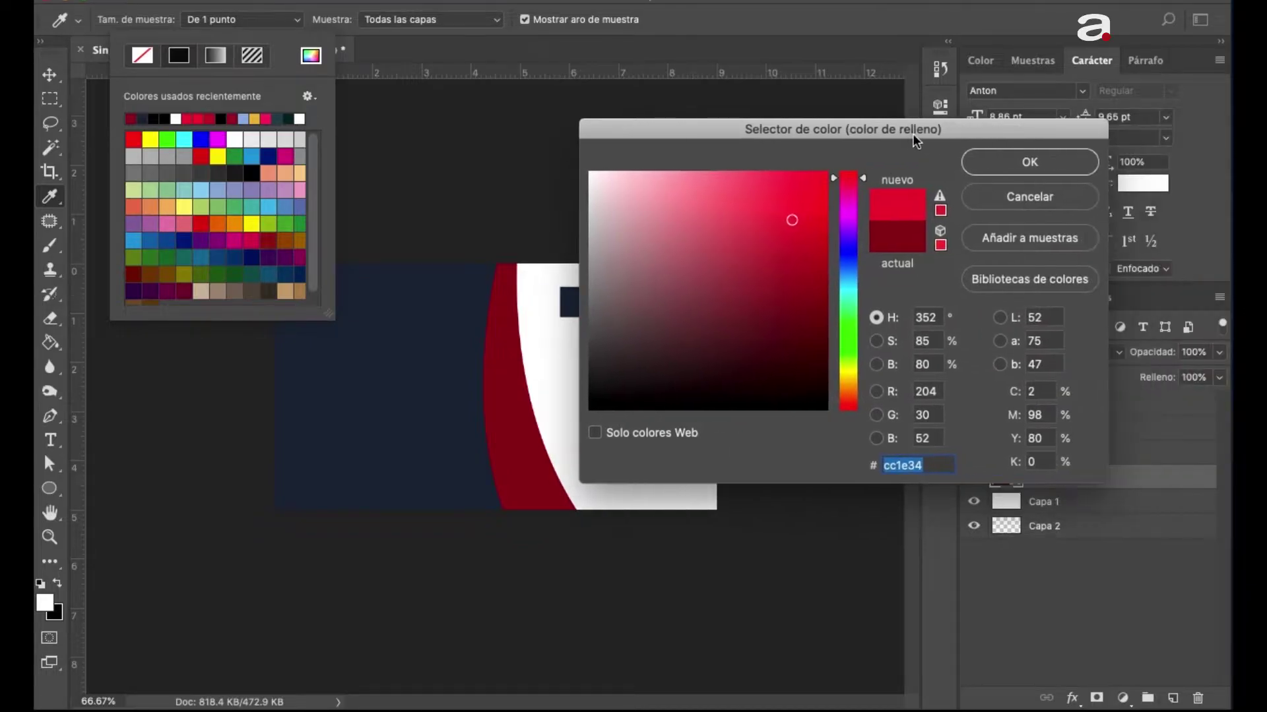
click(999, 168)
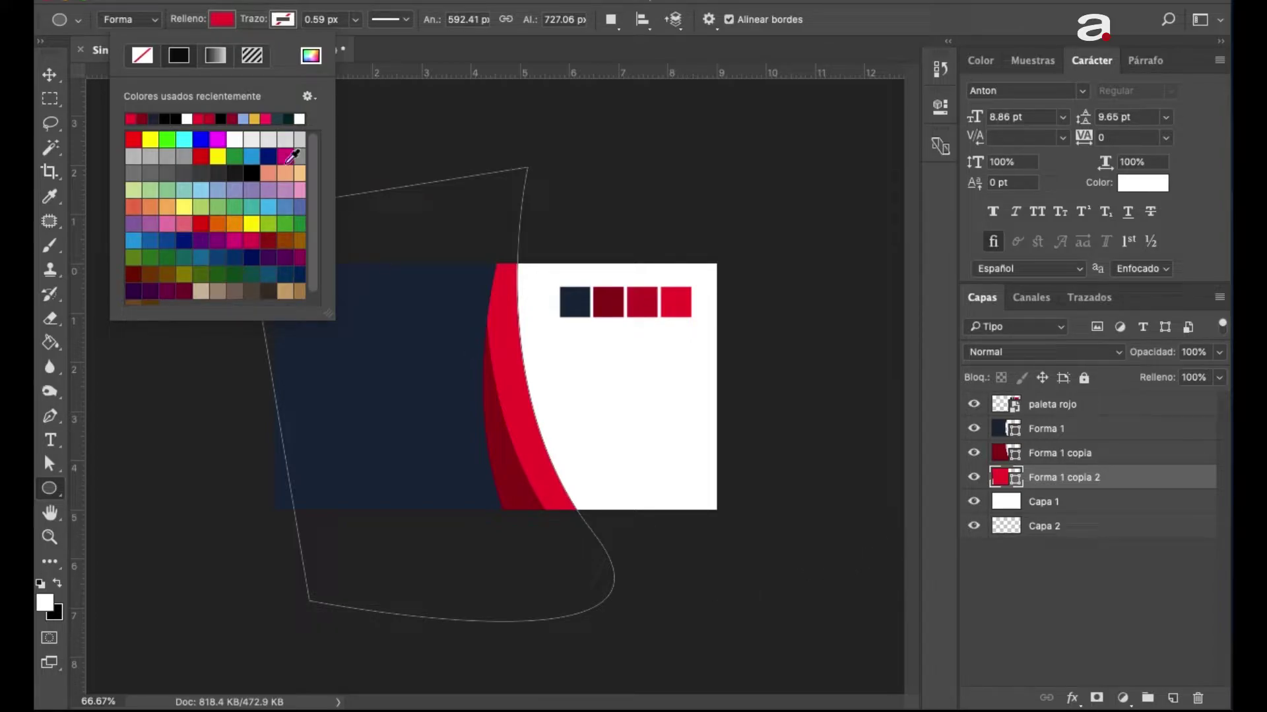
click(225, 22)
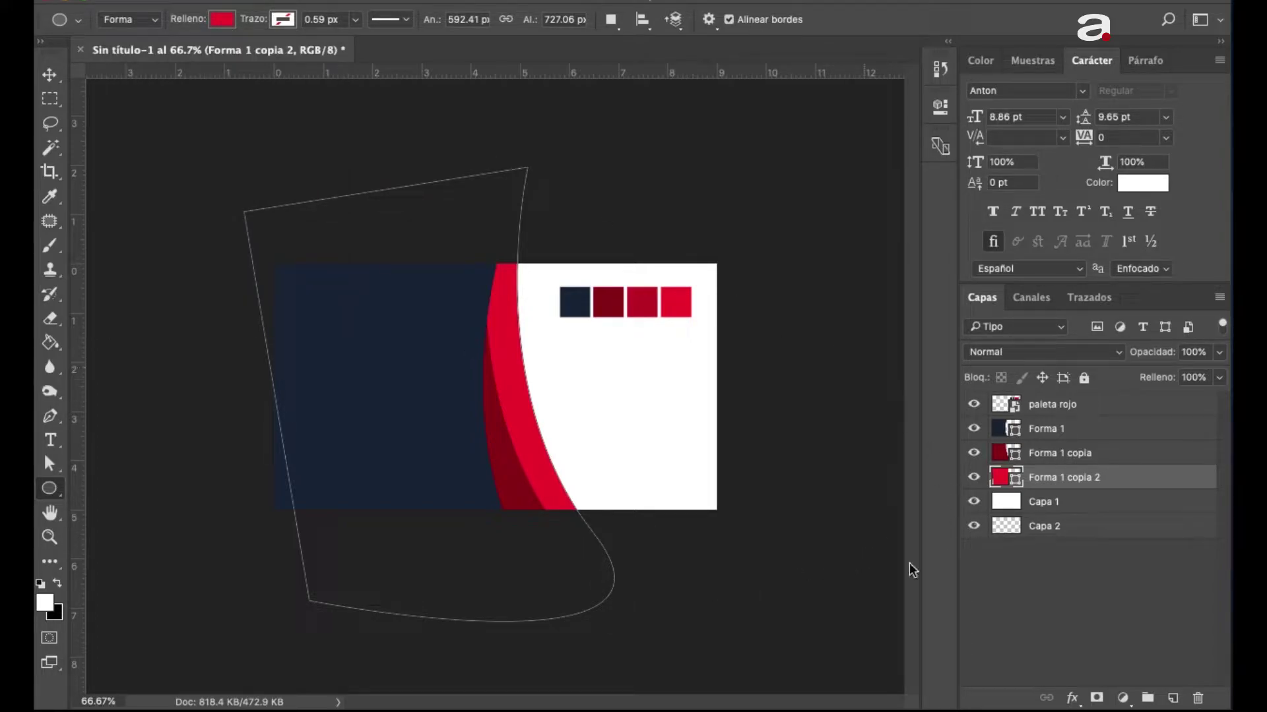
key(ctrl+t)
- Rotate the bright red curve about -10°, shift it about 17 px left, and apply the transform
drag(674, 617, 722, 581)
key(shift+Left)
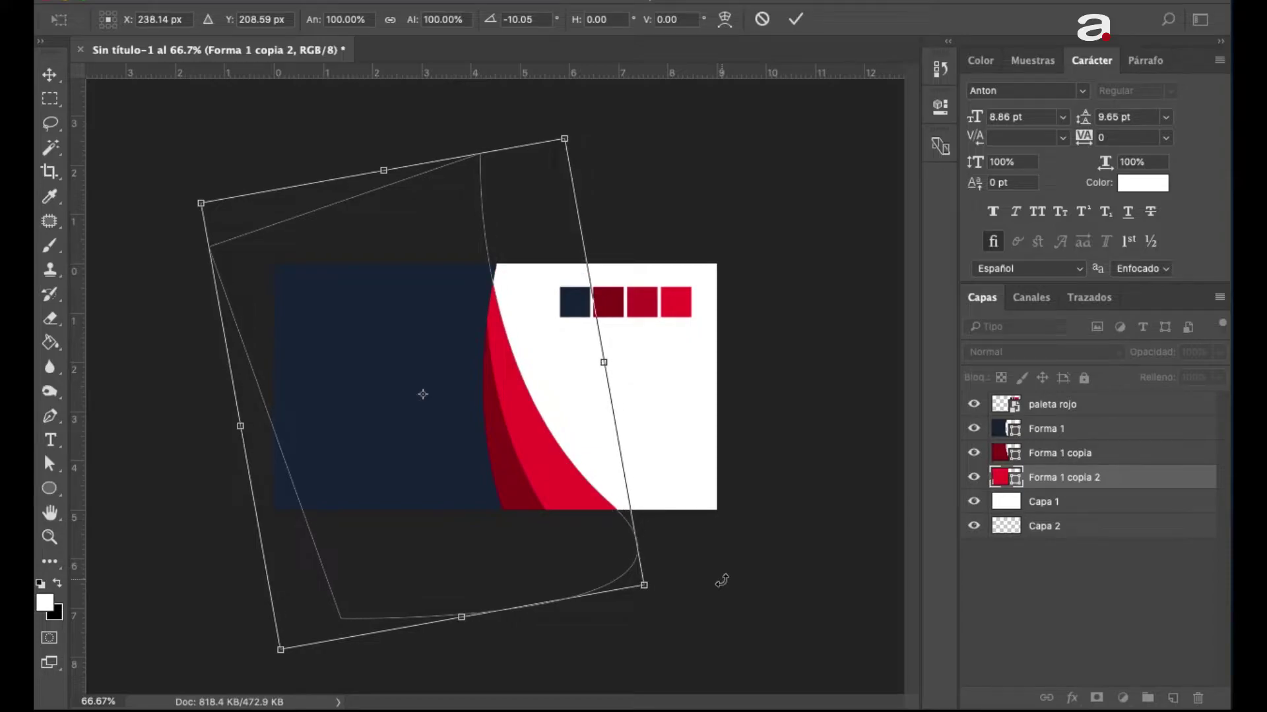
key(shift+Left)
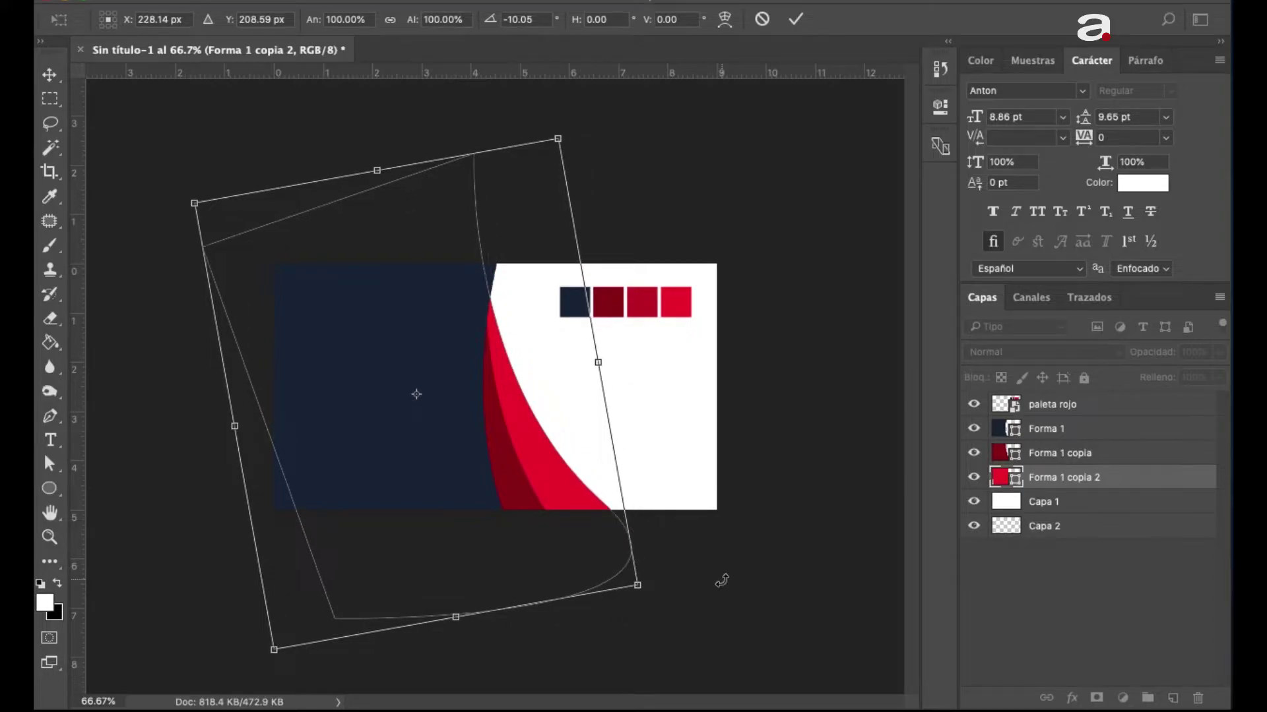
key(Right)
key(Right)
key(Right)
key(Right)
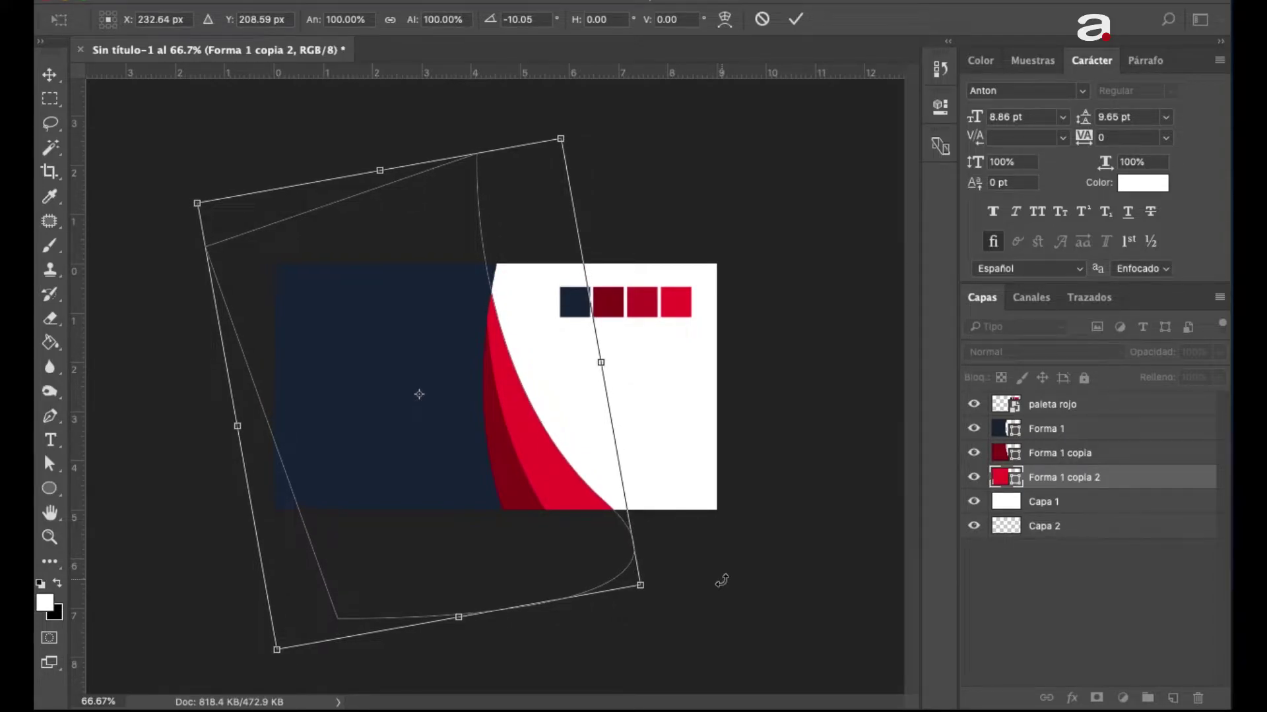
key(Return)
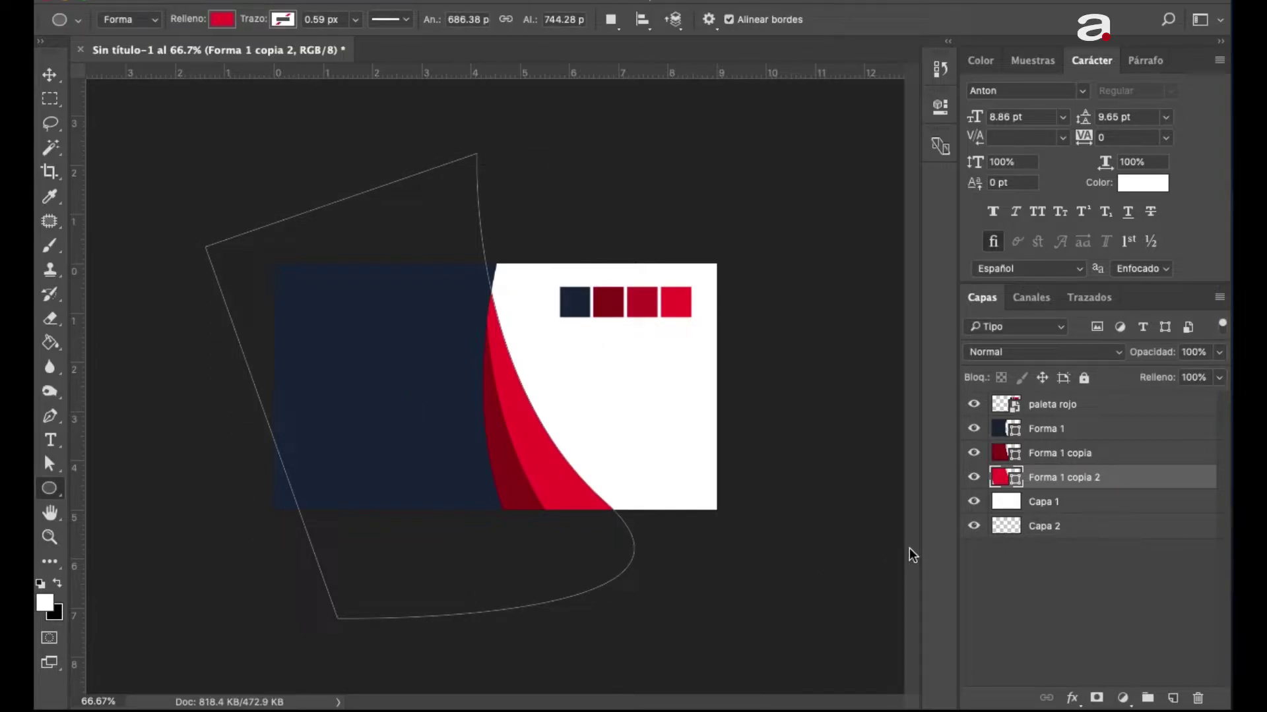
- Duplicate the navy Forma 1 shape and nudge the copy 20 px right
click(1103, 433)
key(ctrl+j)
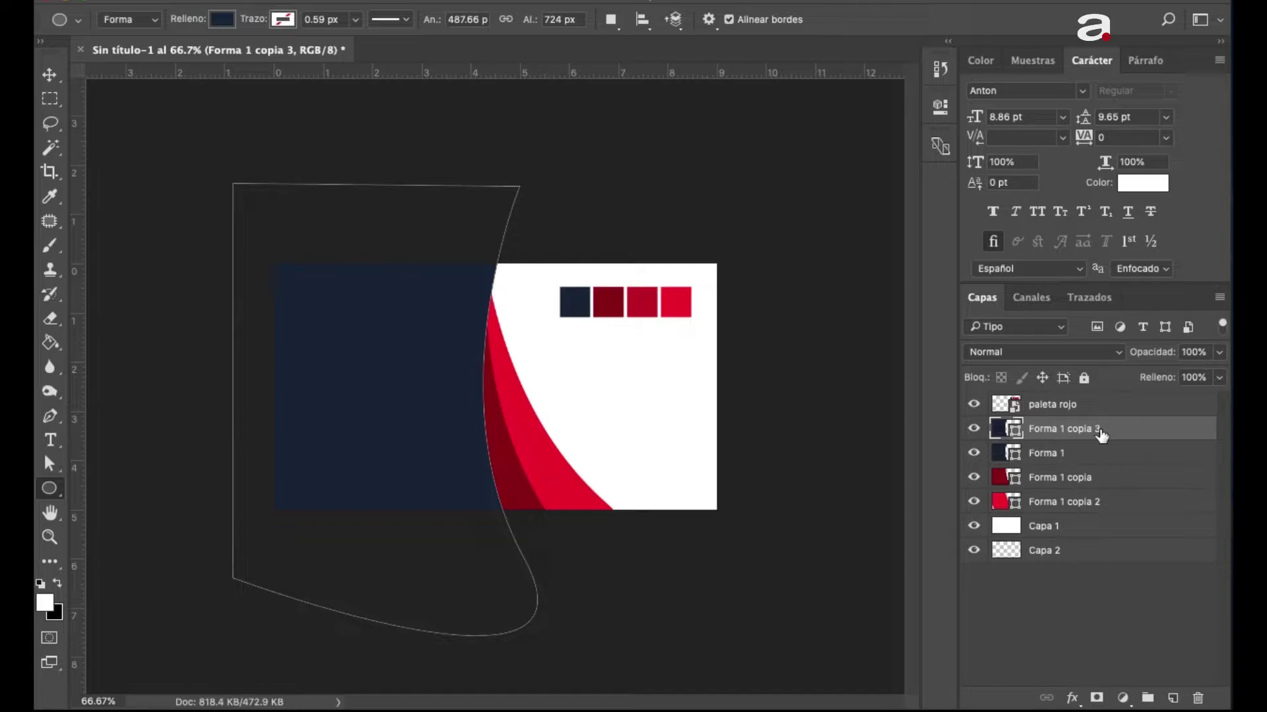
key(v)
key(shift+Right)
key(shift+Right)
key(shift+Right)
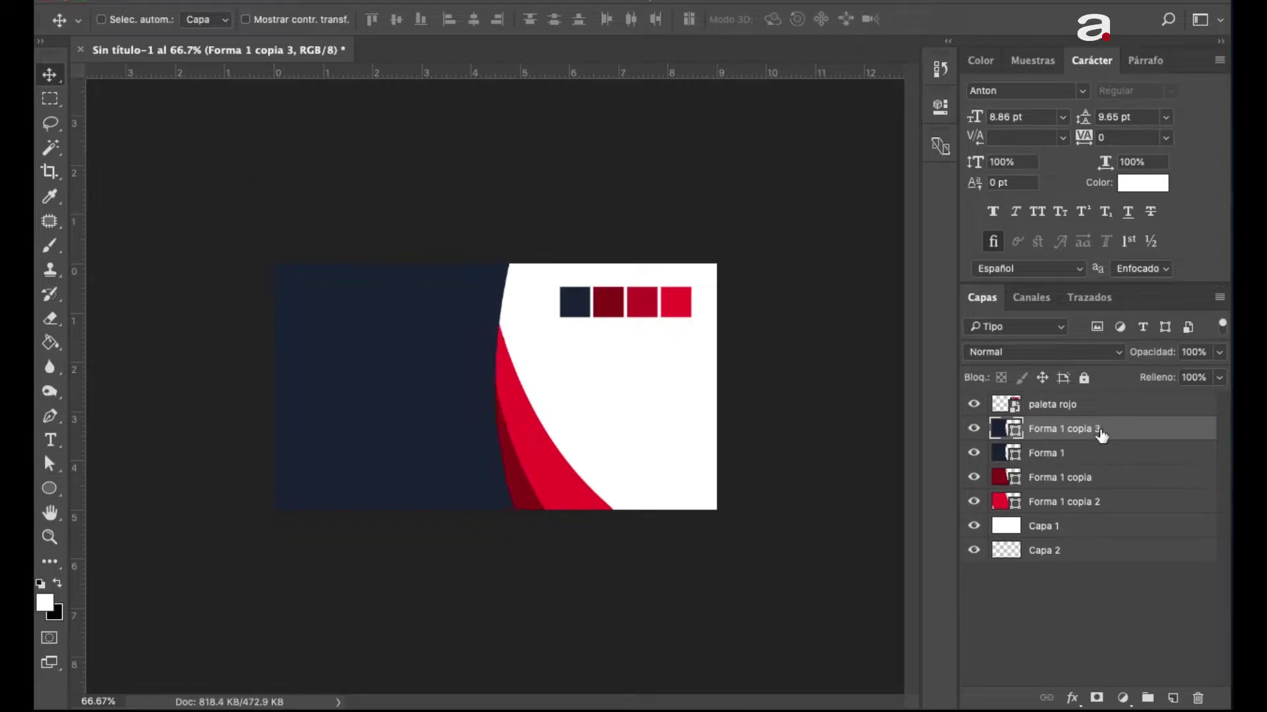
key(shift+Right)
key(shift+Right)
key(shift+Right)
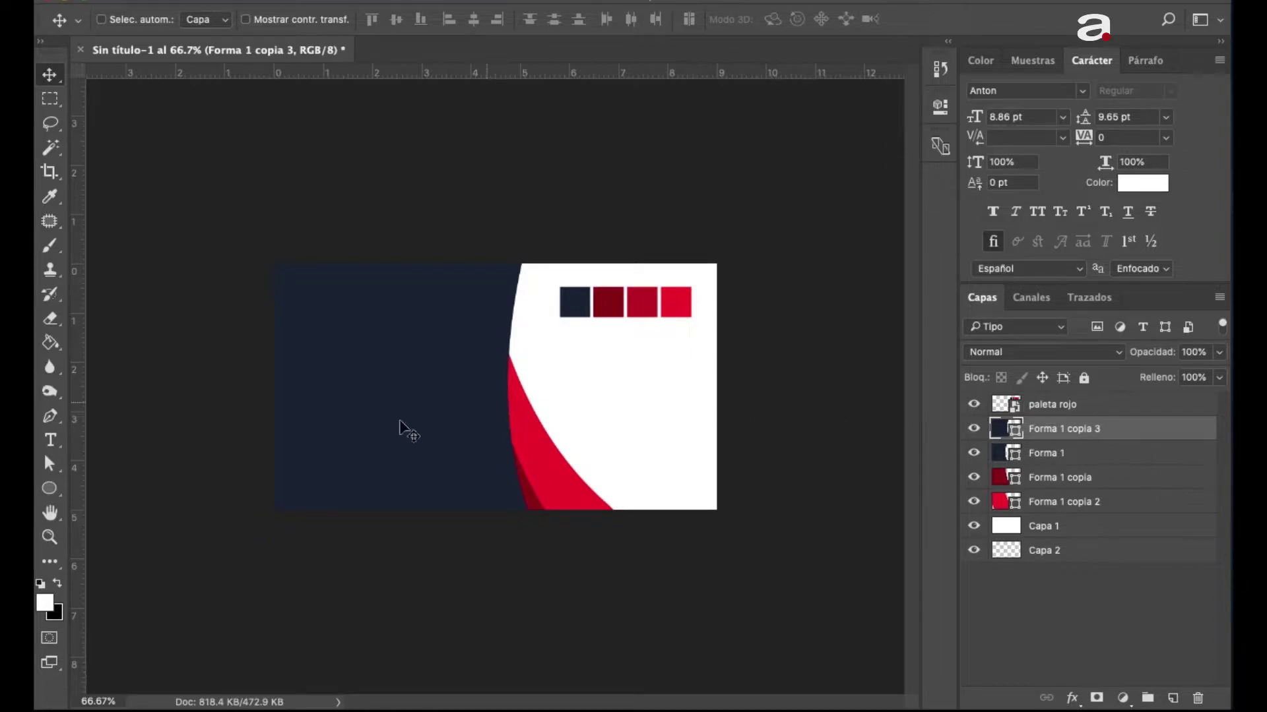
- Change the copy's fill colour to red a71a2c sampled from the palette swatch
click(51, 490)
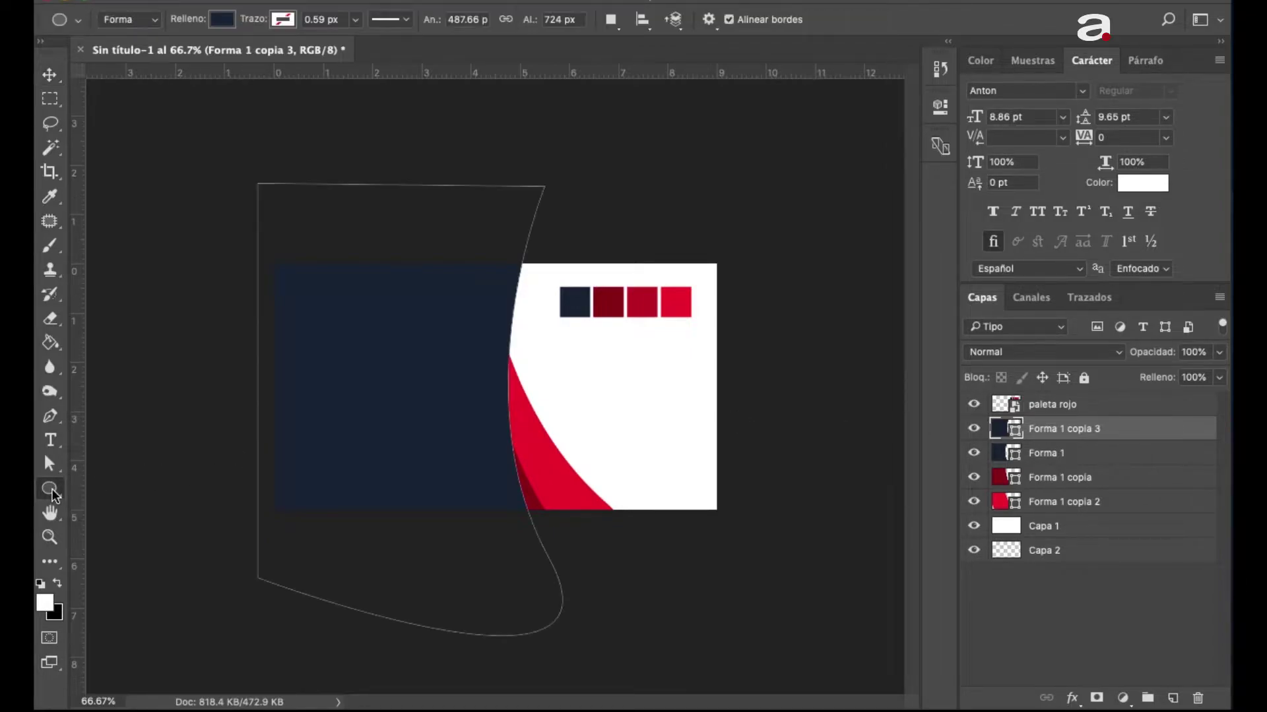
click(222, 22)
click(311, 56)
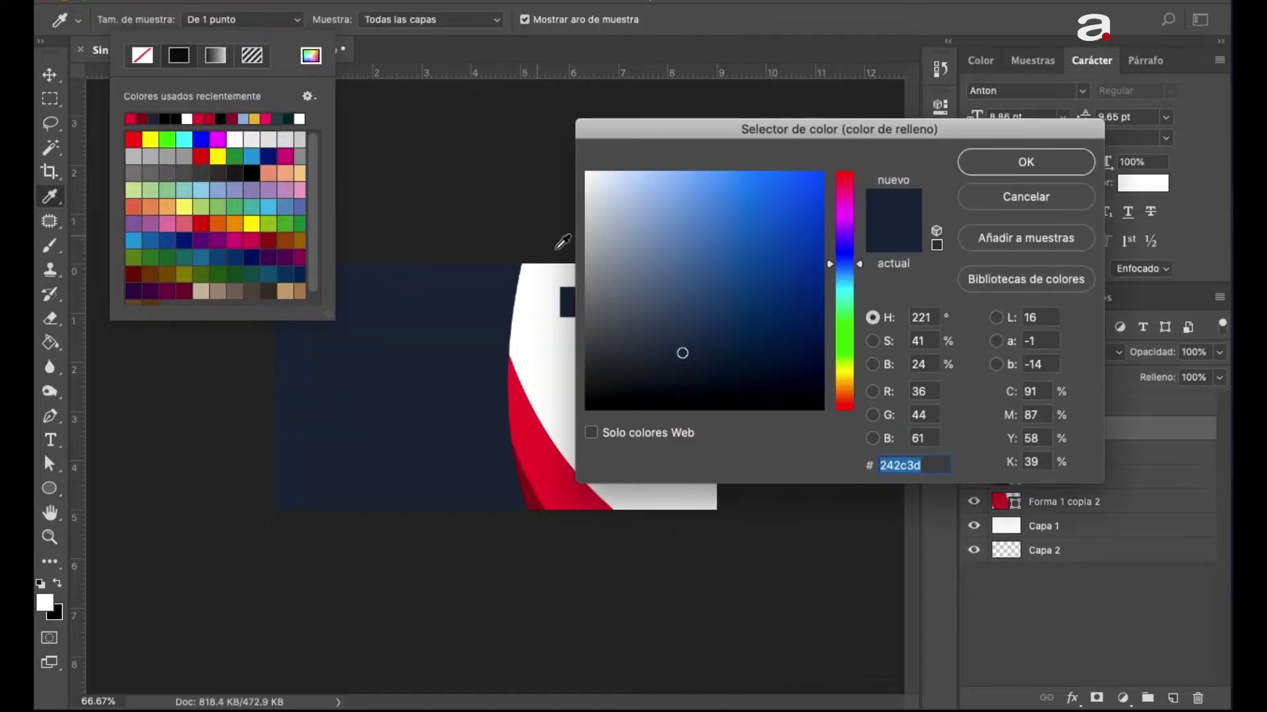
drag(639, 122, 851, 148)
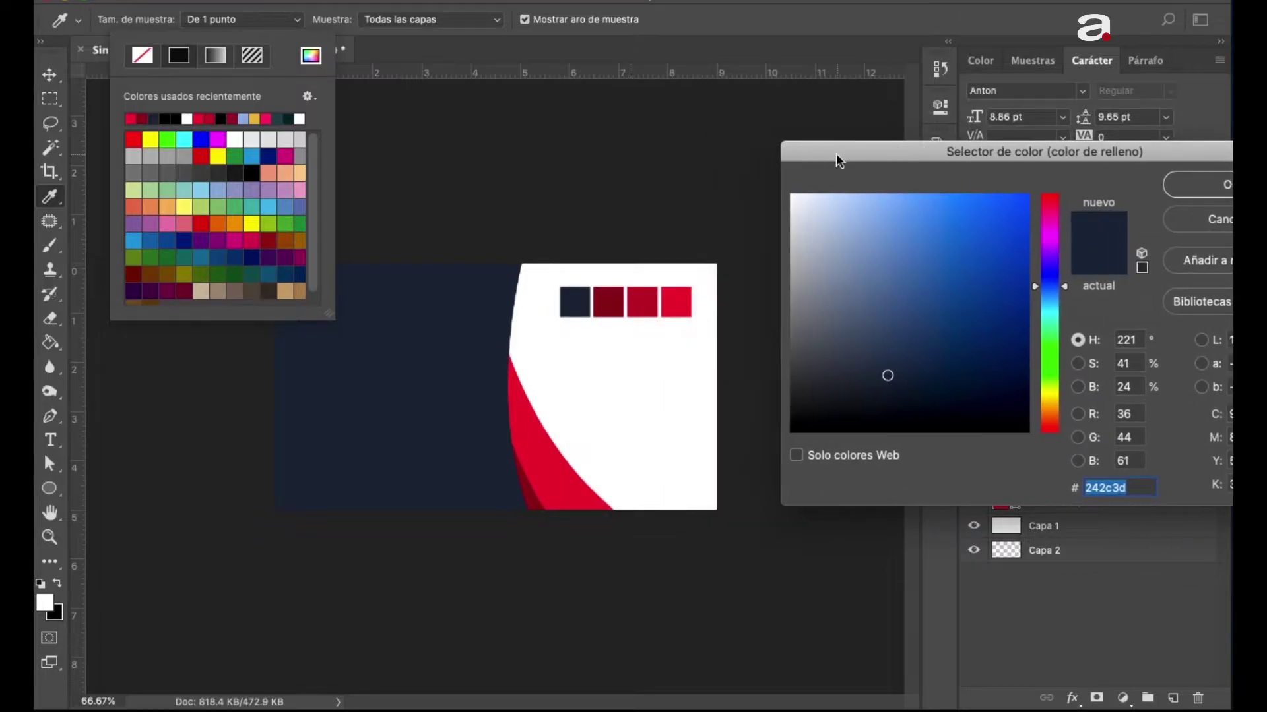
click(644, 305)
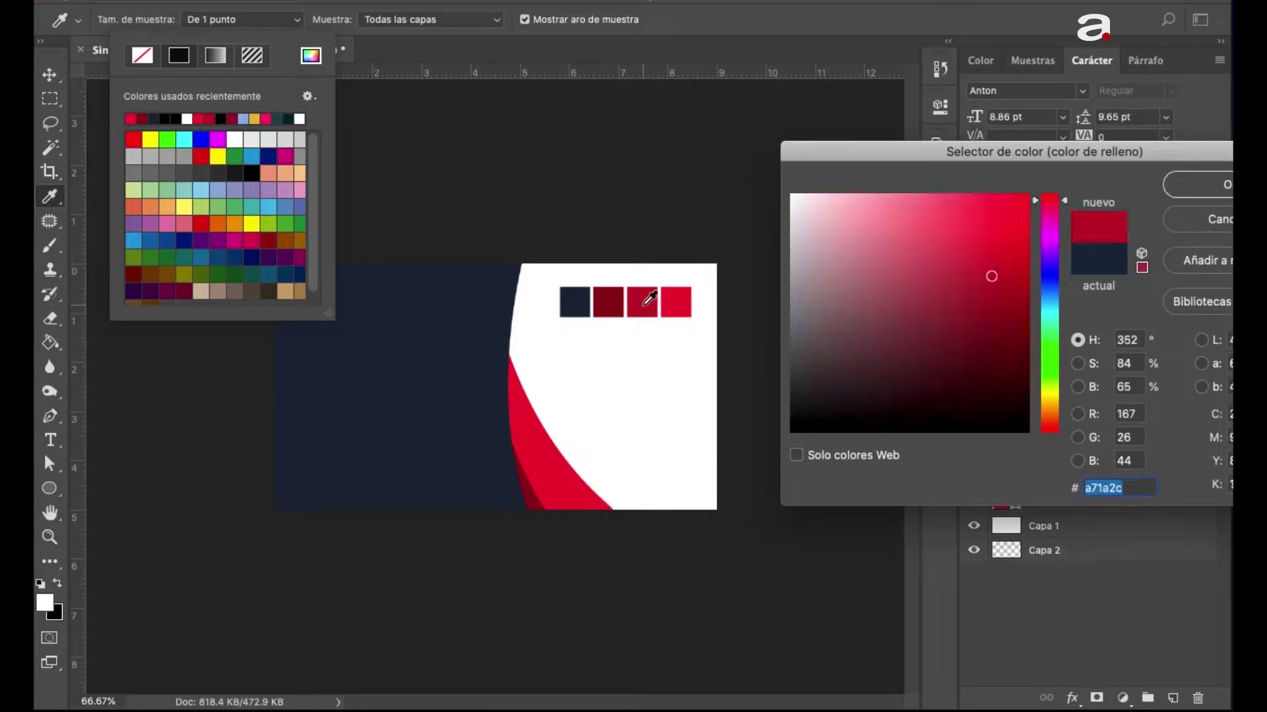
click(1182, 186)
click(228, 21)
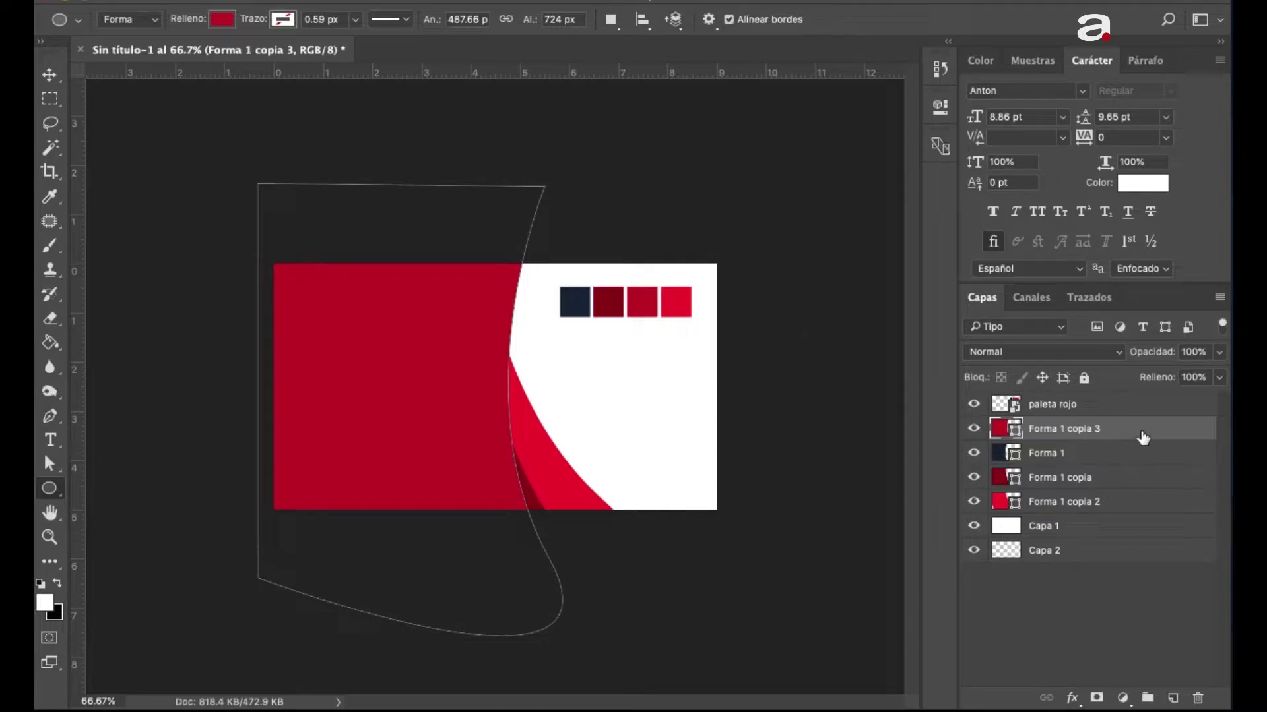
- Drag Forma 1 copia 3 below Forma 1 copia in the layer stack and enter Free Transform
drag(1143, 437, 1128, 455)
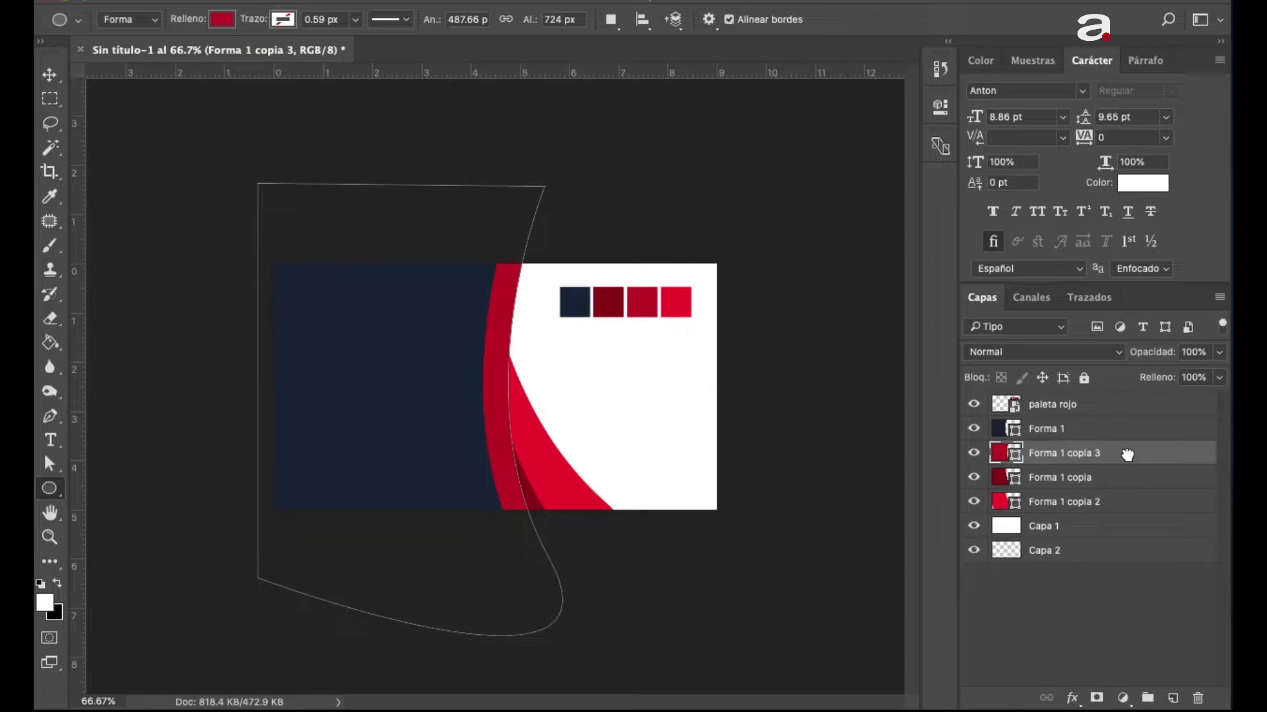
drag(1127, 455, 1135, 480)
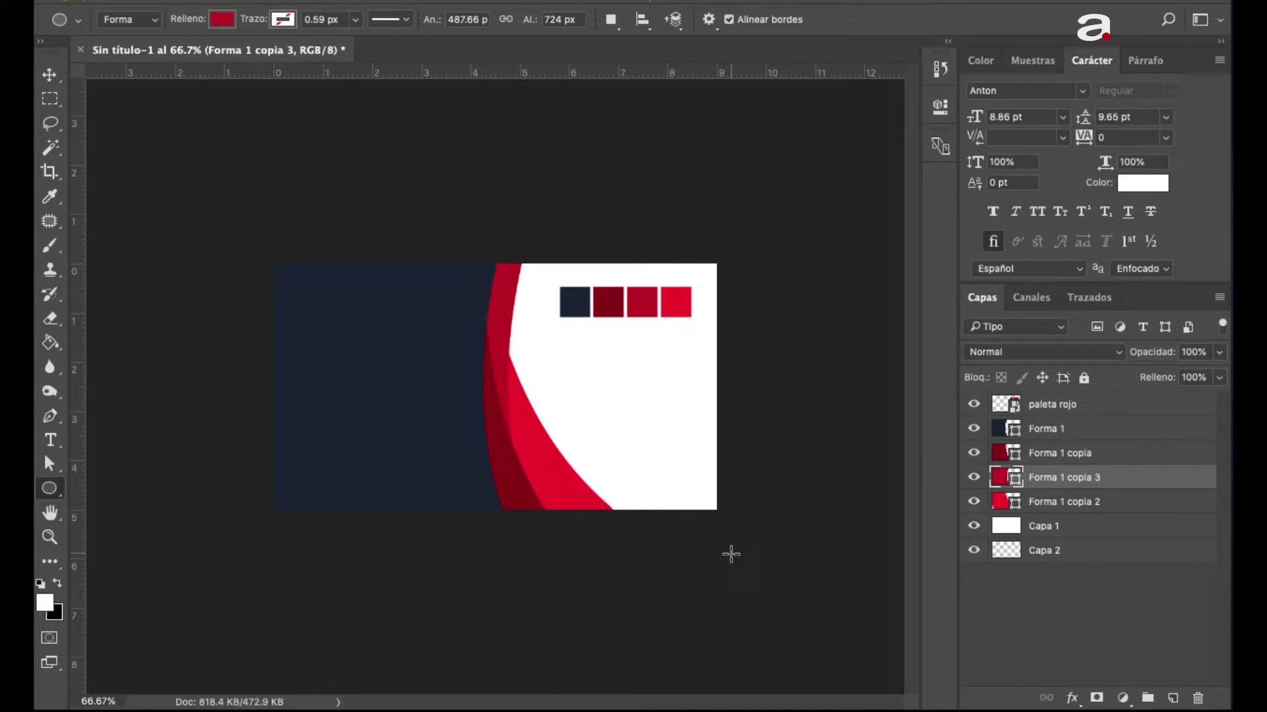
key(ctrl+t)
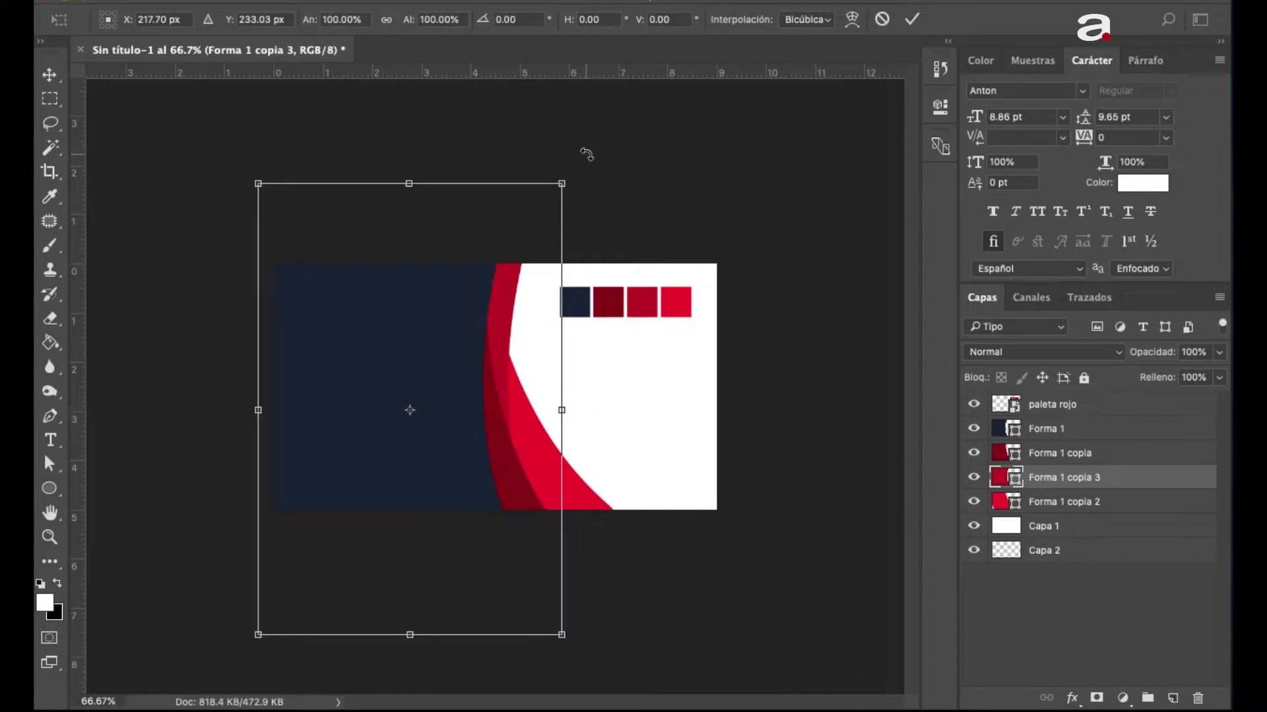
- Rotate the red curve about 8°, nudge it upward, and apply the transform
drag(582, 155, 613, 156)
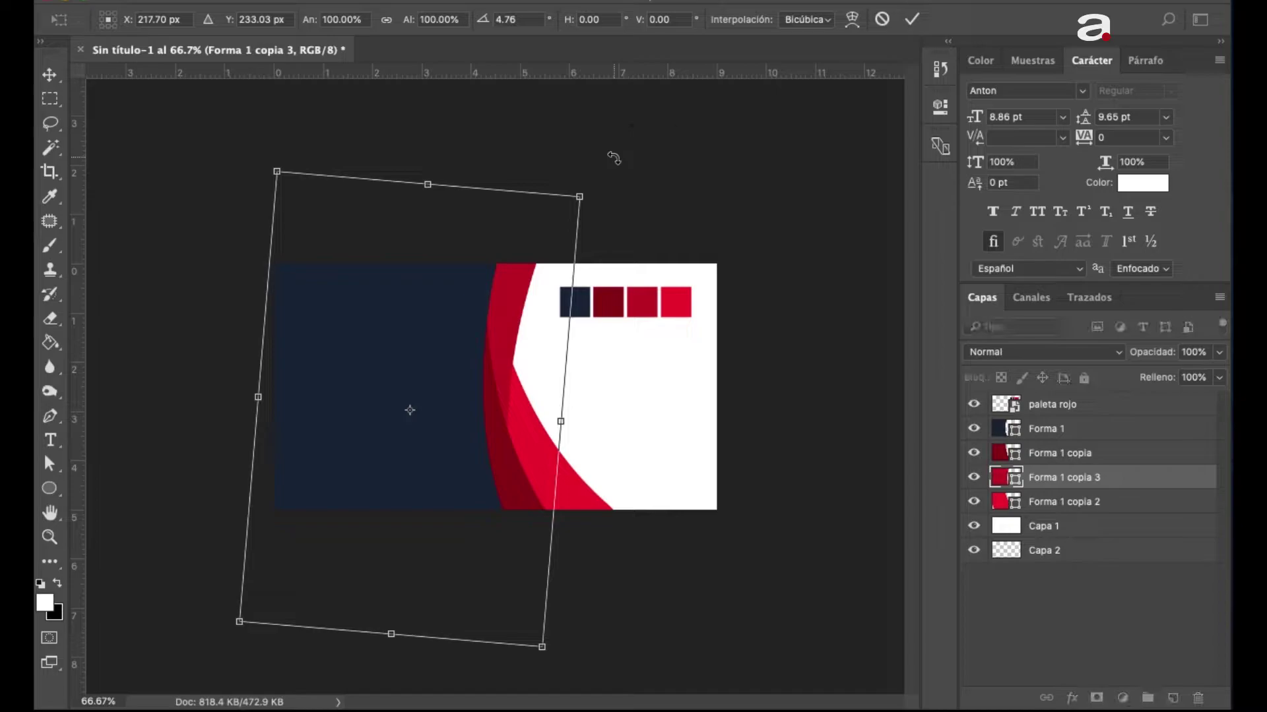
key(shift+Up)
key(shift+Up)
key(shift+Up)
key(shift+Up)
key(shift+Up)
key(shift+Up)
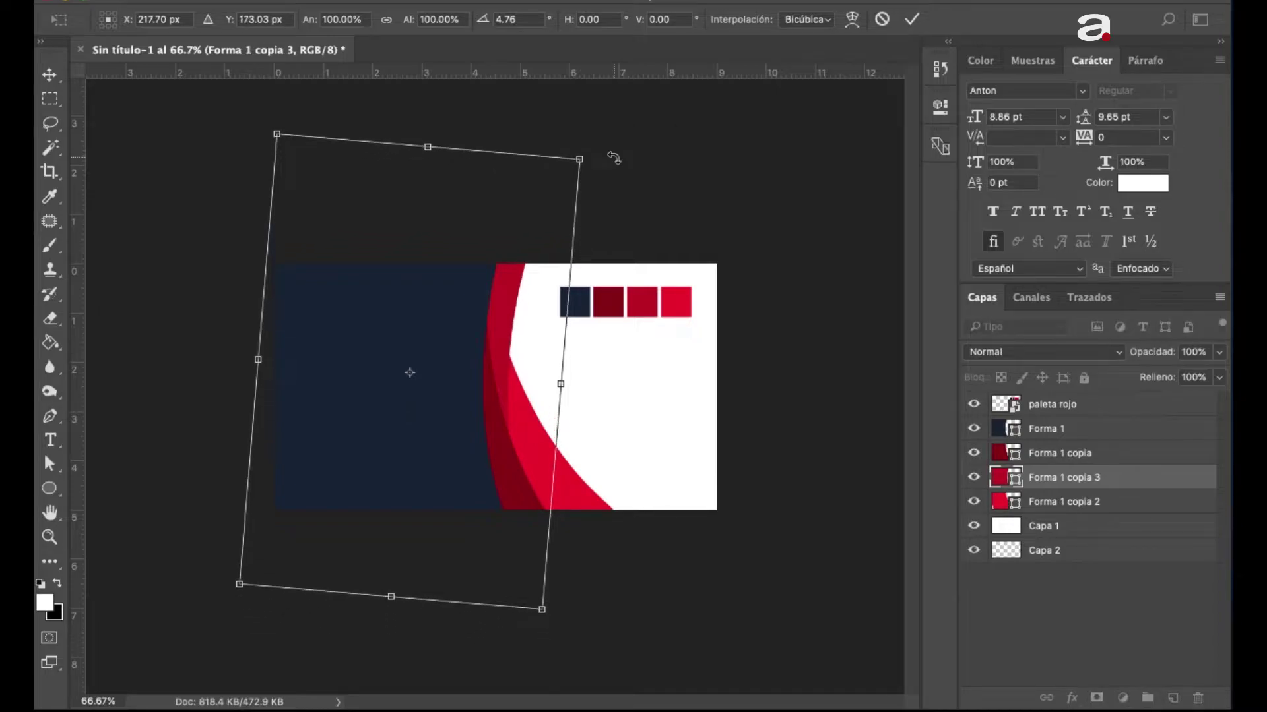
drag(602, 130, 635, 132)
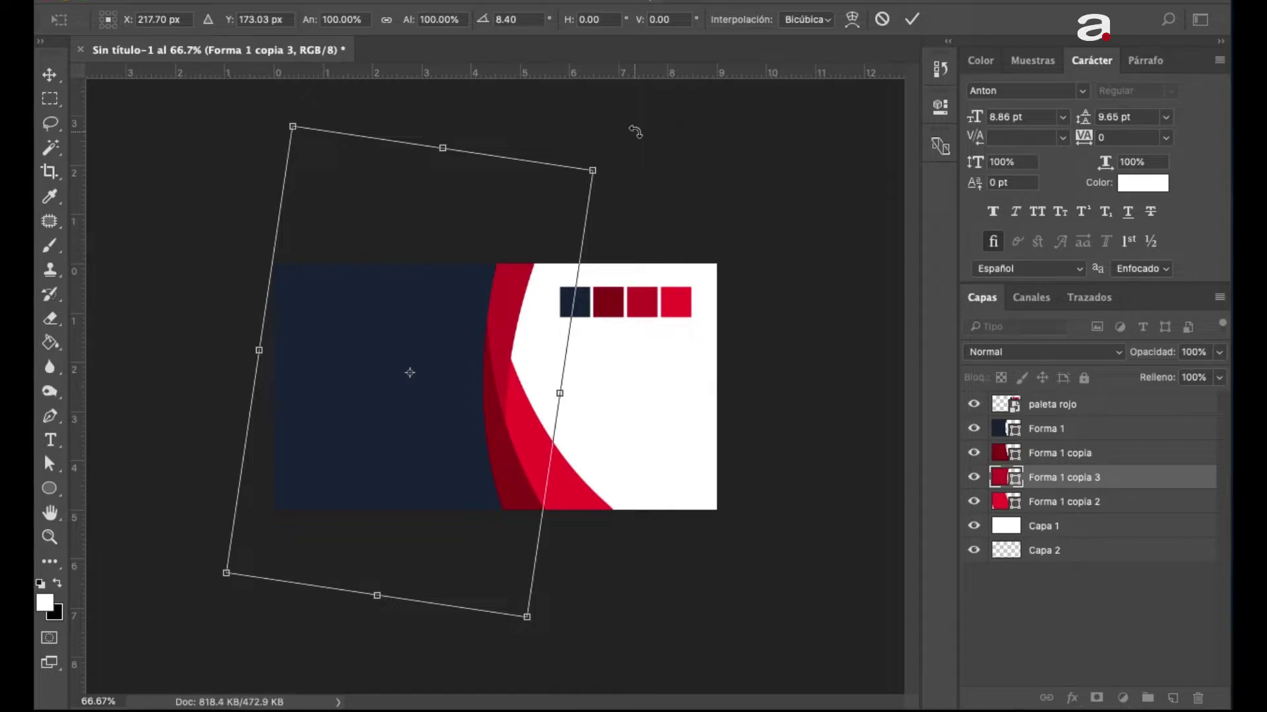
key(shift+Up)
key(Up)
key(Up)
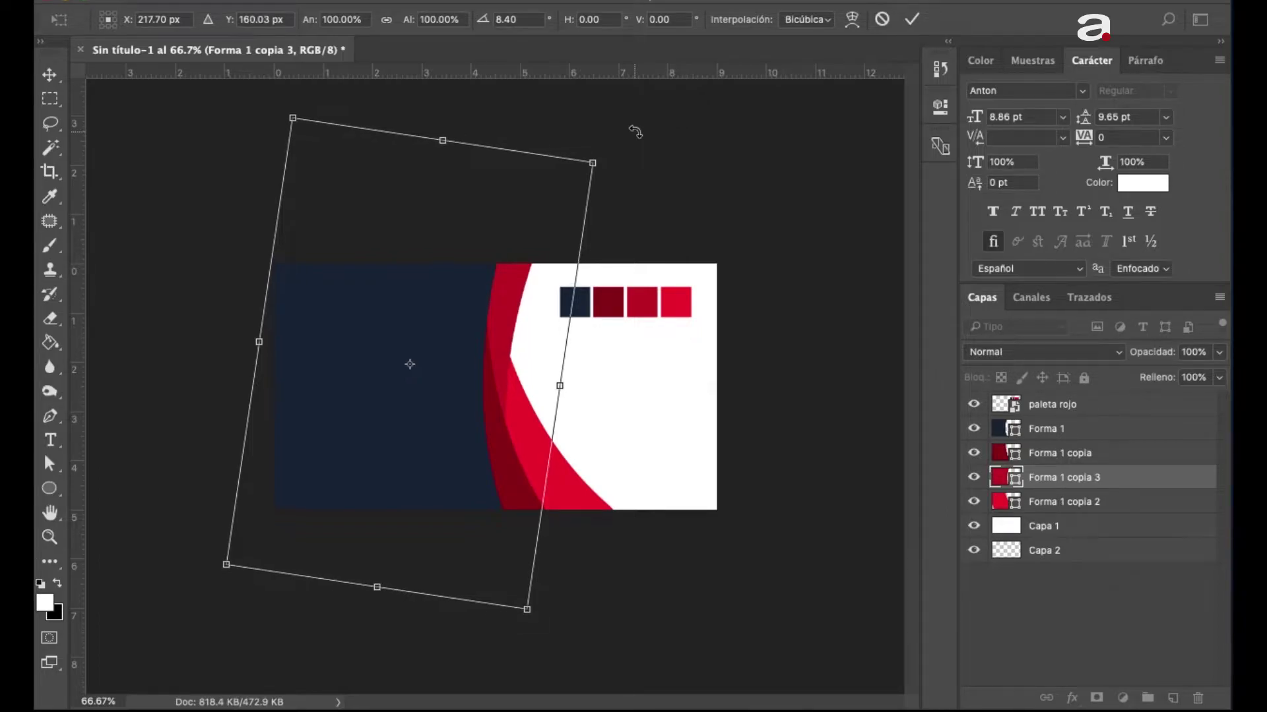
key(Up)
key(Up)
key(Up)
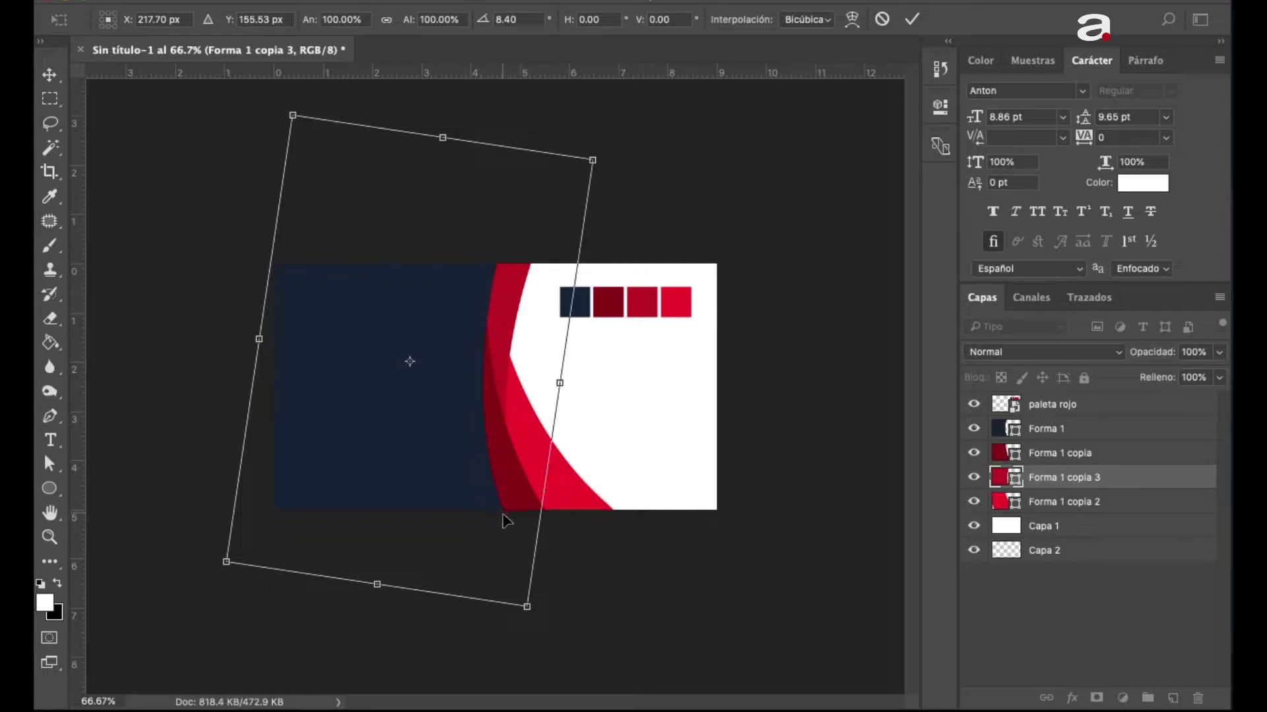
key(Return)
key(u)
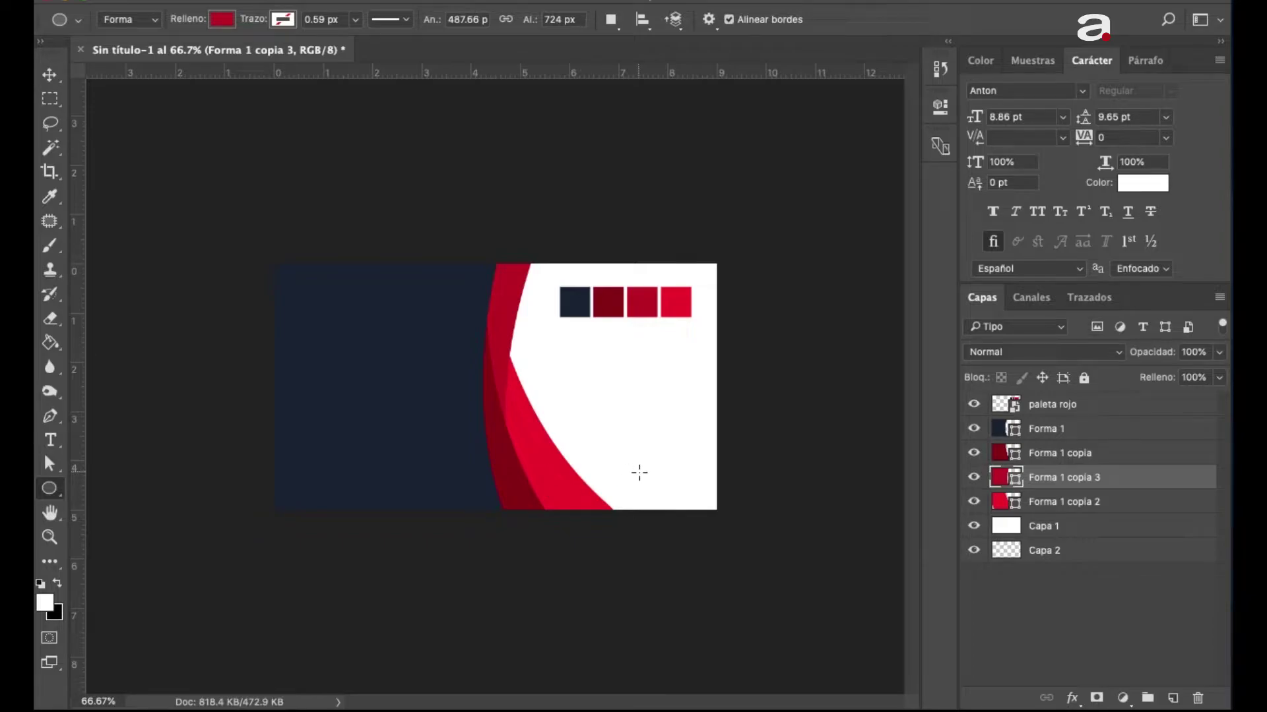
- Nudge the red curve left, then rotate it back about -3° and apply
key(v)
key(Left)
key(Left)
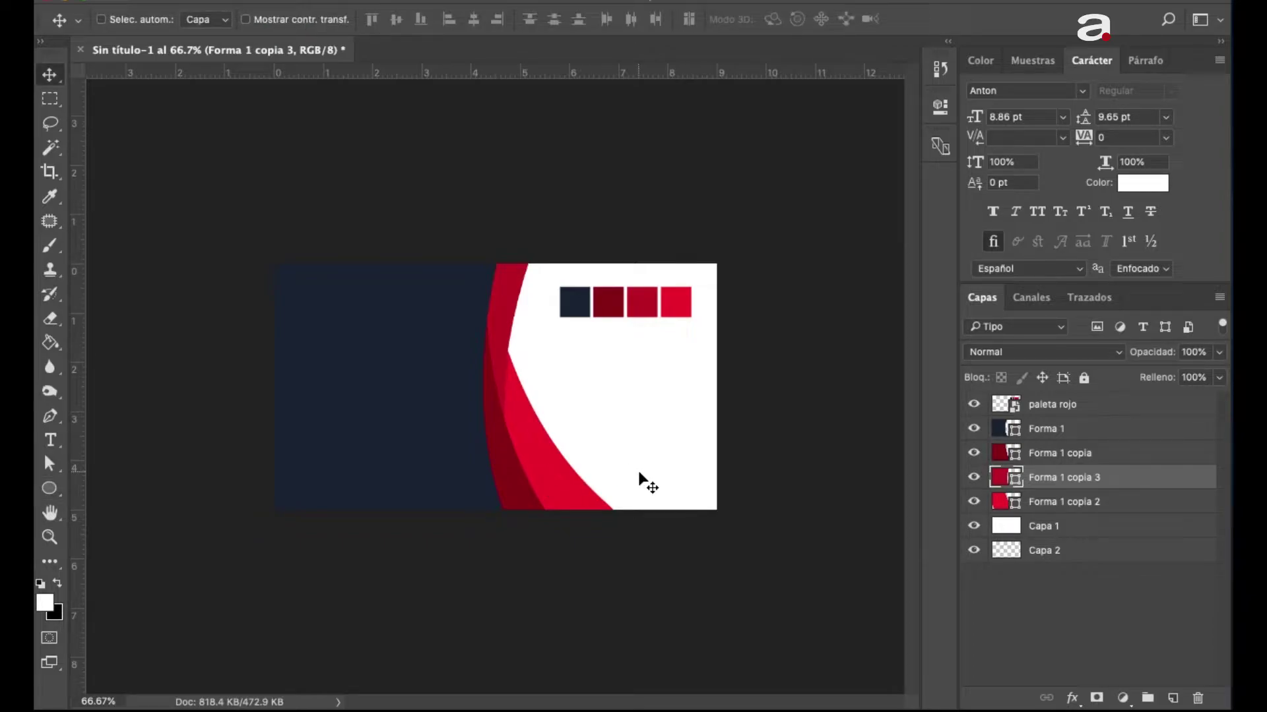
key(ctrl+t)
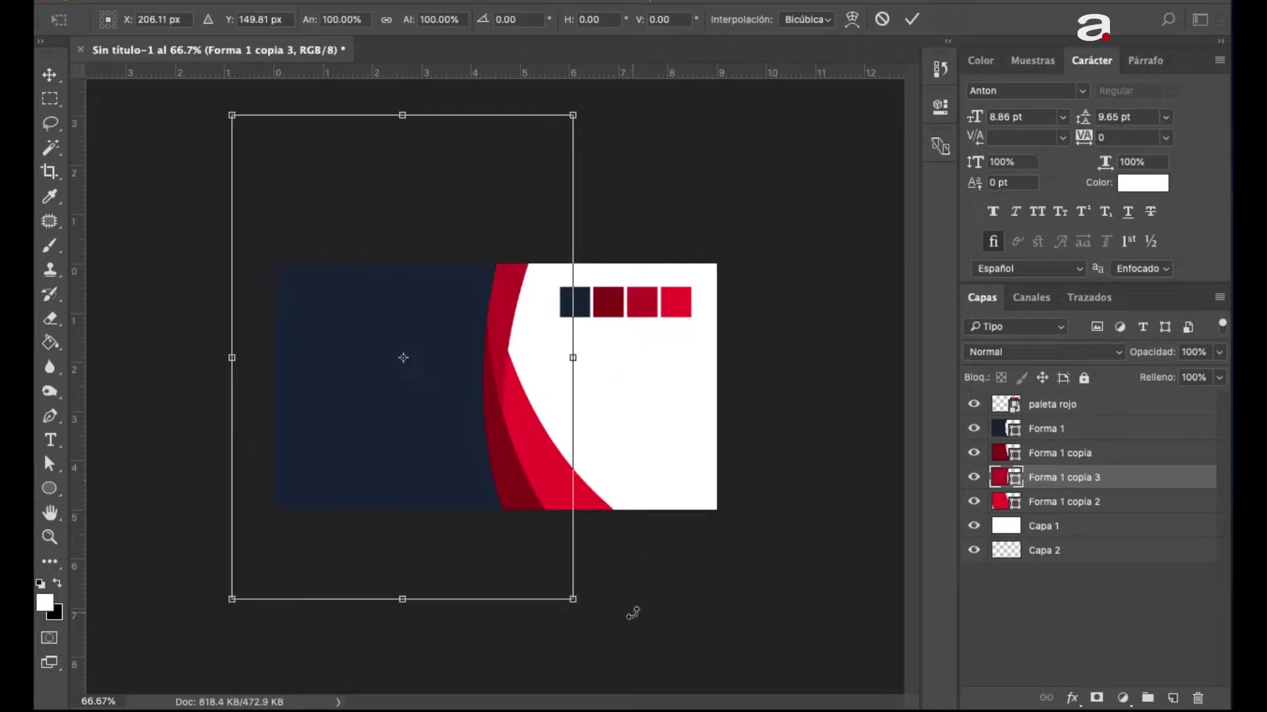
drag(628, 608, 644, 600)
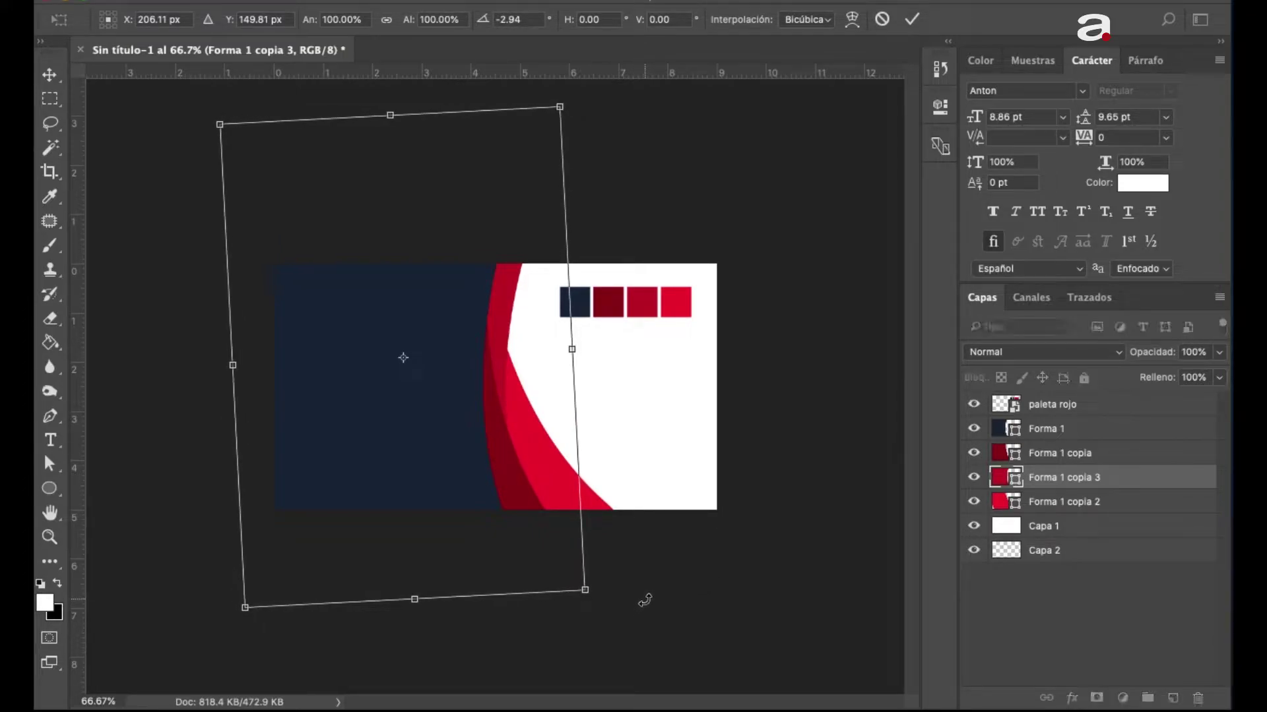
key(Return)
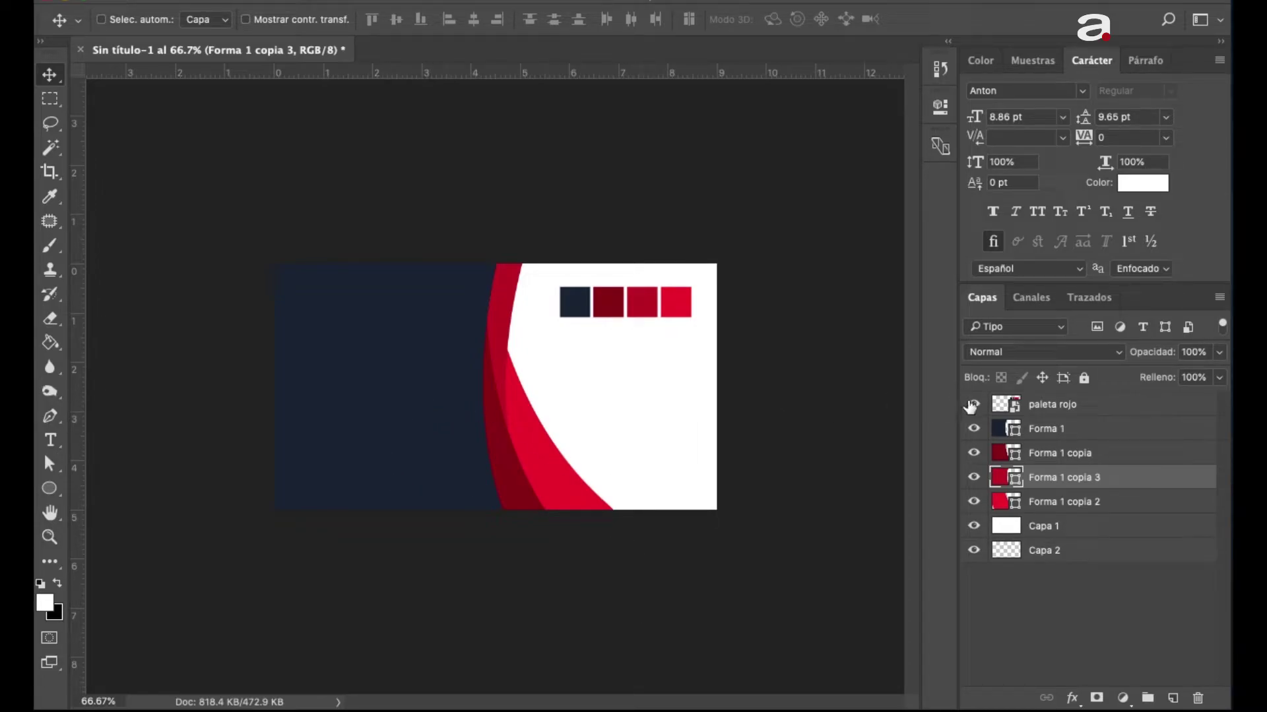
- Hide the paleta rojo colour squares and zoom in briefly to check the red curves
click(973, 404)
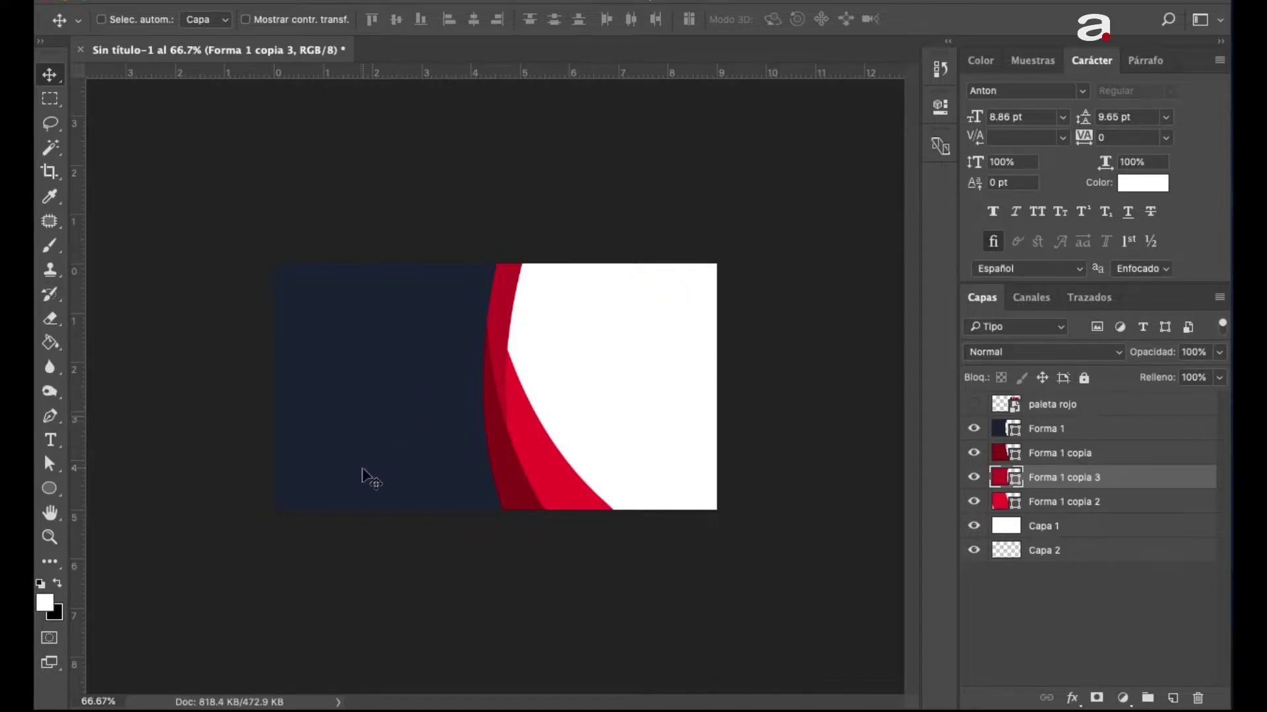
key(ctrl+plus)
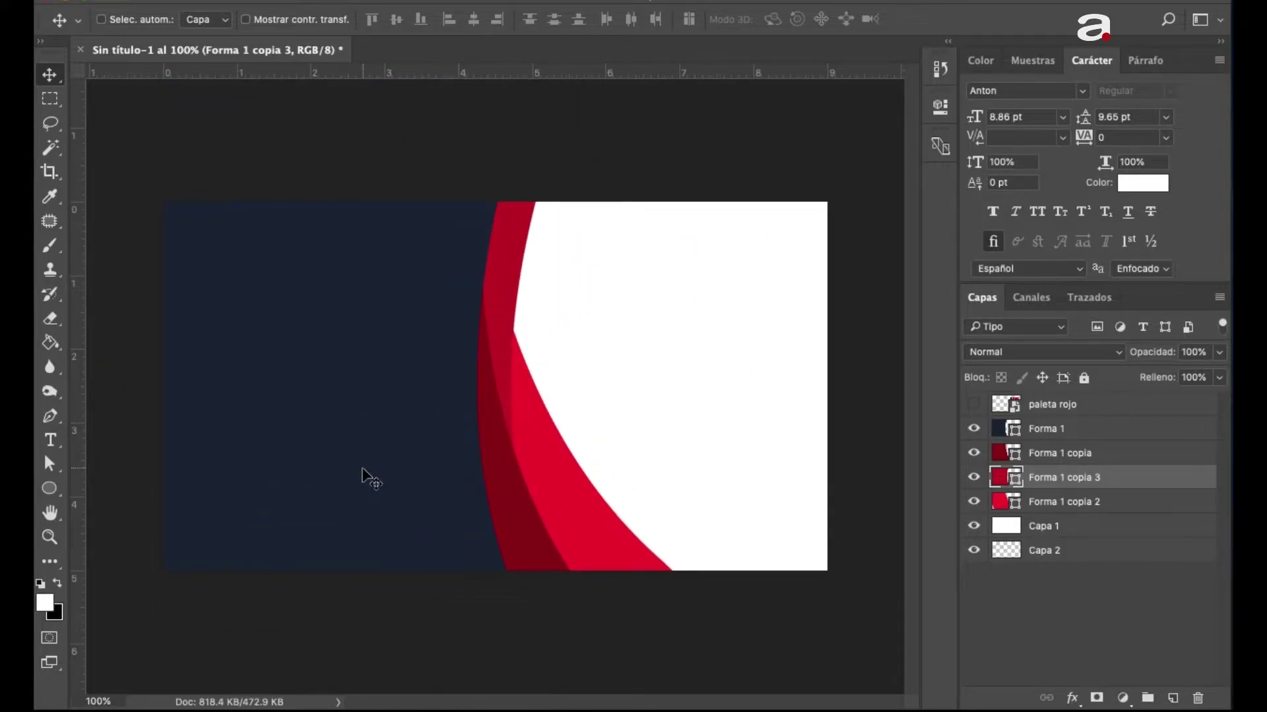
key(ctrl+minus)
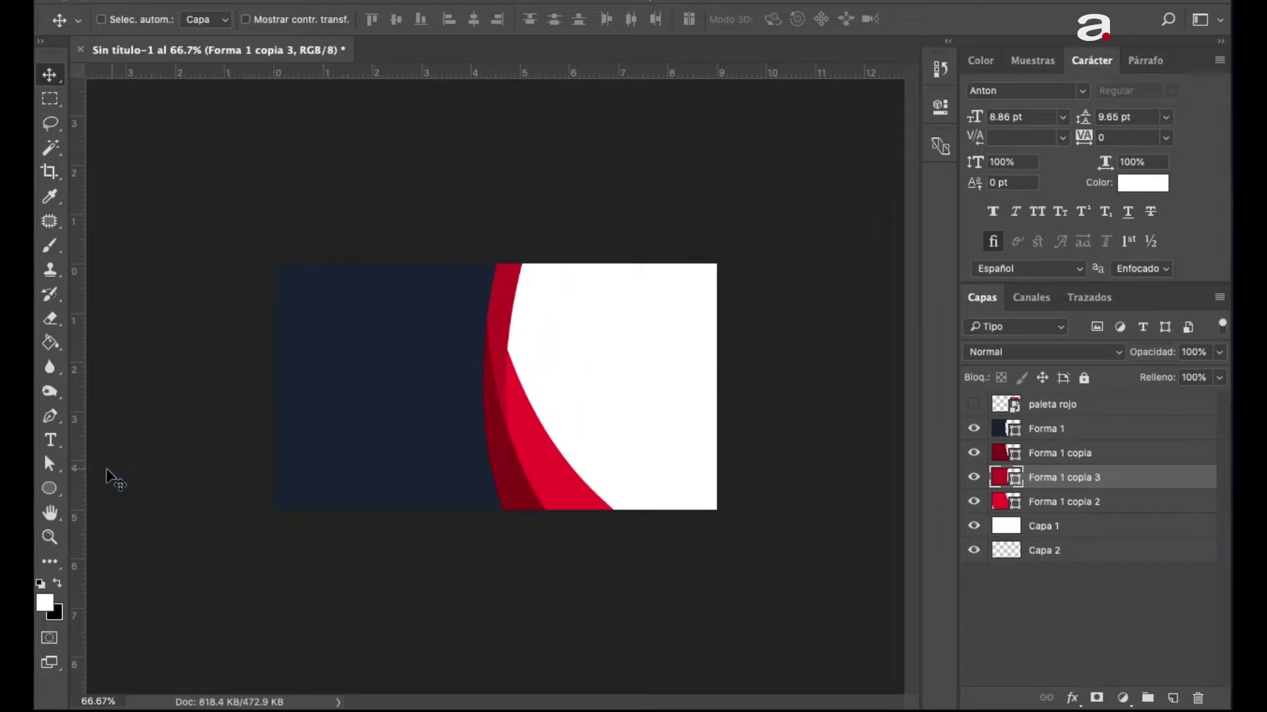
- Type a letter S on the white side, coloured dark red sampled from the curve stripe
click(51, 440)
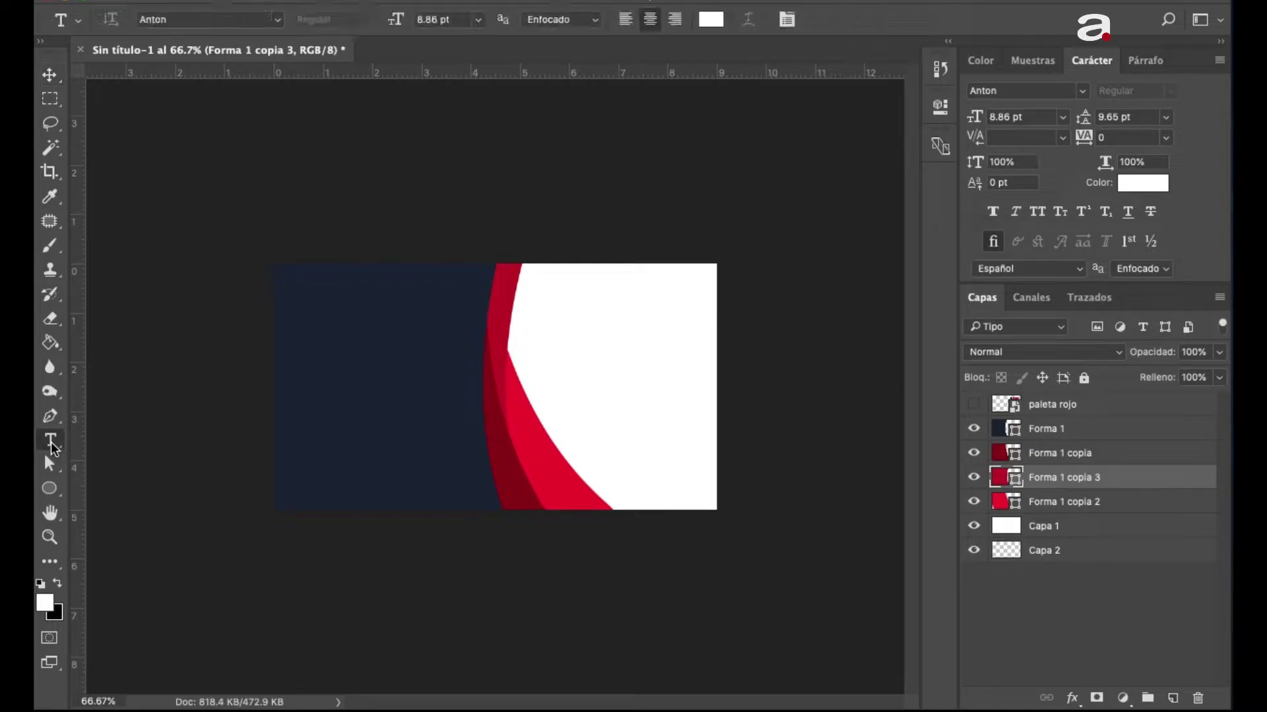
click(590, 346)
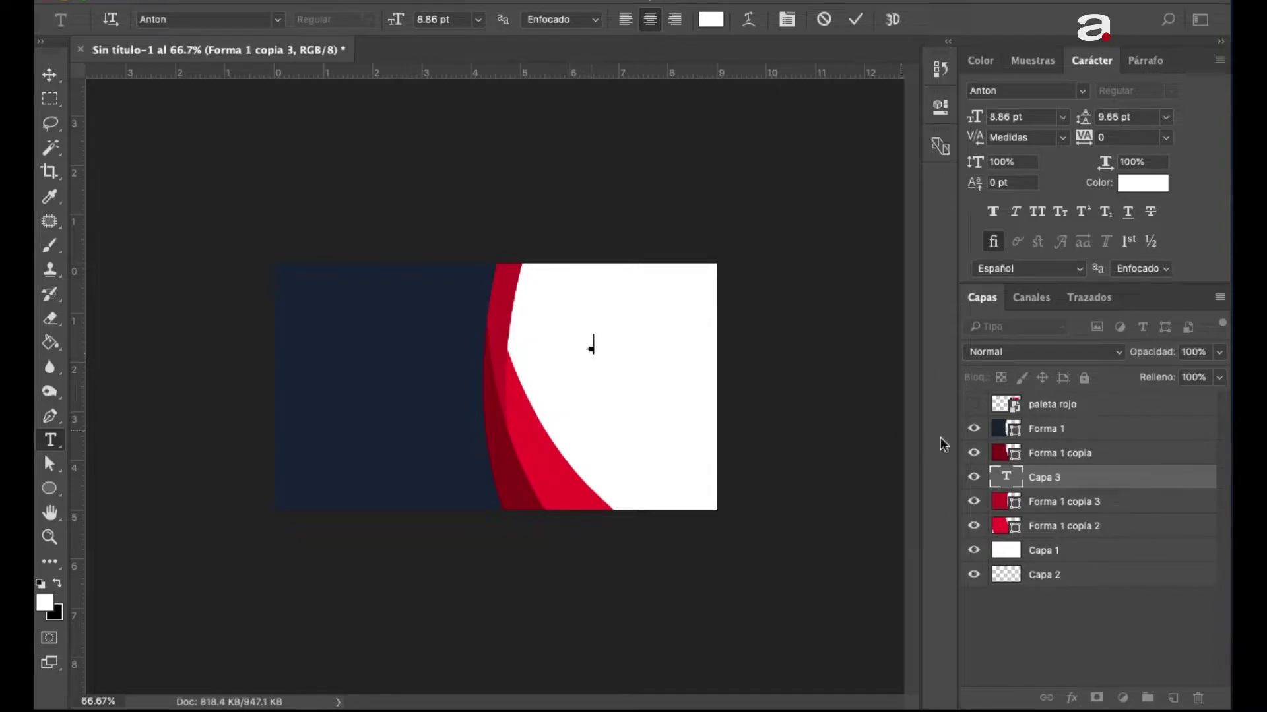
text(S)
click(1106, 477)
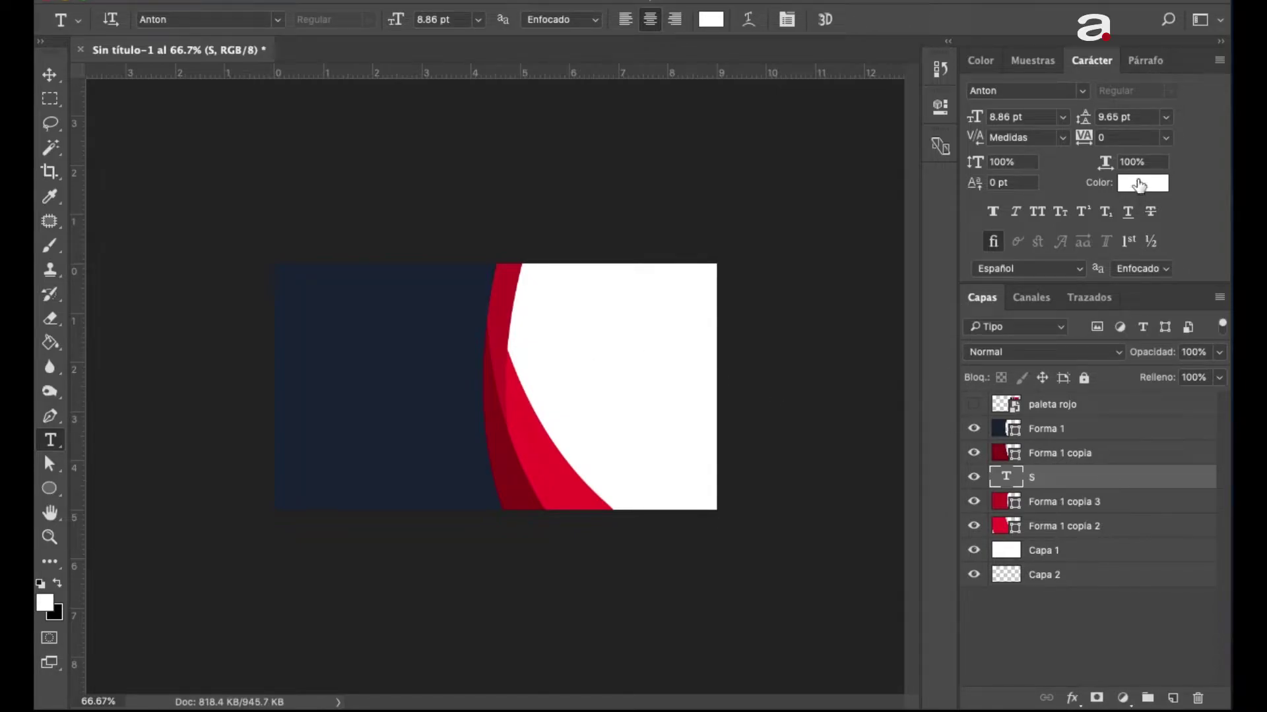
click(1139, 184)
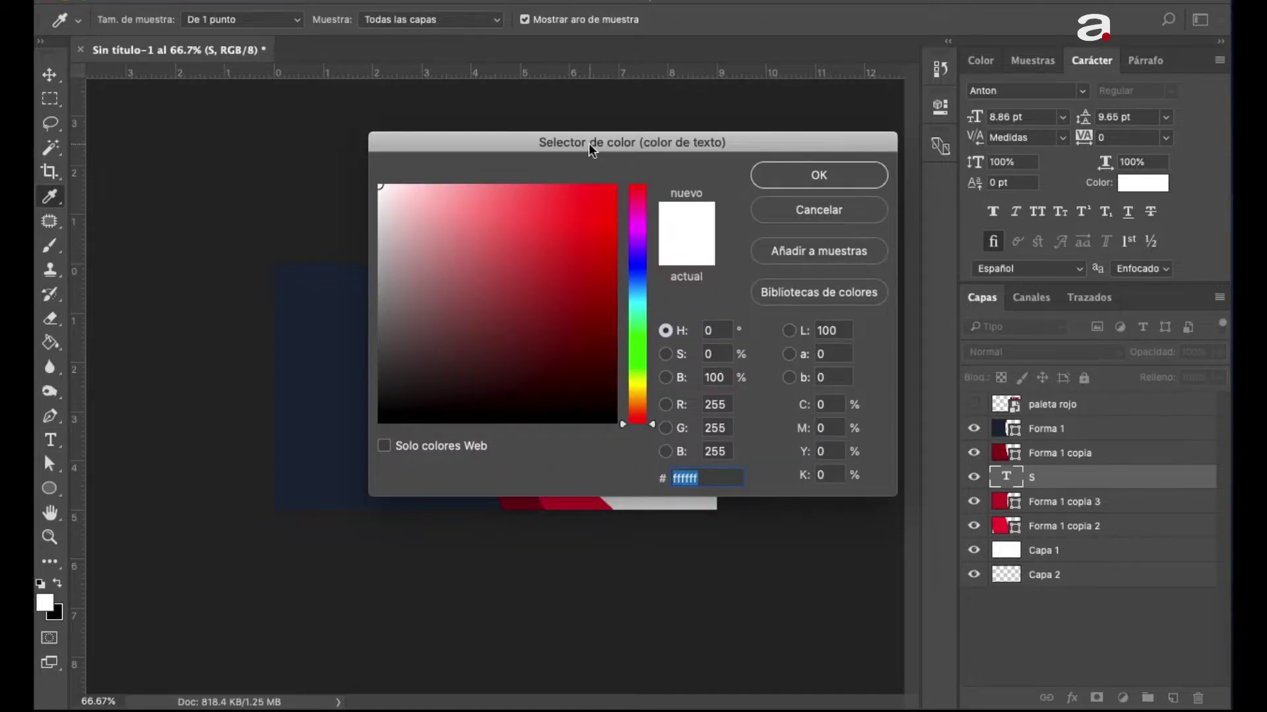
drag(594, 143, 929, 120)
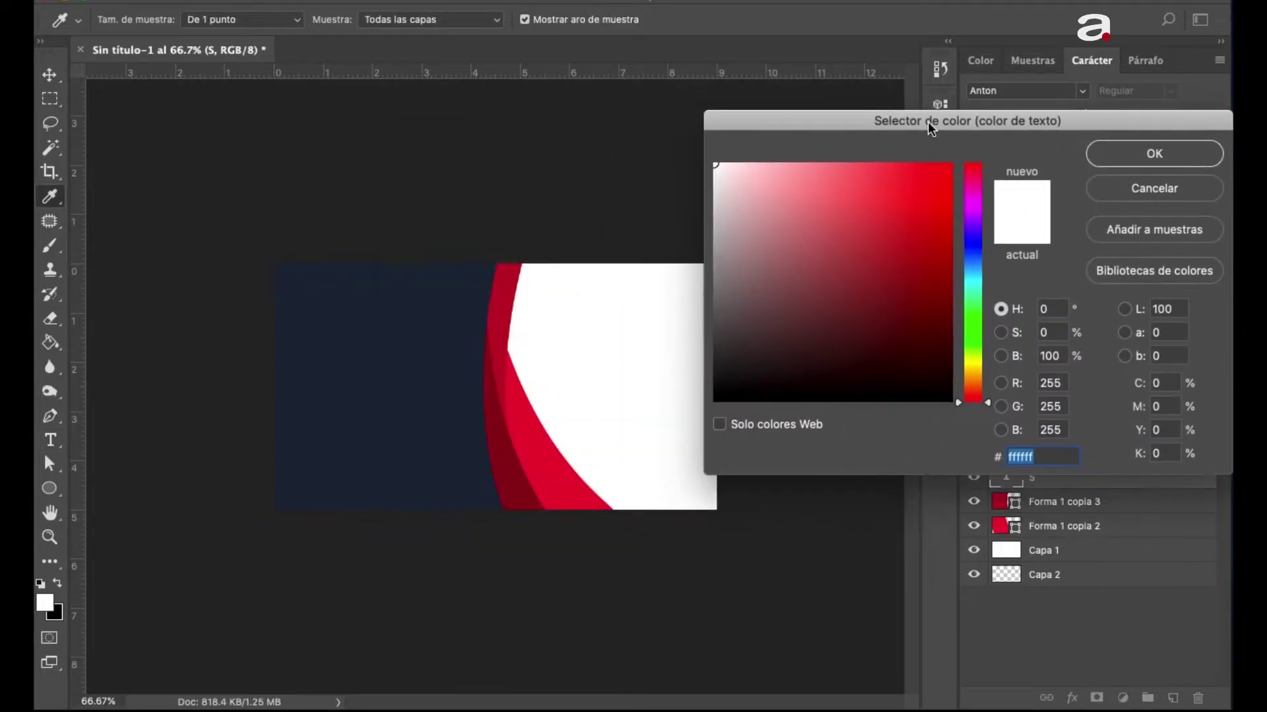
click(502, 322)
click(1101, 157)
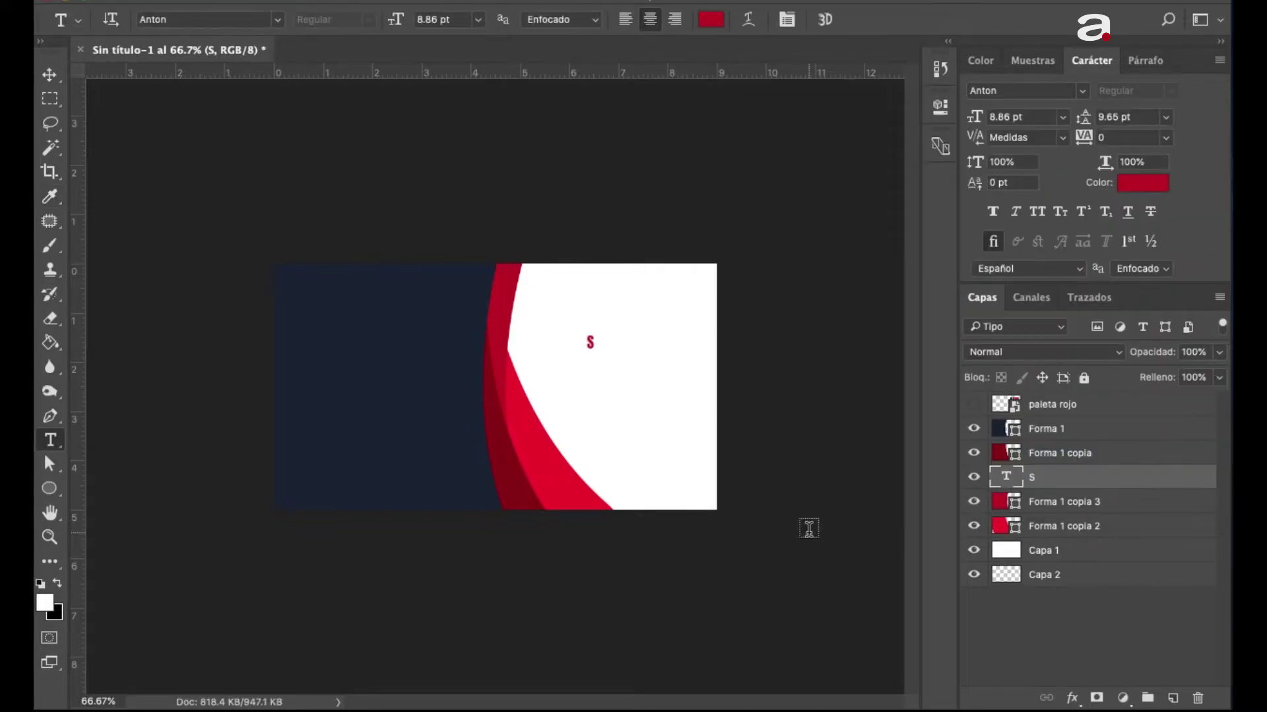
- Scale the S up about 350% to roughly 34.78 pt
key(ctrl+t)
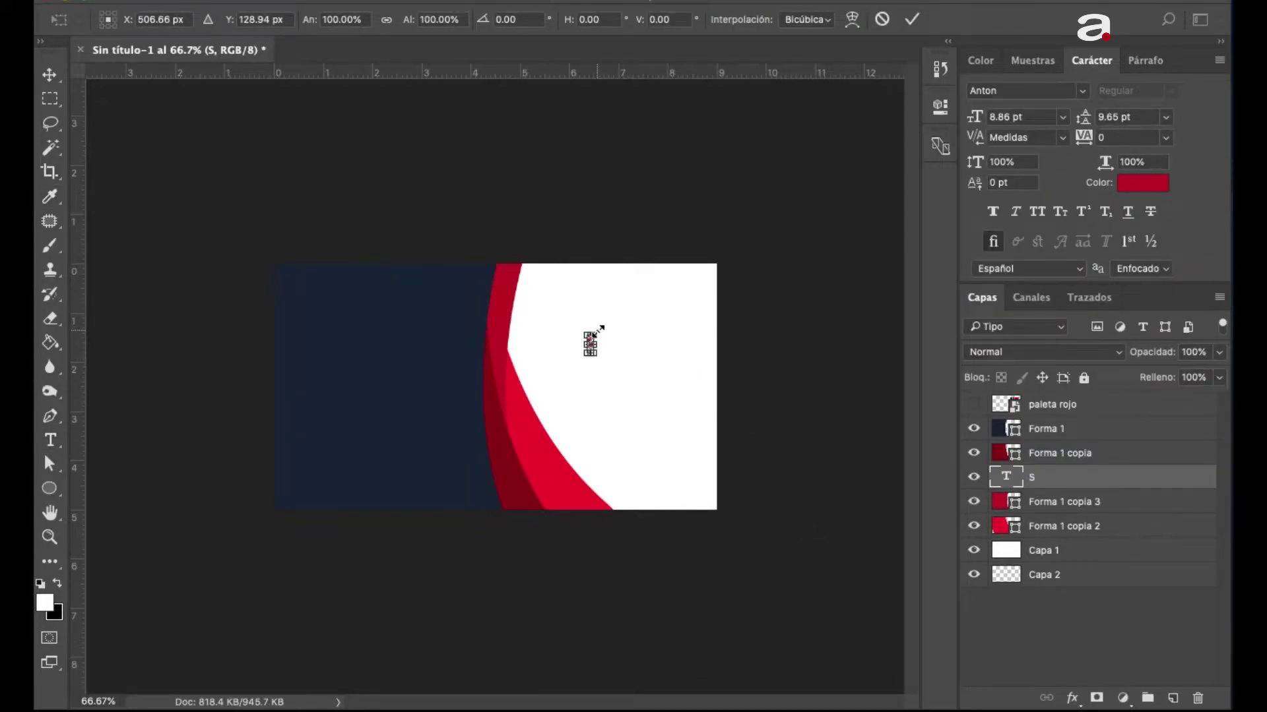
mouse_move(598, 333)
mouse_down()
mouse_move(627, 313)
mouse_move(637, 324)
mouse_up()
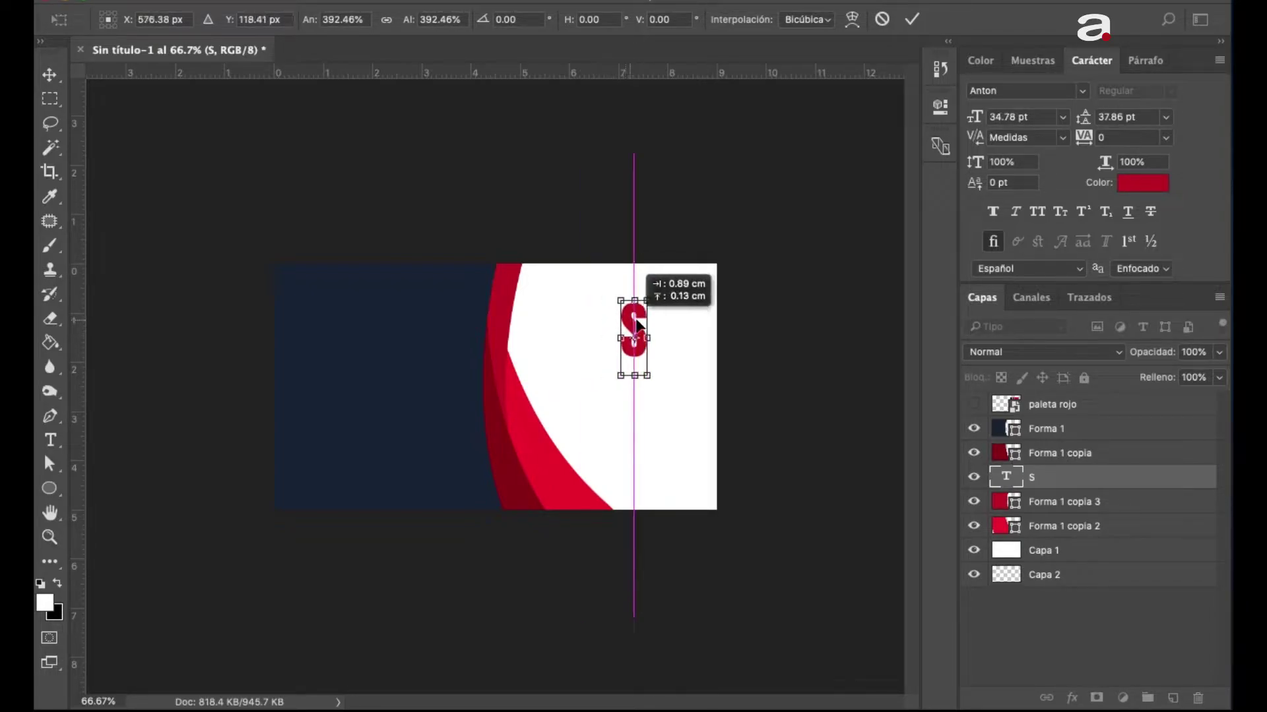
key(Return)
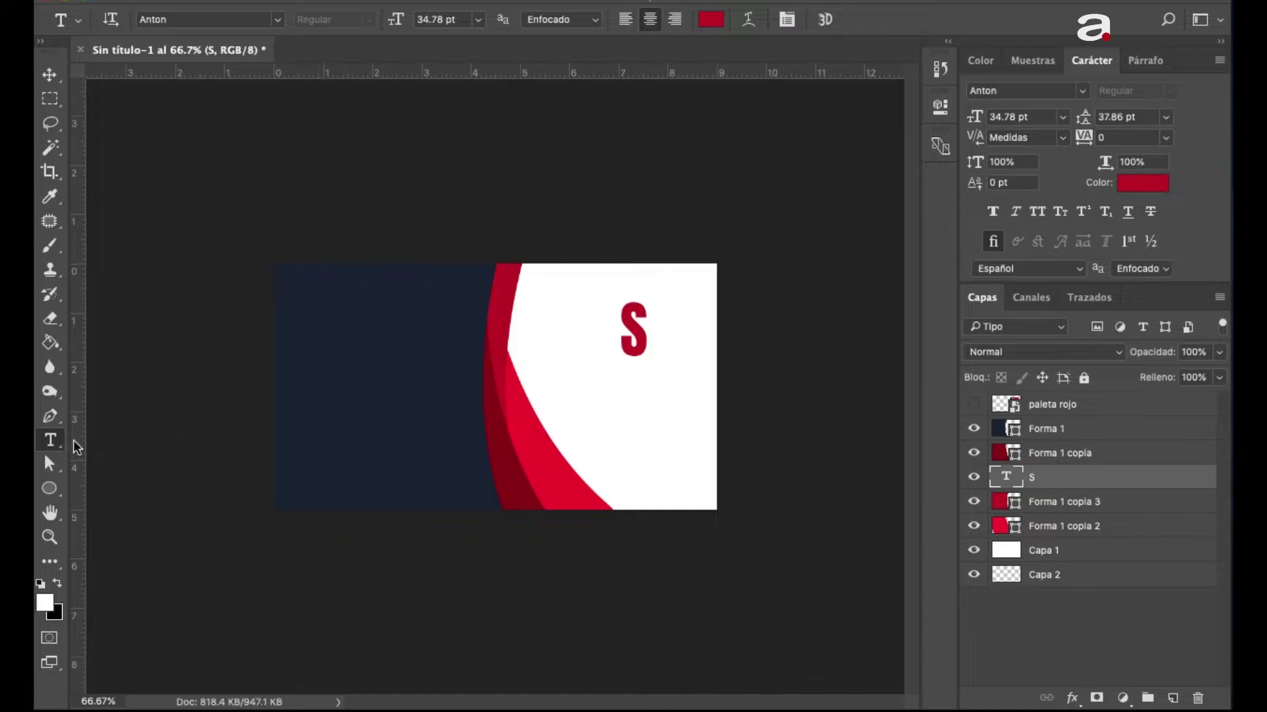
- Add 'sescreativa' text on the white side, coloured navy sampled from the left panel
click(570, 416)
text(S&S)
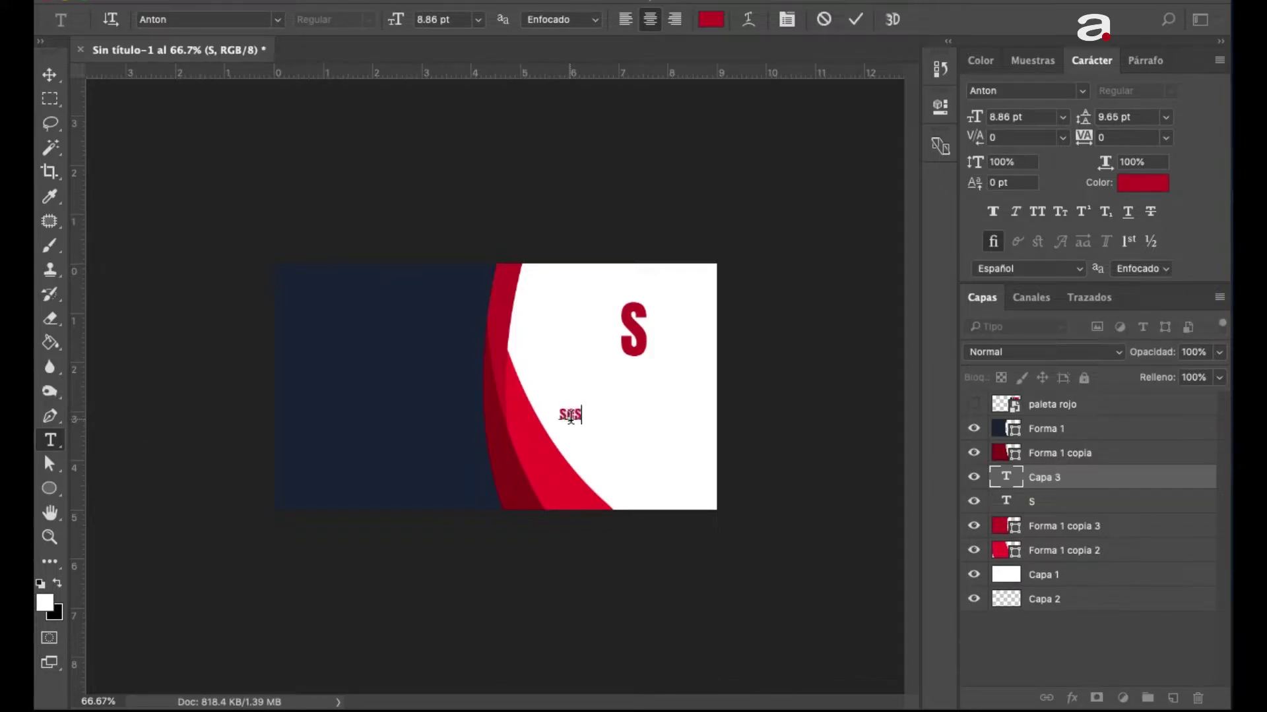
text(creativa)
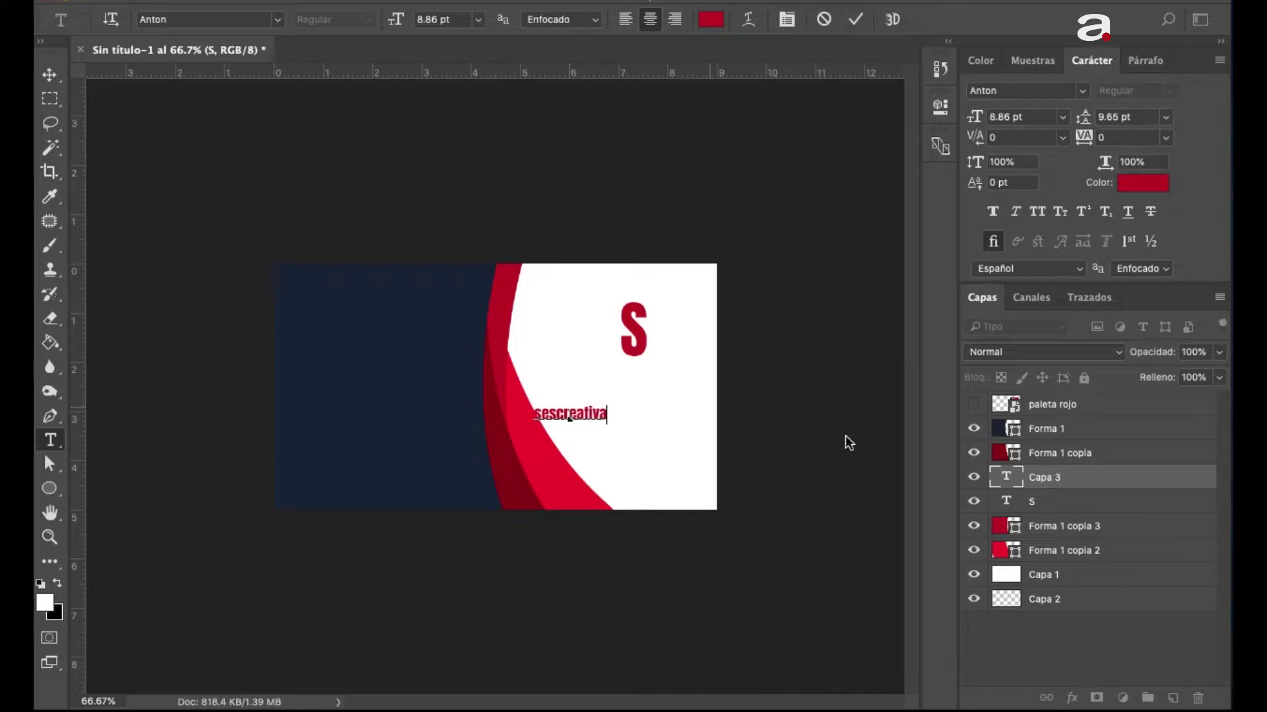
click(1108, 485)
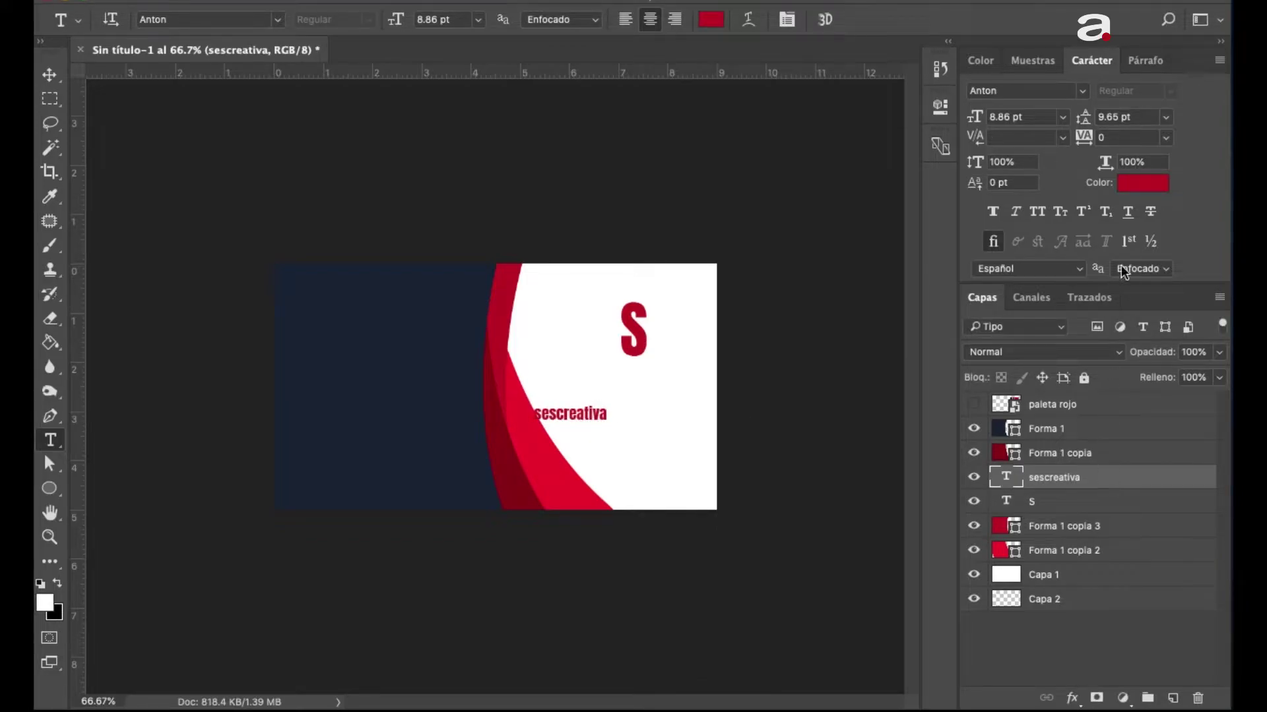
click(1140, 188)
click(428, 432)
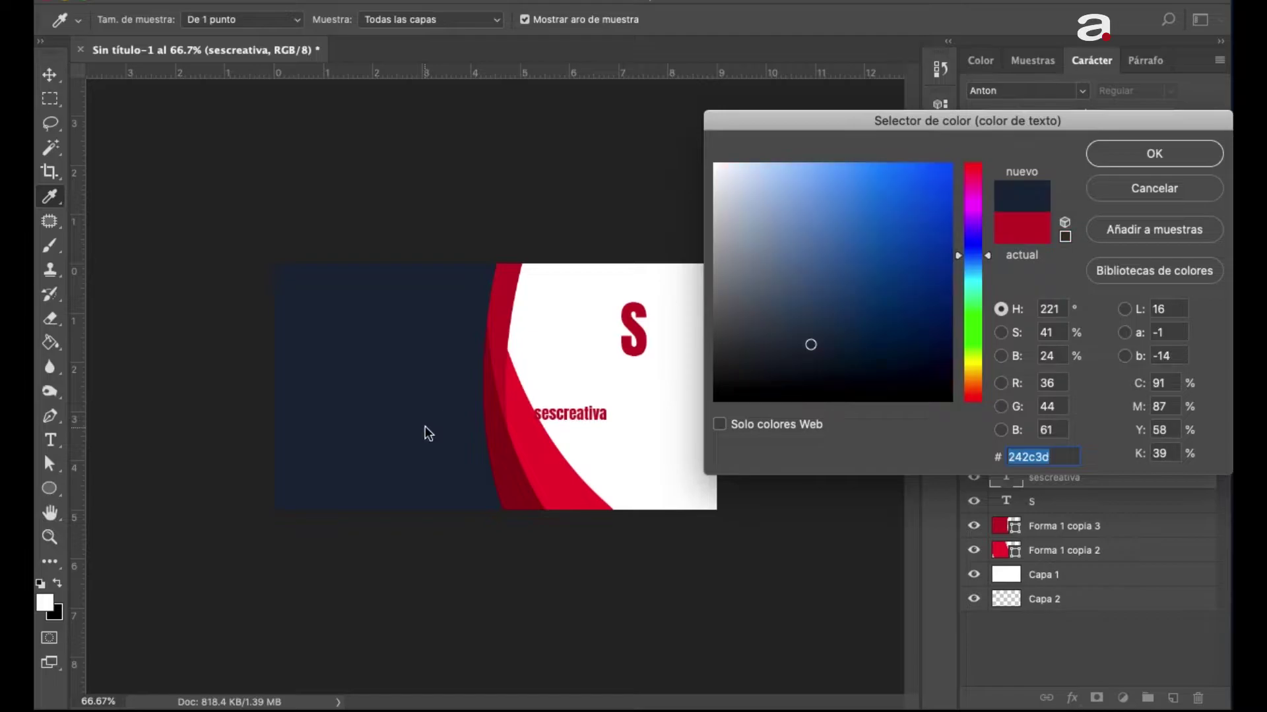
click(1140, 160)
- Move the sescreativa text up and slightly right to sit under the S
key(v)
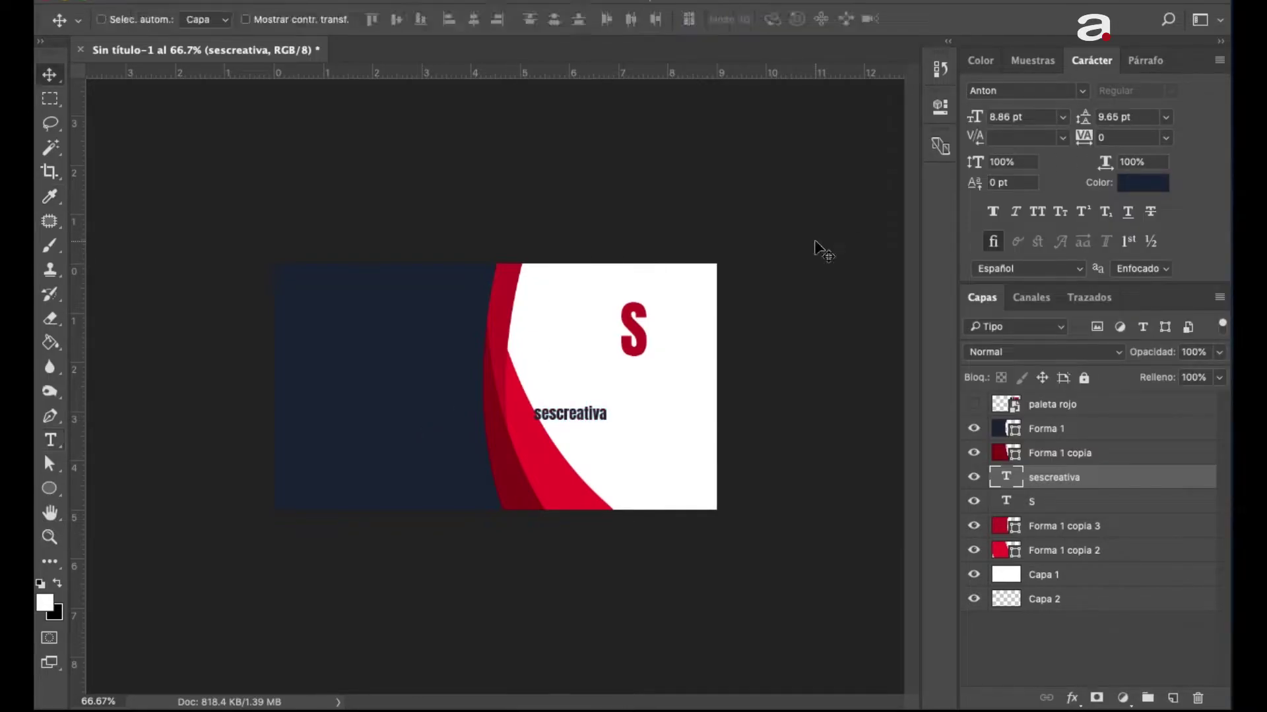
key(shift+Right)
key(shift+Right)
key(shift+Right)
key(shift+Right)
key(shift+Right)
key(shift+Right)
key(shift+Right)
key(shift+Right)
key(shift+Up)
key(shift+Up)
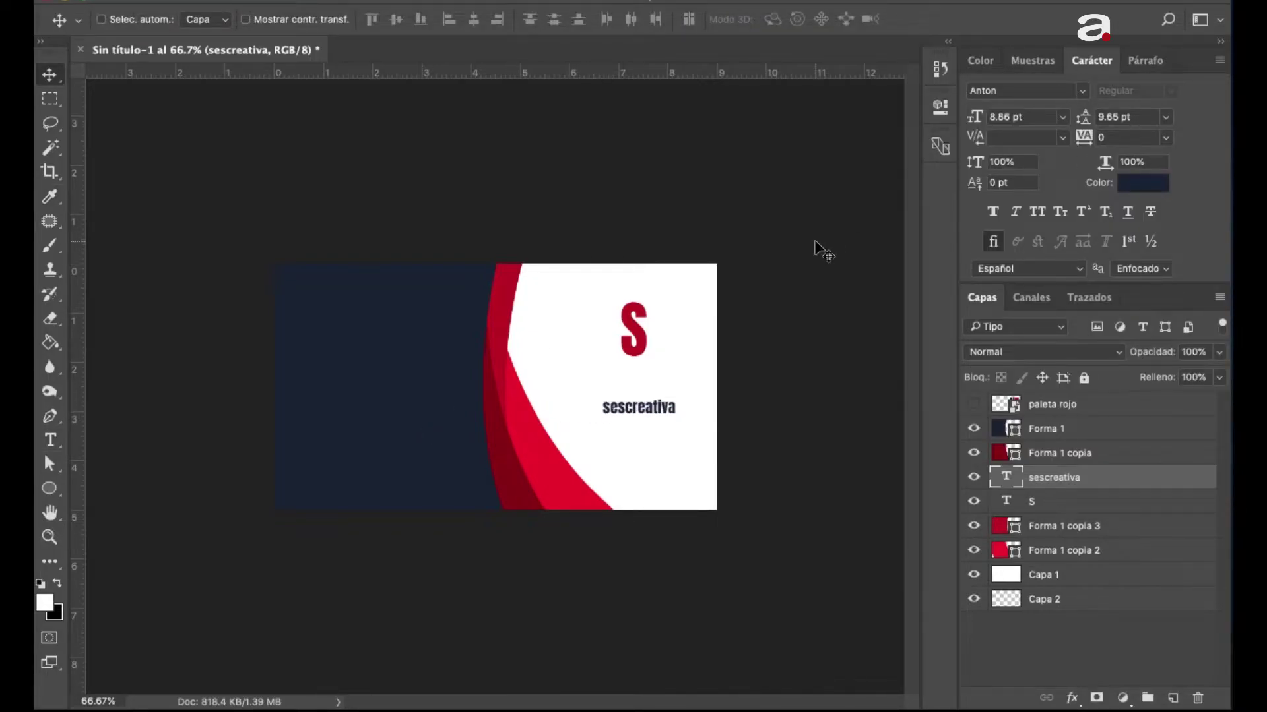
key(shift+Up)
key(shift+Up)
key(shift+Up)
key(shift+Up)
key(shift+Up)
key(shift+Up)
key(shift+Left)
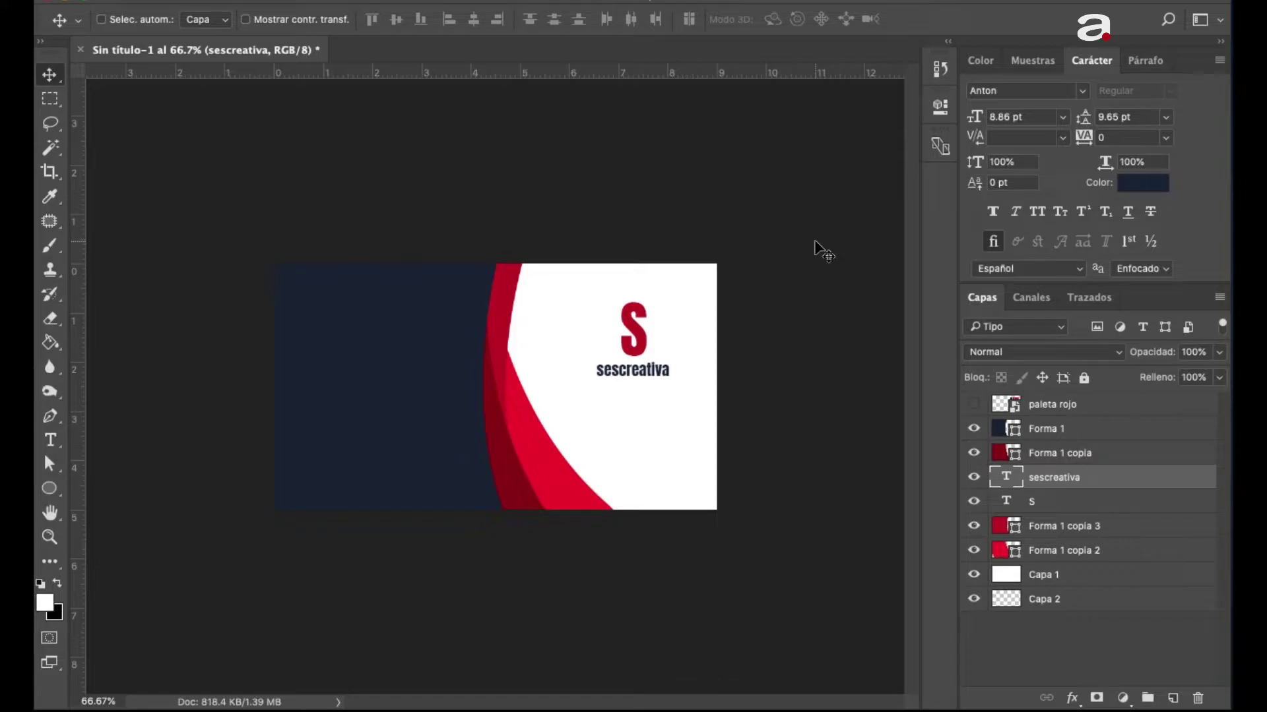
- Shrink the S slightly to 31.74 pt and nudge sescreativa up a pixel
click(1108, 503)
key(ctrl+t)
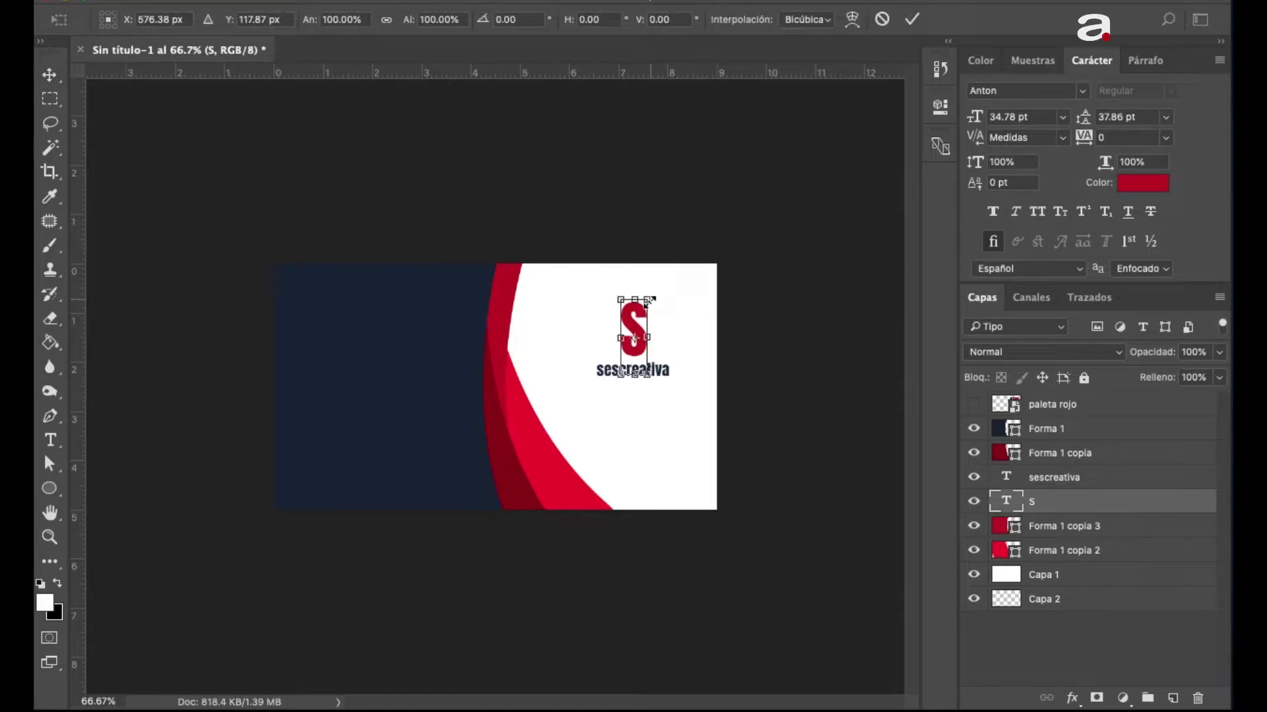
drag(650, 300, 649, 304)
key(Return)
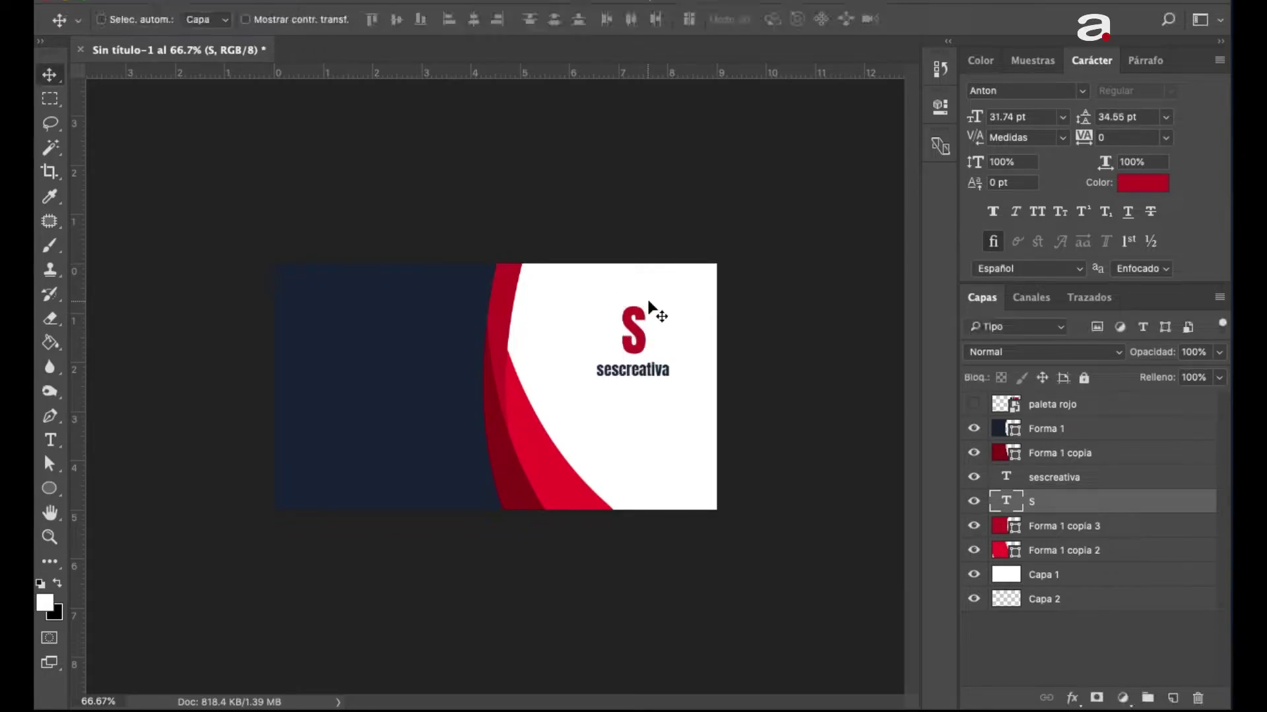
click(1111, 486)
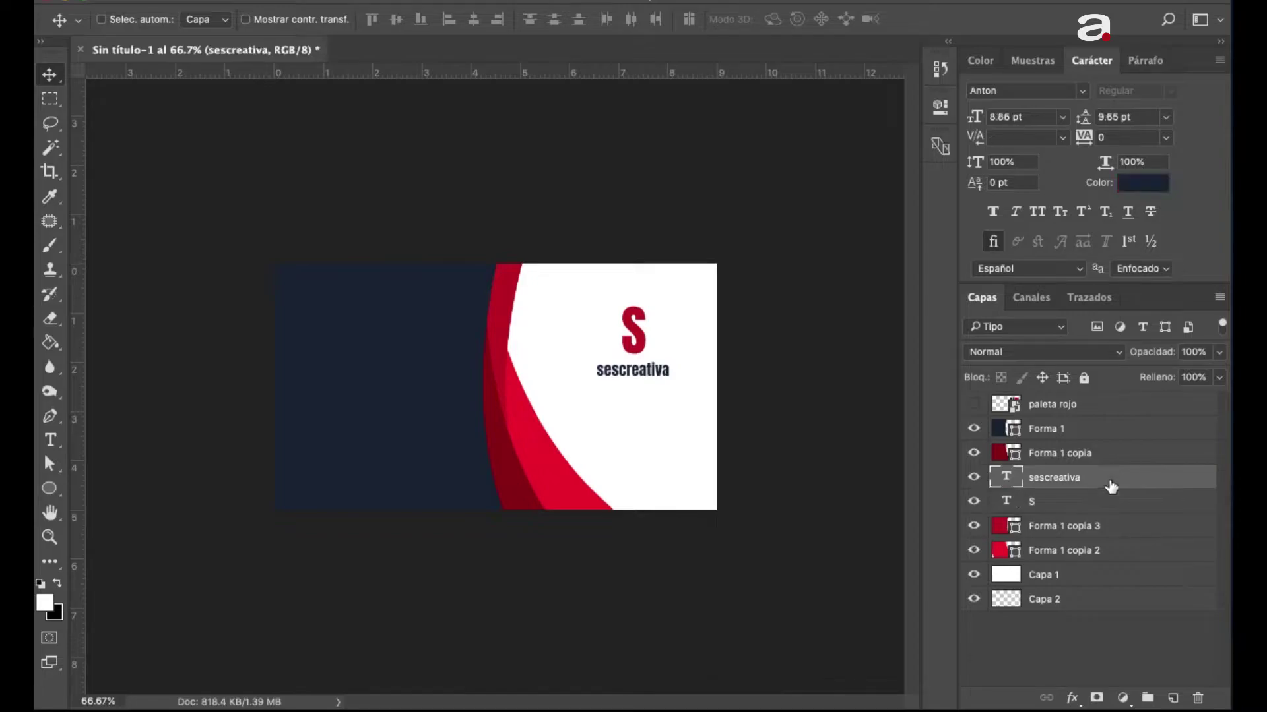
key(Up)
key(Up)
key(Up)
key(Up)
key(Up)
key(Up)
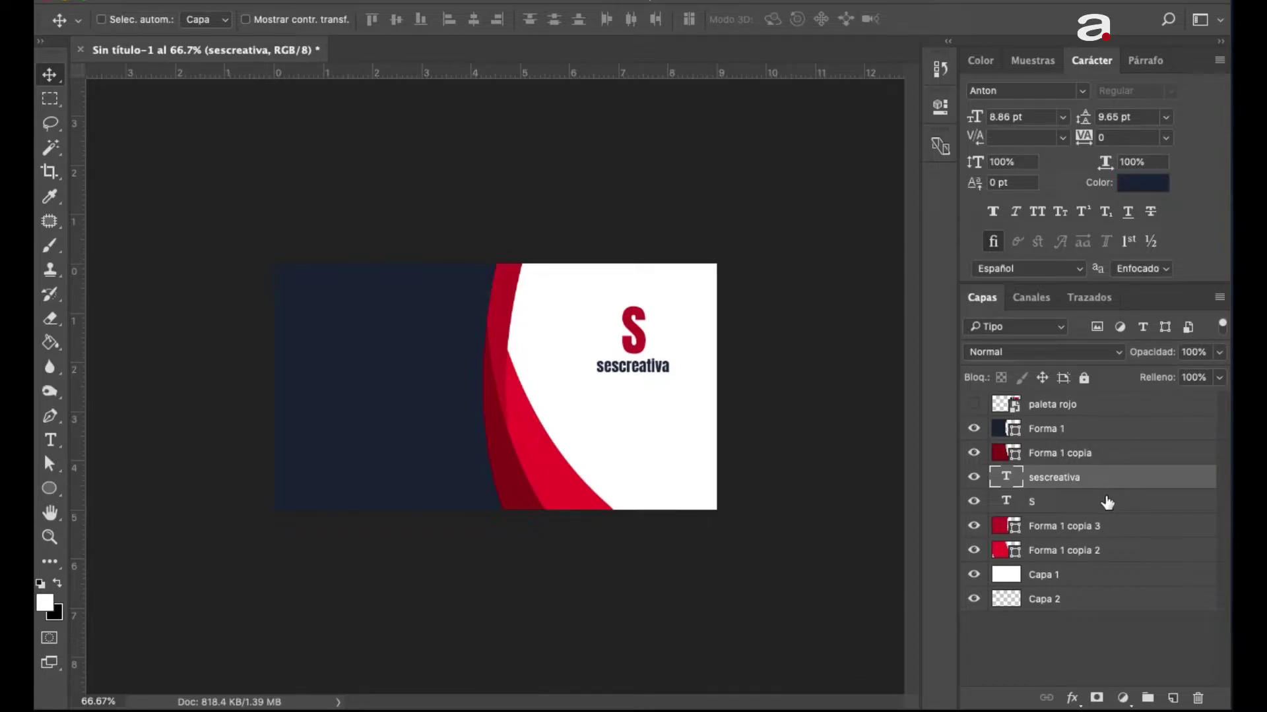
- Nudge the S and sescreativa together up and left, then switch to a new Chrome tab
shift+click(1108, 502)
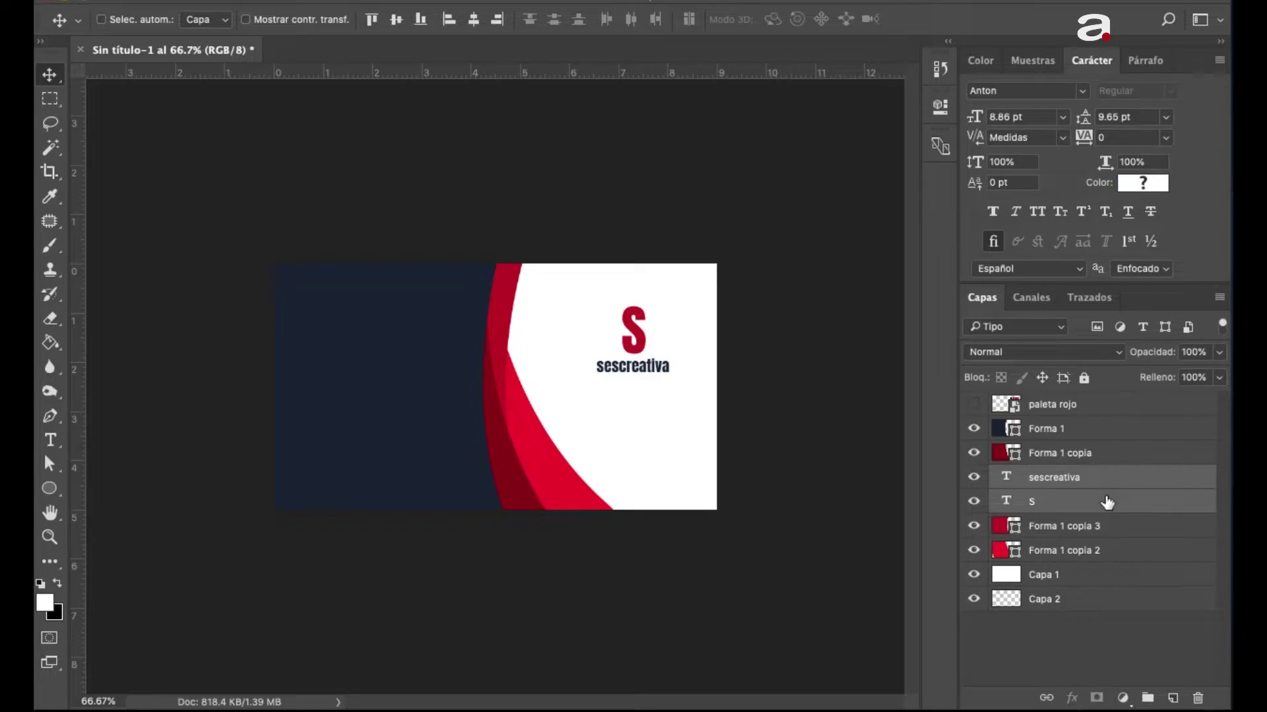
key(Up)
key(Up)
key(Up)
key(Up)
key(Up)
key(Up)
key(Up)
key(Up)
key(Up)
key(Up)
key(Up)
key(Up)
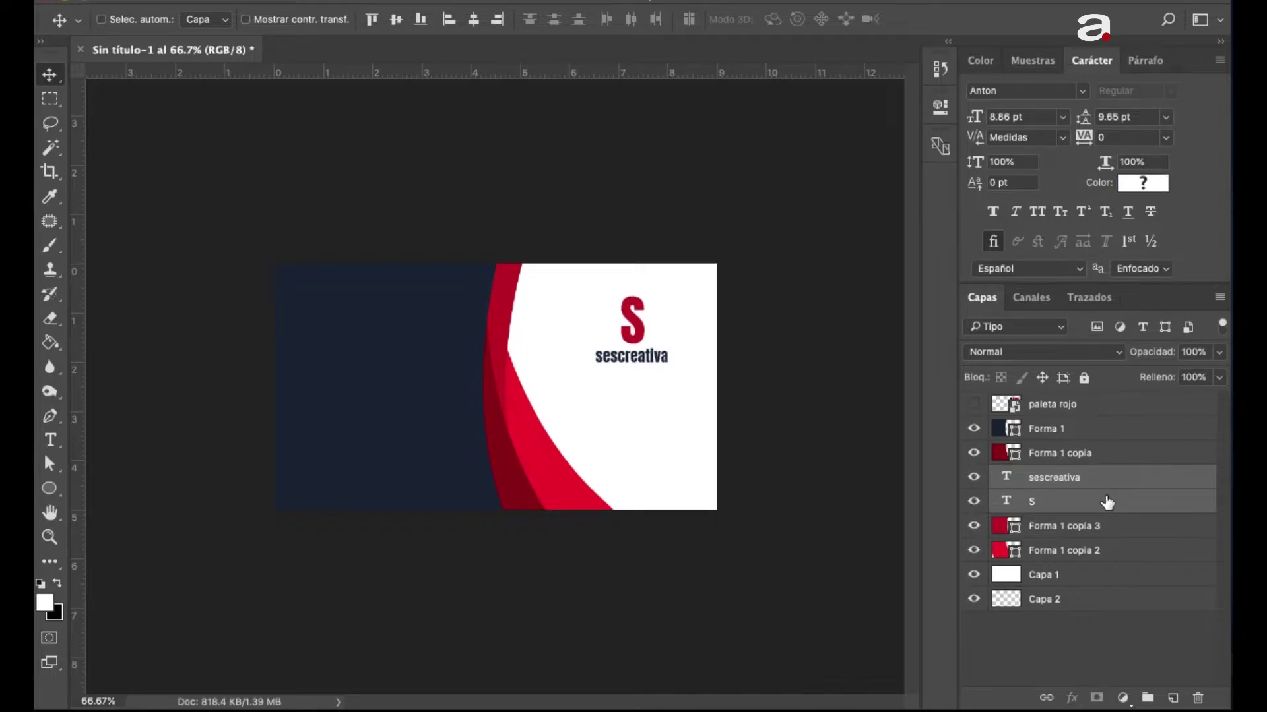
key(Left)
key(Left)
key(Left)
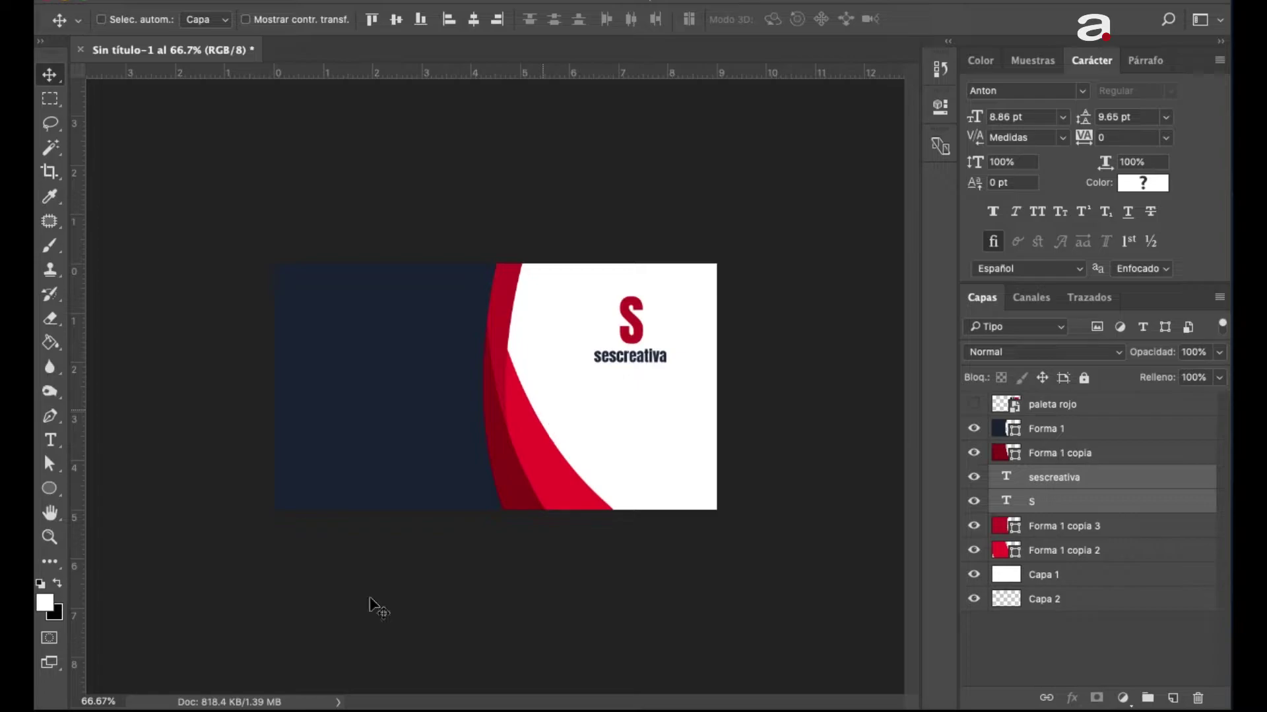
click(255, 662)
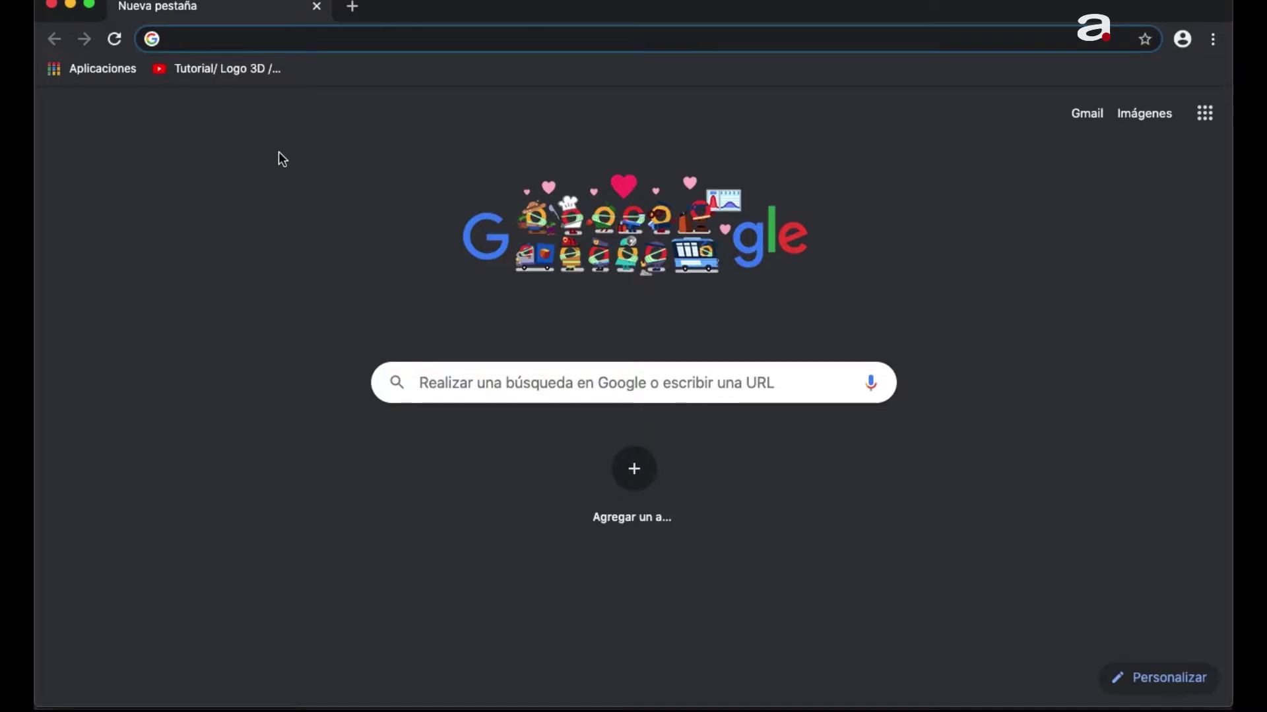
- Search Google for 'generador qr' and open the codigos-qr.com generator
text(generador )
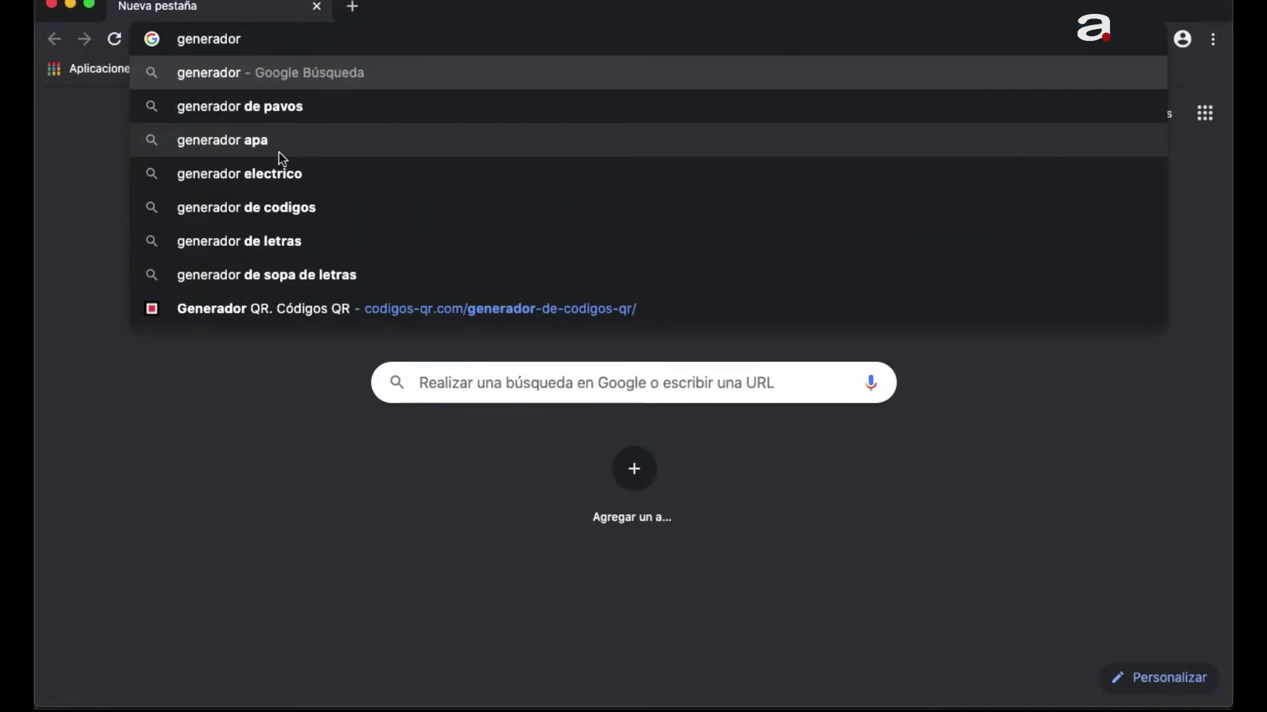
text(qr)
key(Return)
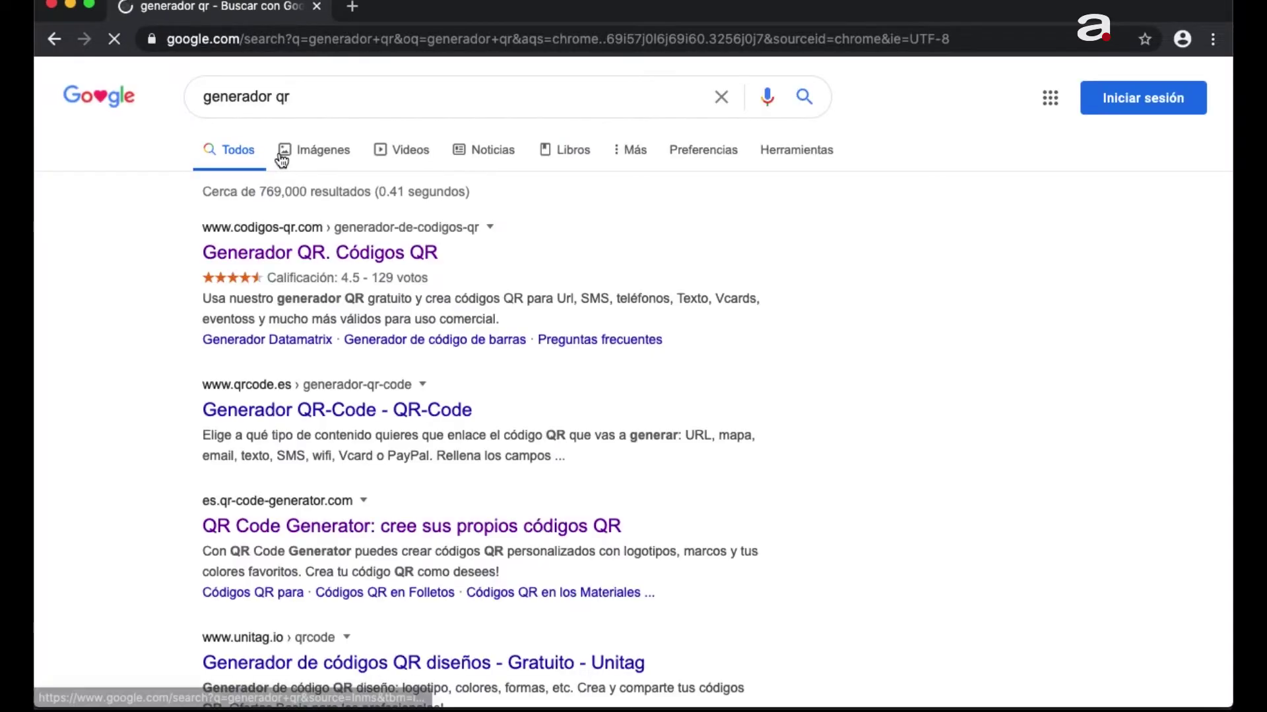
click(248, 262)
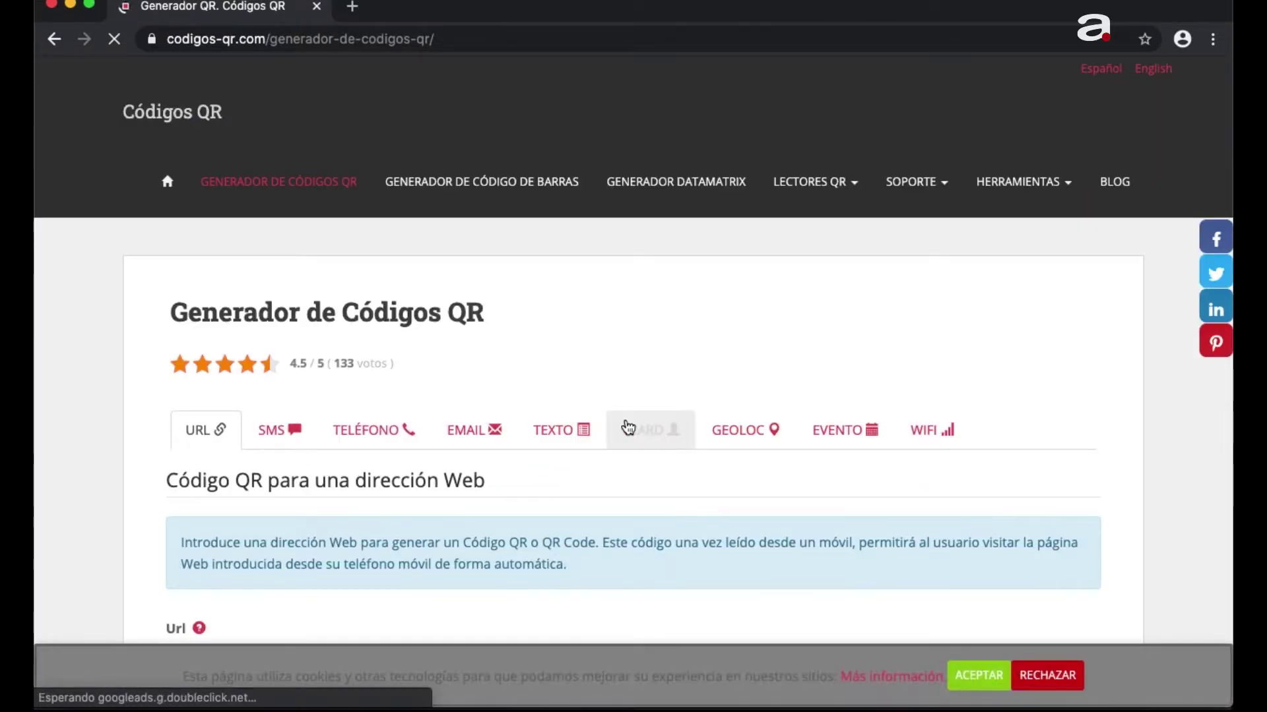
scroll(624, 427, down, 5)
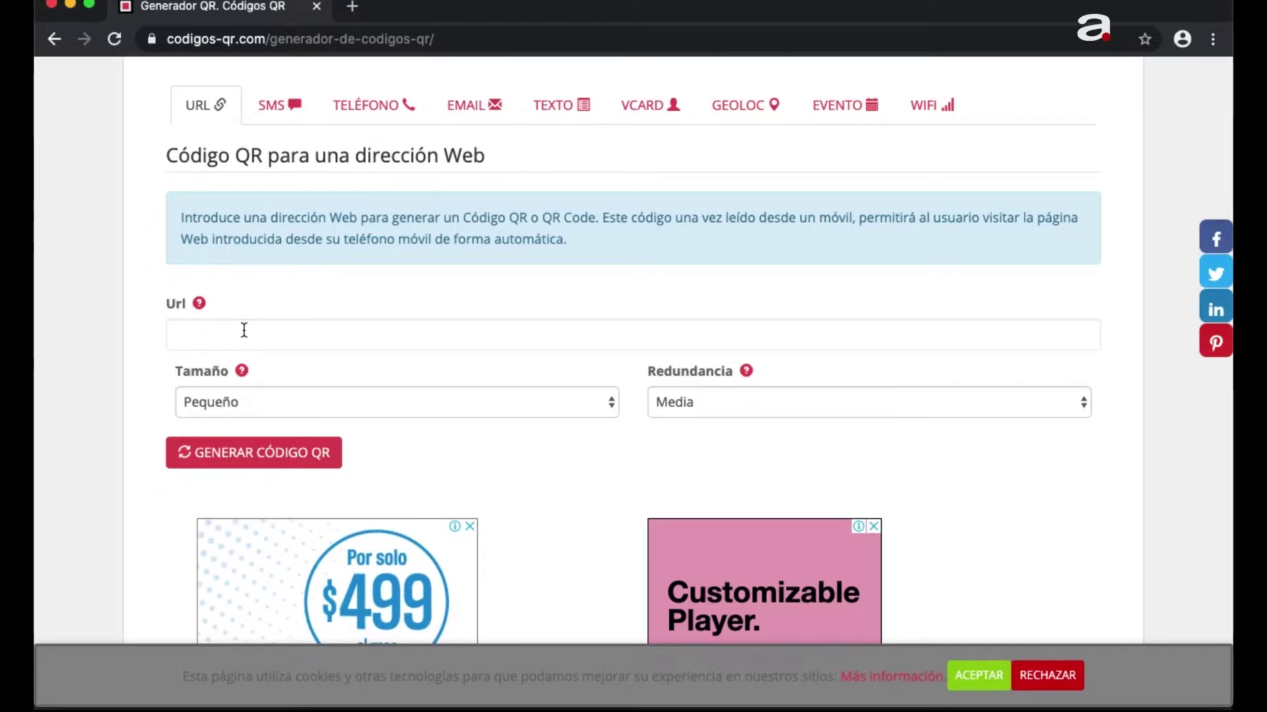
- Find the Sescreativa Facebook page in a new tab, then return to the generator
click(353, 7)
text(sescre)
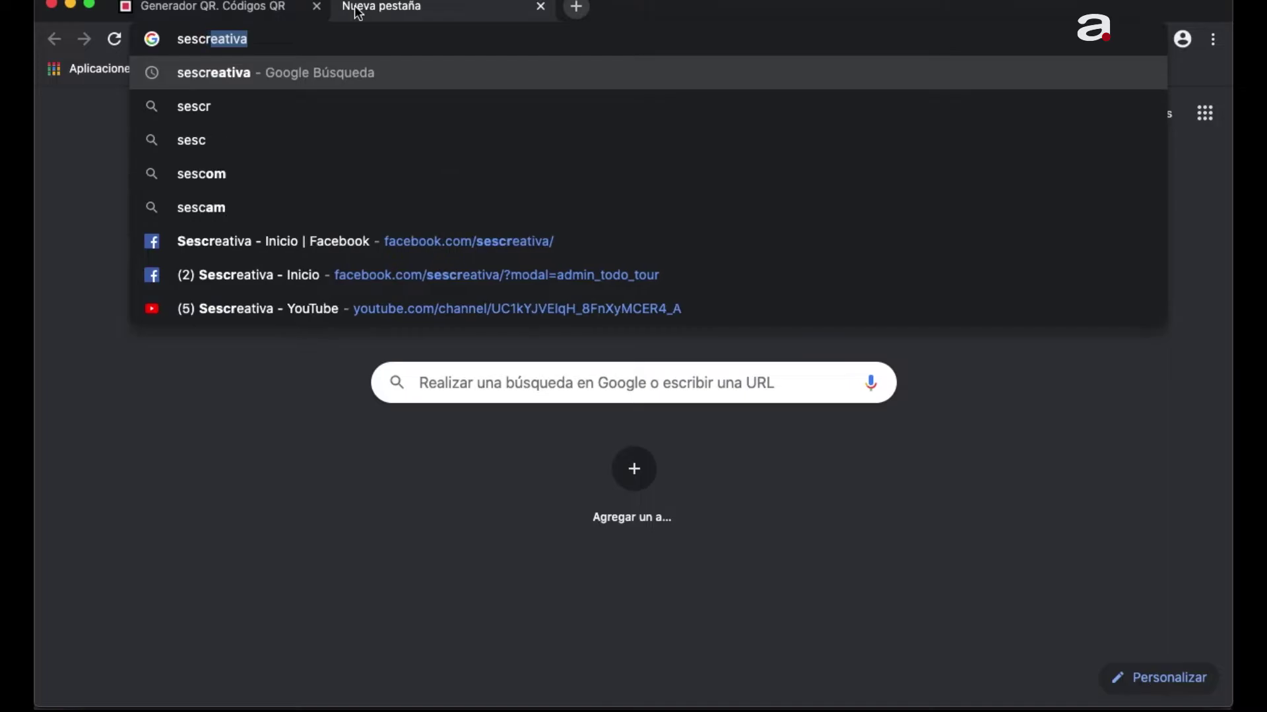
text(ativa)
key(Return)
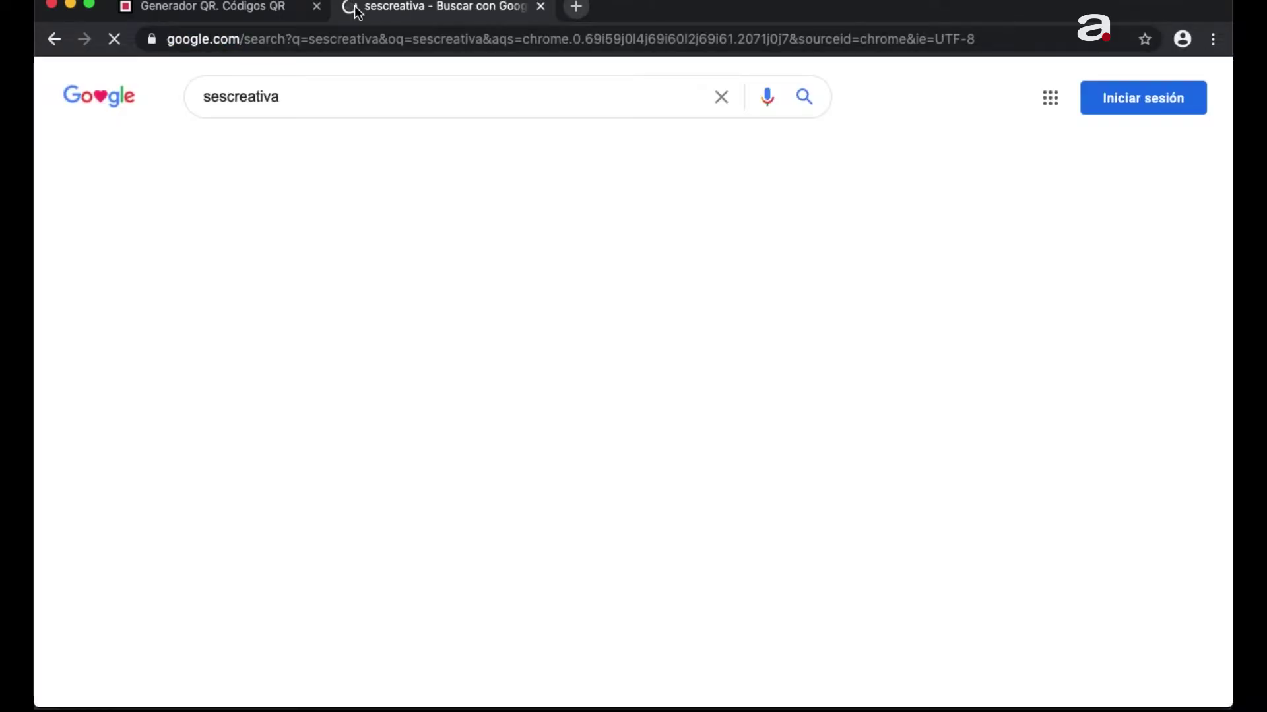
click(262, 290)
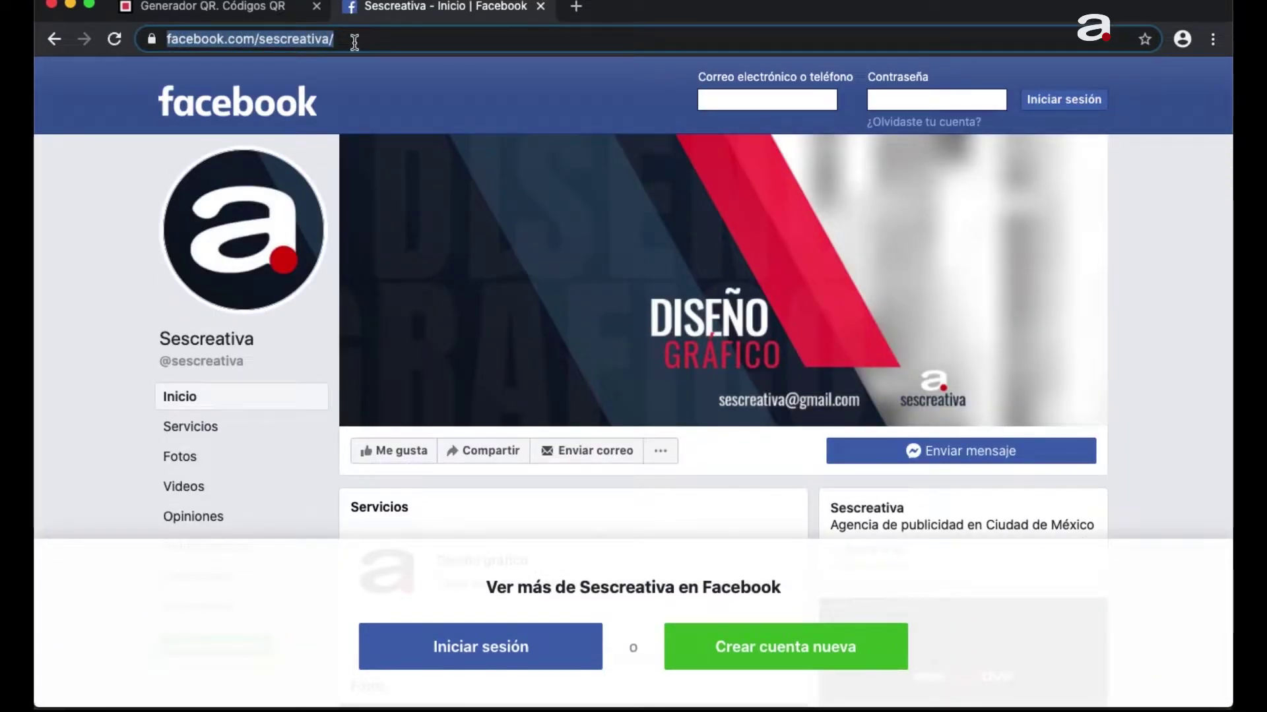
click(285, 19)
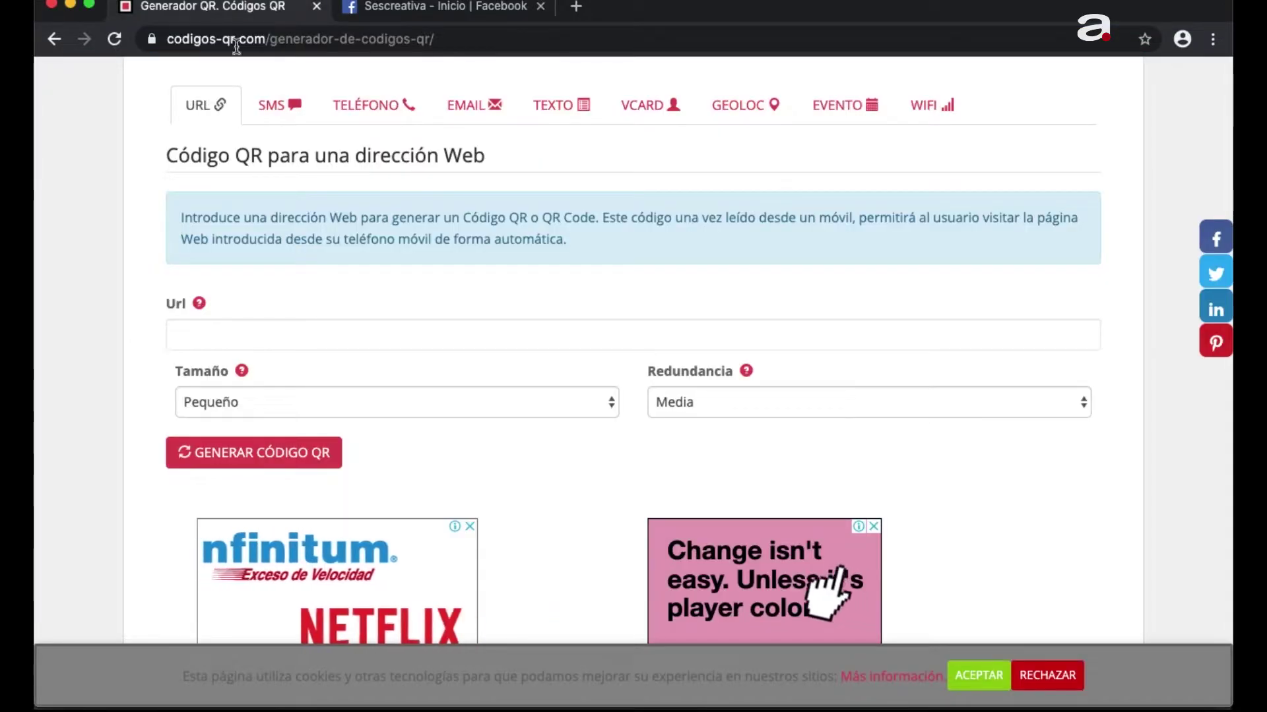
- Paste the Facebook page URL into the generator and choose size Grande
click(288, 335)
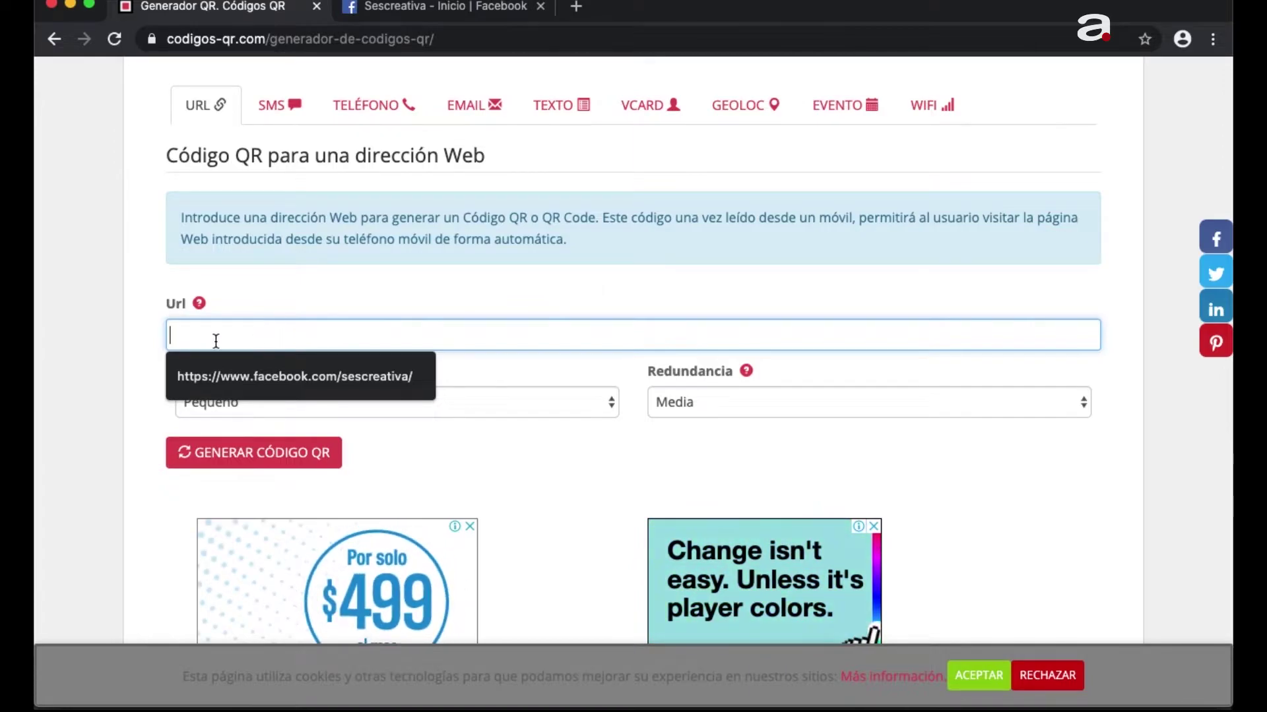
text(https://www.facebook.com/sescreativa/)
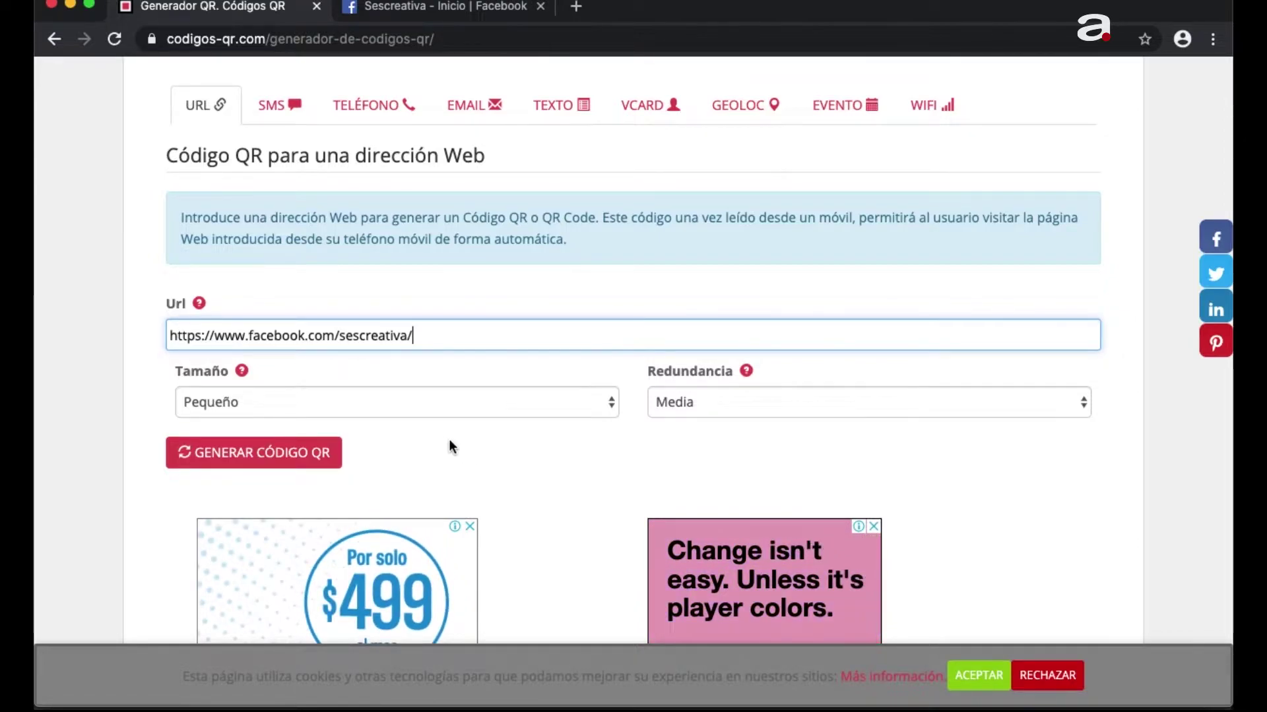
click(401, 402)
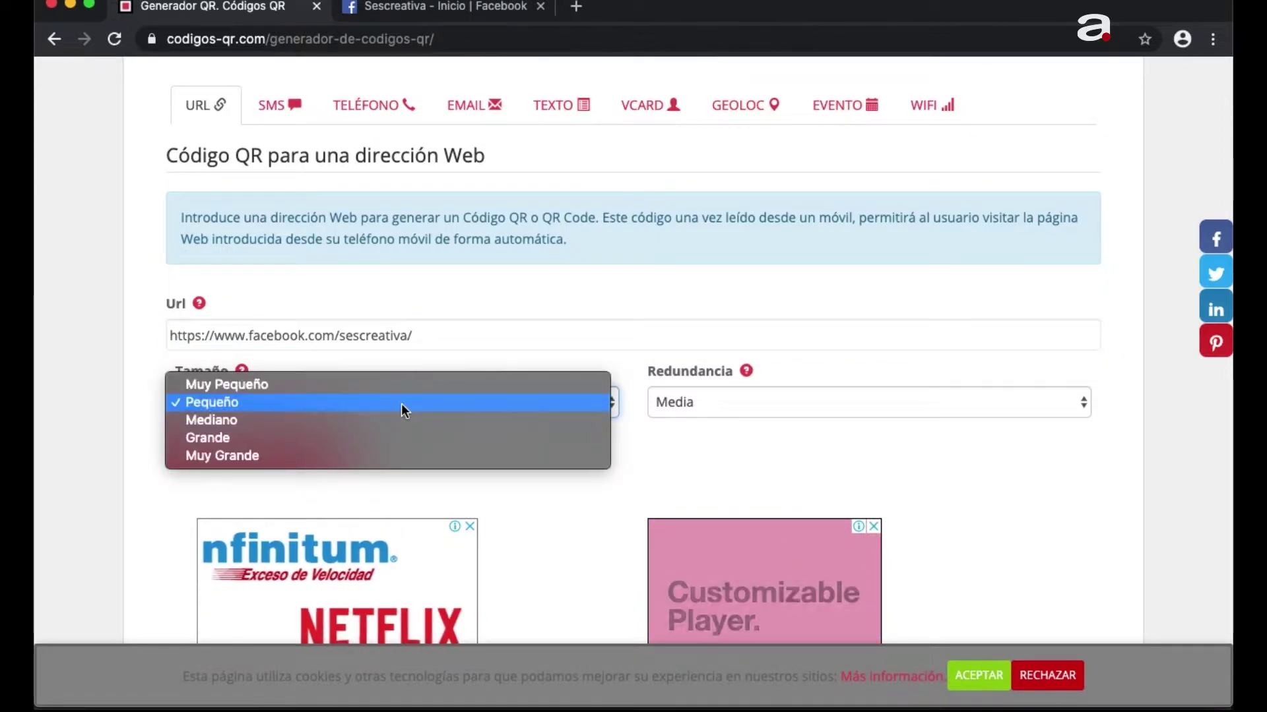
click(283, 439)
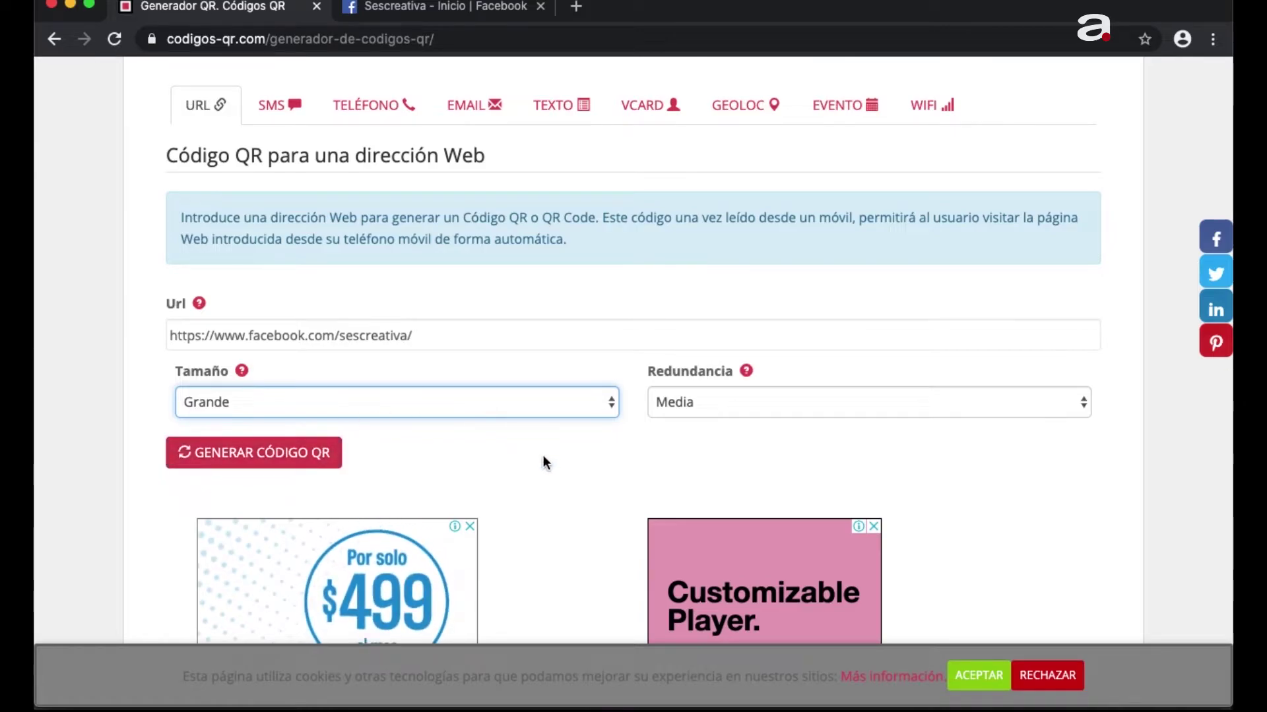
scroll(544, 455, down, 3)
- Generate the QR code and scroll down to the finished QR image
click(257, 364)
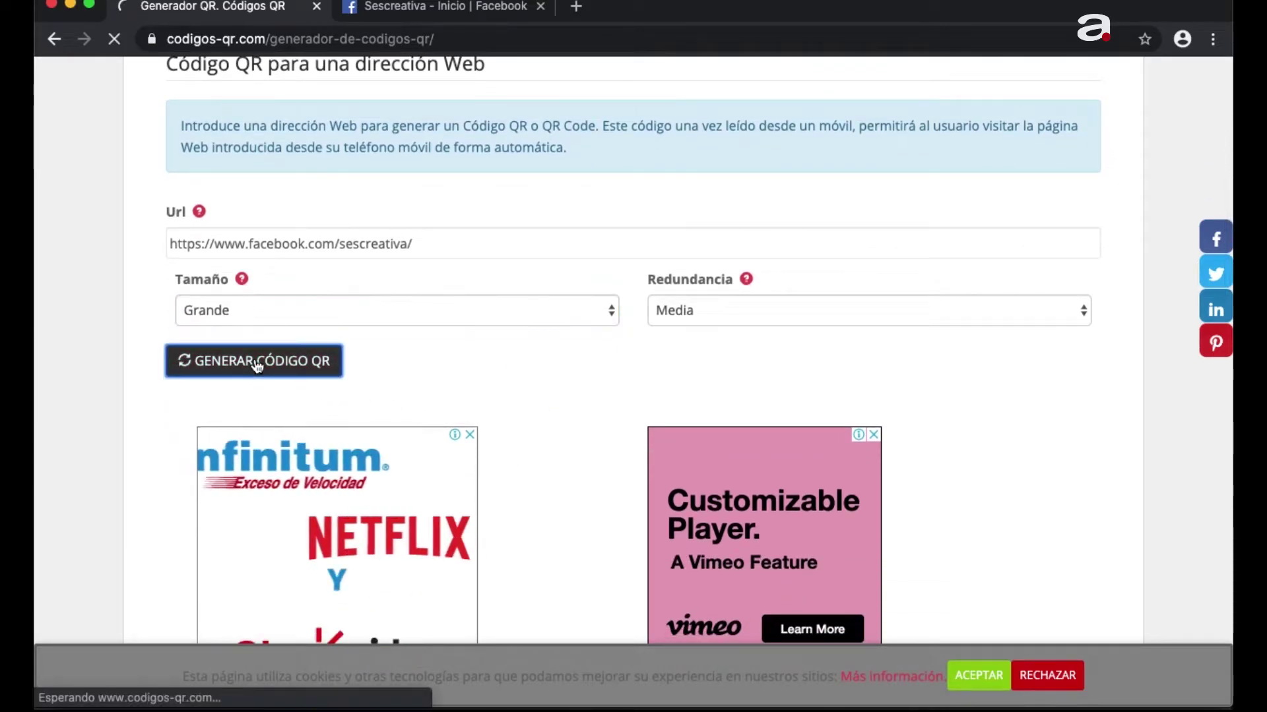
scroll(577, 404, down, 5)
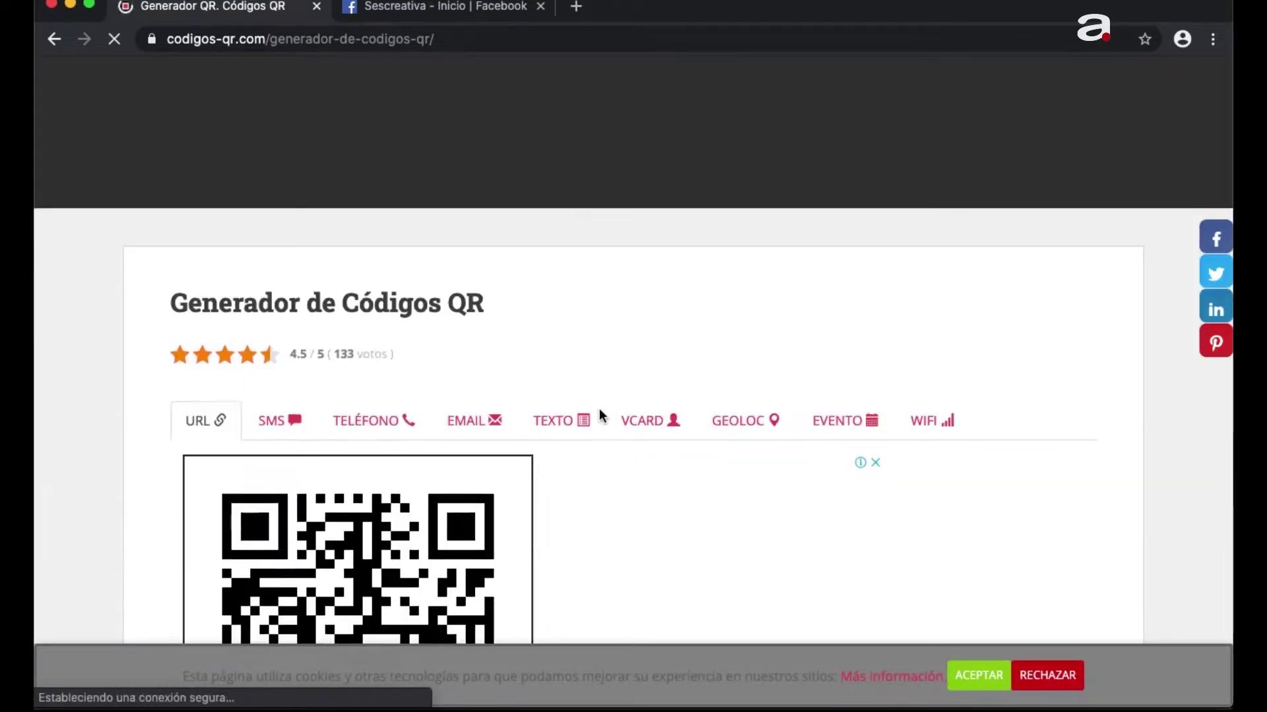
scroll(599, 415, down, 5)
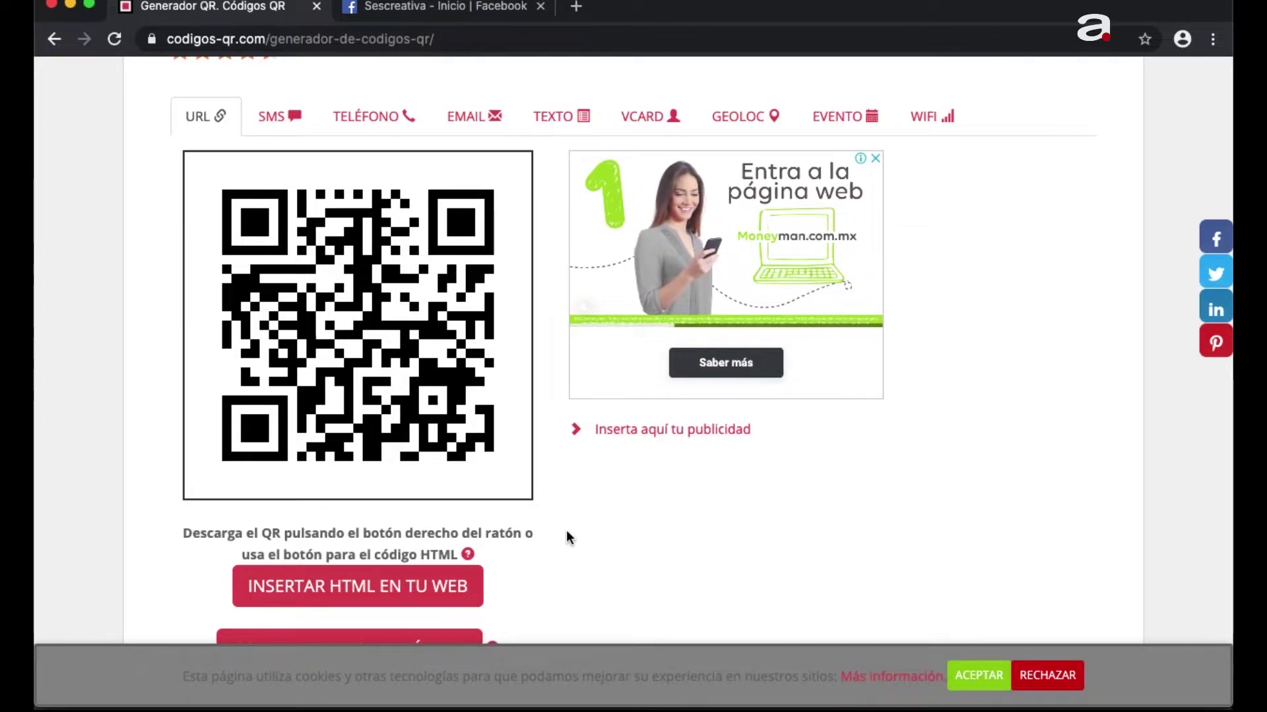
scroll(566, 531, down, 5)
scroll(566, 531, up, 4)
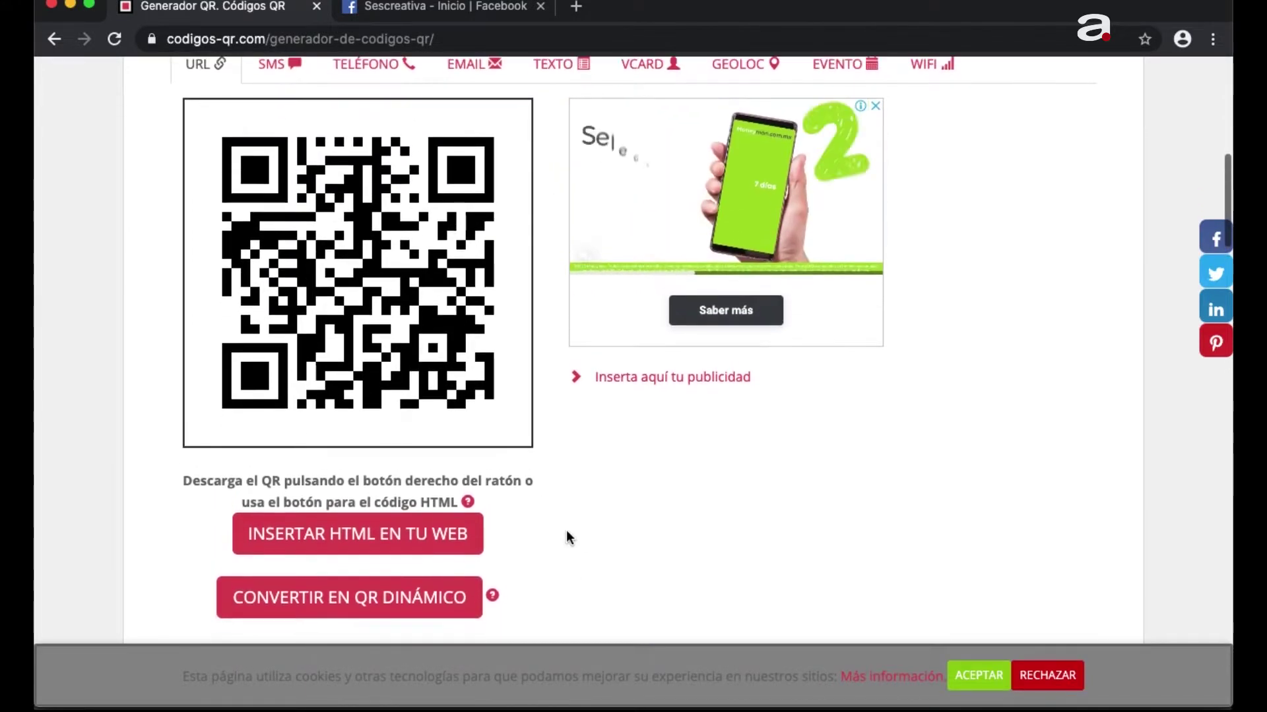
scroll(566, 536, down, 1)
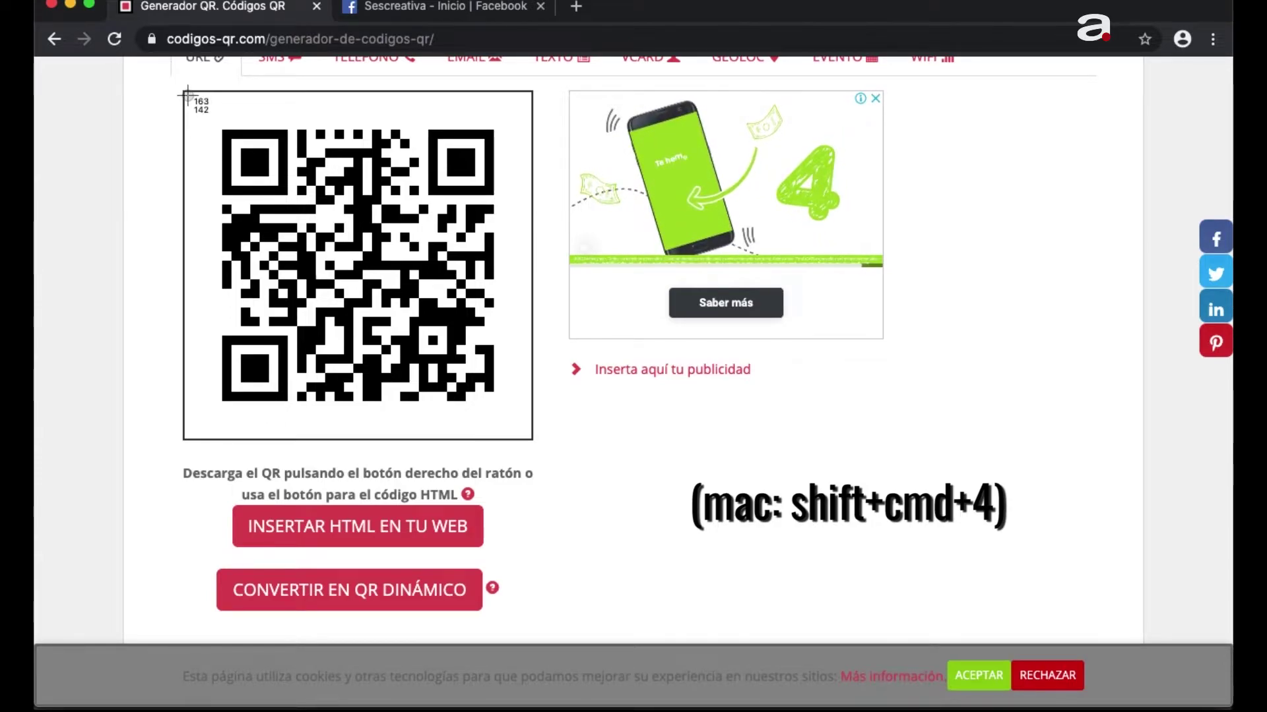
- Capture the QR code area as a screenshot and dismiss the earlier screenshot preview
mouse_move(187, 95)
mouse_down()
mouse_move(494, 421)
mouse_move(529, 435)
mouse_up()
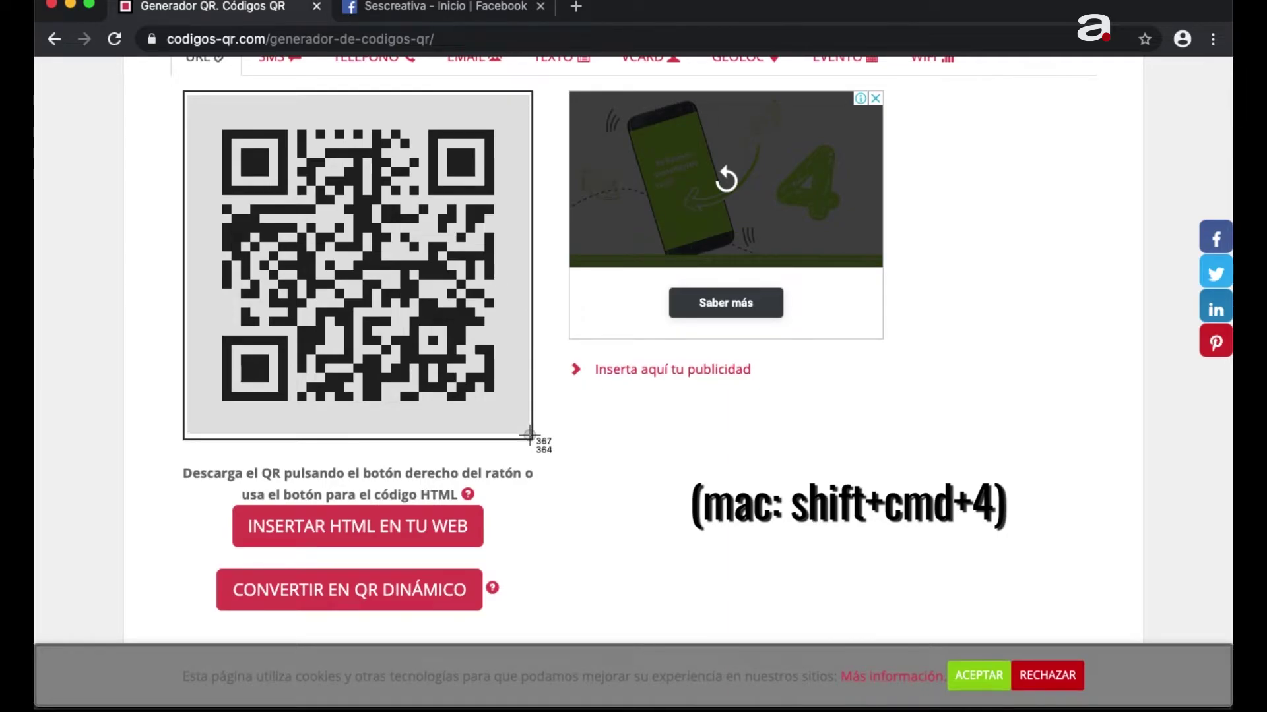
drag(529, 435, 529, 436)
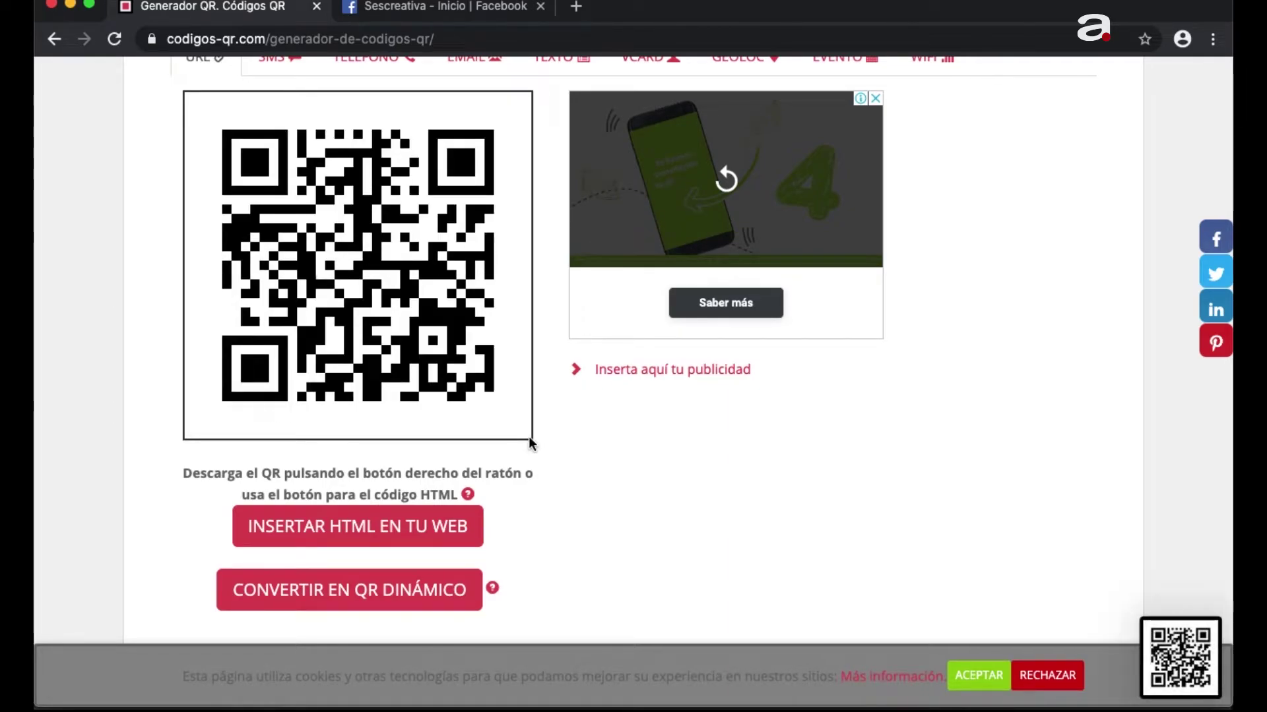
click(1161, 656)
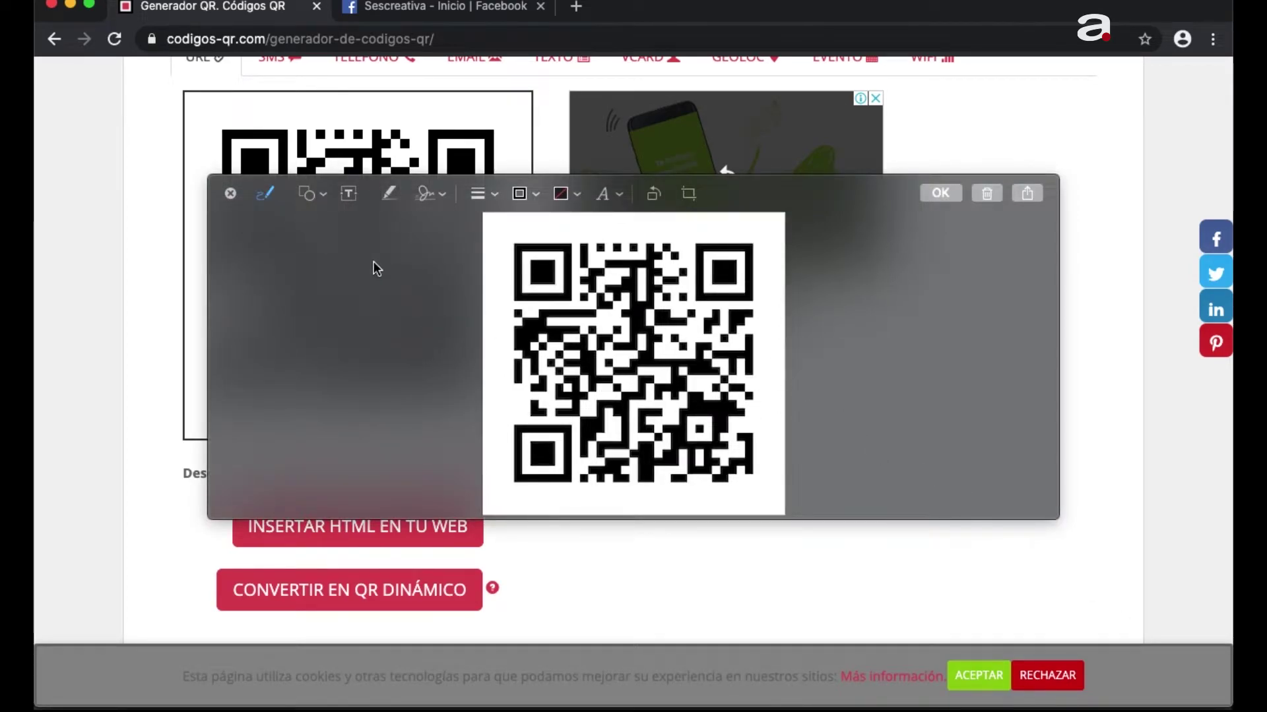
click(231, 194)
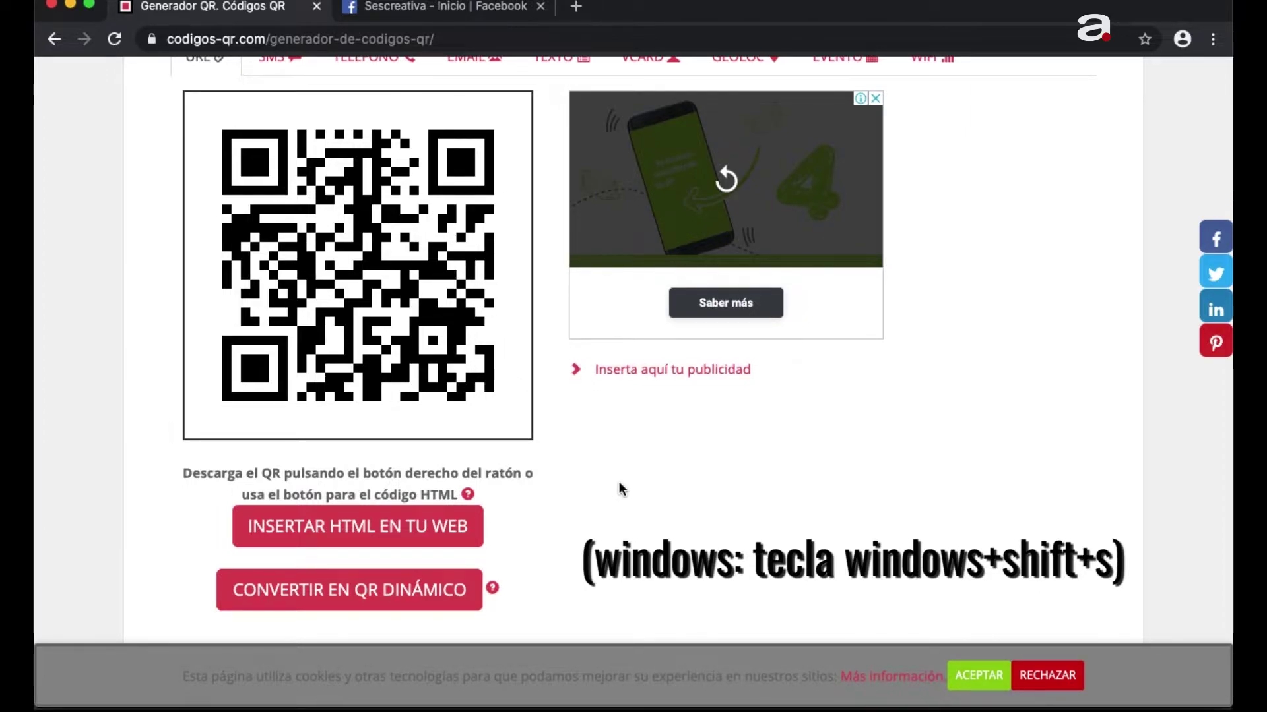
- Recapture the QR code region with Shift+Cmd+4 and minimize Chrome
key(shift+super+4)
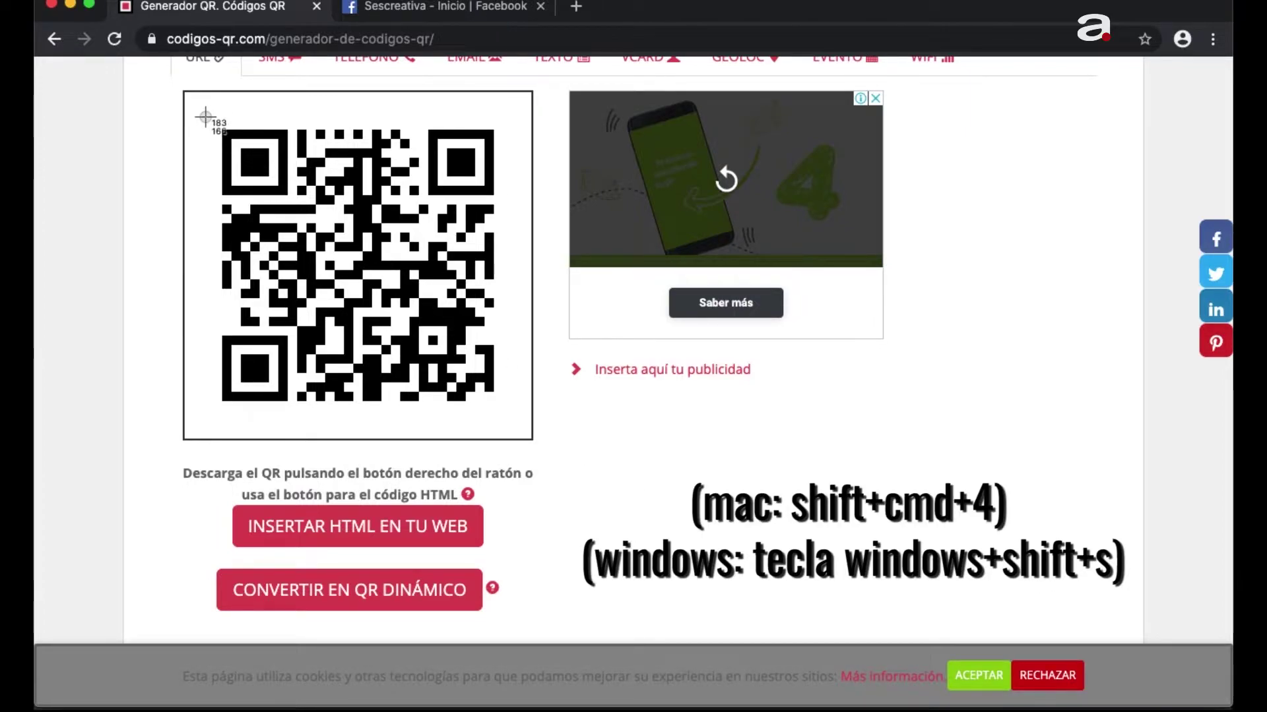
drag(186, 95, 524, 434)
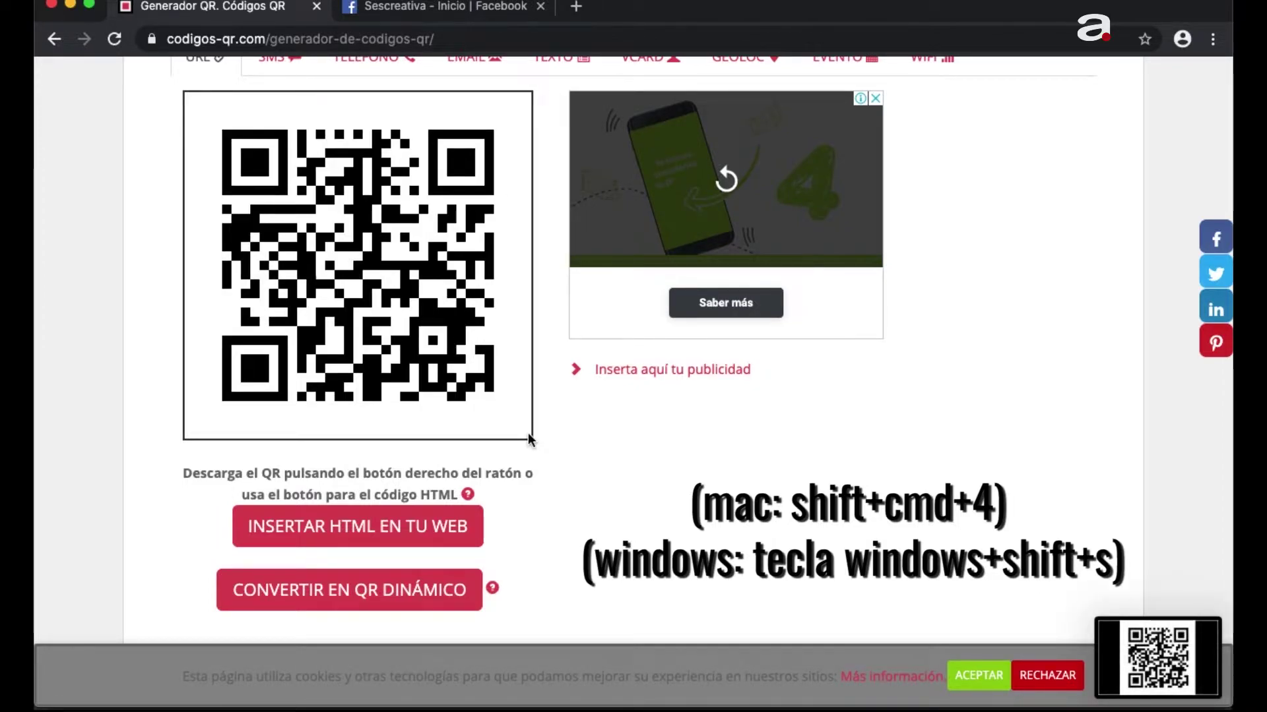
click(70, 5)
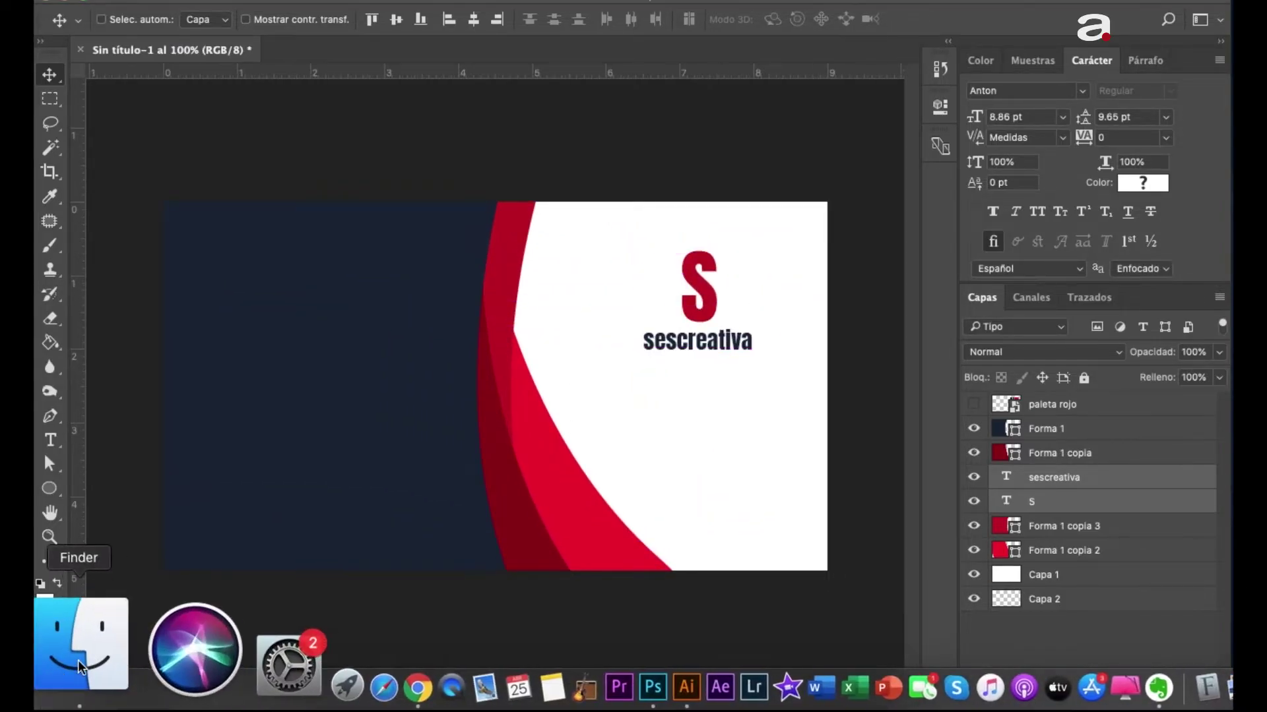
- Preview and place the Escritorio screenshot 'Captura de Pantalla 12.35.47' onto the card from Finder
click(79, 643)
click(536, 353)
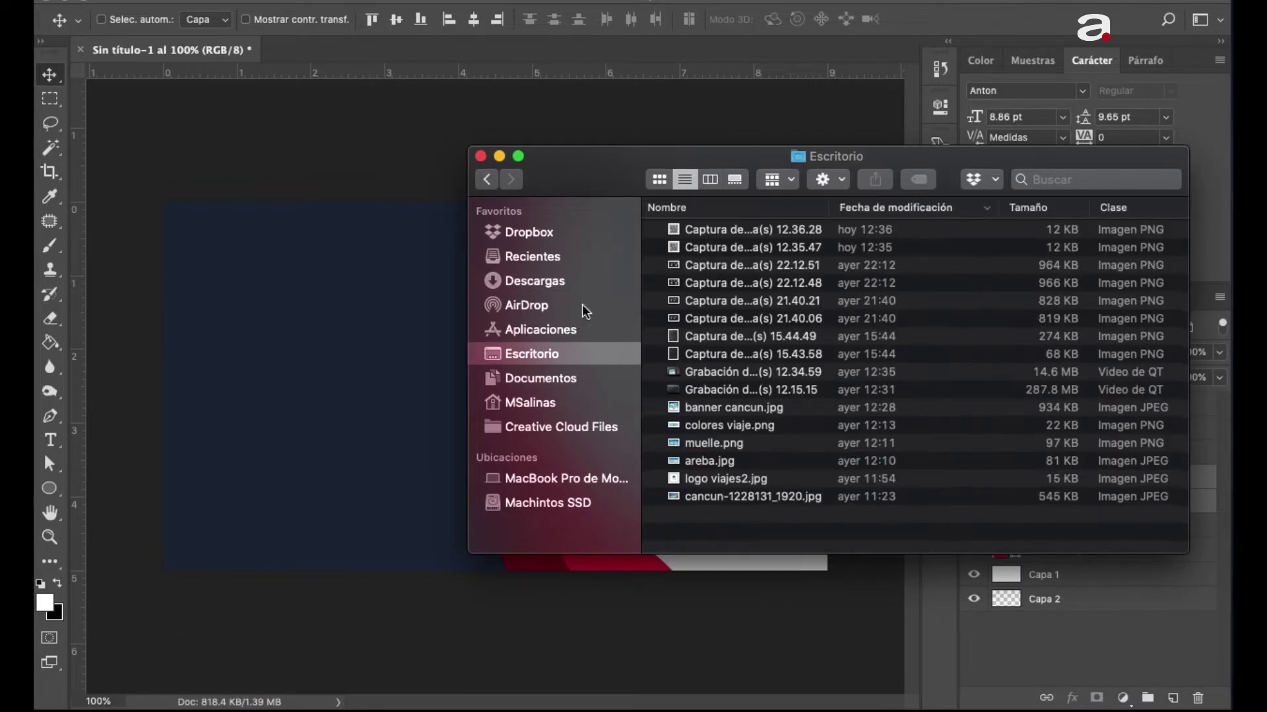
click(698, 247)
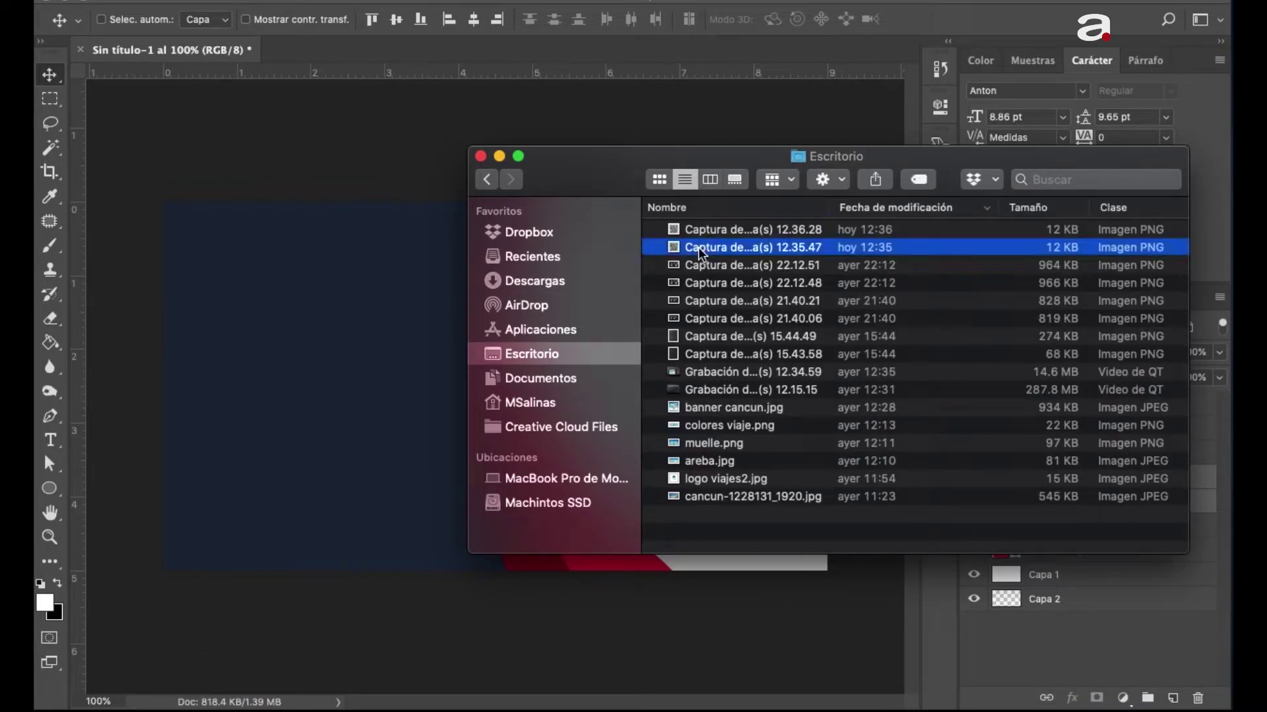
key(space)
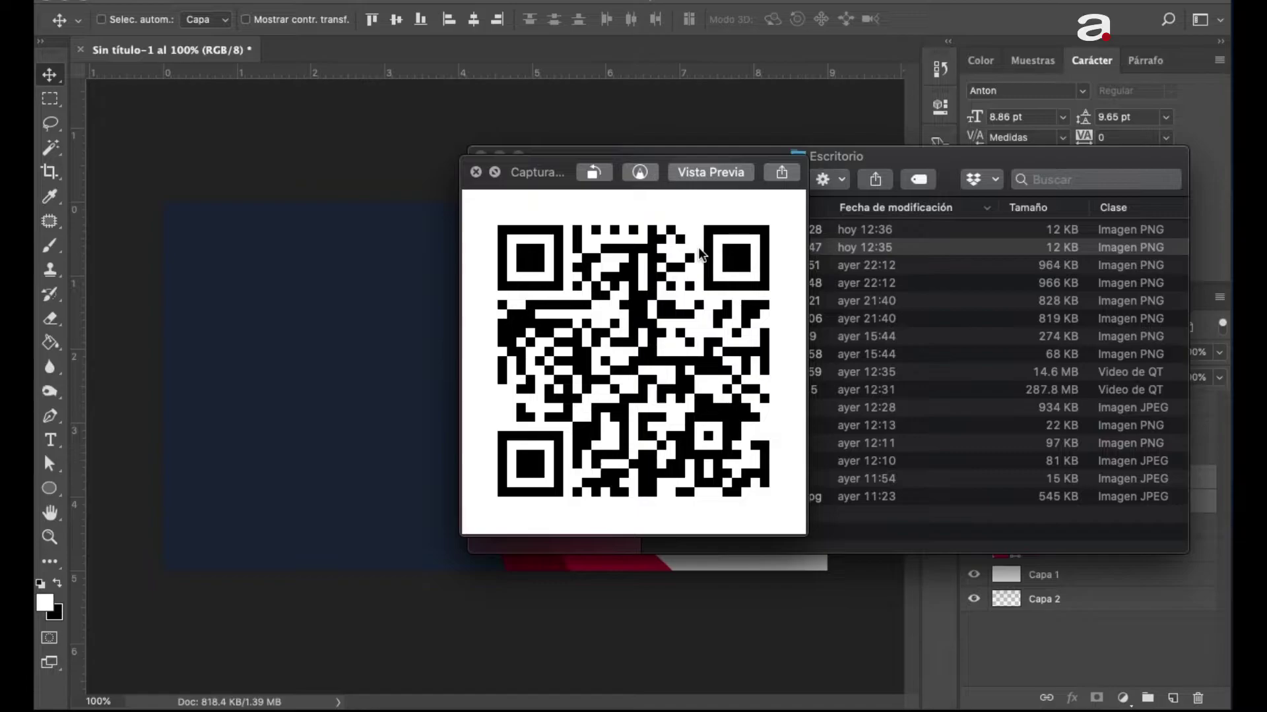
key(space)
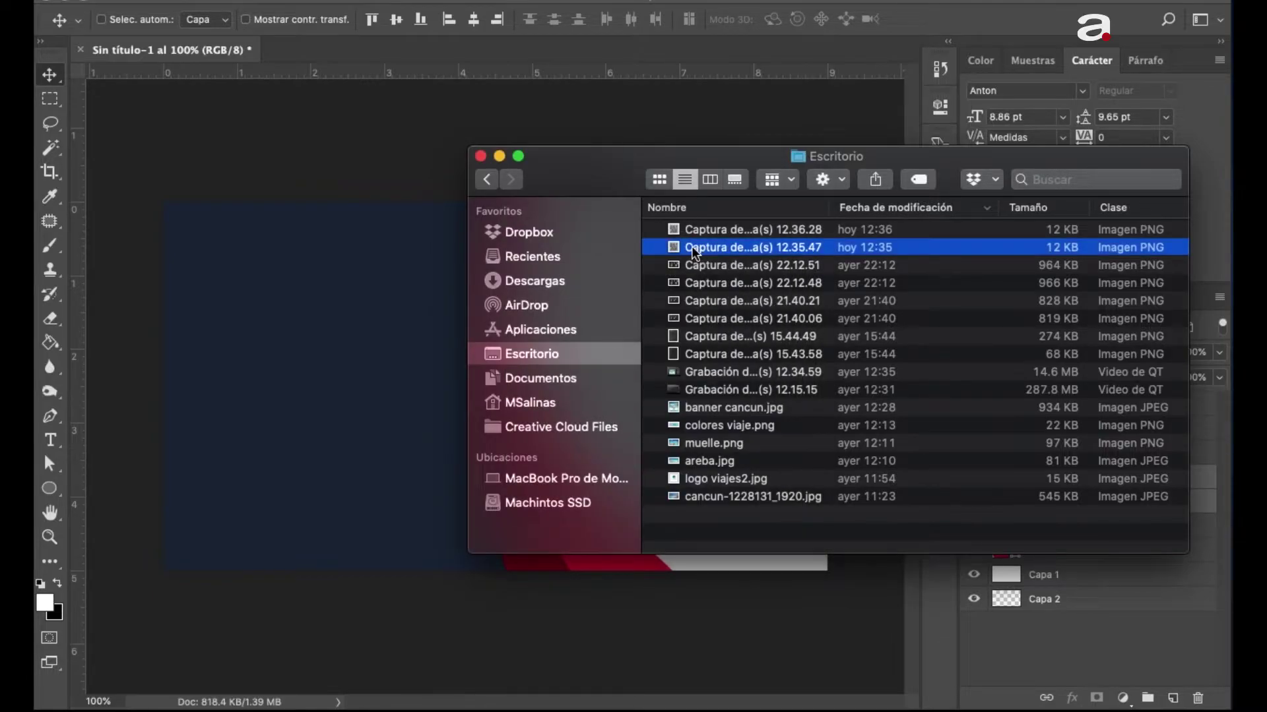
drag(691, 247, 363, 378)
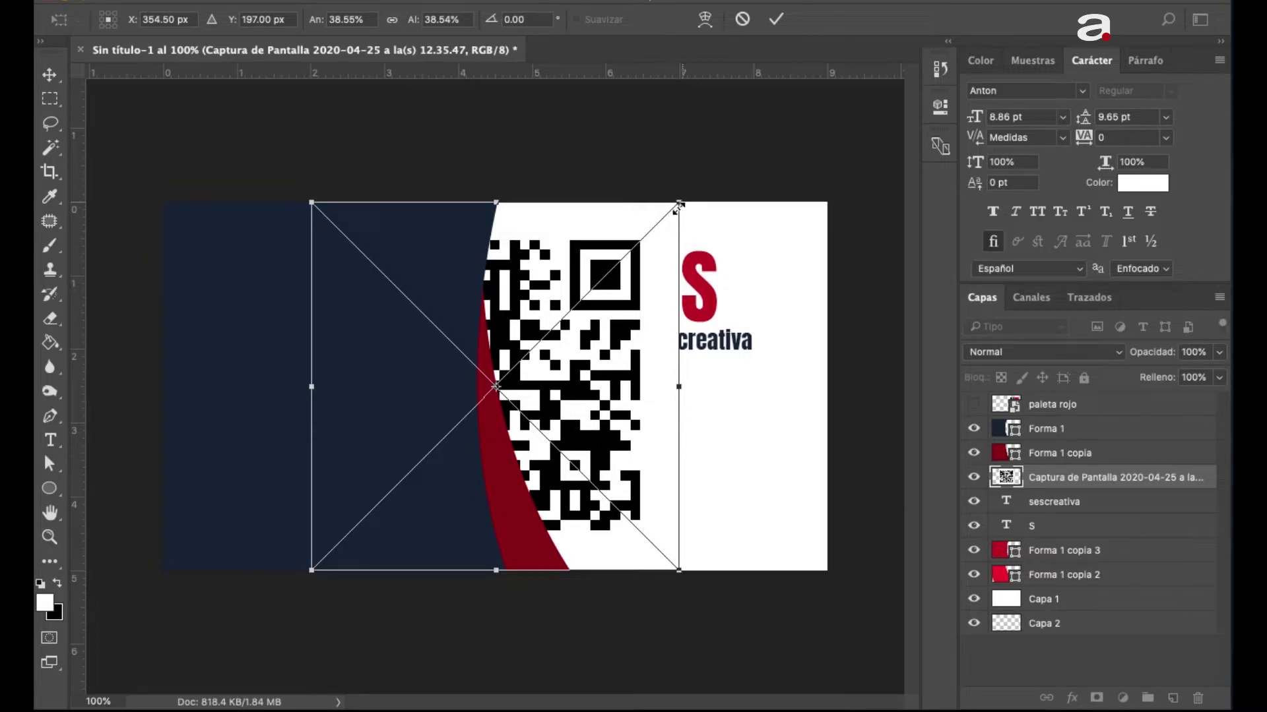
- Shrink the placed QR image to about 6.38%, beneath sescreativa, and commit the transform
mouse_move(681, 204)
mouse_down()
mouse_move(556, 360)
mouse_move(526, 357)
mouse_move(722, 413)
mouse_up()
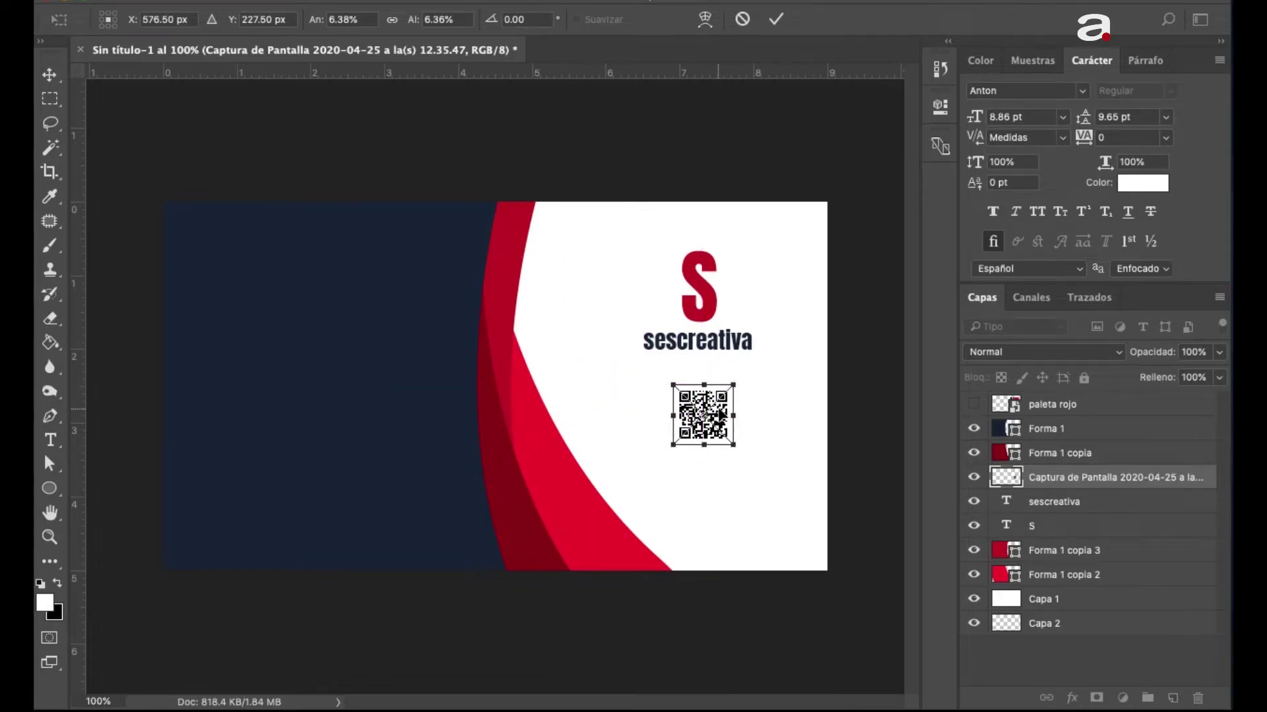
key(Return)
- Add a 2 px Trazo stroke to the QR layer, coloured with dark red sampled from the card's curve
double_click(1066, 485)
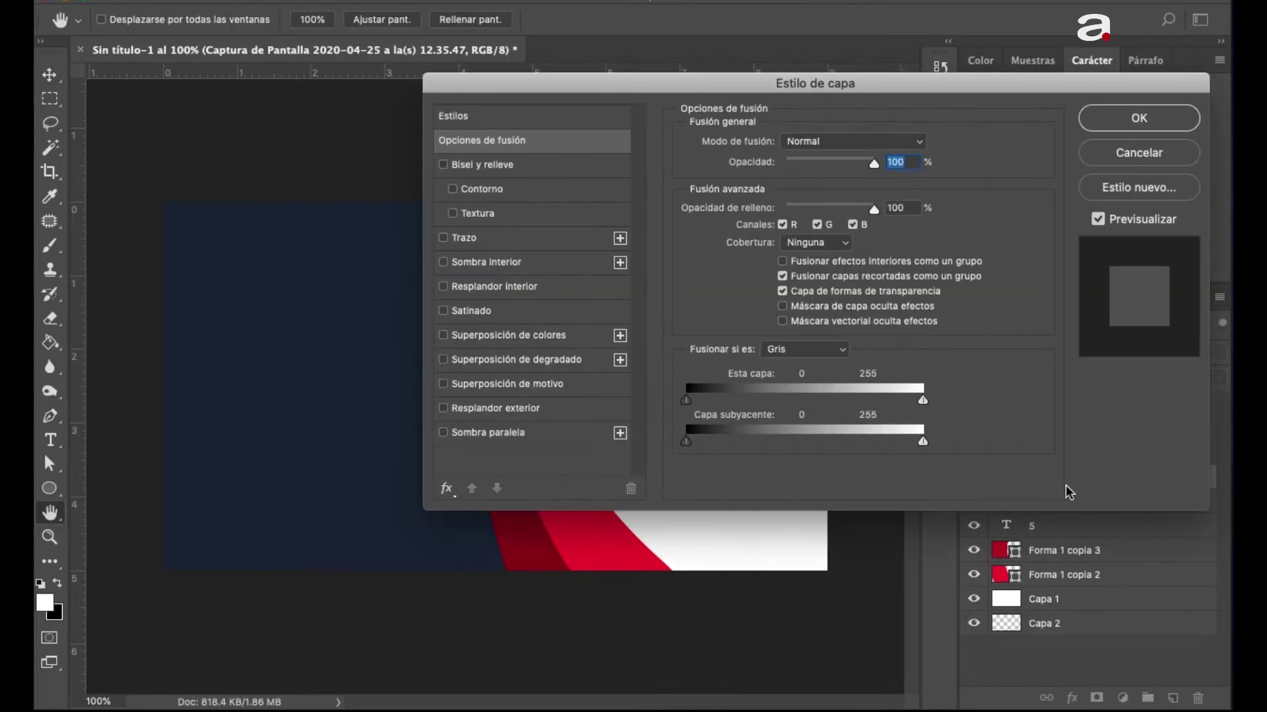
drag(600, 87, 704, 137)
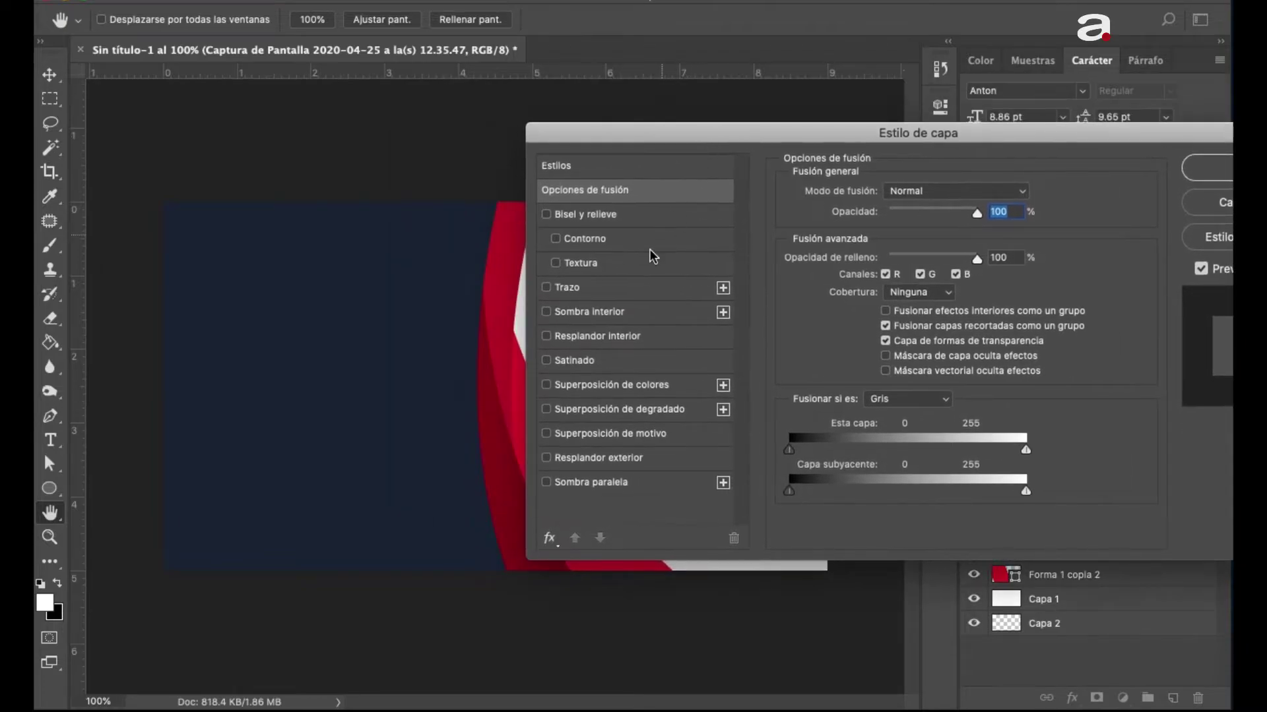
click(547, 288)
click(603, 289)
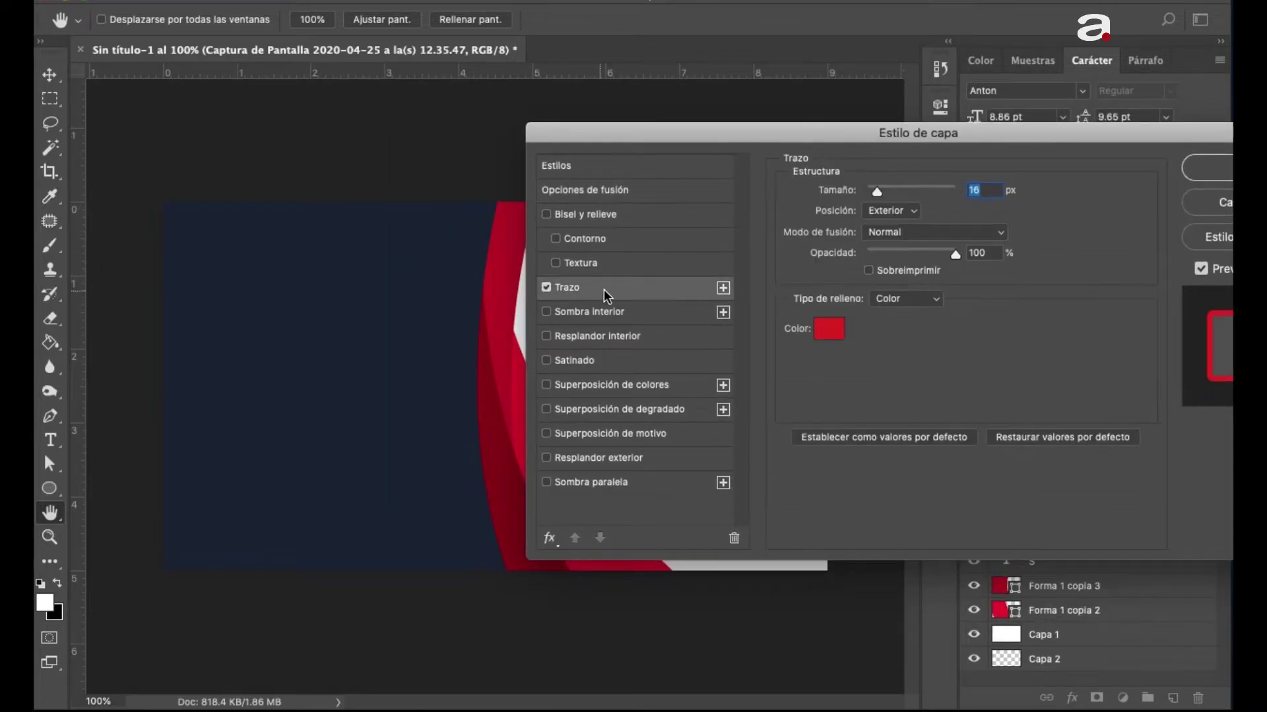
mouse_move(696, 137)
mouse_down()
mouse_move(948, 164)
mouse_move(936, 138)
mouse_up()
click(1072, 333)
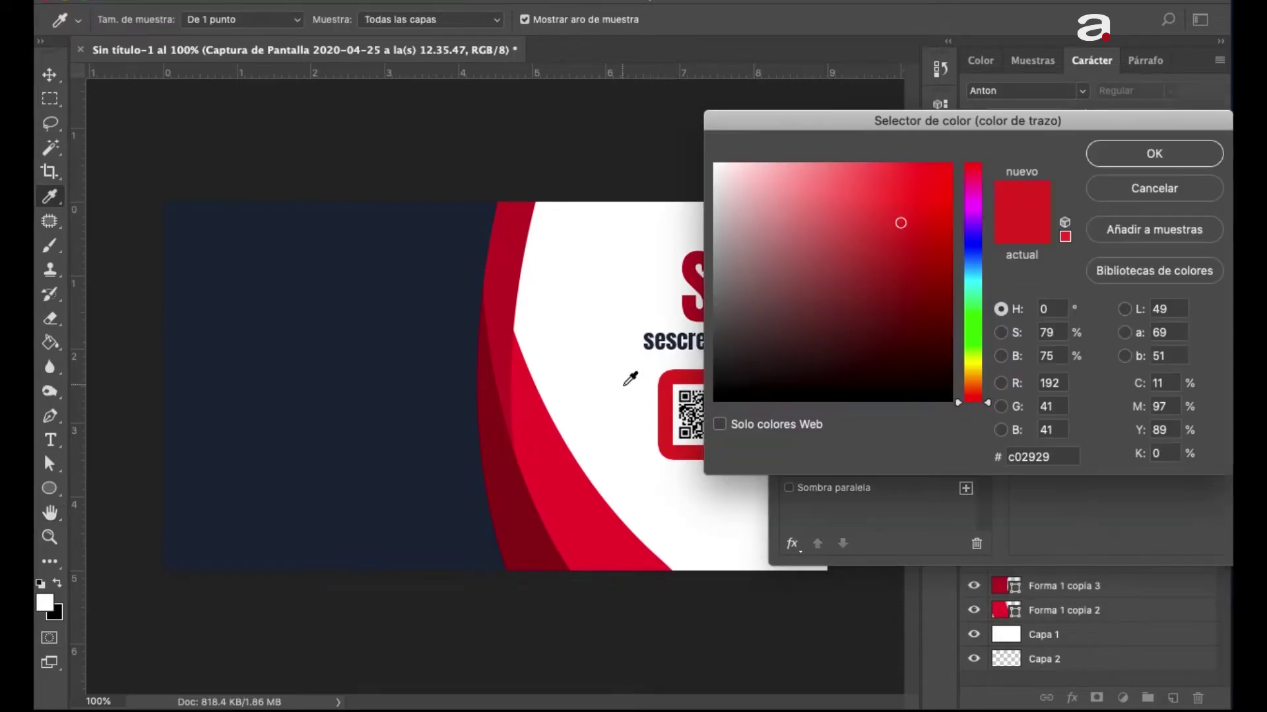
click(505, 288)
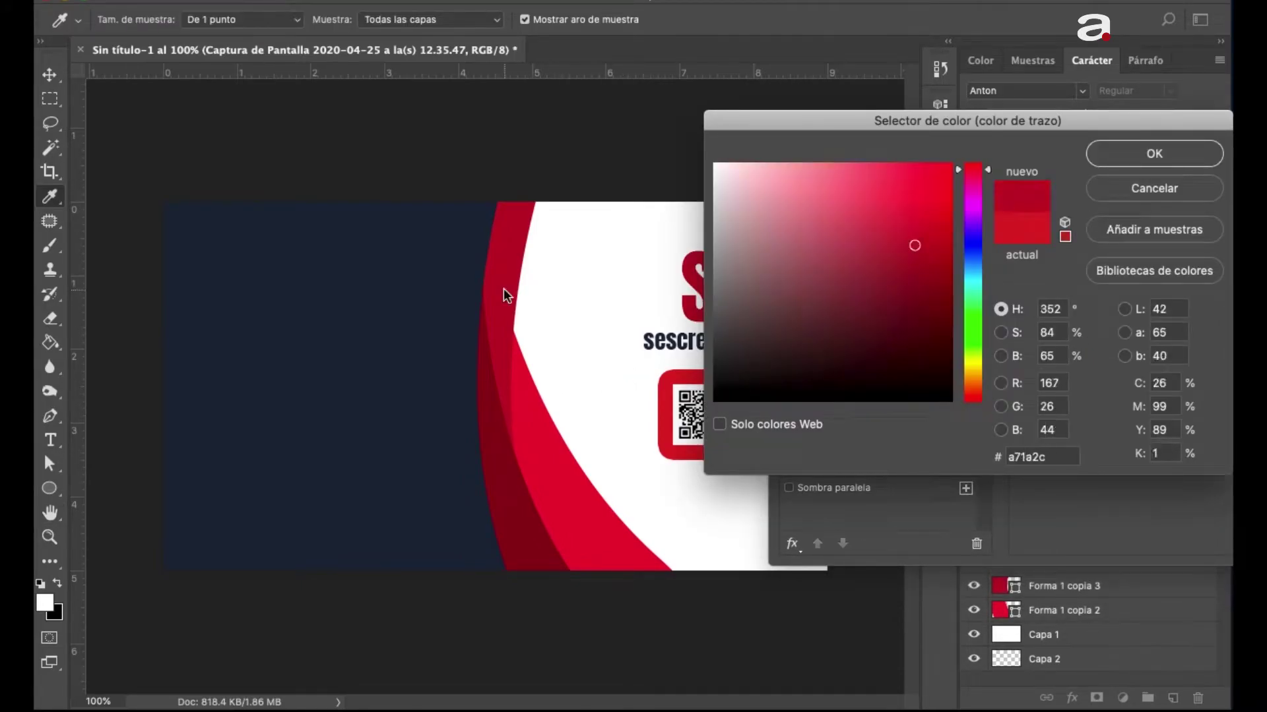
click(1112, 158)
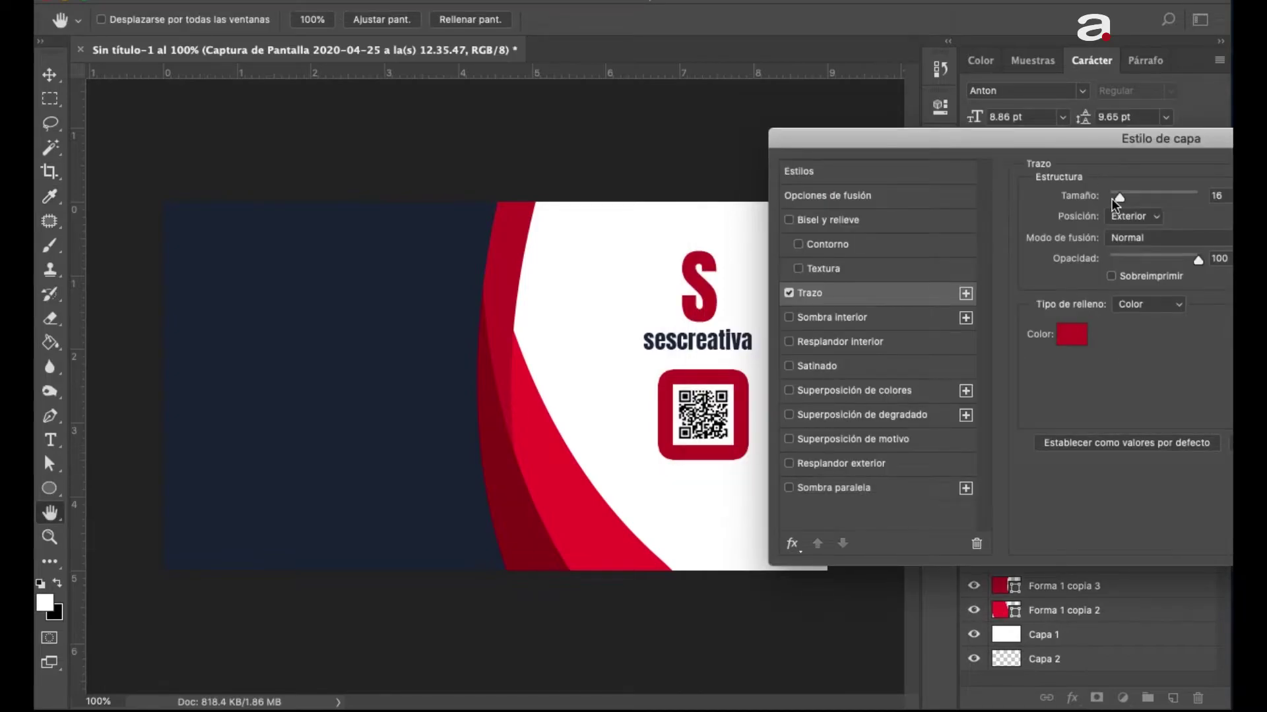
drag(1118, 198, 1110, 201)
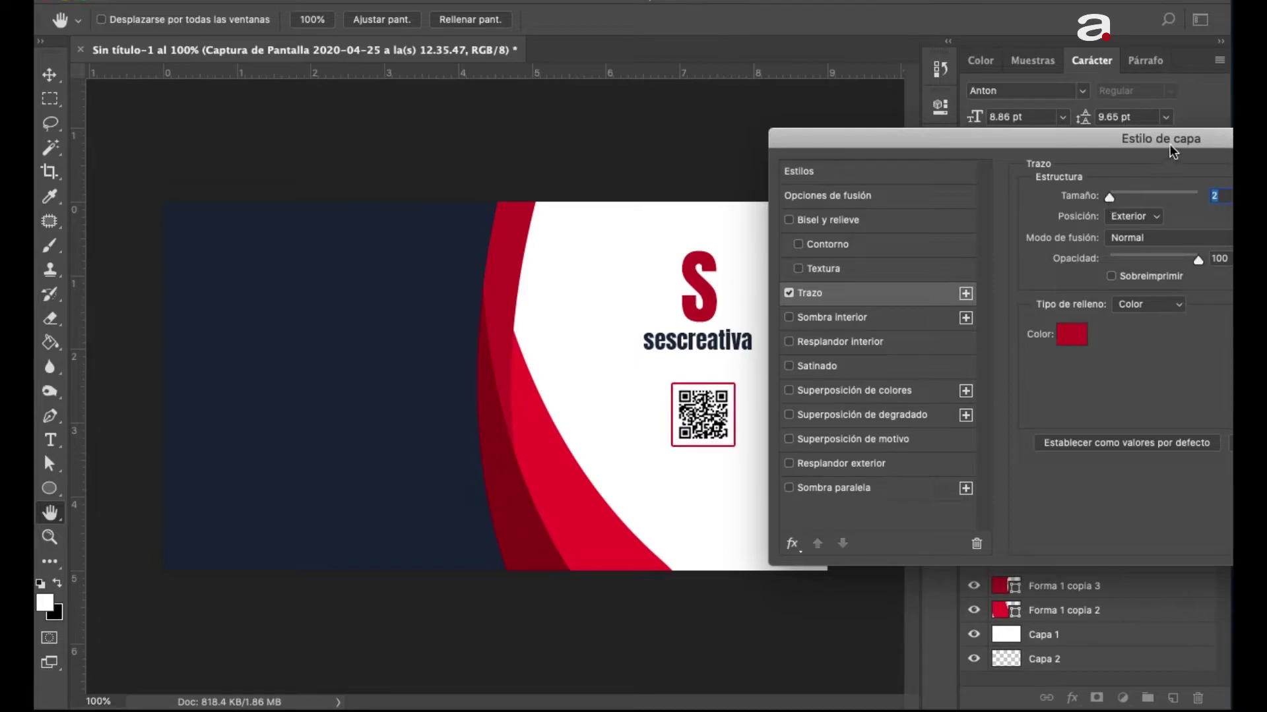
drag(1179, 141, 876, 135)
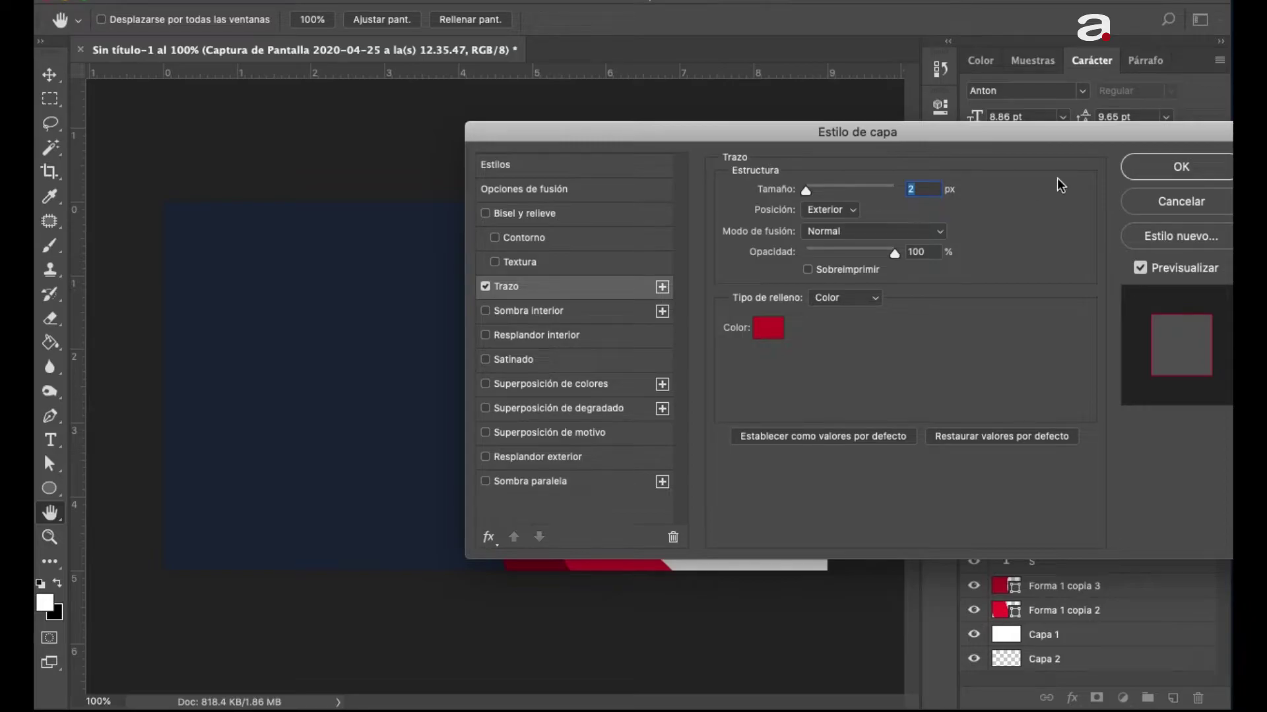
click(1166, 182)
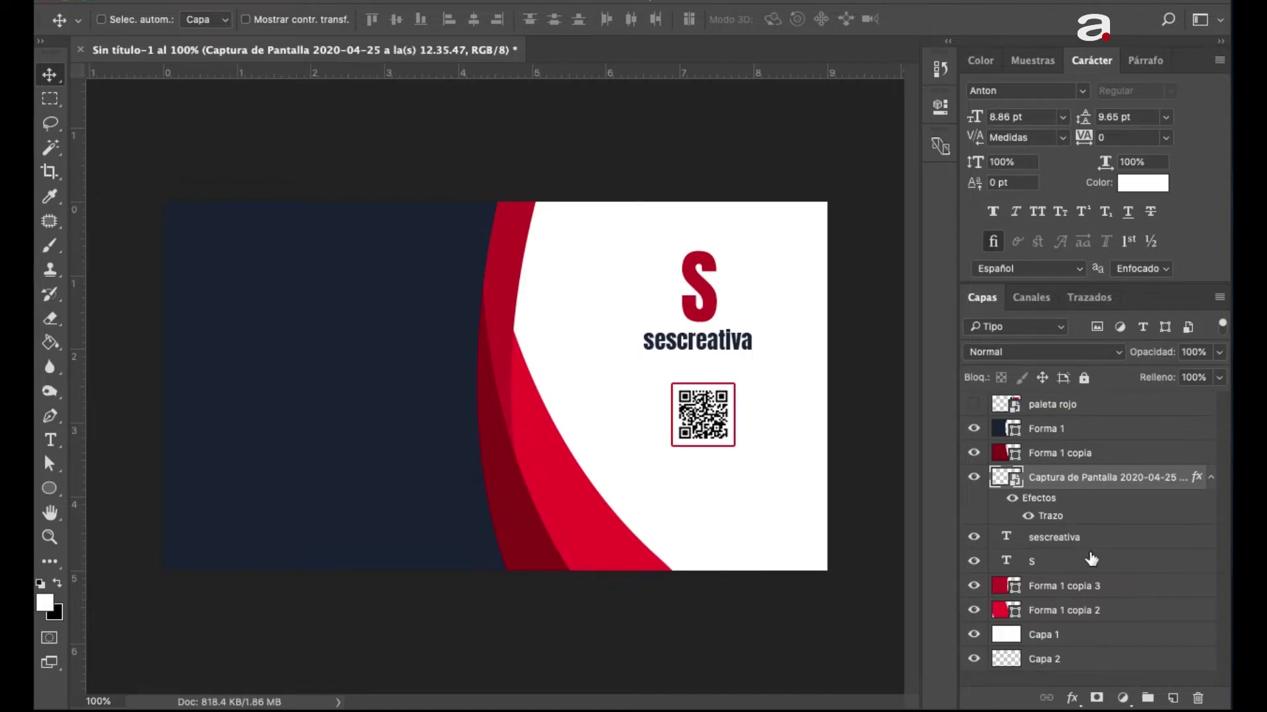
- Rename the QR screenshot layer to 'QR'
double_click(1070, 478)
text(QR)
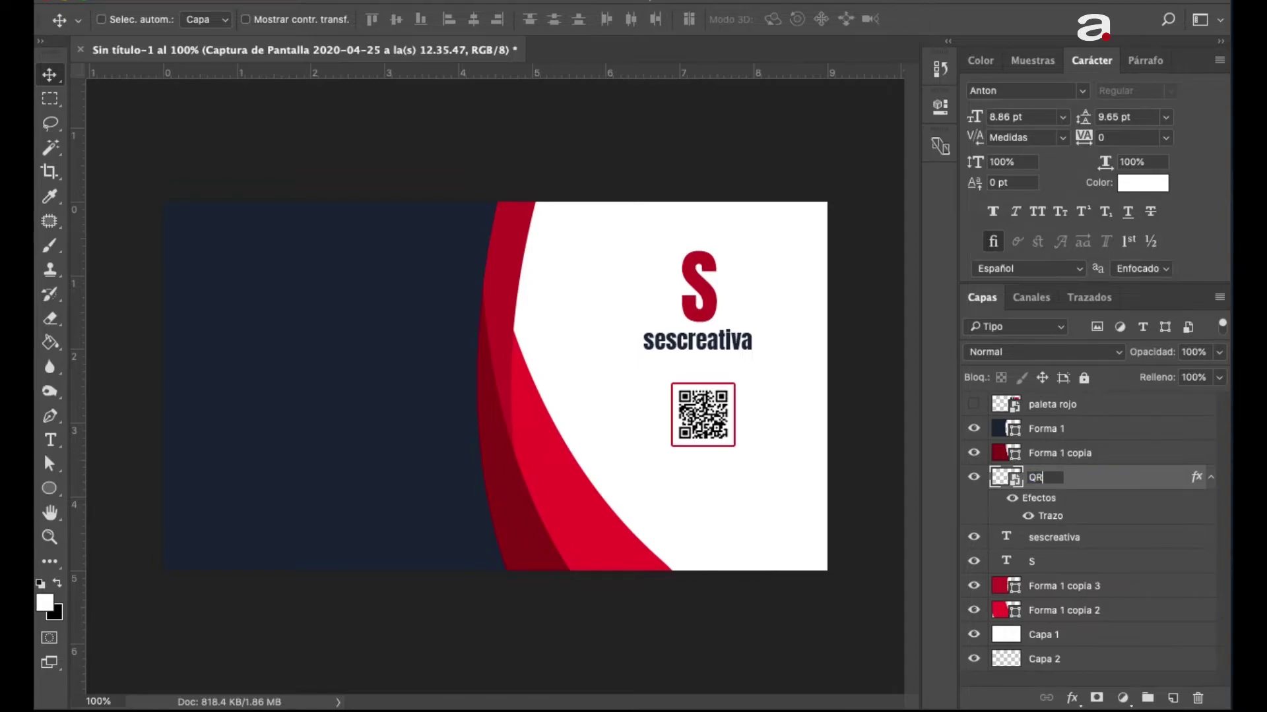
key(Return)
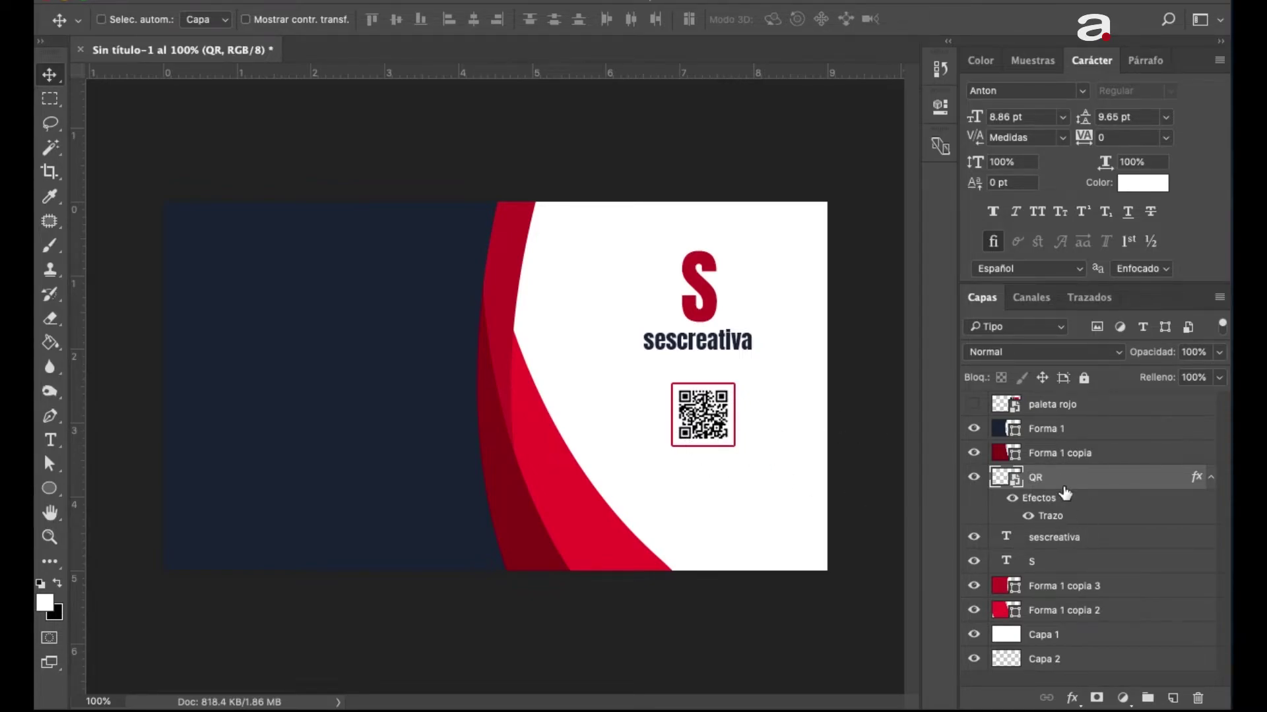
- Move S, sescreativa and QR down together and stack their layers above the curve shapes
shift+click(1085, 560)
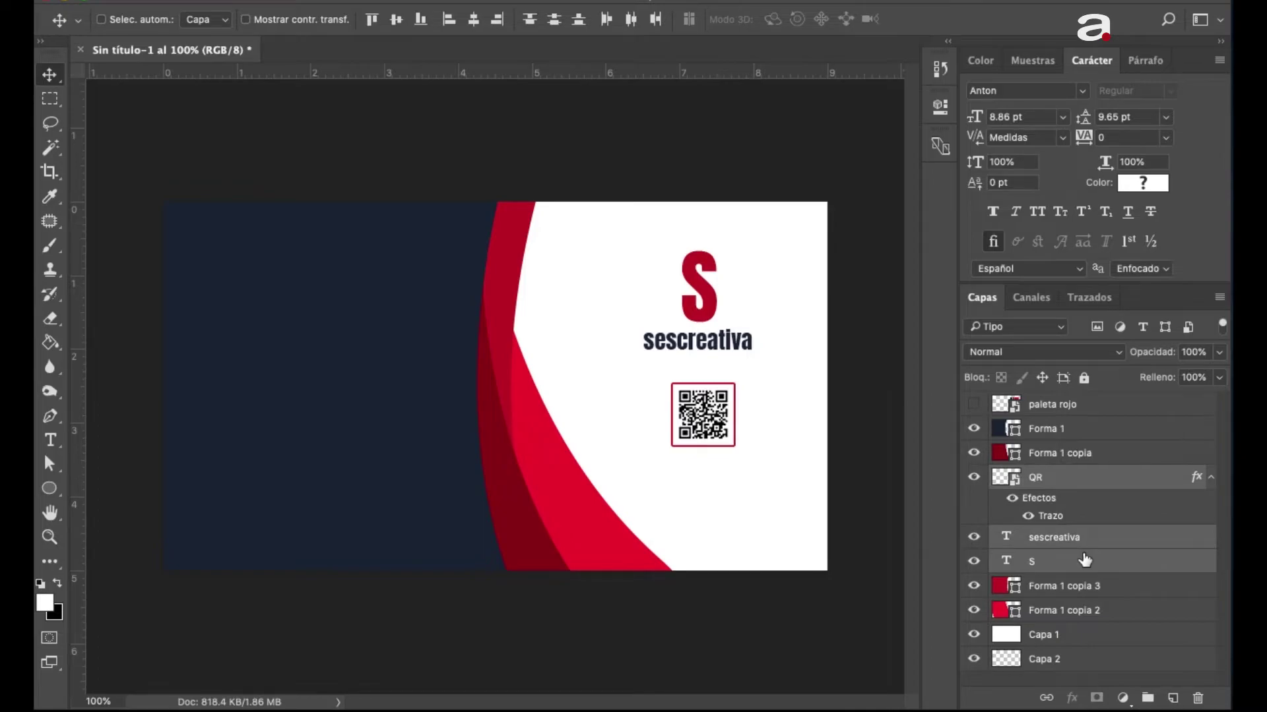
key(shift+Down)
key(shift+Down)
key(shift+Down)
key(shift+Down)
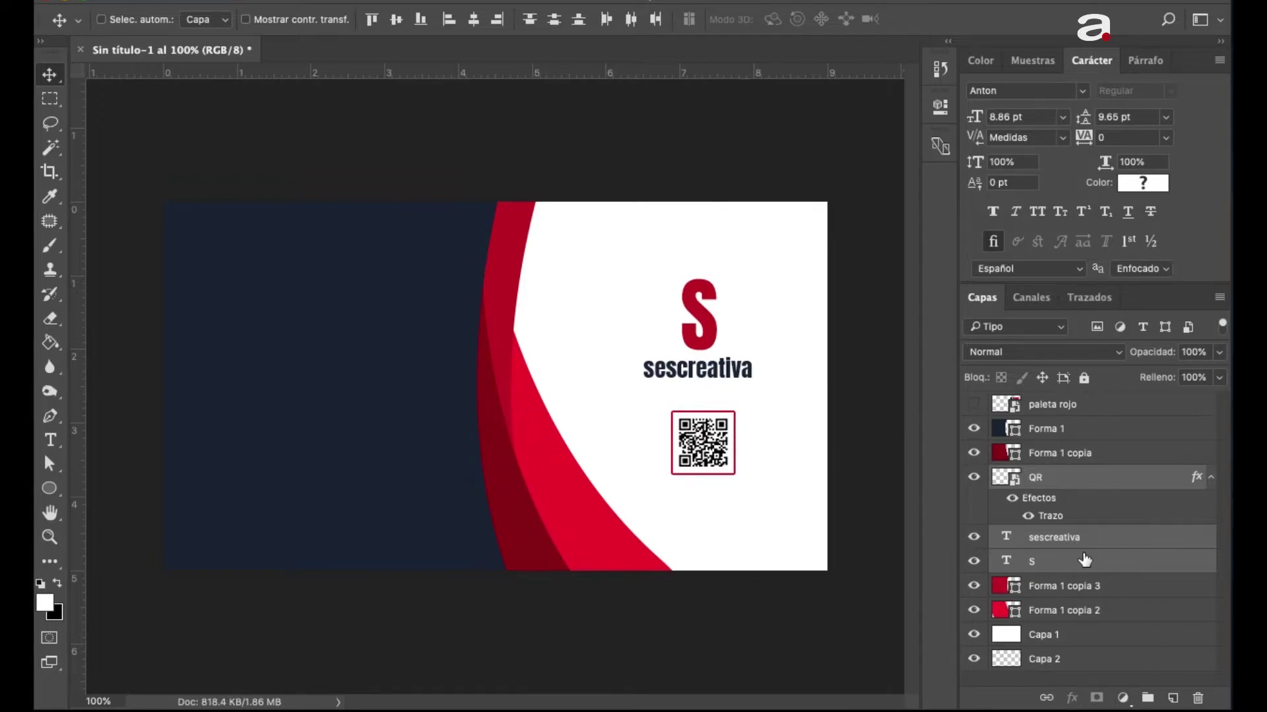
key(Right)
key(Down)
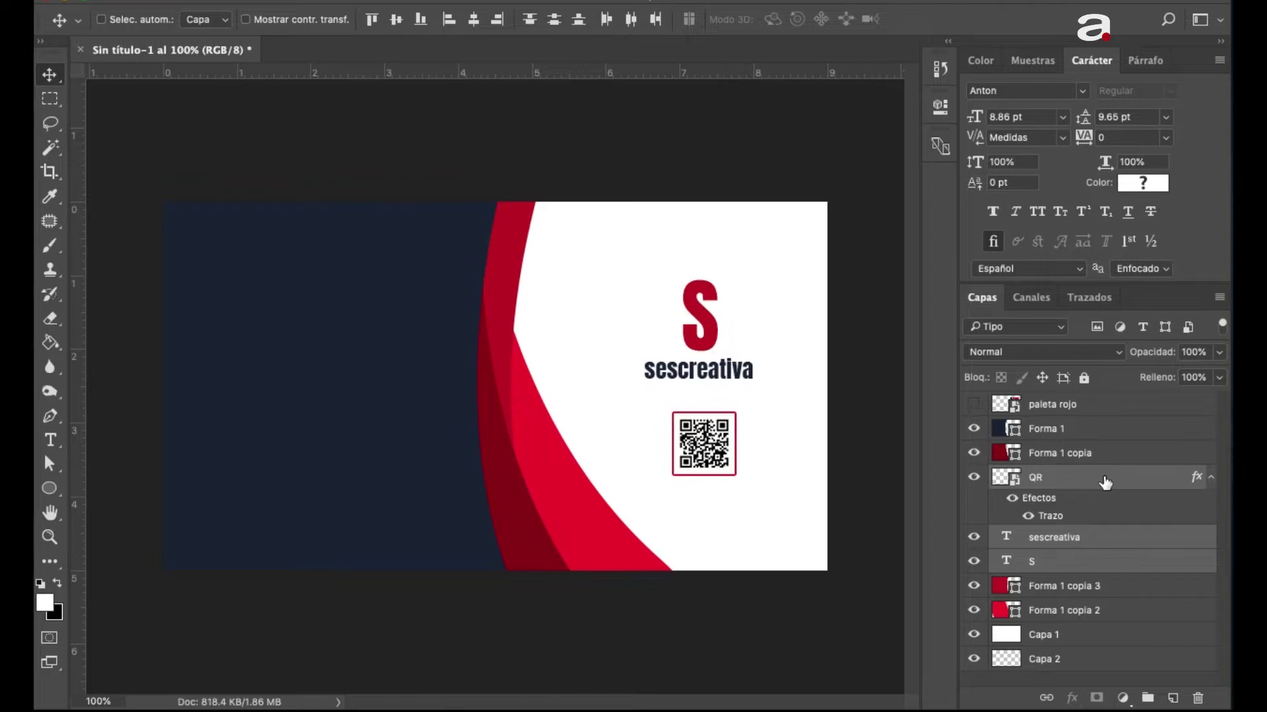
drag(1106, 486, 1099, 429)
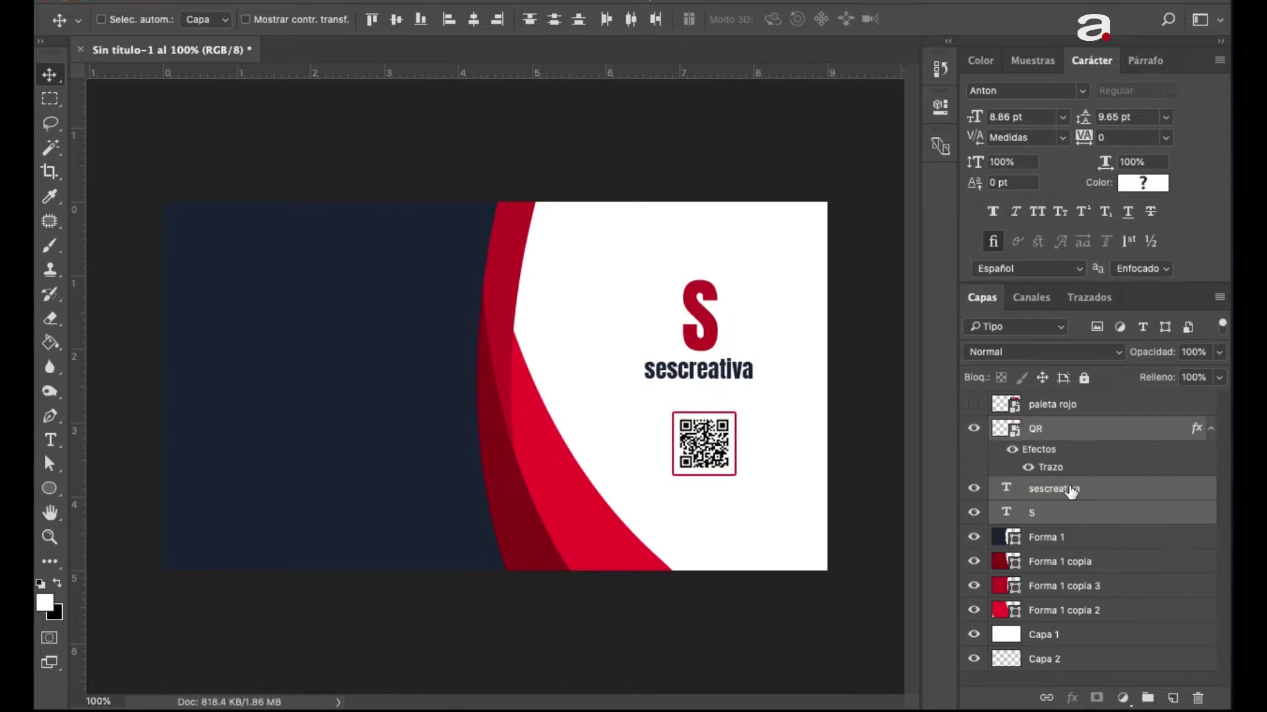
click(1107, 511)
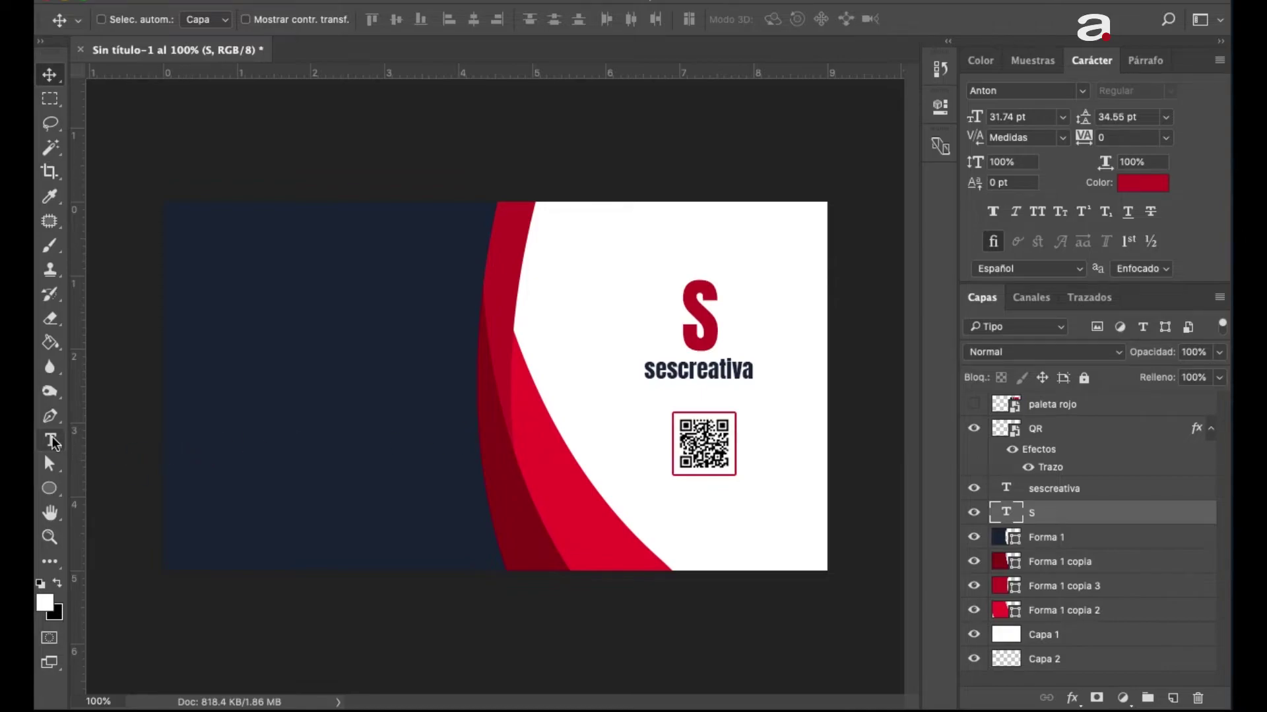
- Type the person's full name, with an accented first name, as new text on the navy panel
click(52, 440)
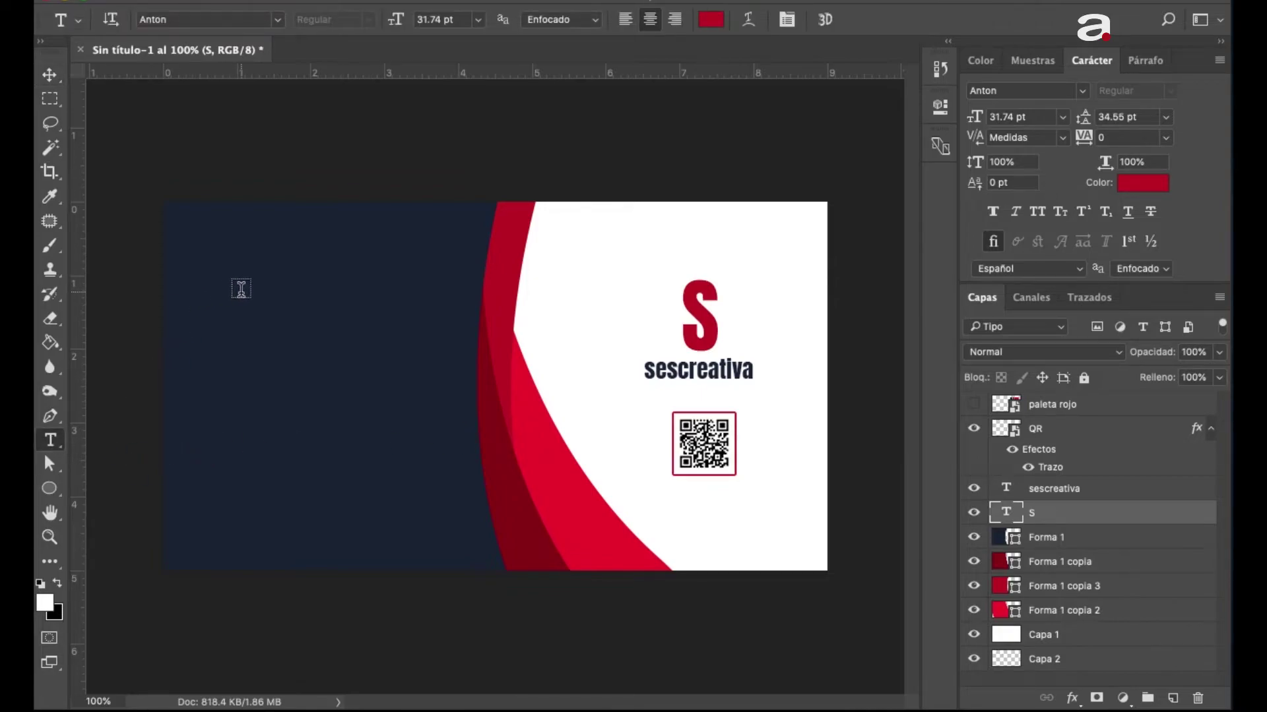
click(240, 289)
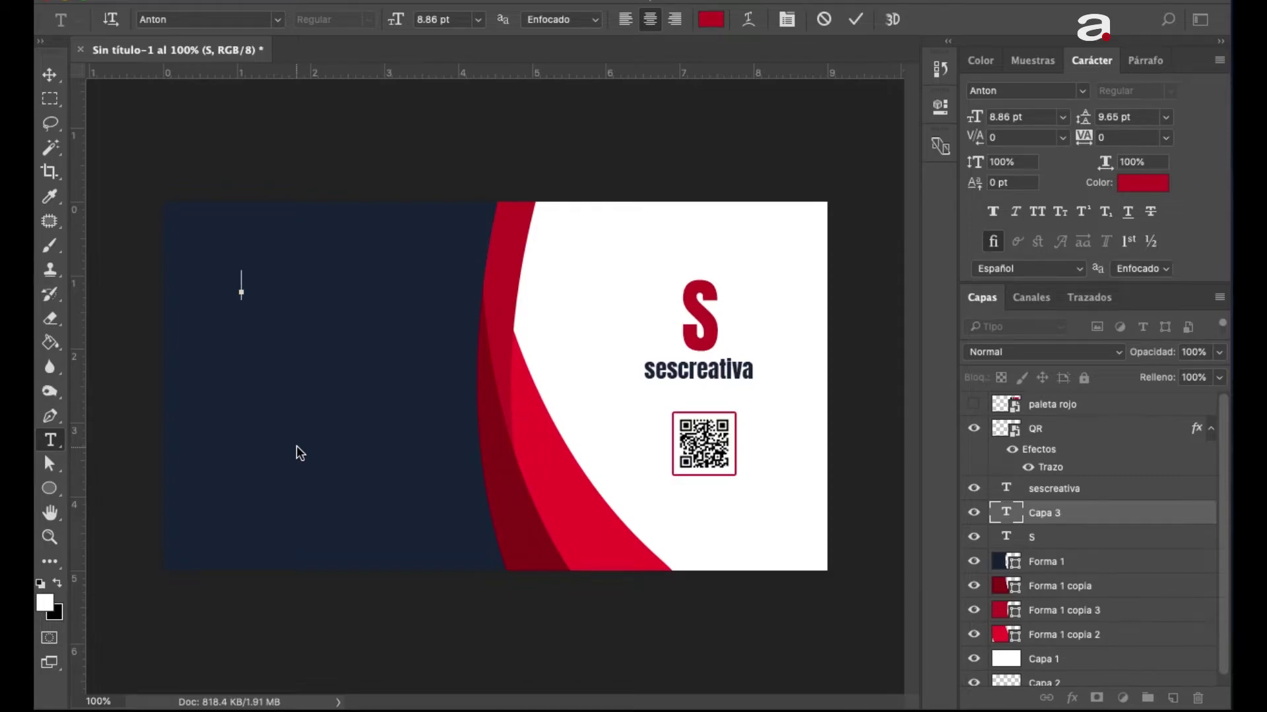
text(Moises)
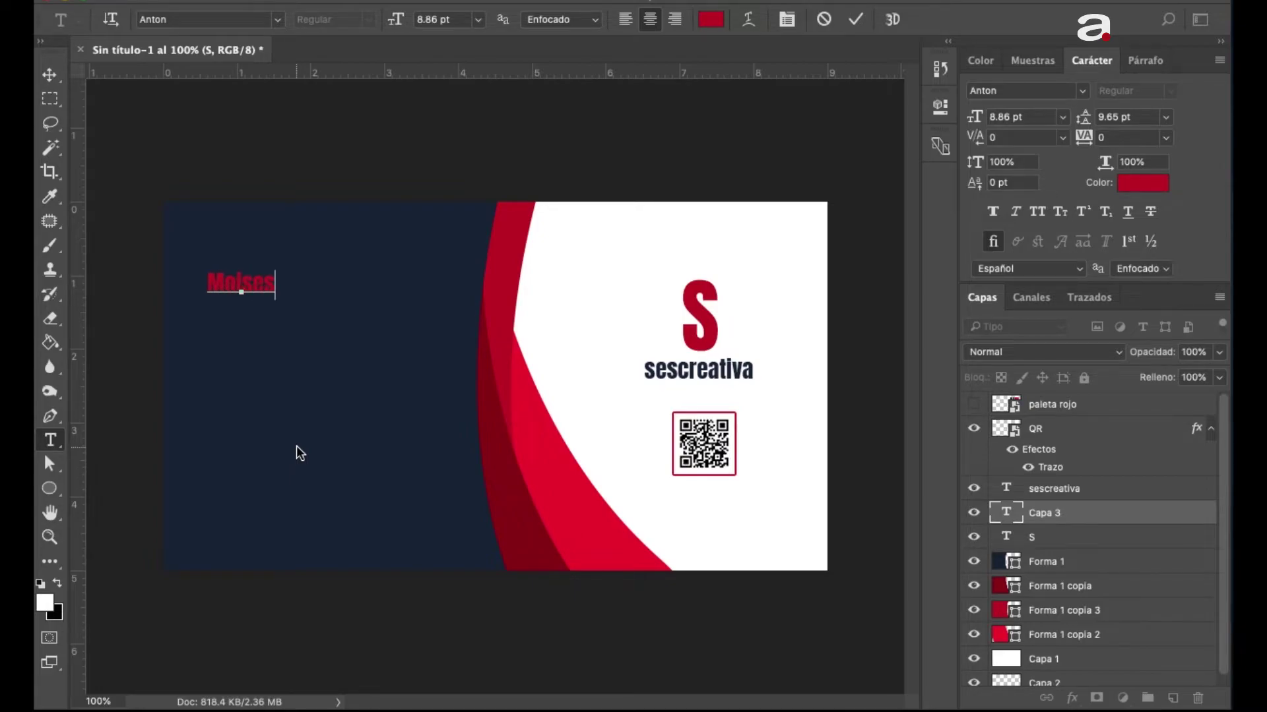
key(Left)
key(BackSpace)
text(é)
key(Right)
text(Sallnas)
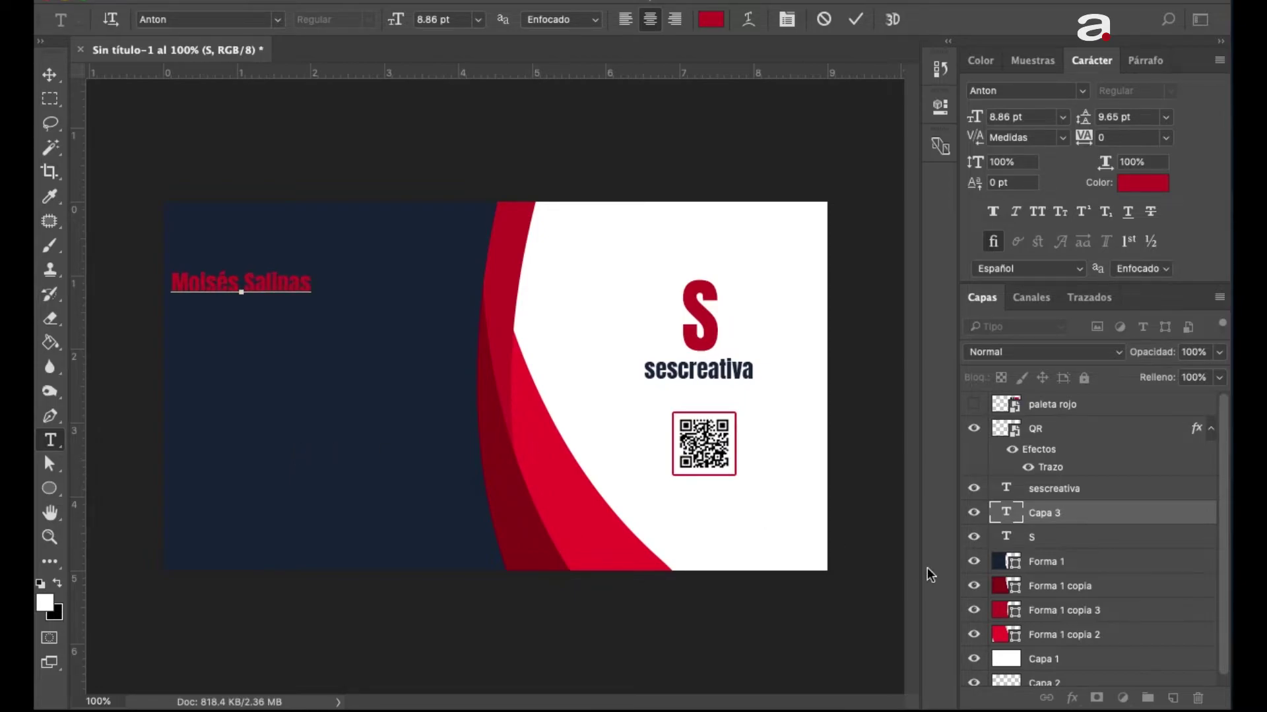
click(1114, 526)
- Shift the name heading to the right and slightly down
key(v)
key(shift+Right)
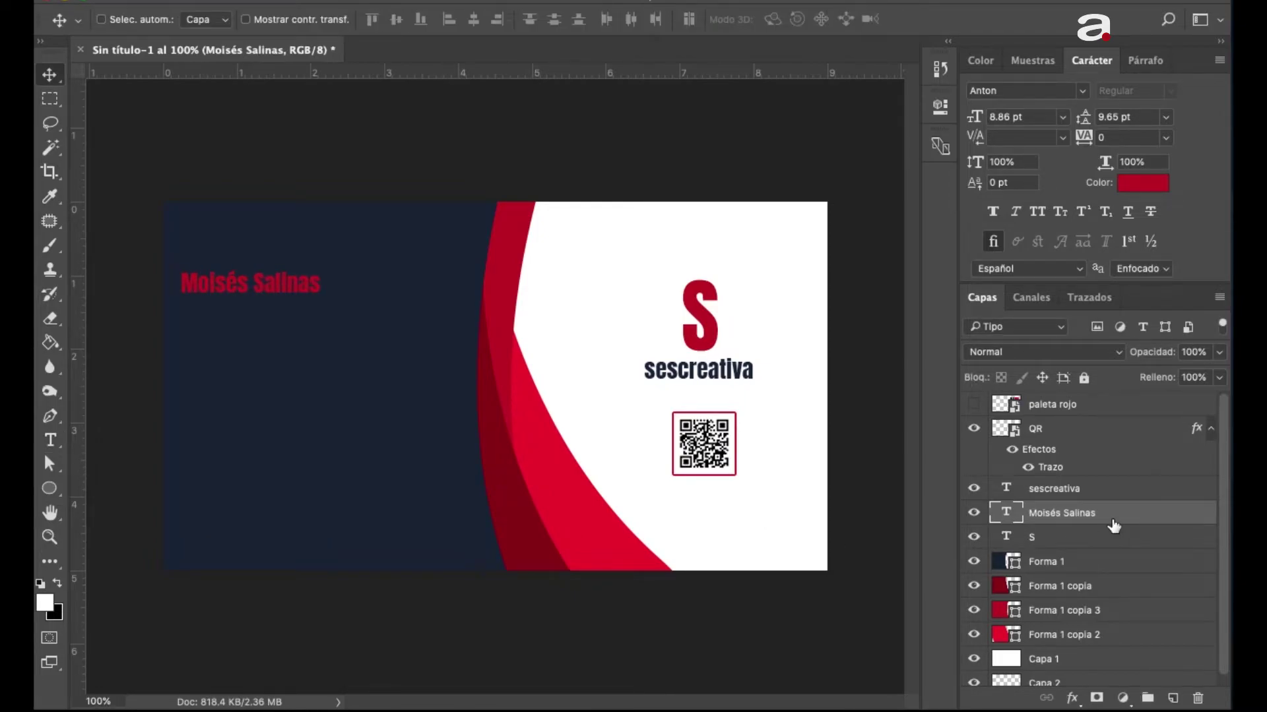
key(shift+Right)
key(shift+Right)
key(shift+Right)
key(shift+Right)
key(shift+Right)
key(shift+Right)
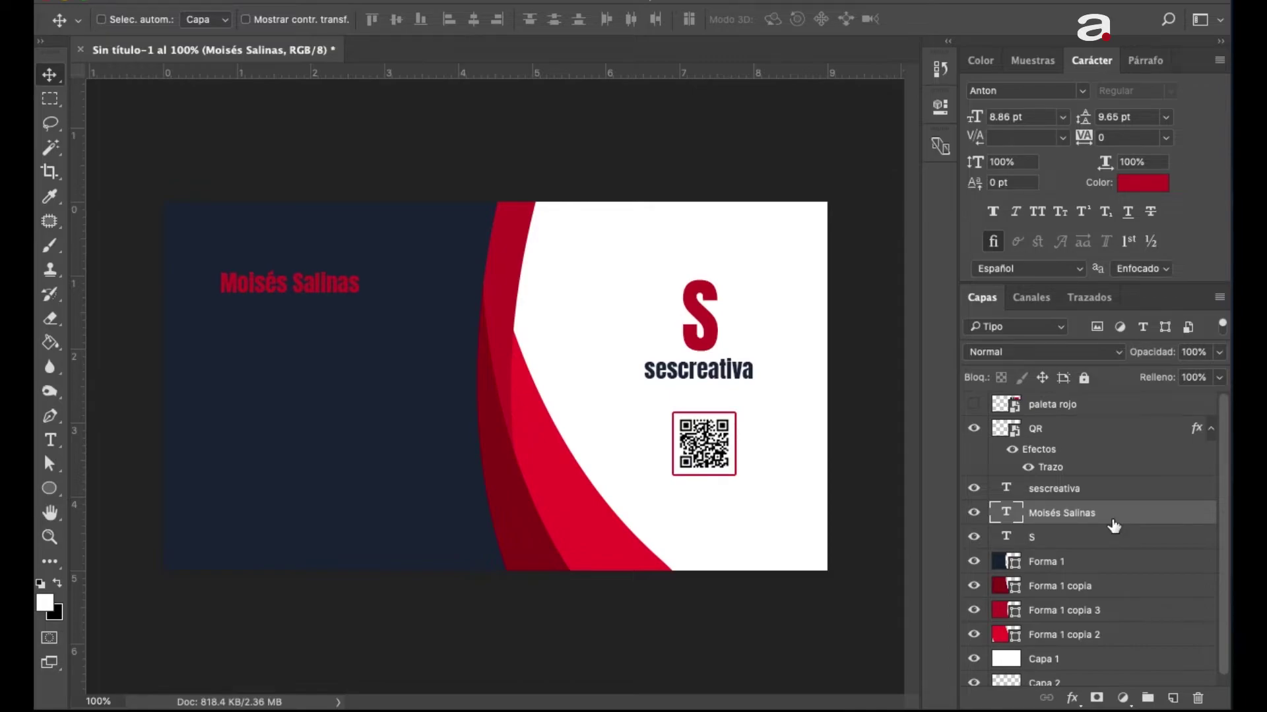
key(shift+Down)
key(shift+Down)
key(Right)
key(Right)
key(Right)
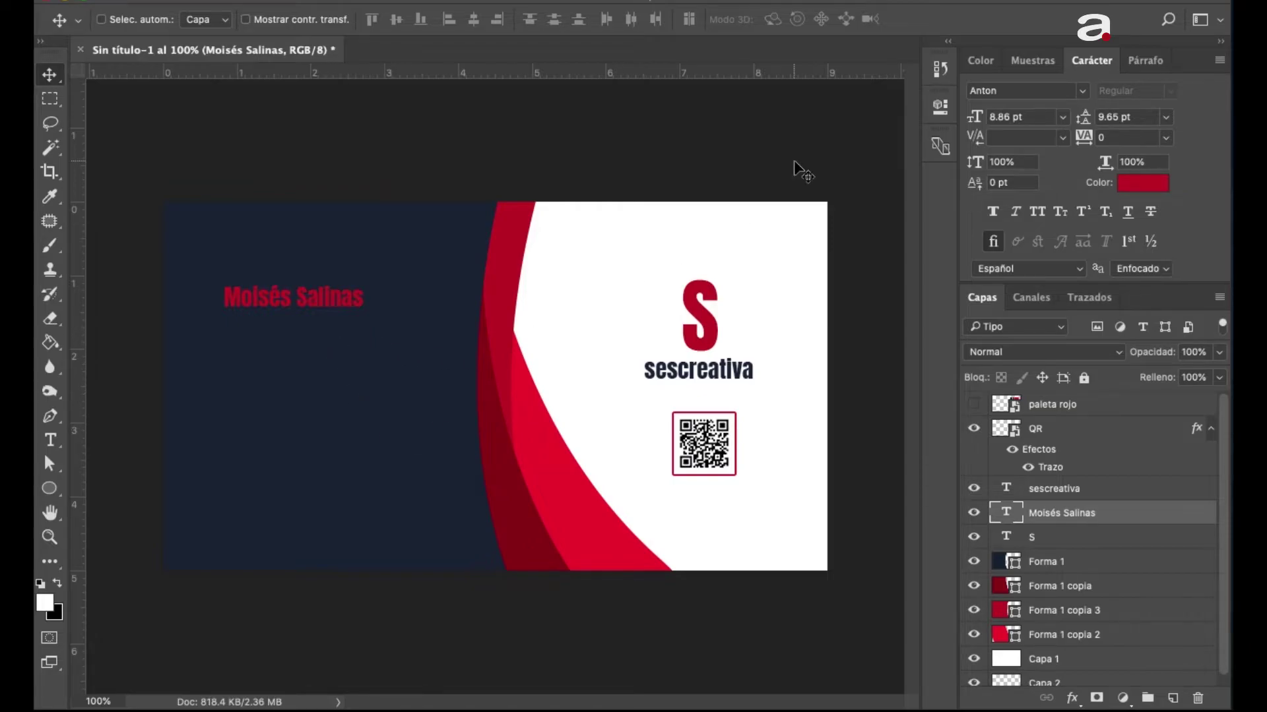
- Set the name heading to the Oswald font in white (#ffffff)
click(1083, 97)
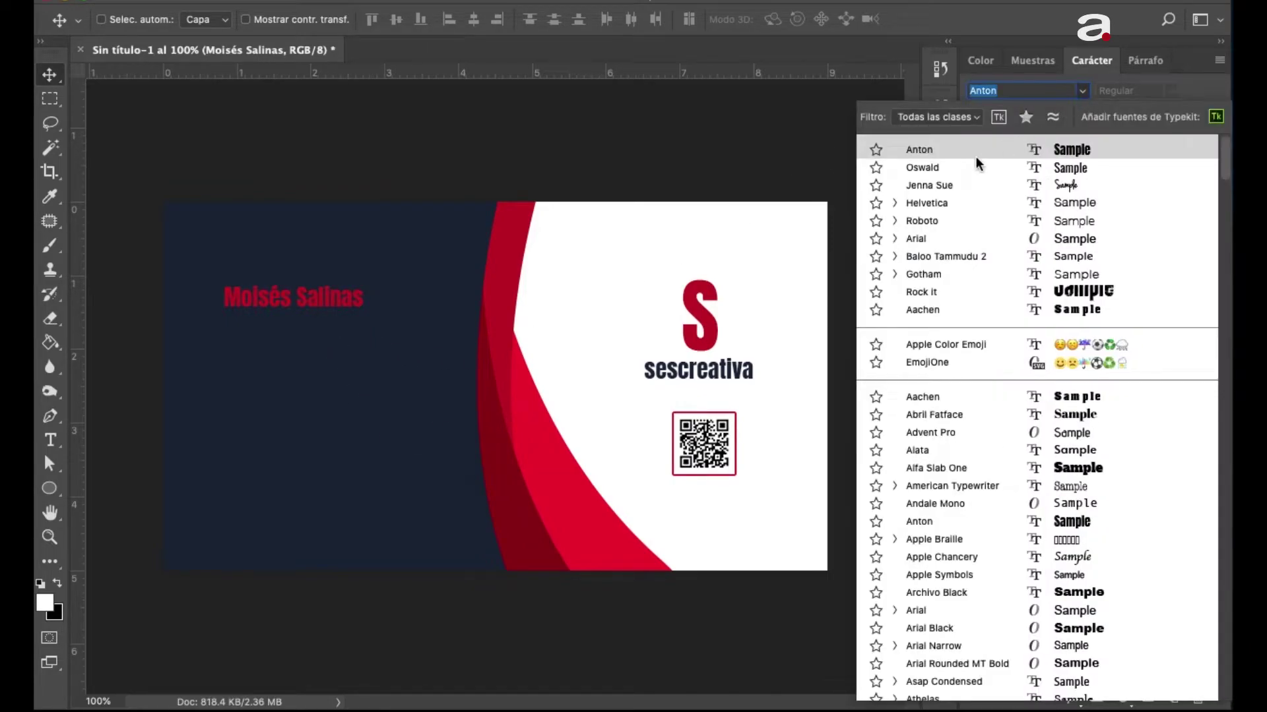
click(955, 168)
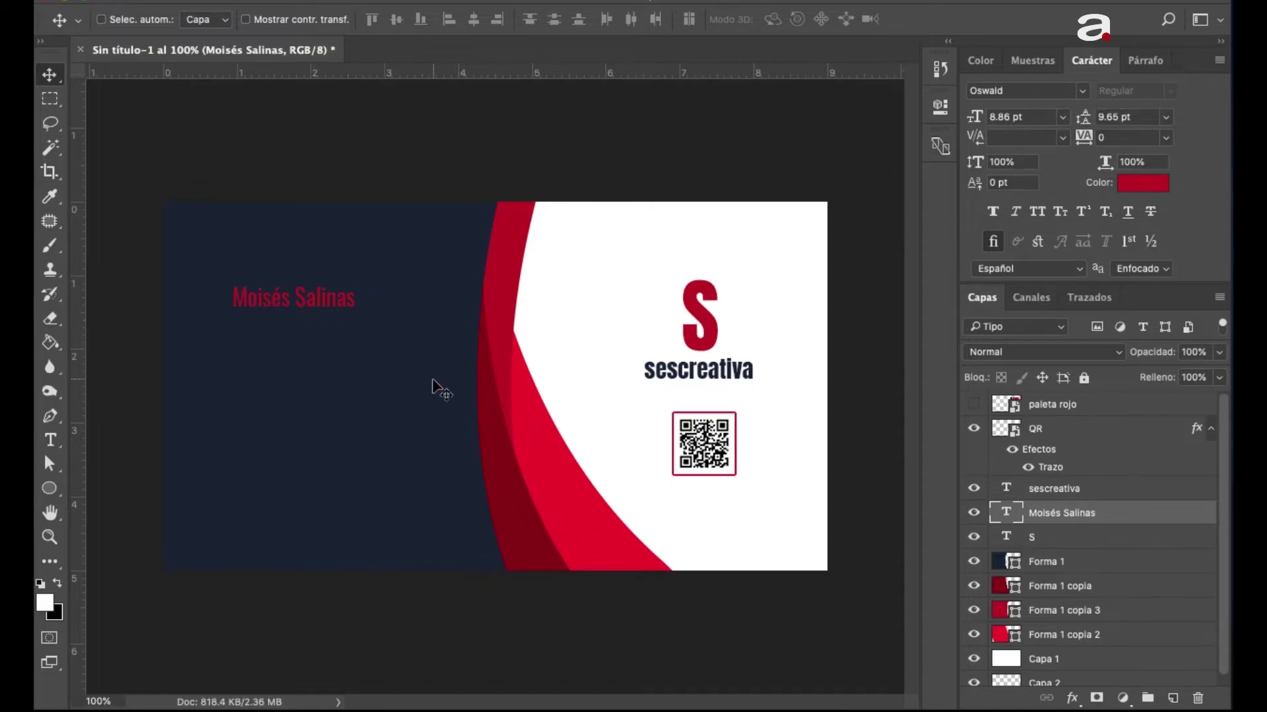
click(1140, 196)
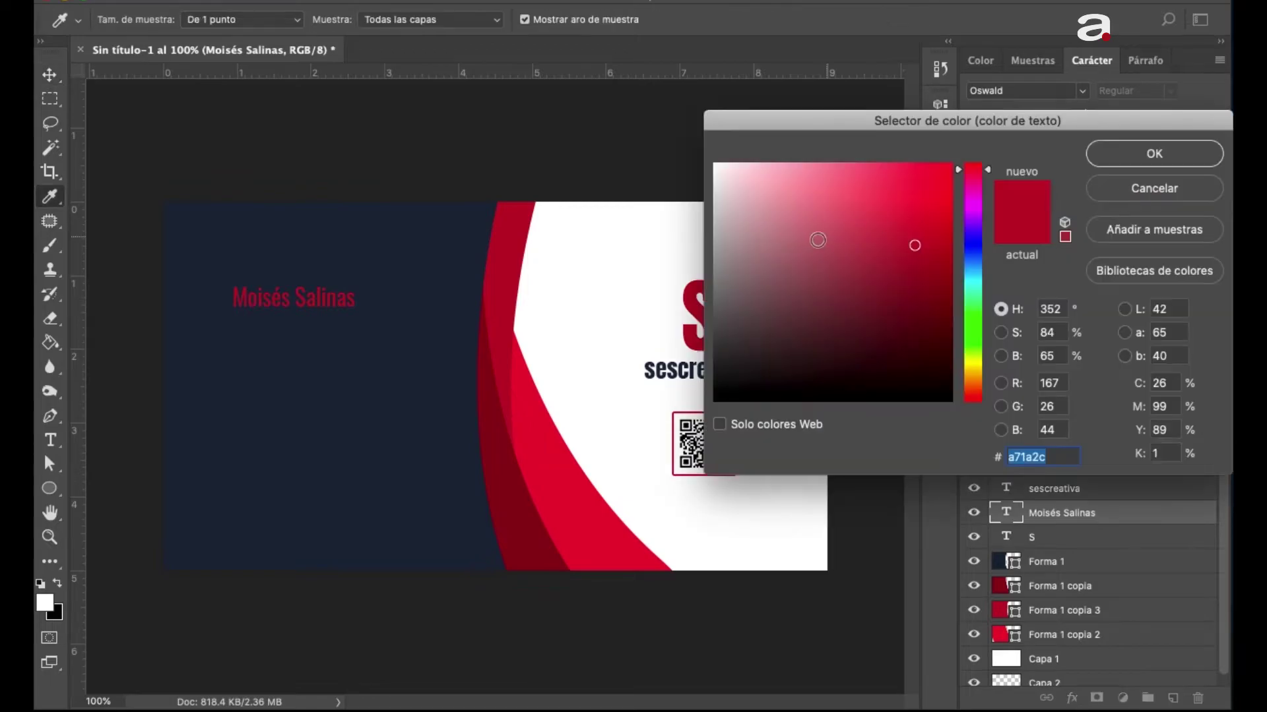
click(716, 166)
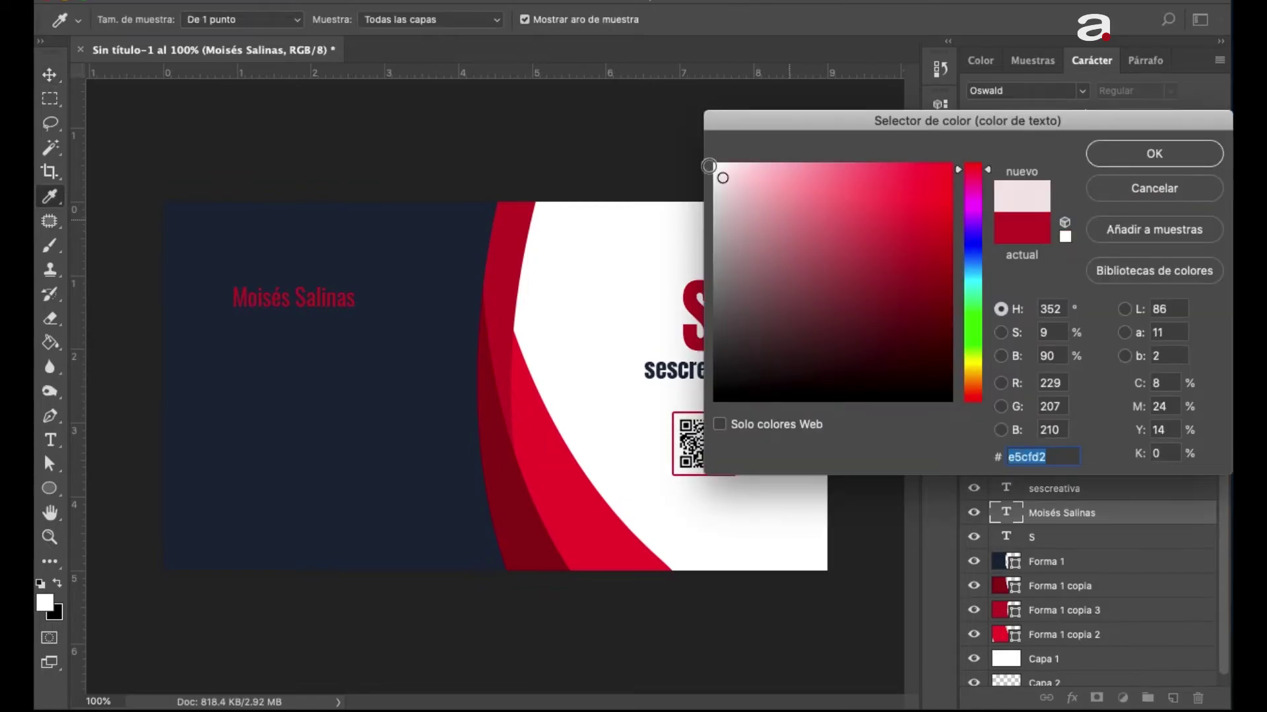
click(1108, 156)
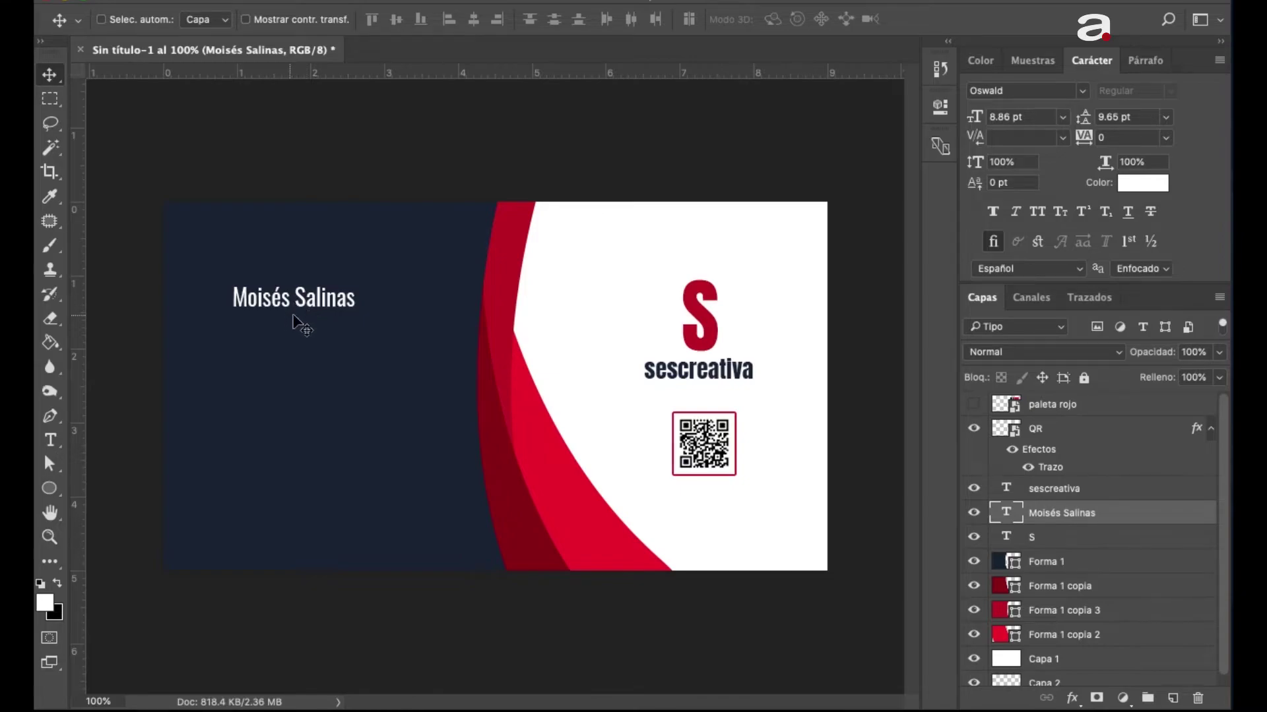
- Apply Faux Bold to the first name only, leaving the surname regular
key(t)
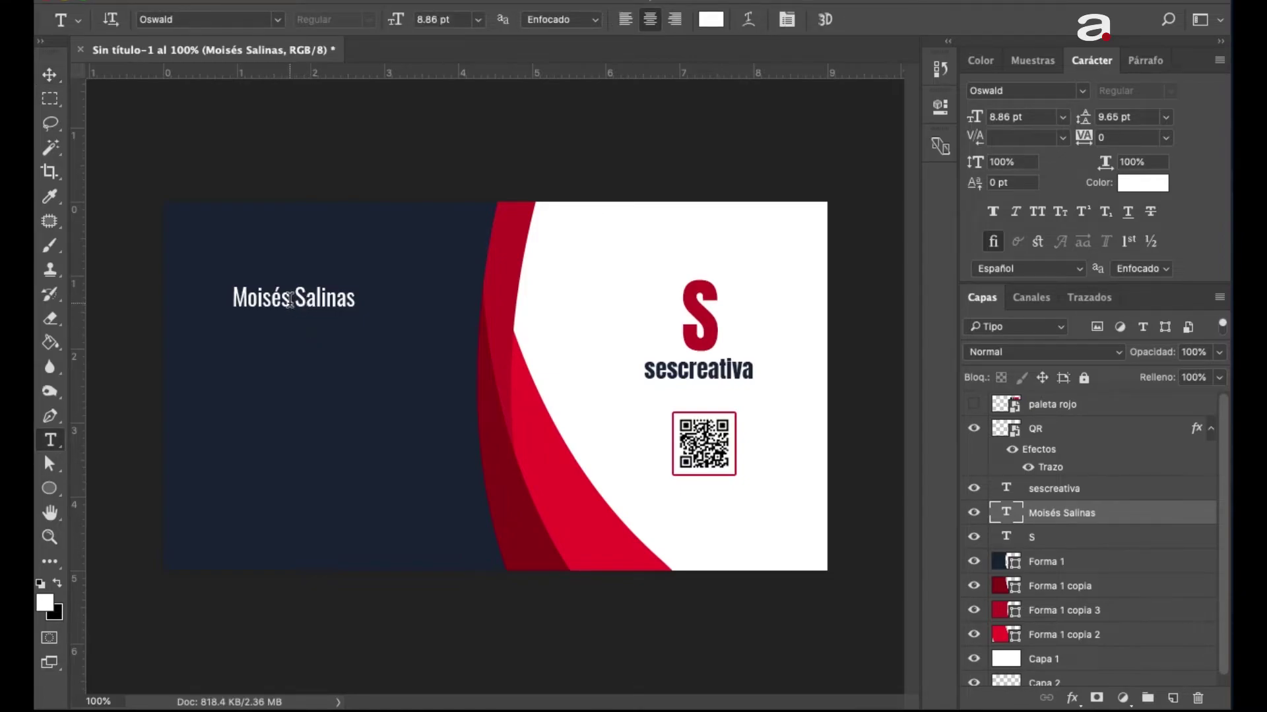
click(291, 299)
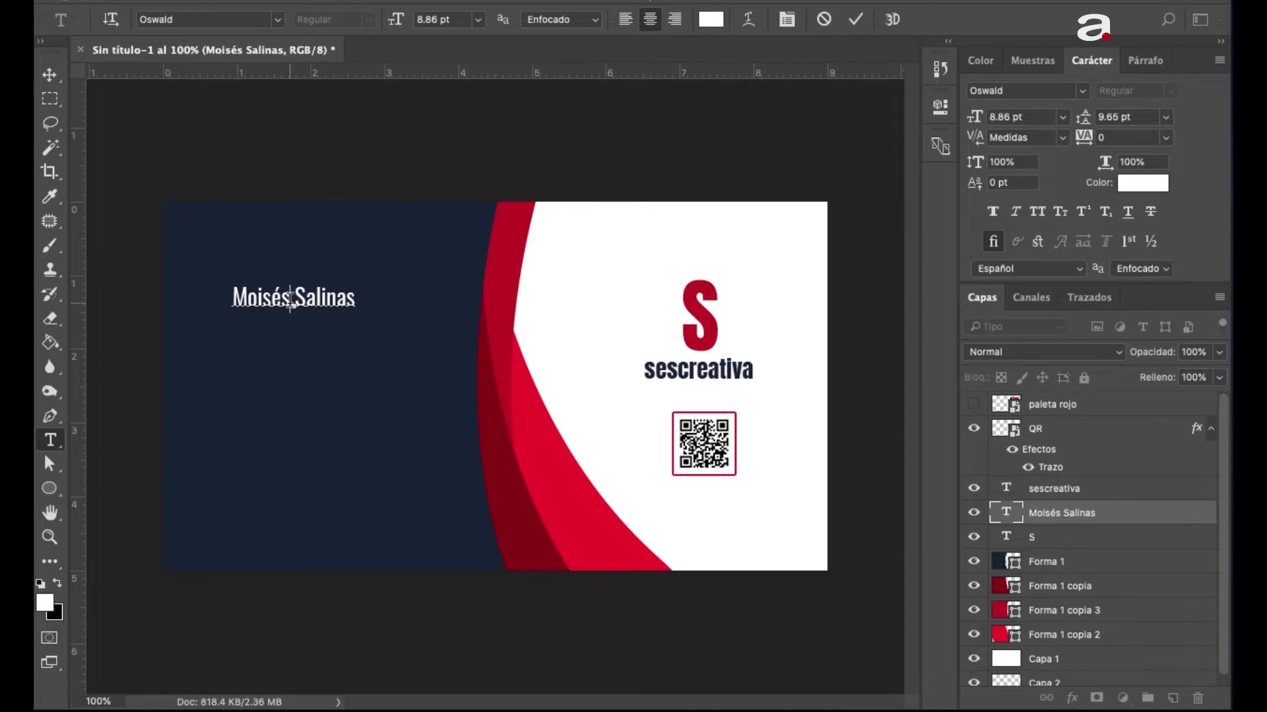
key(shift+Left)
key(shift+Left)
key(shift+Left)
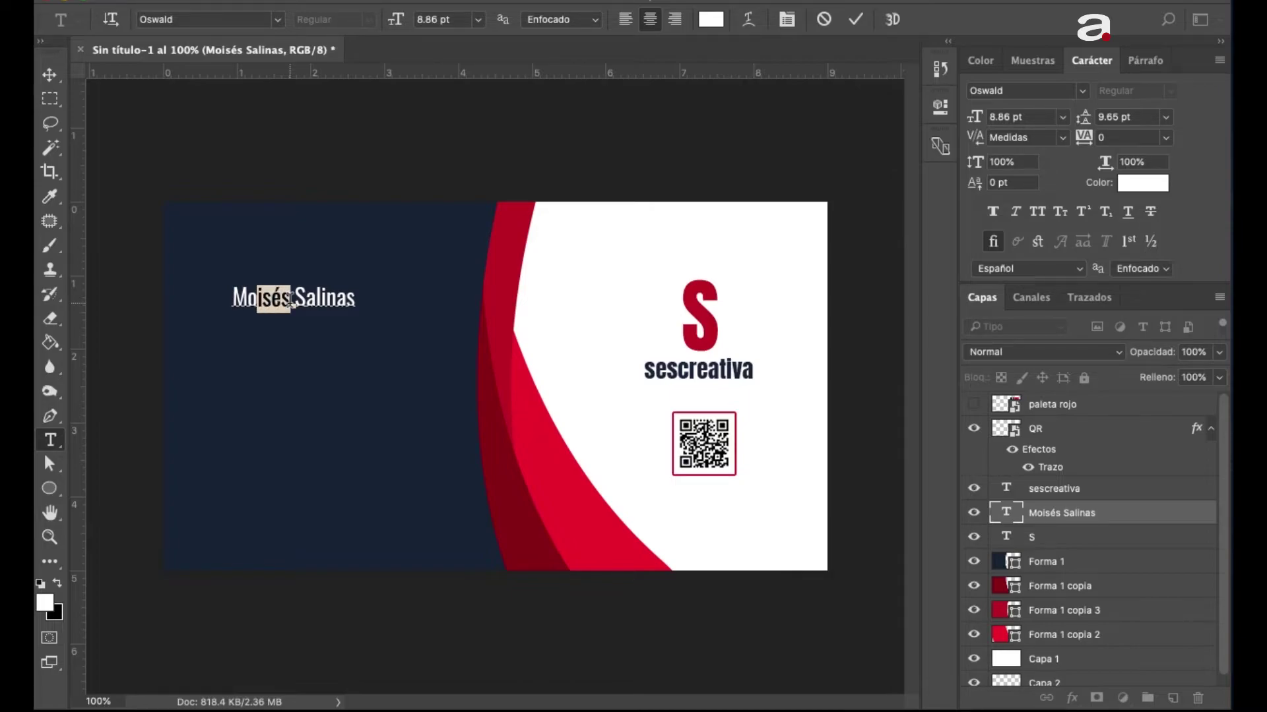
key(shift+Left)
key(shift+Left)
key(shift+Left)
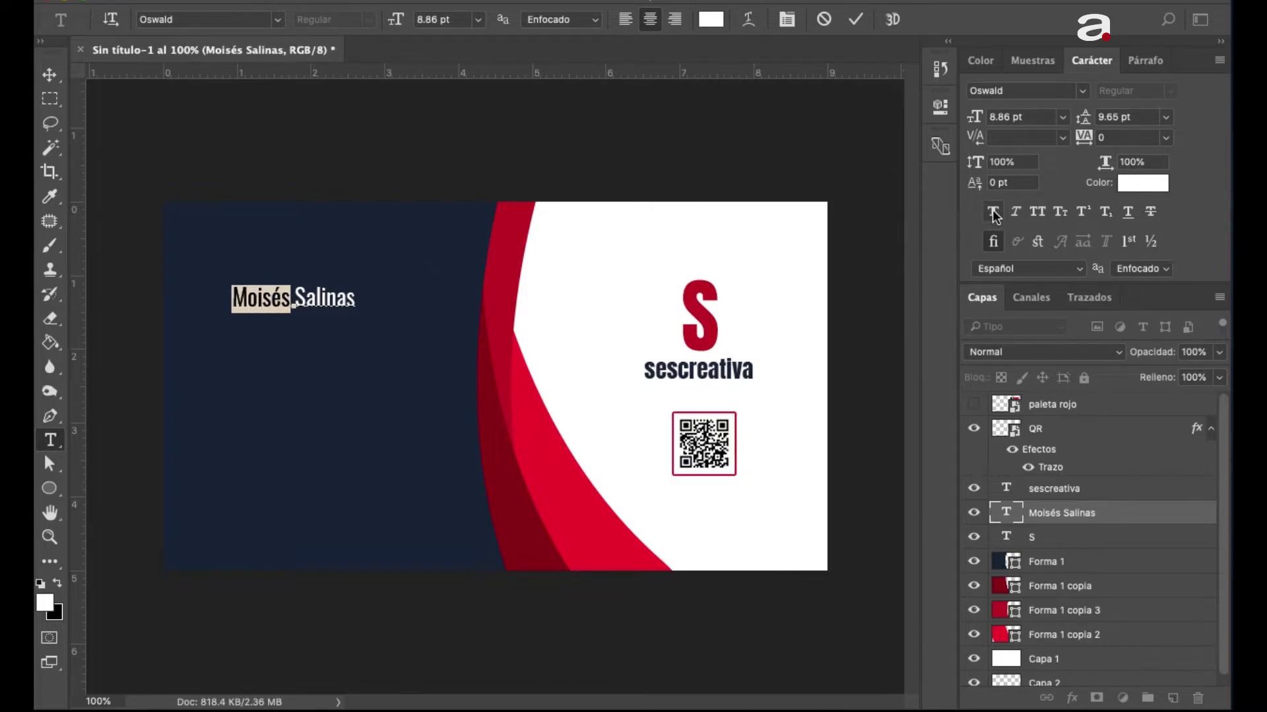
click(992, 212)
click(1122, 515)
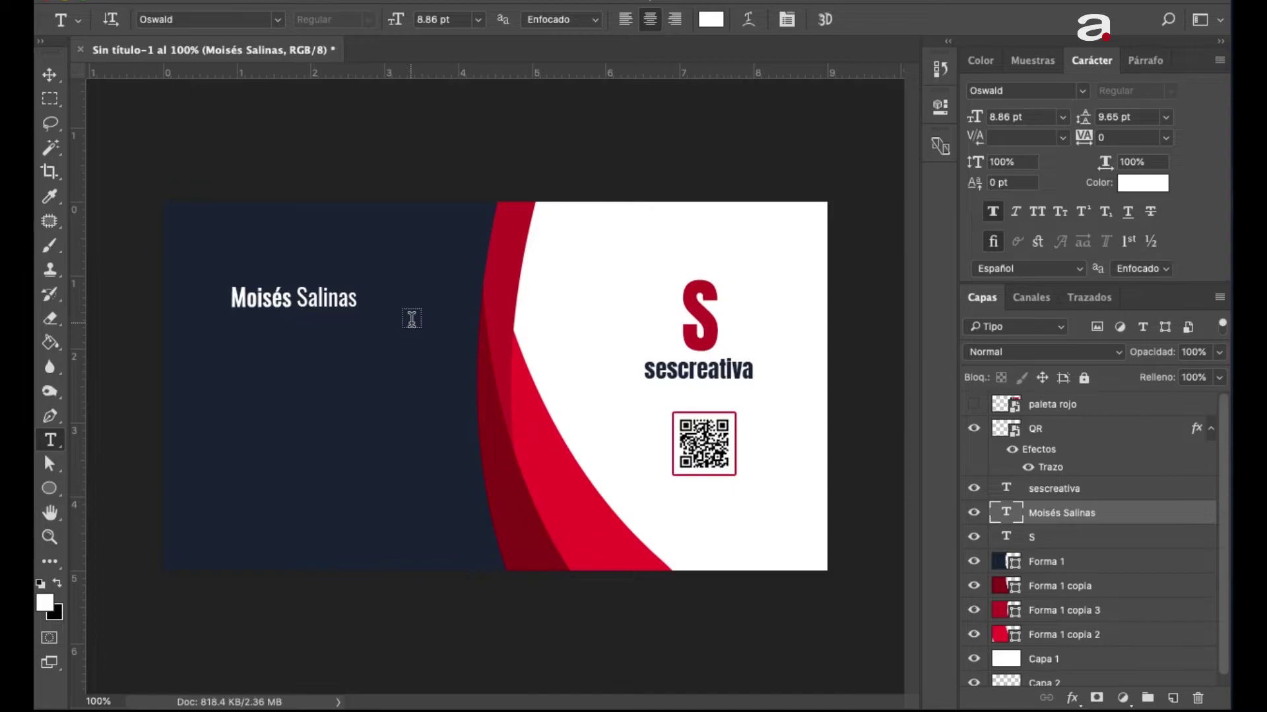
- Nudge the name heading slightly right with the arrow keys
key(v)
key(Right)
key(Right)
key(Right)
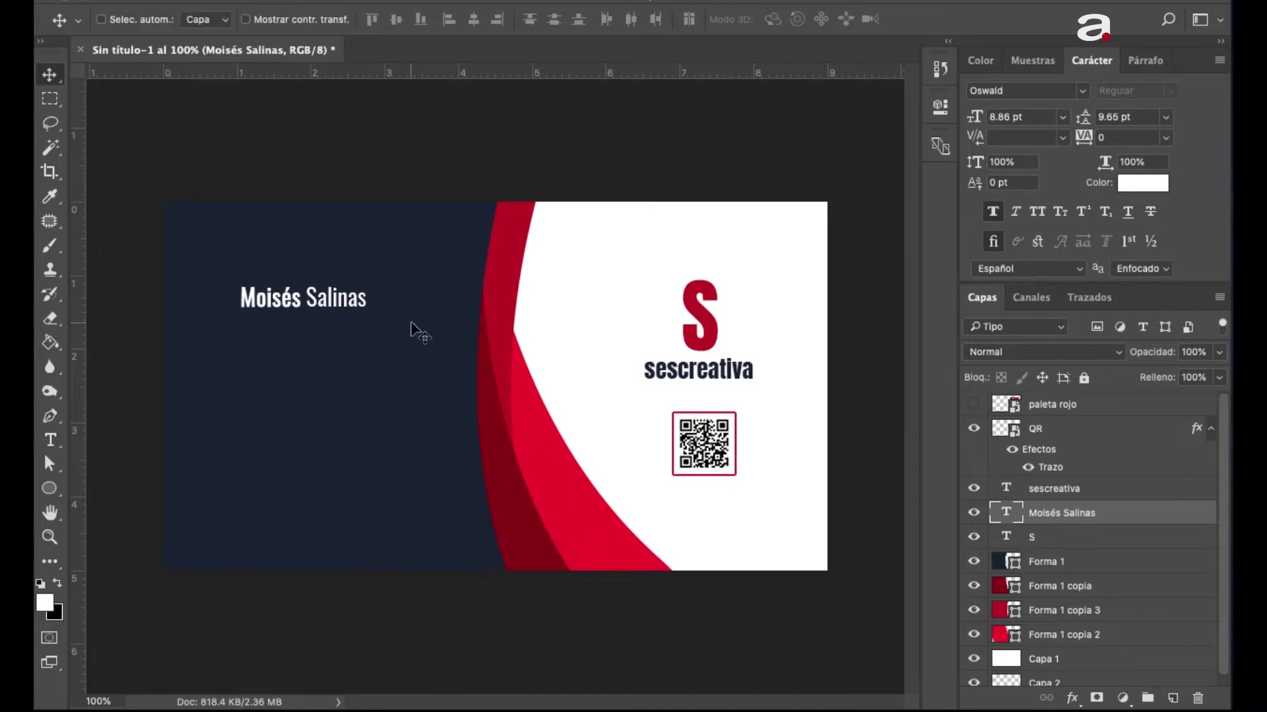
key(Down)
key(Down)
key(Down)
key(Left)
key(Left)
key(Left)
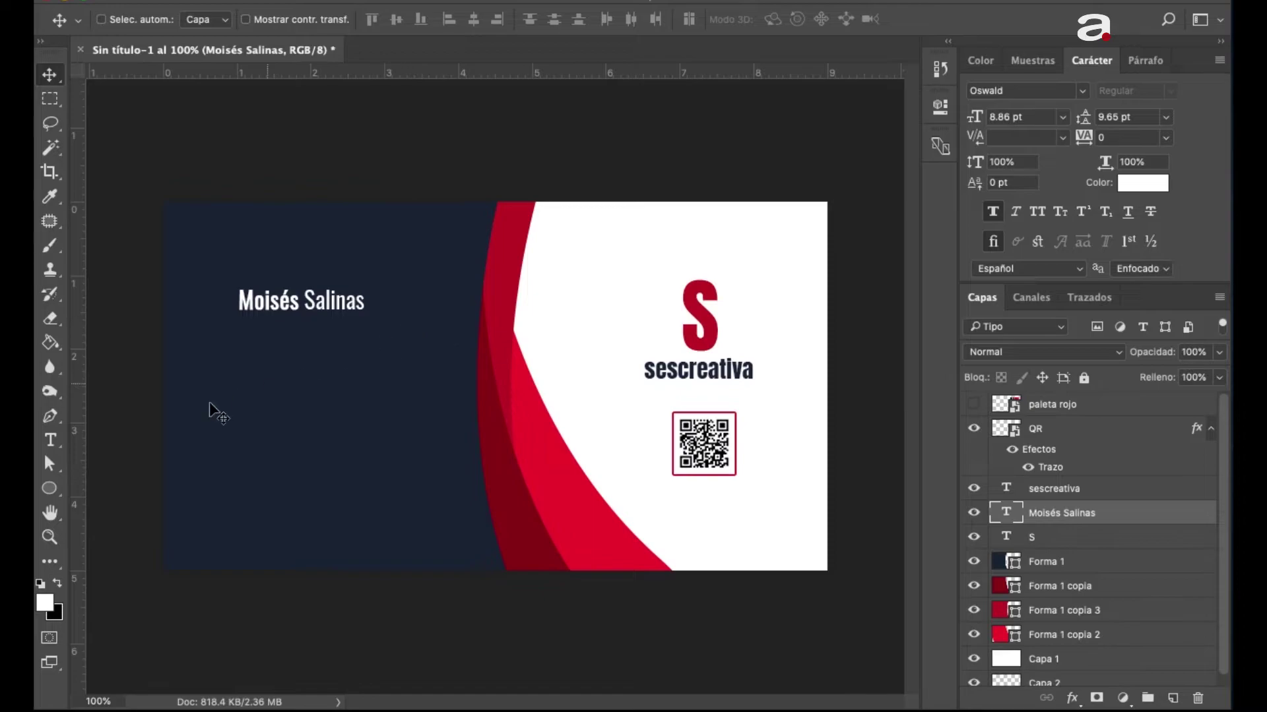
- Add a non-bold 'Diseñador Gráfico' text line below the name
click(50, 445)
click(264, 389)
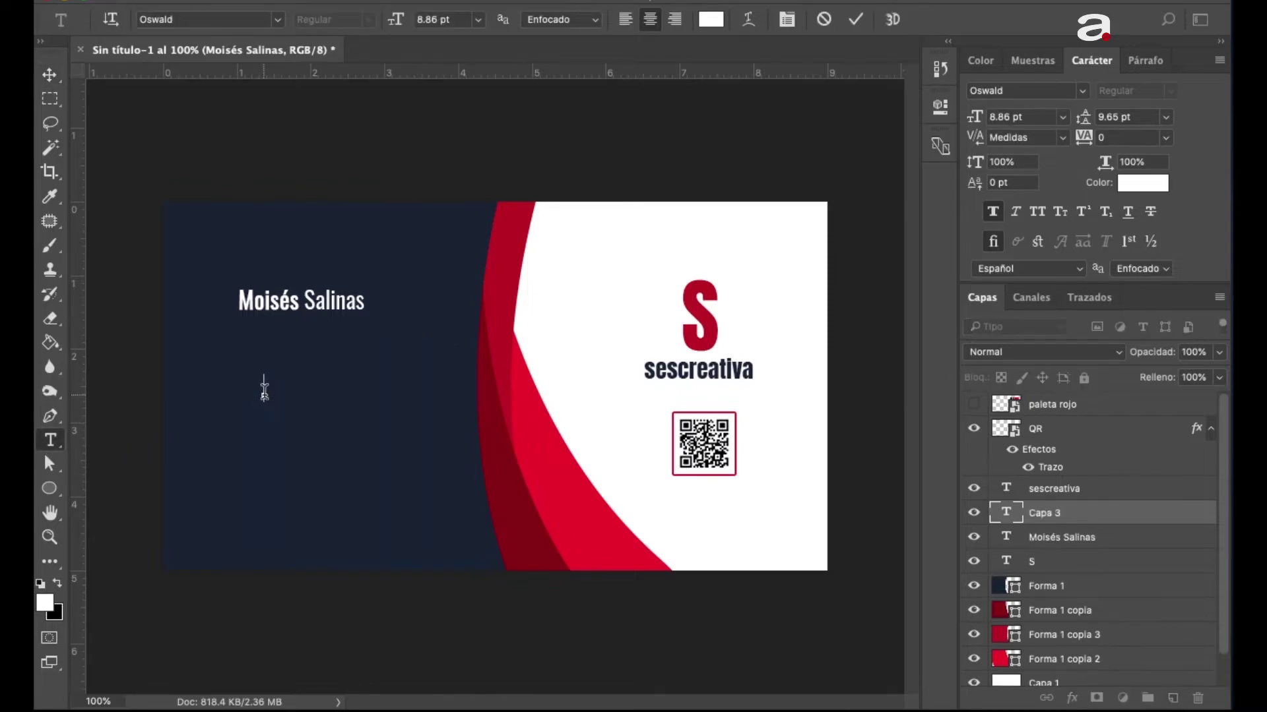
text(Dis)
text(eñador Gr)
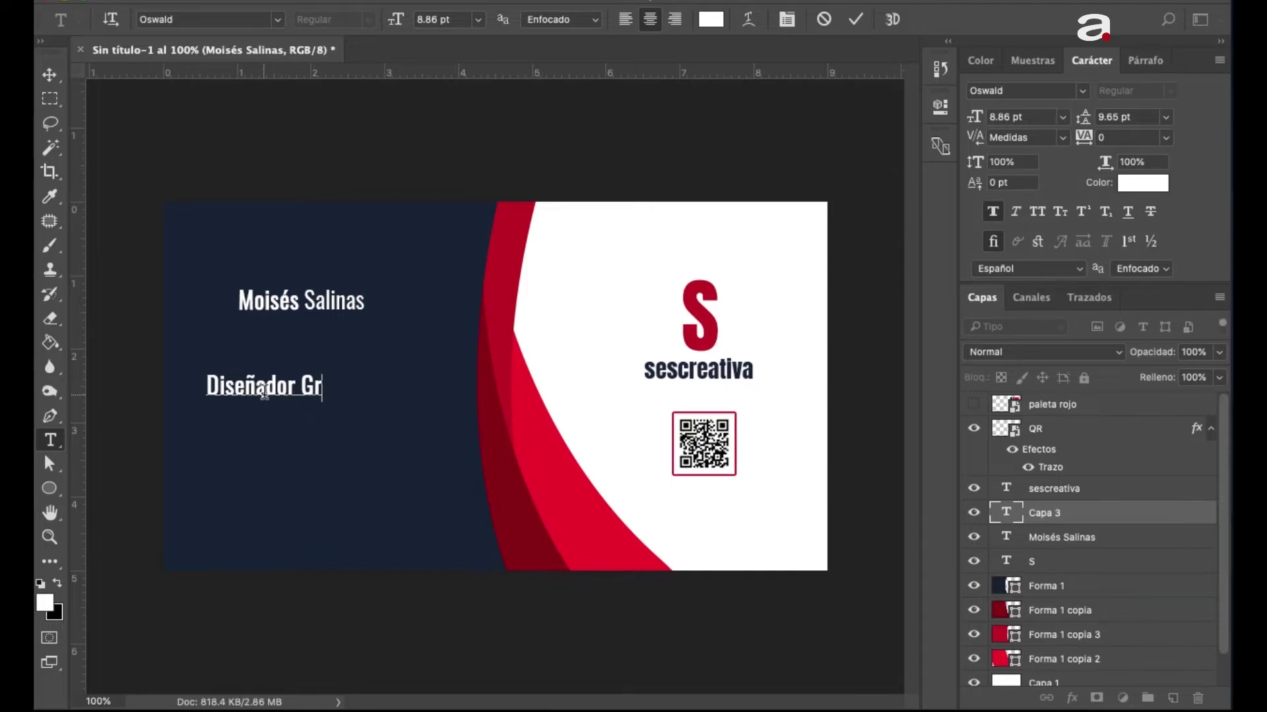
text(áfico)
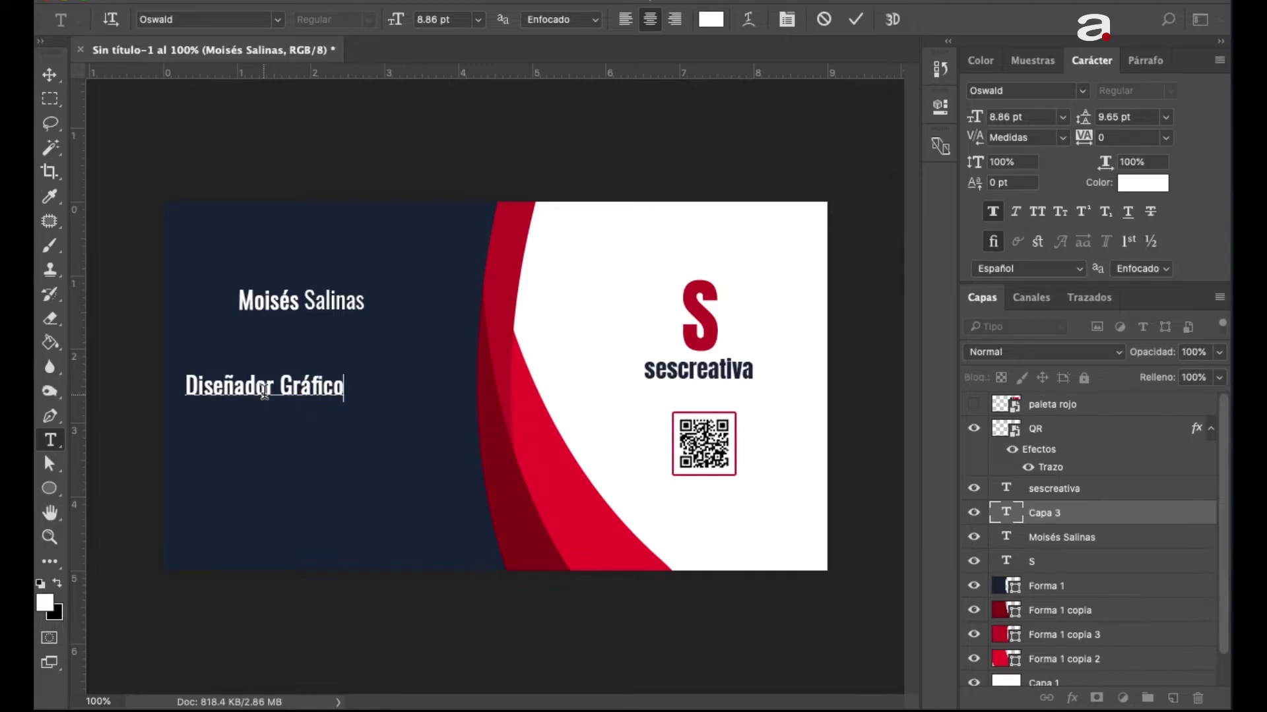
click(994, 214)
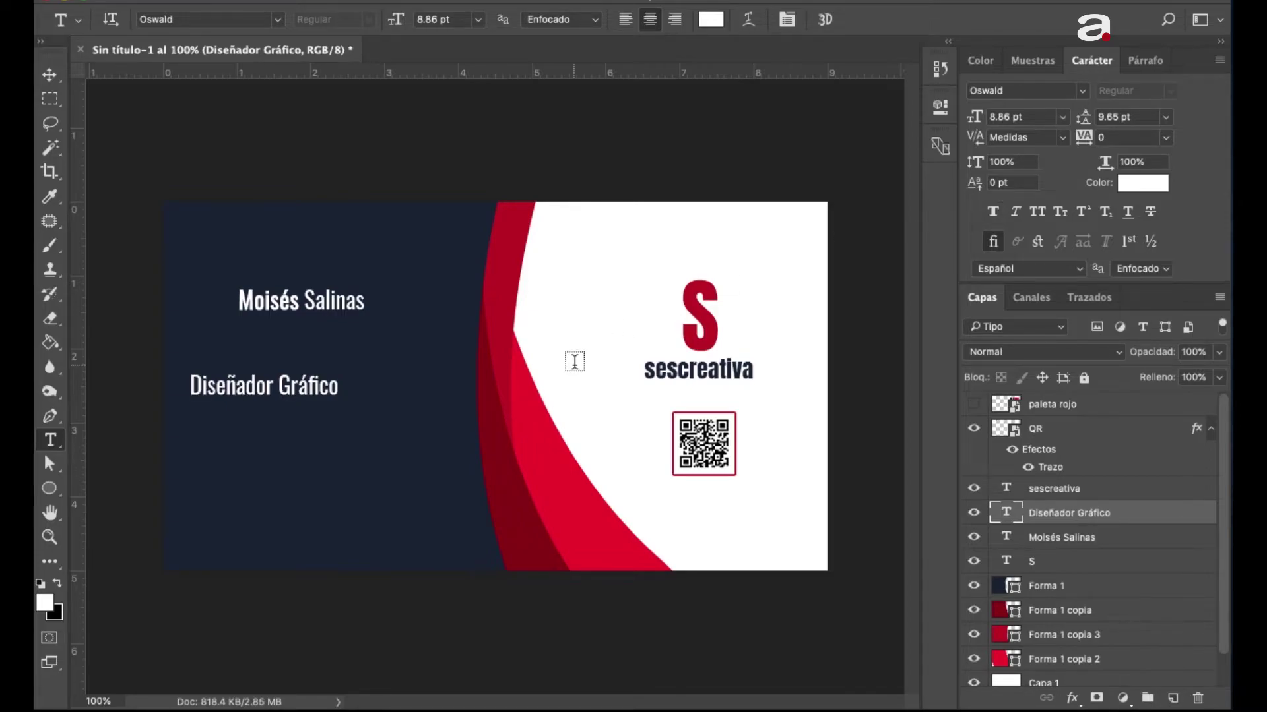
- Scale the subtitle to about 65.9% and position it just under the name
key(ctrl+t)
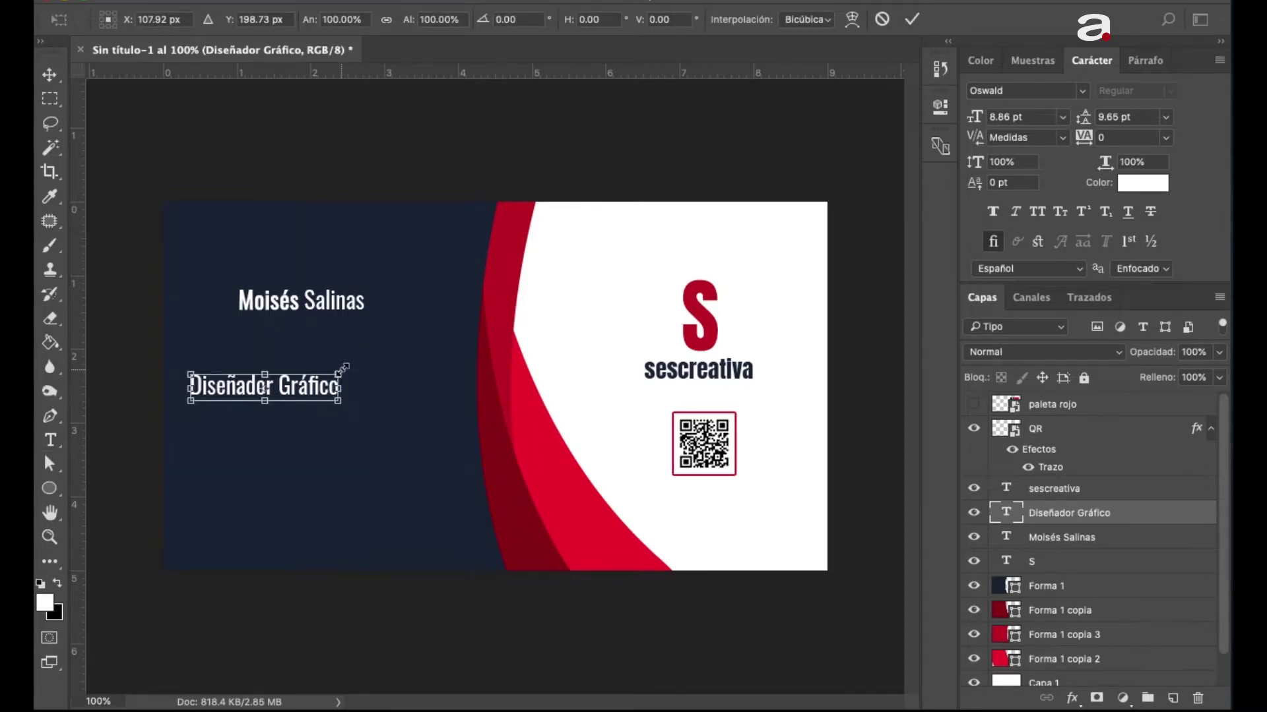
mouse_move(339, 372)
mouse_down()
mouse_move(289, 384)
mouse_move(311, 336)
mouse_up()
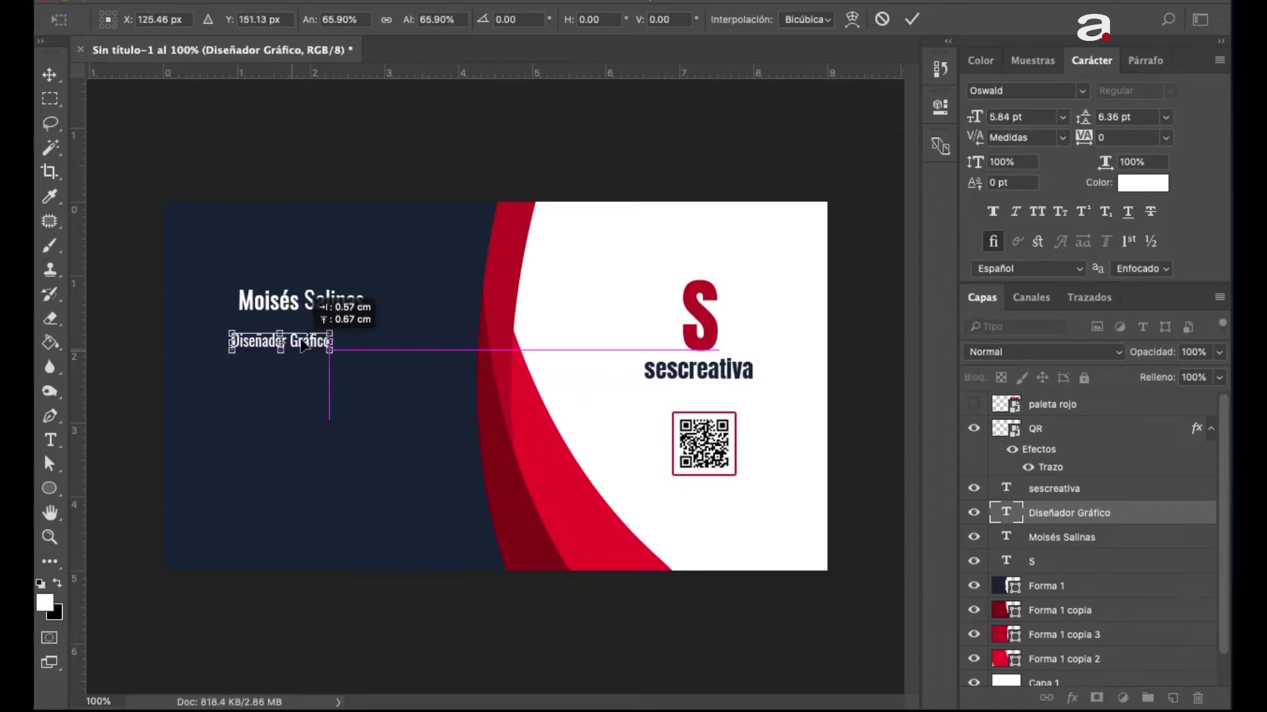
key(Right)
key(Right)
key(Up)
key(Up)
key(Up)
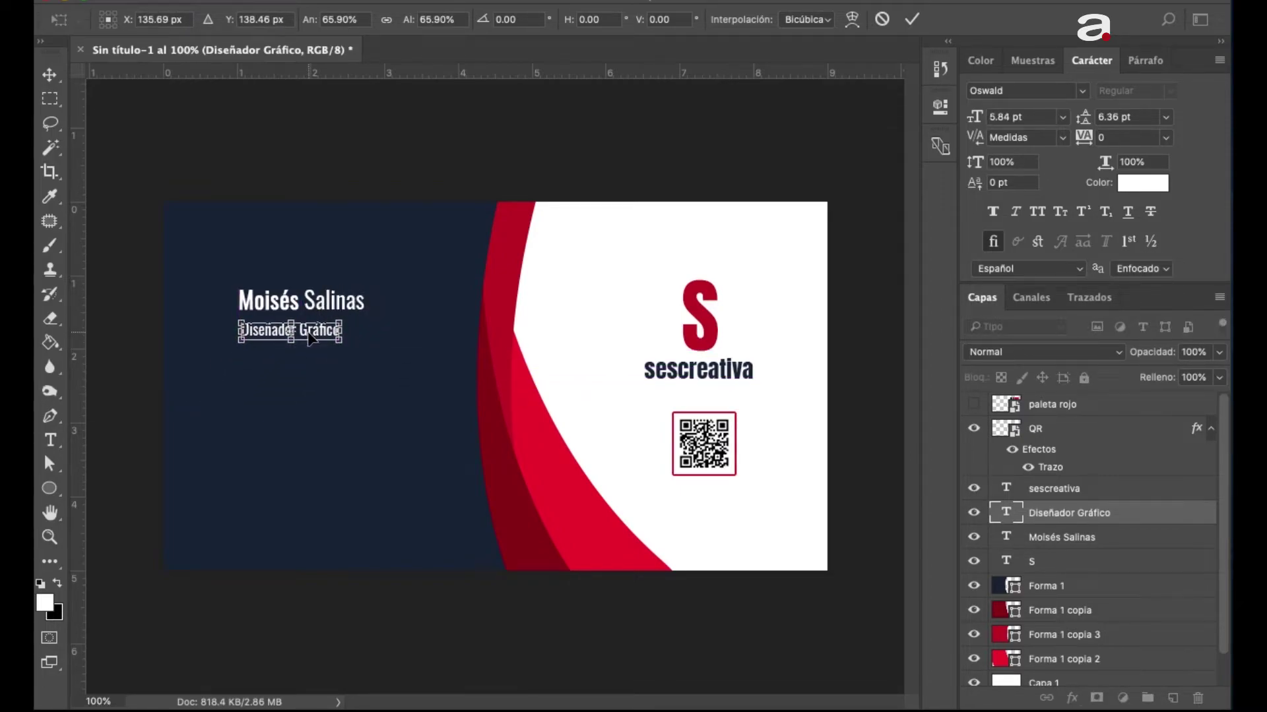
key(Up)
key(Up)
key(Up)
key(Return)
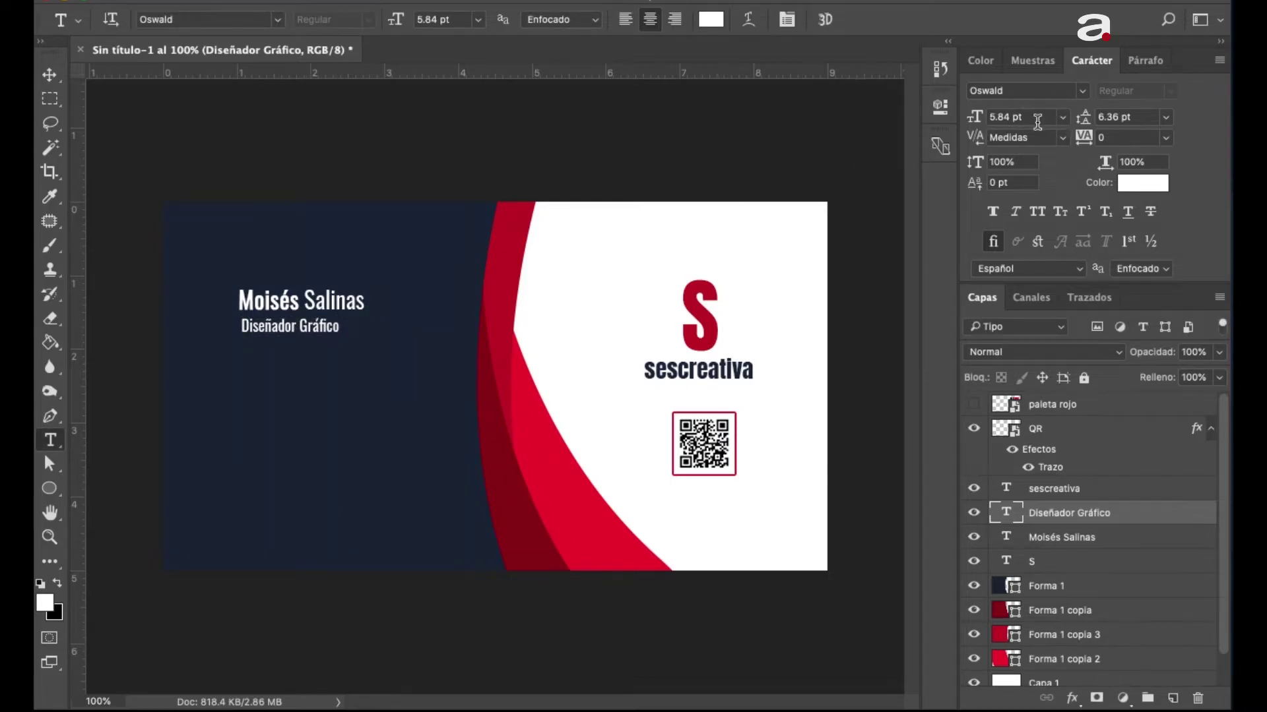
- Set the subtitle to 7 pt and the name to 10 pt
double_click(1003, 117)
text(7)
key(Return)
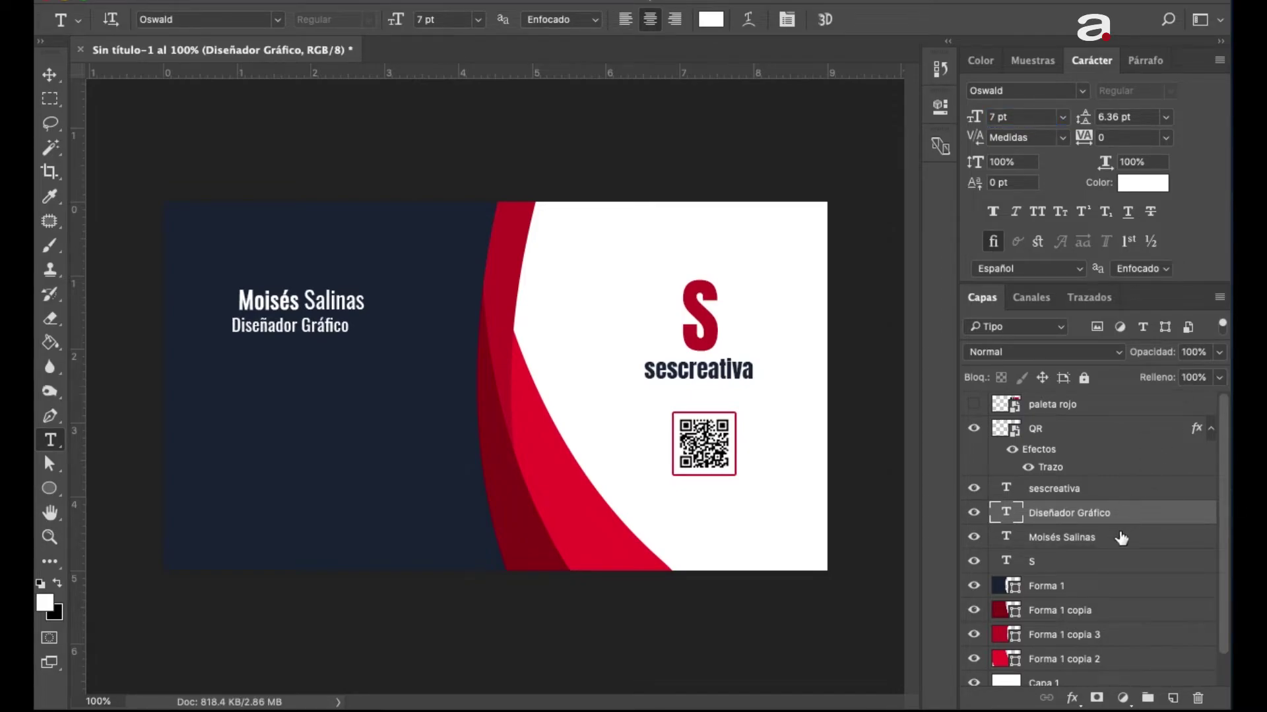
click(1119, 537)
double_click(1016, 117)
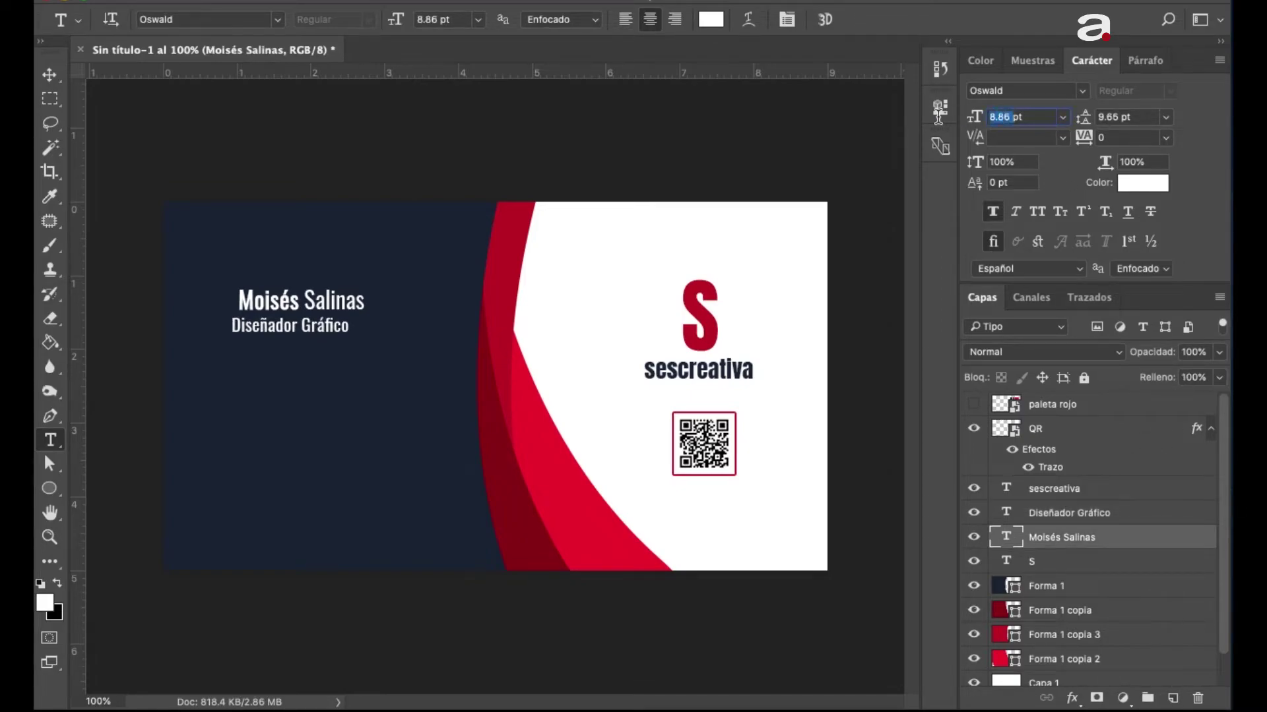
text(10)
key(Return)
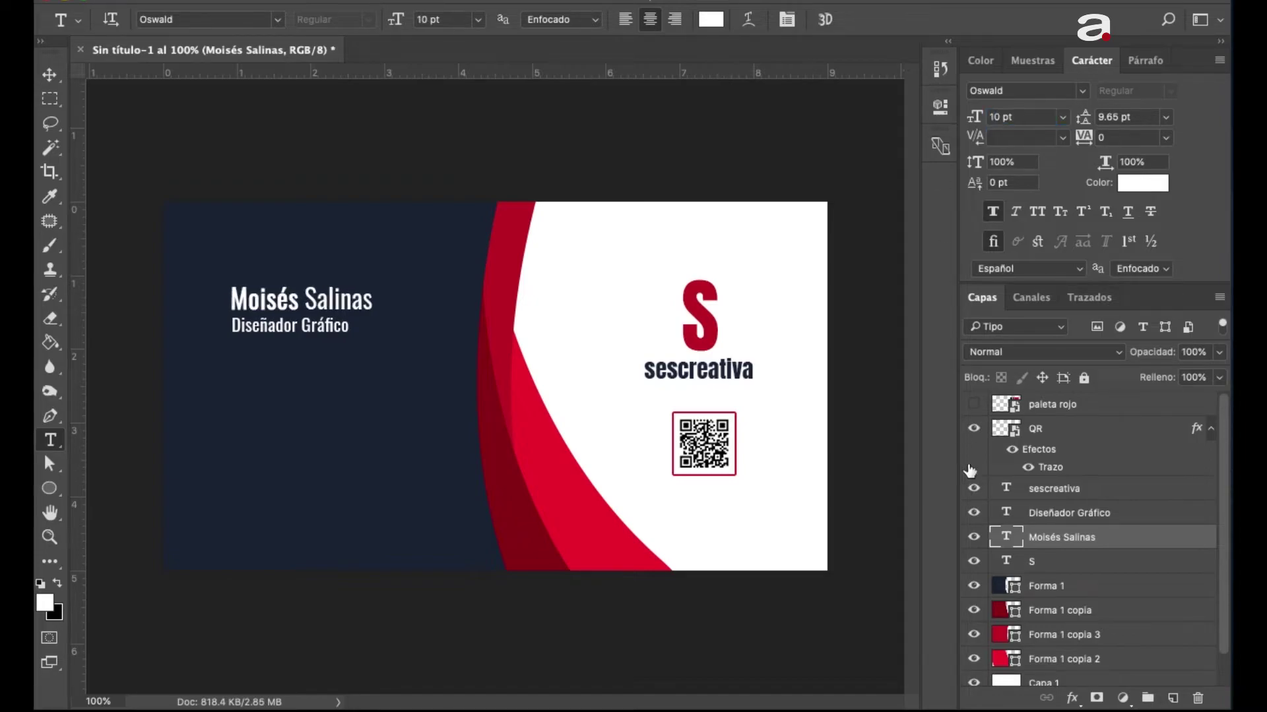
- Nudge the name and subtitle together slightly up and to the left
shift+click(1133, 521)
key(v)
key(Left)
key(Left)
key(Left)
key(Left)
key(Left)
key(Left)
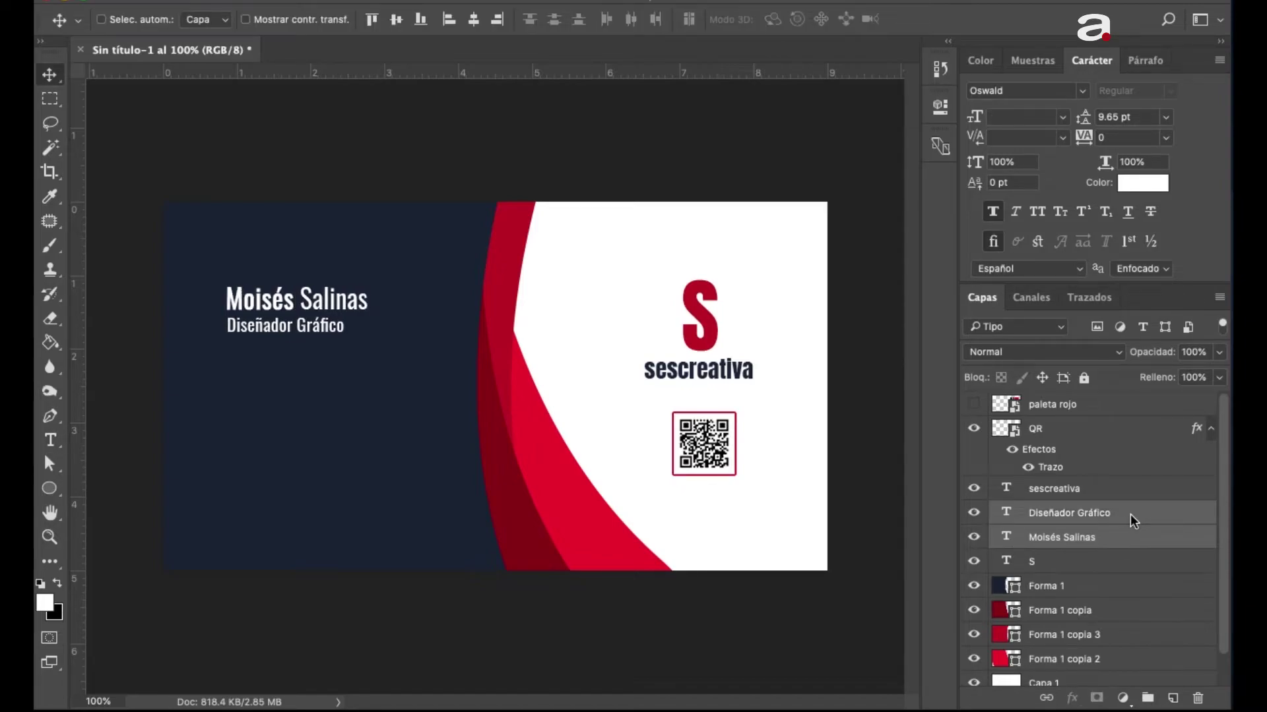
key(Up)
key(Up)
key(Up)
key(Up)
key(Up)
key(Up)
key(Left)
key(Left)
key(Left)
key(Left)
key(Left)
key(Left)
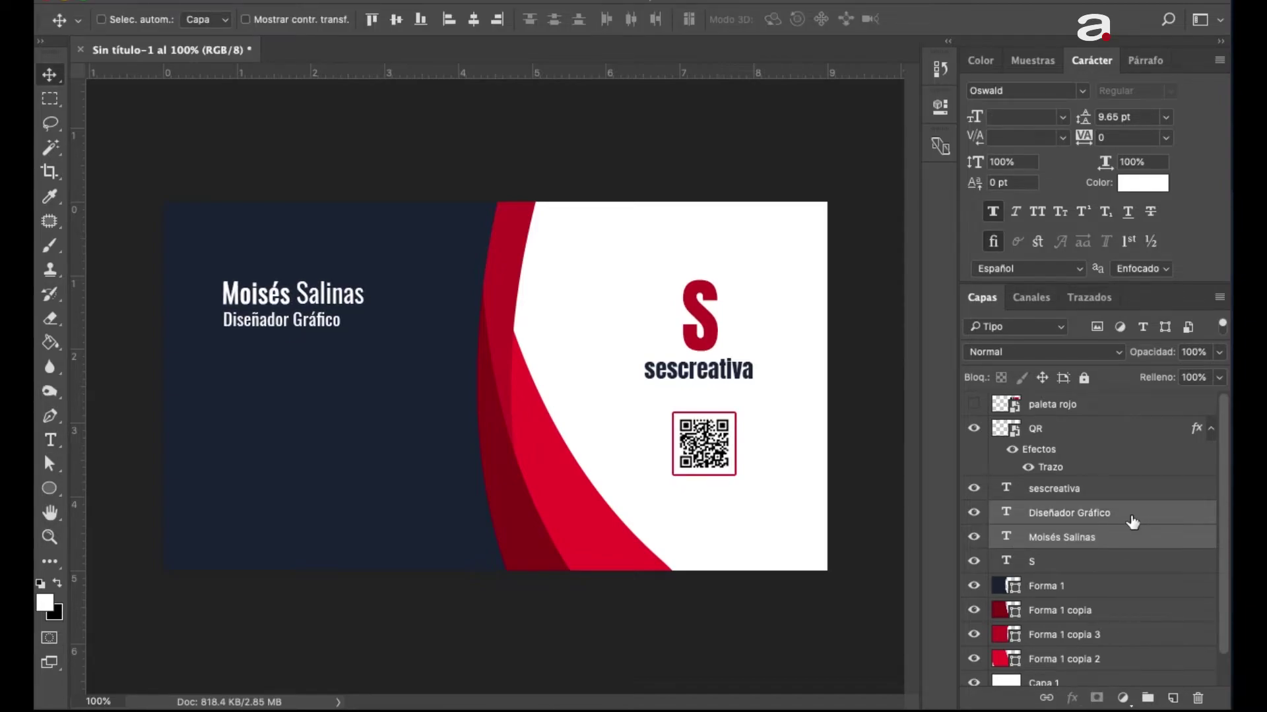
key(Up)
key(Up)
key(Up)
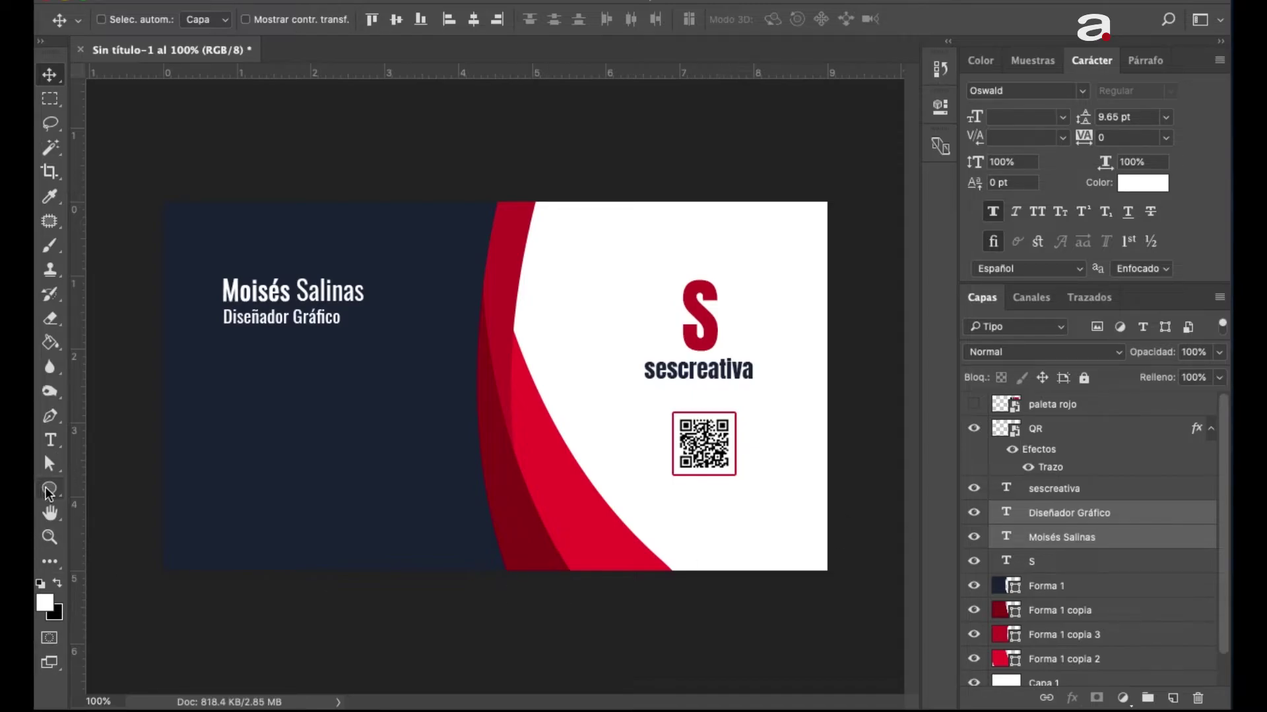
- Draw a thin rectangle bar beneath the Diseñador Gráfico subtitle
click(48, 493)
click(113, 485)
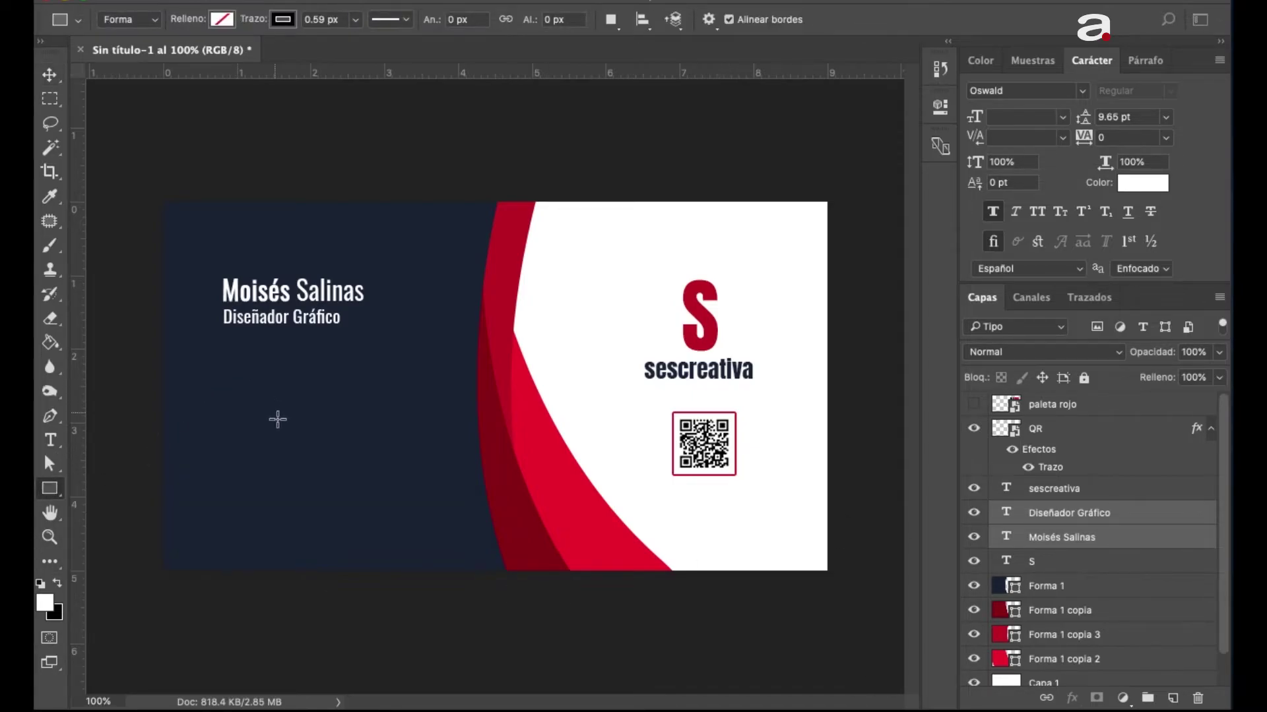
key(ctrl+plus)
key(ctrl+plus)
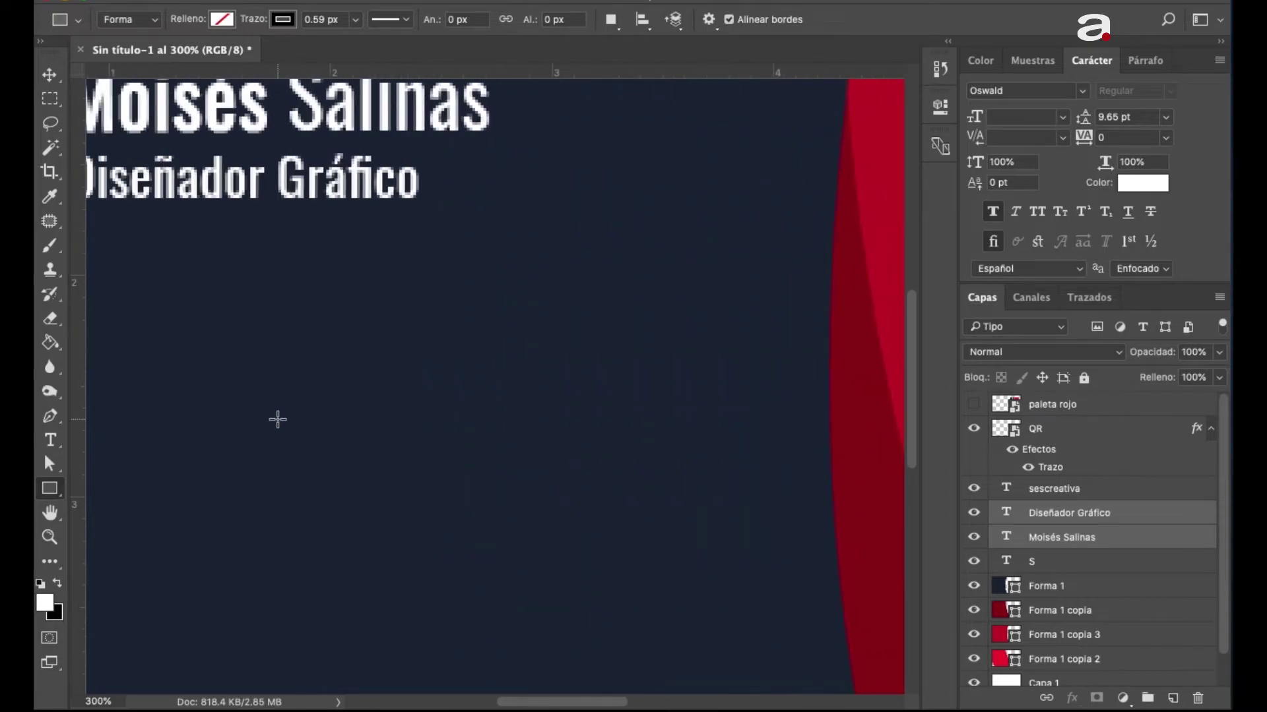
scroll(278, 420, left, 3)
scroll(278, 419, up, 1)
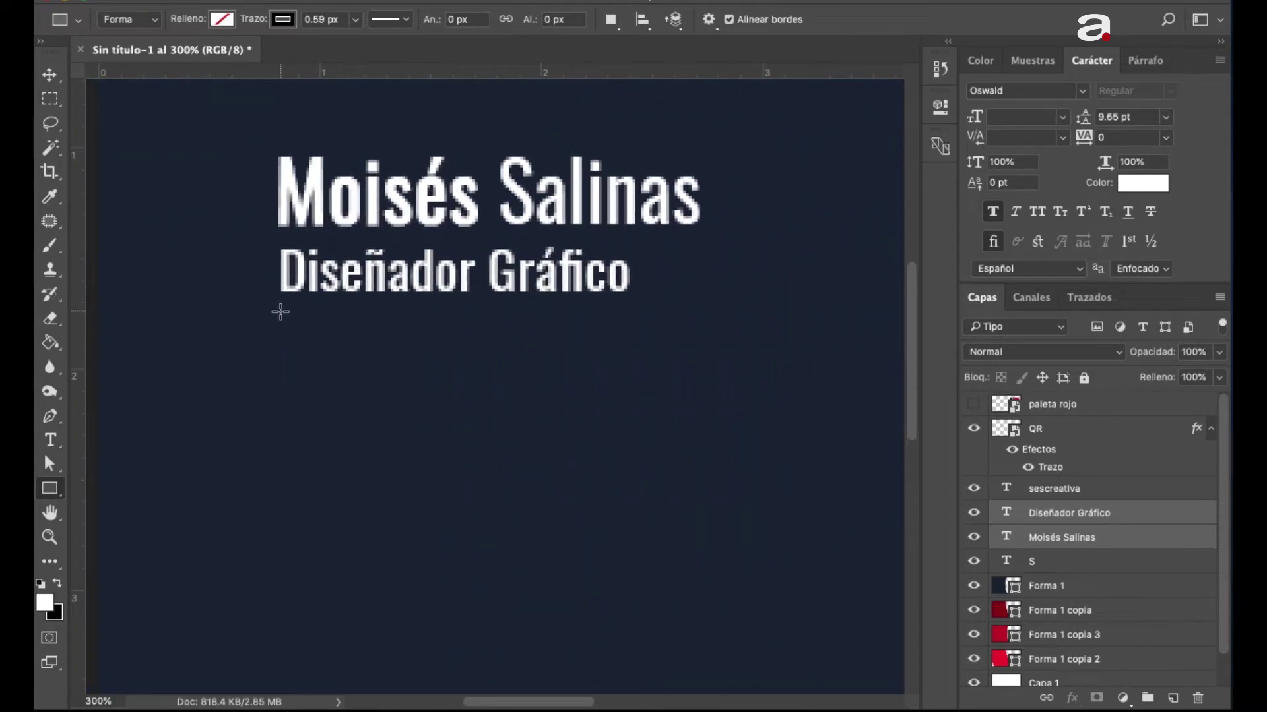
drag(281, 311, 477, 308)
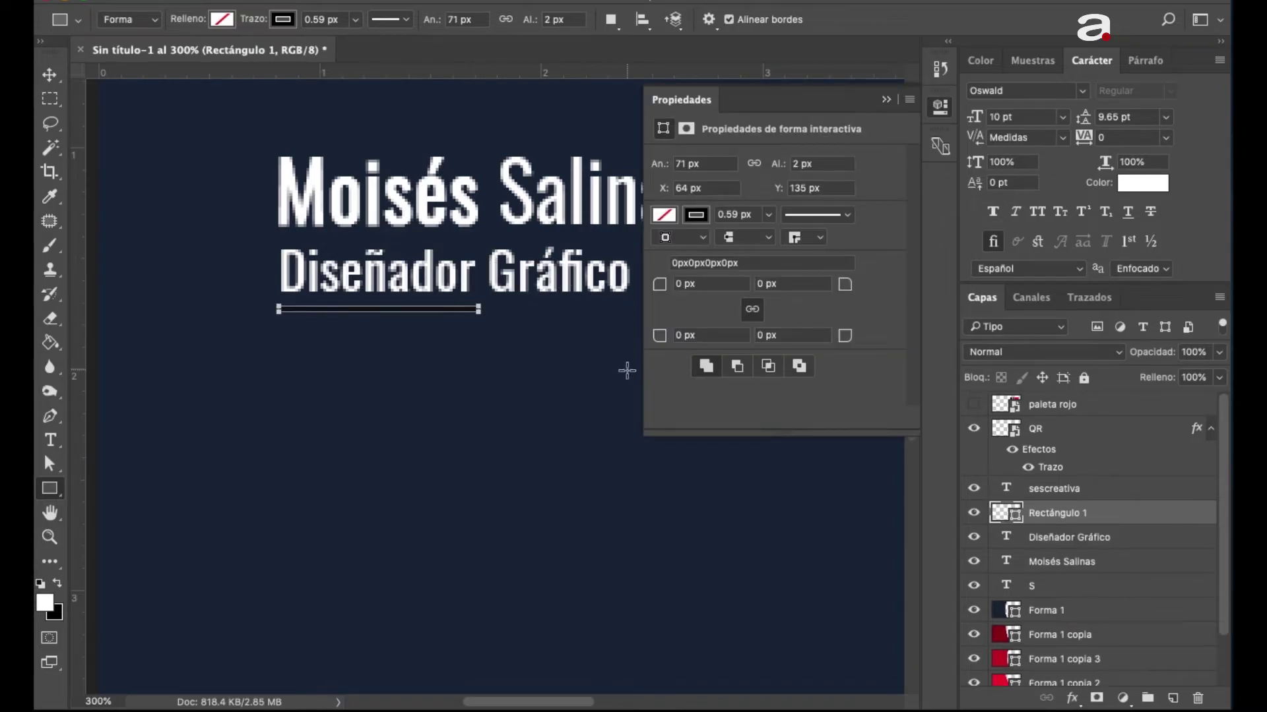
key(ctrl+minus)
key(ctrl+minus)
key(ctrl+minus)
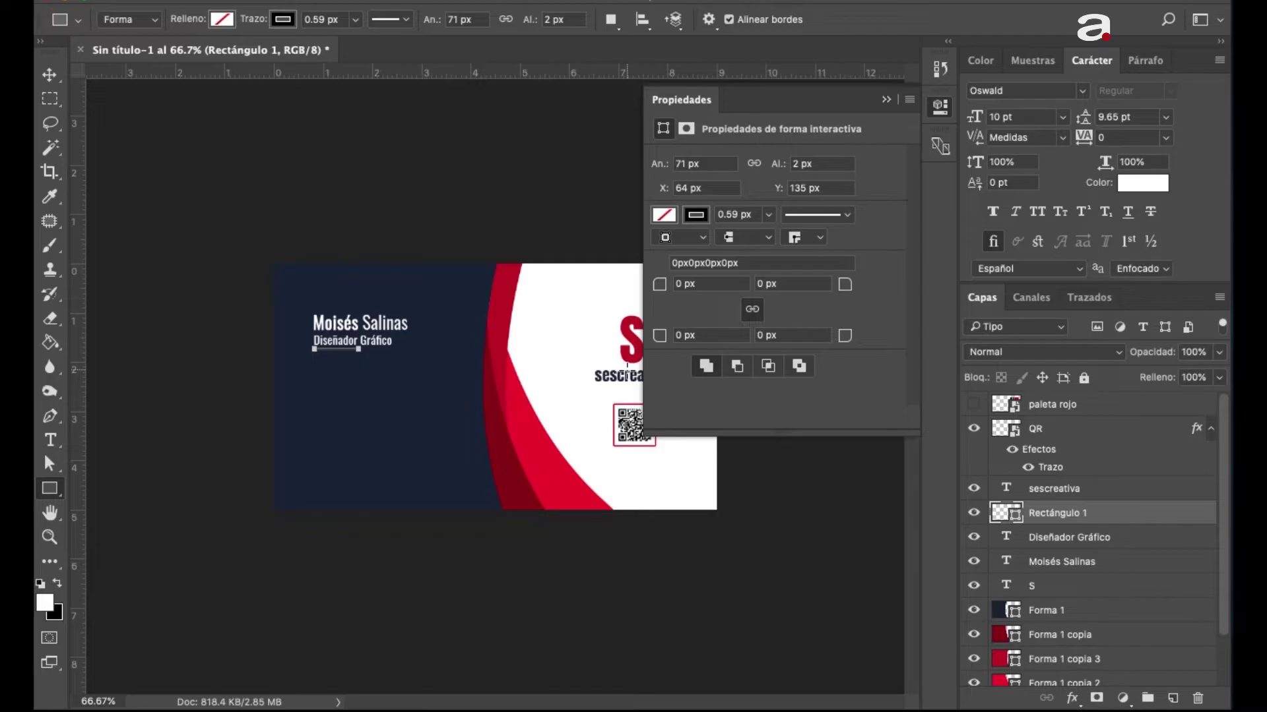
key(ctrl+plus)
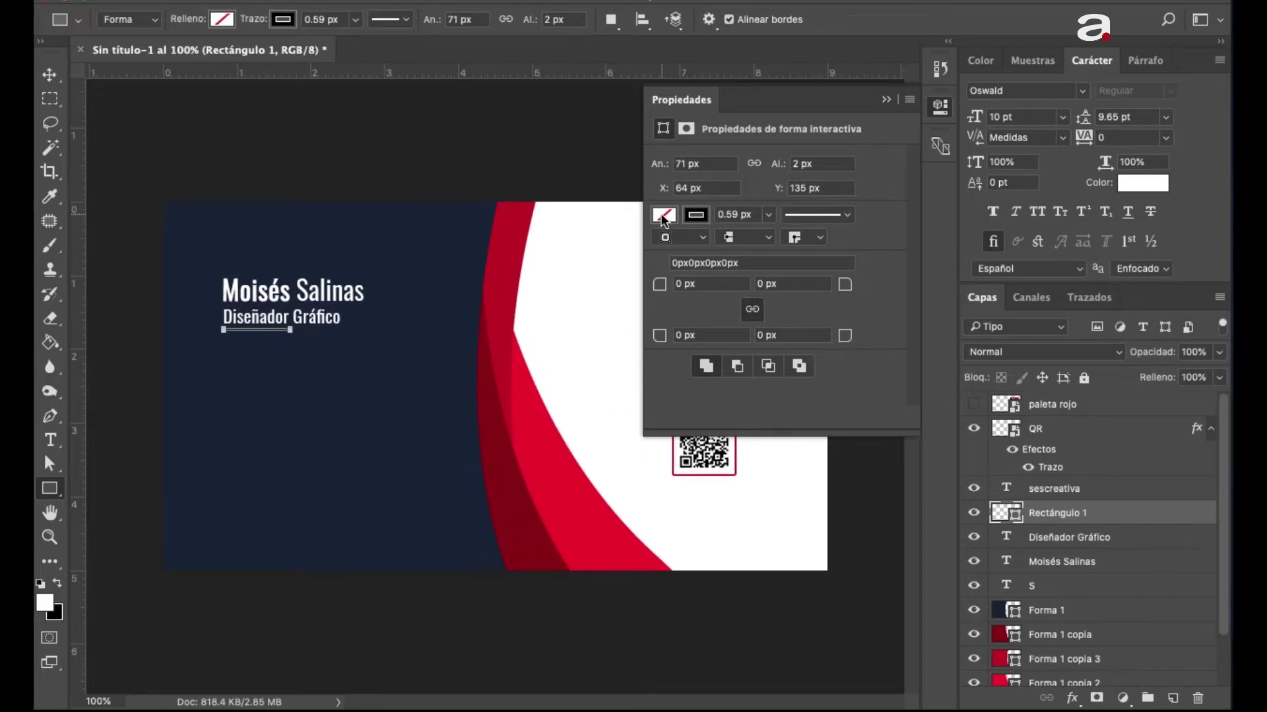
- Give the bar a solid #a71a2c dark red fill sampled from the stripe, with no stroke
click(661, 220)
click(714, 253)
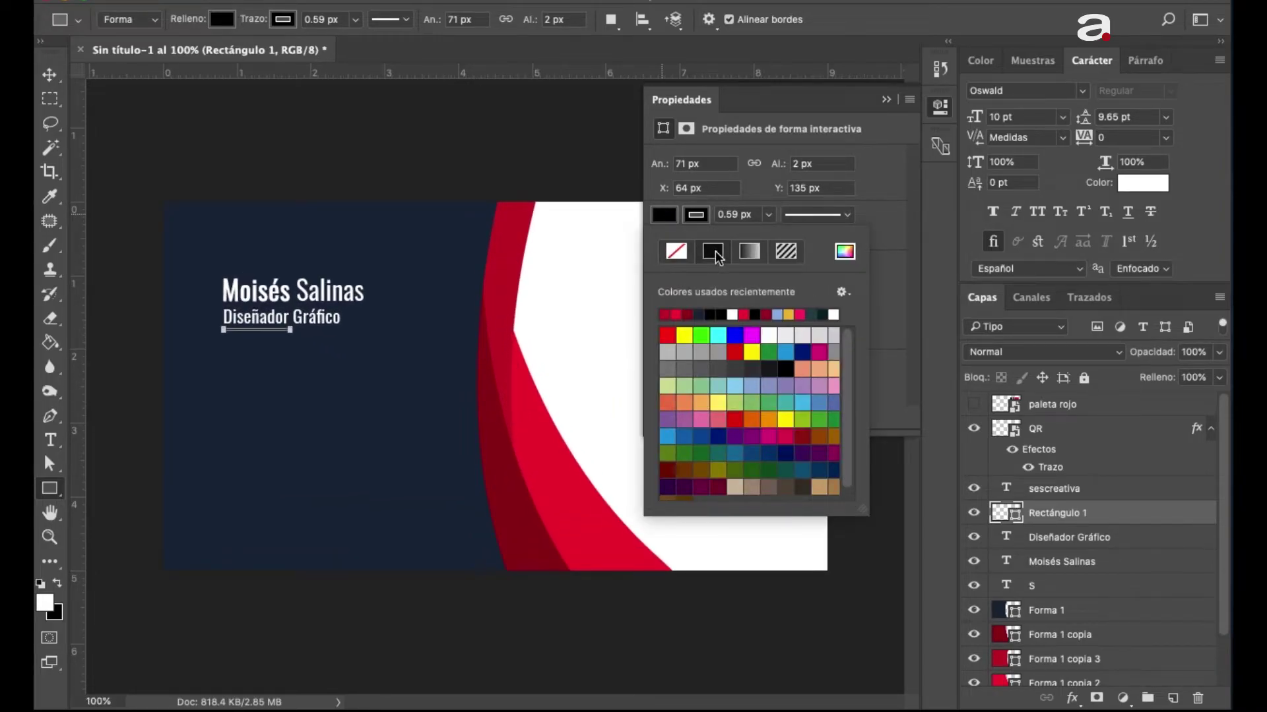
click(845, 252)
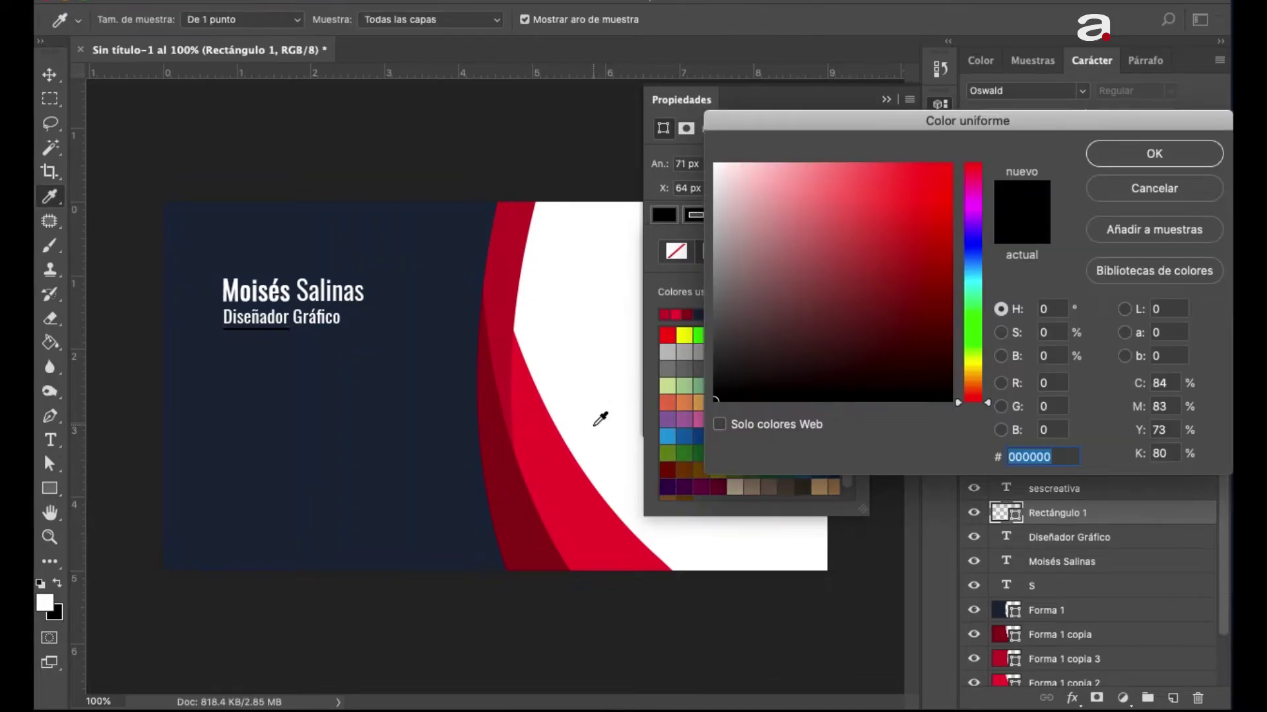
click(507, 278)
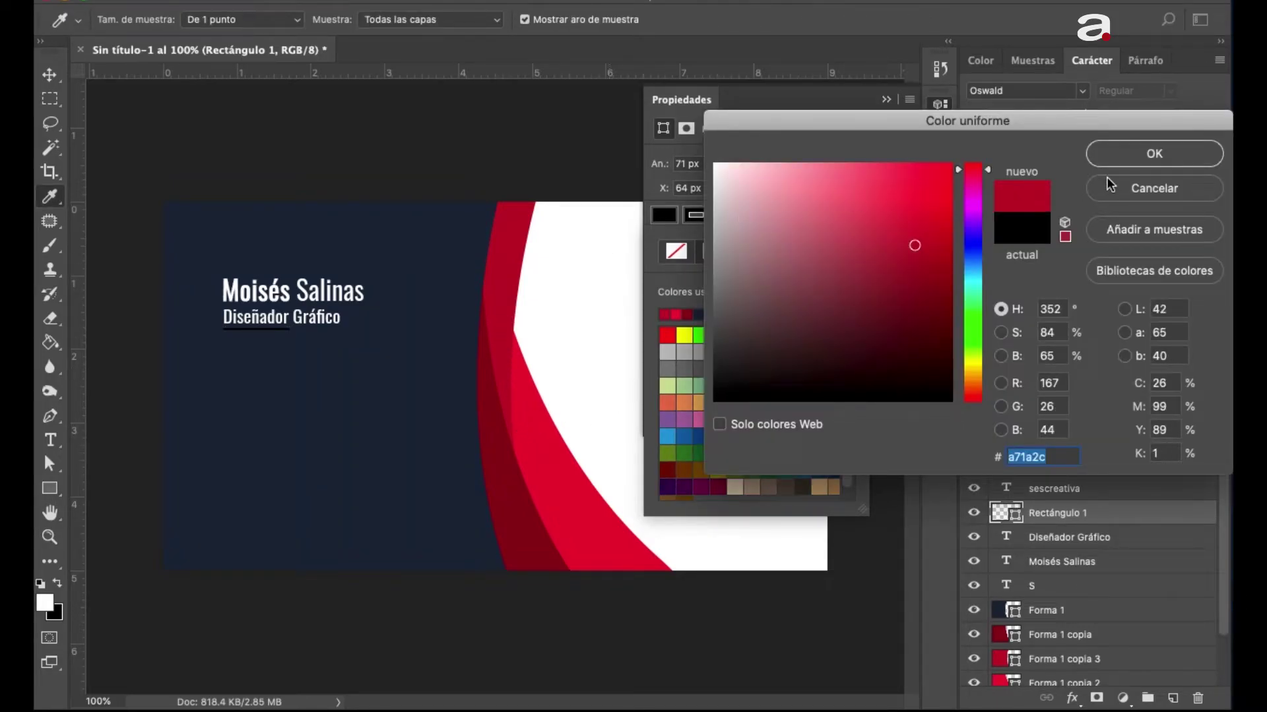
click(1145, 158)
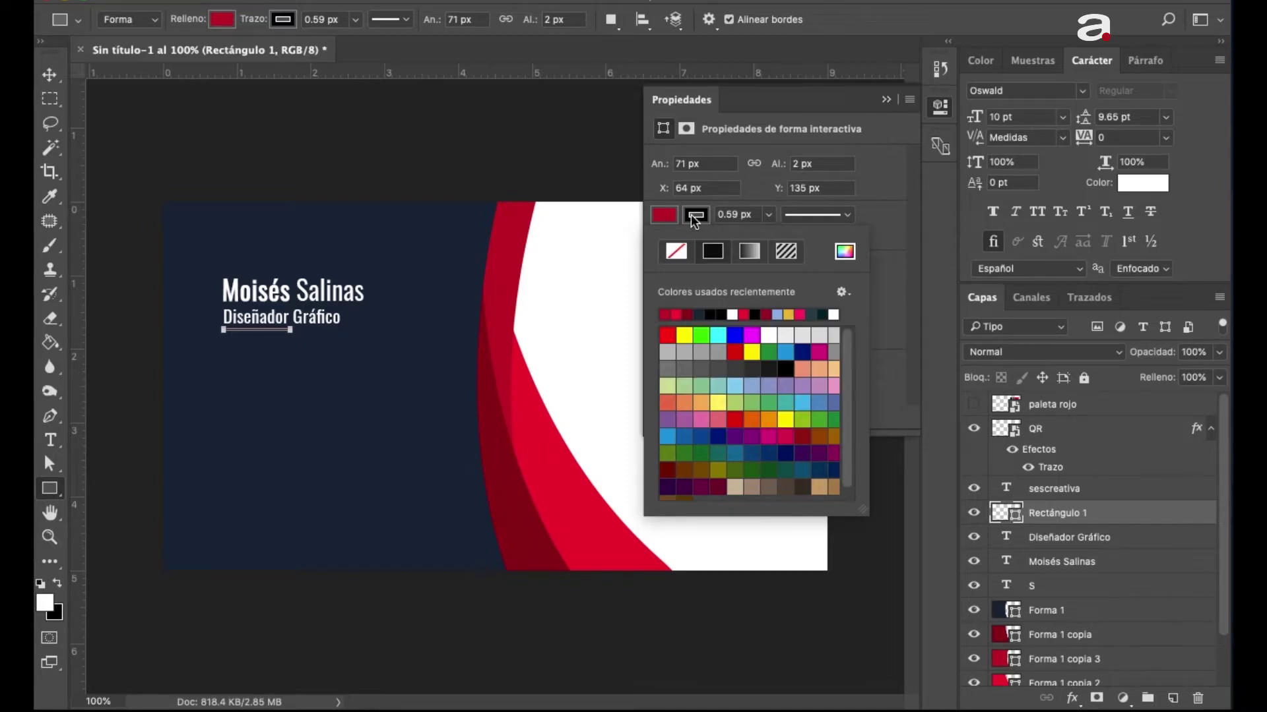
click(678, 252)
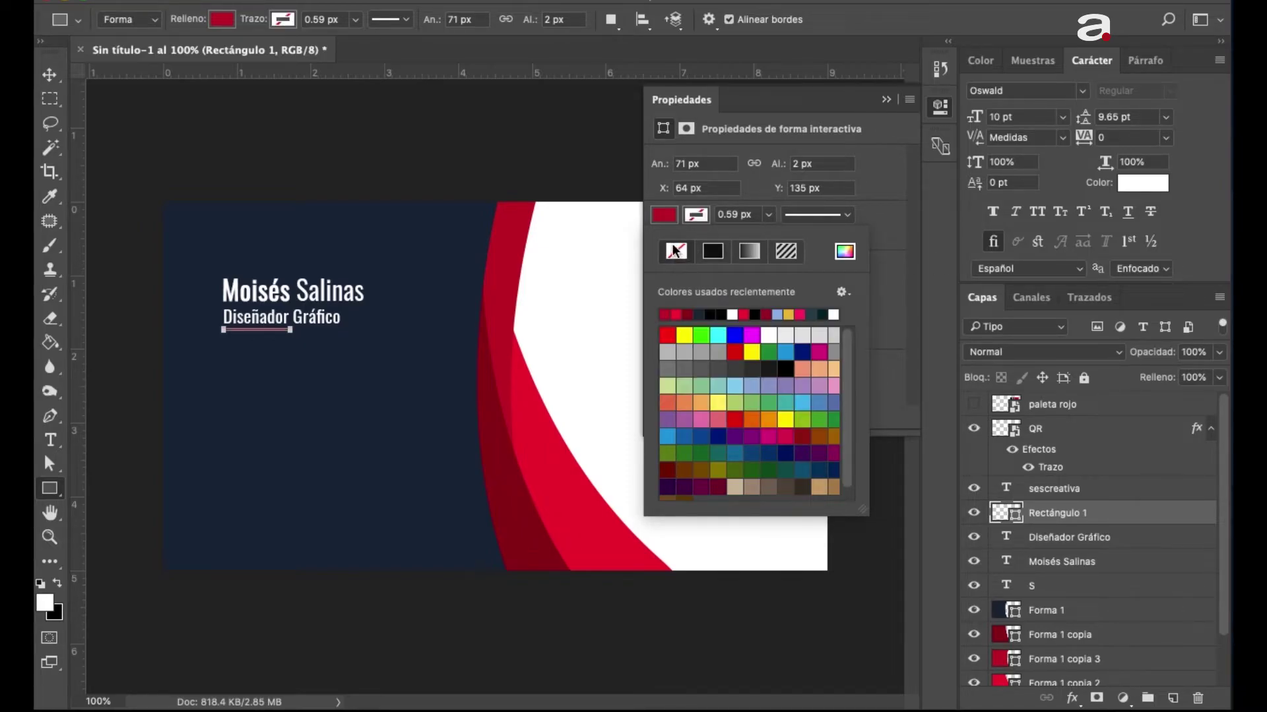
click(891, 99)
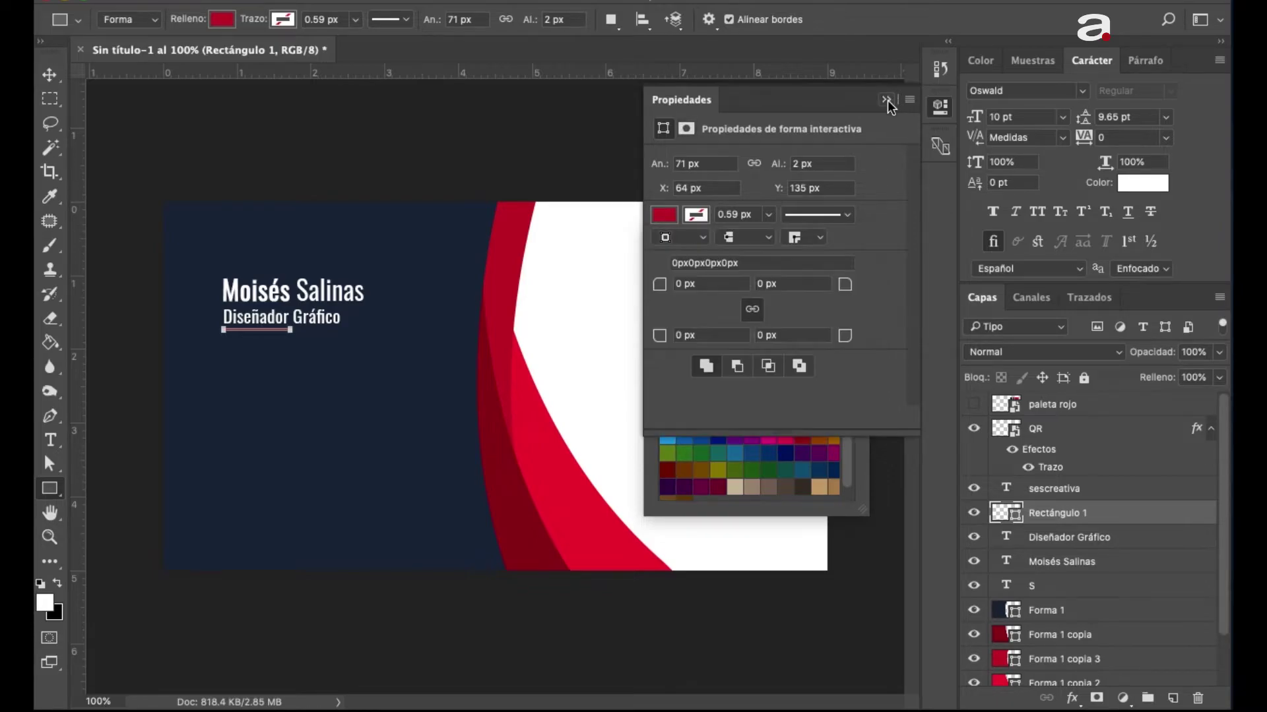
- Thicken the Rectángulo 1 bar to 150% height, about 71 × 3 px
click(1138, 491)
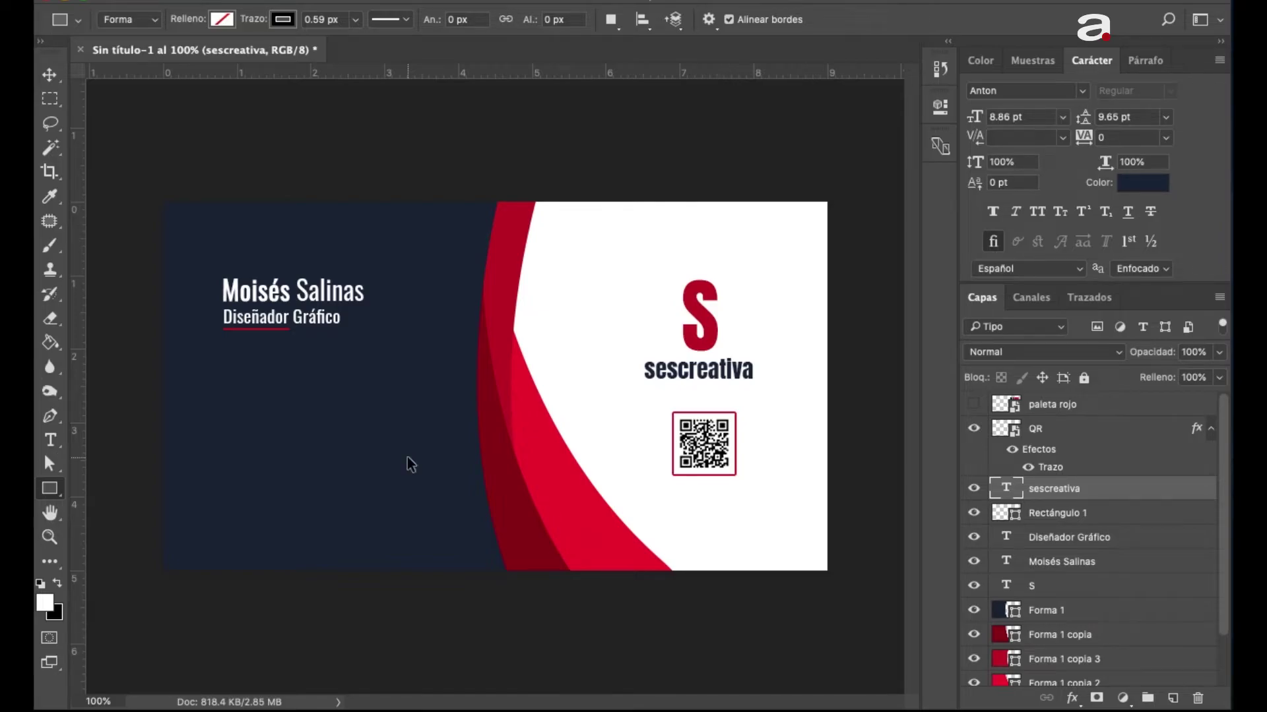
key(ctrl+plus)
key(ctrl+plus)
scroll(408, 458, left, 5)
scroll(407, 458, left, 2)
scroll(408, 458, up, 2)
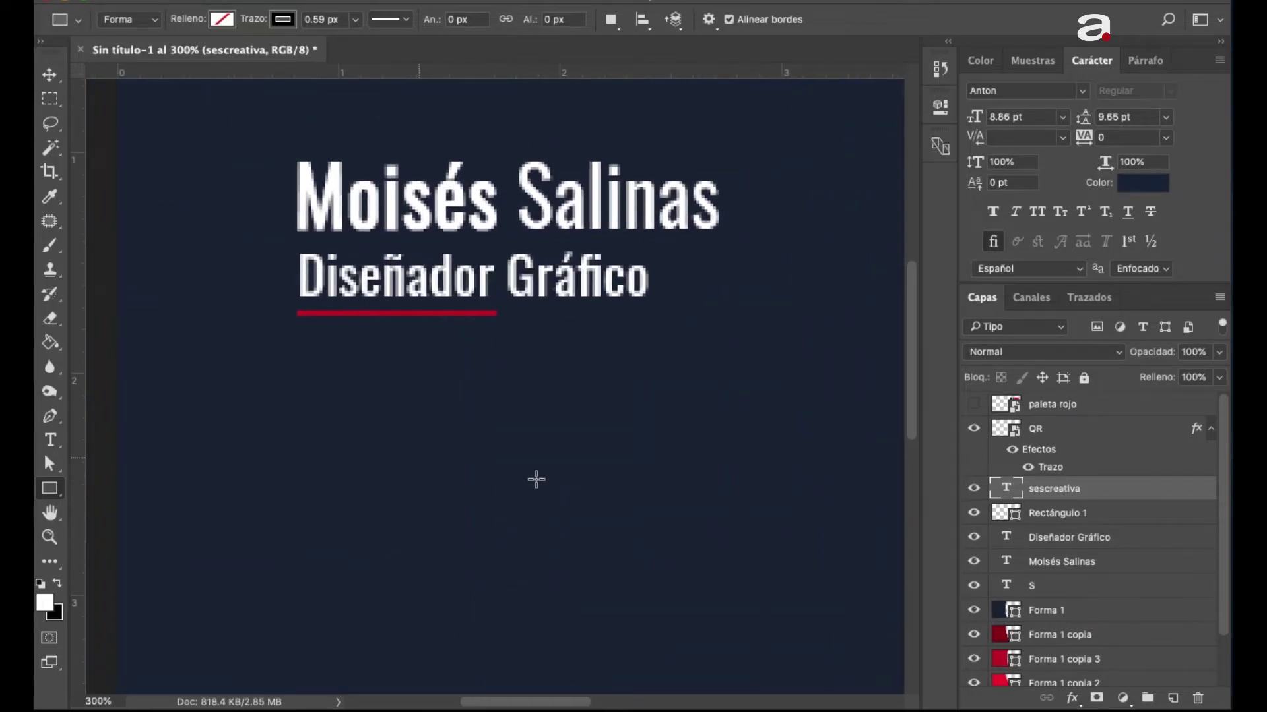
click(1101, 520)
key(ctrl+t)
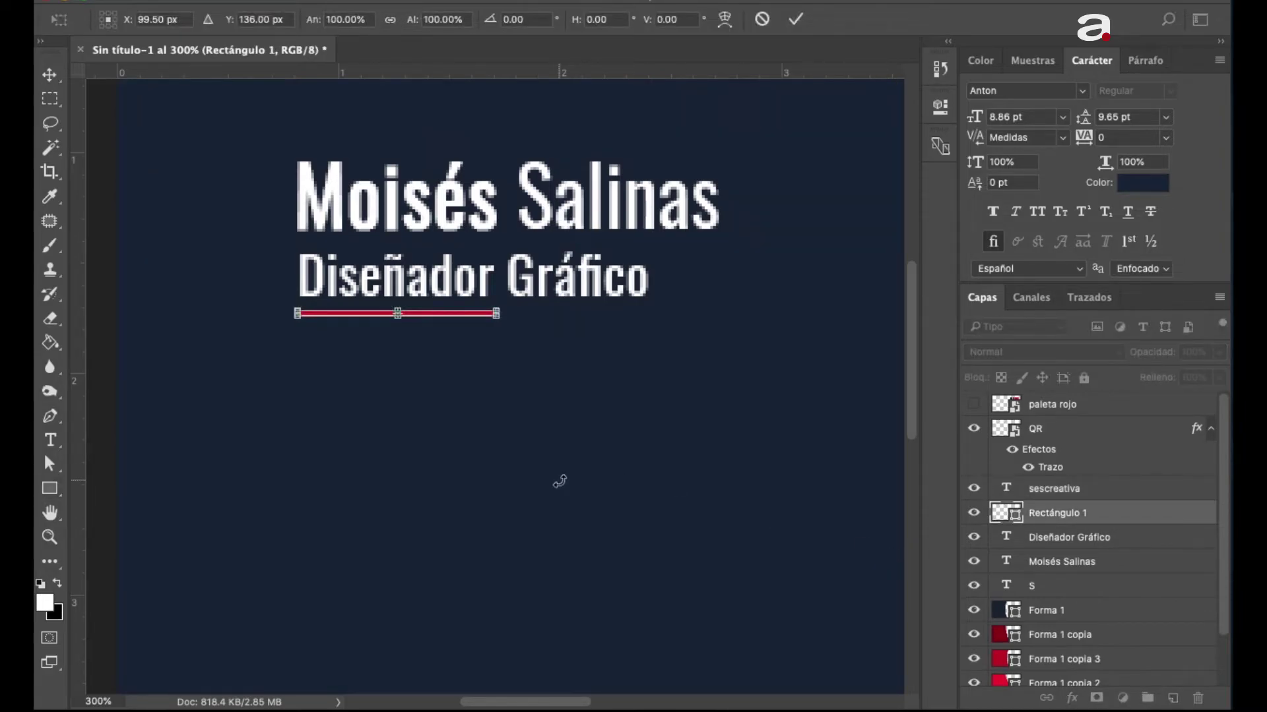
key(ctrl+plus)
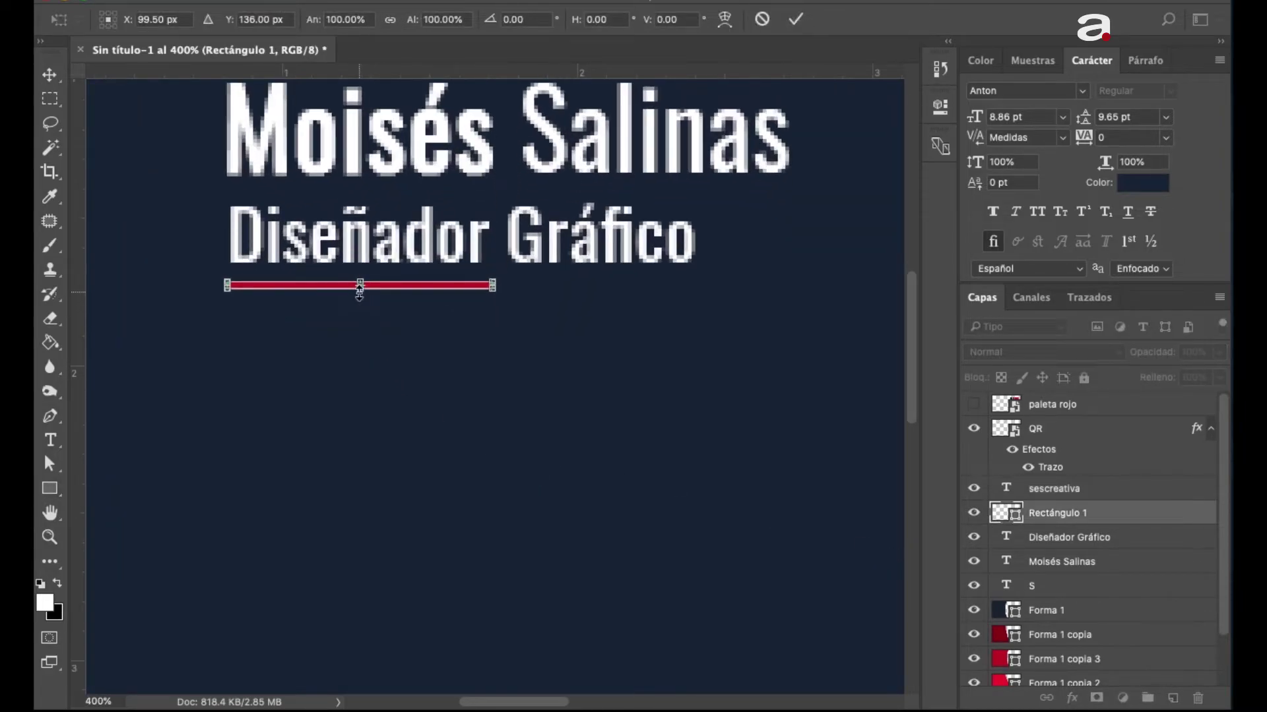
drag(359, 290, 360, 297)
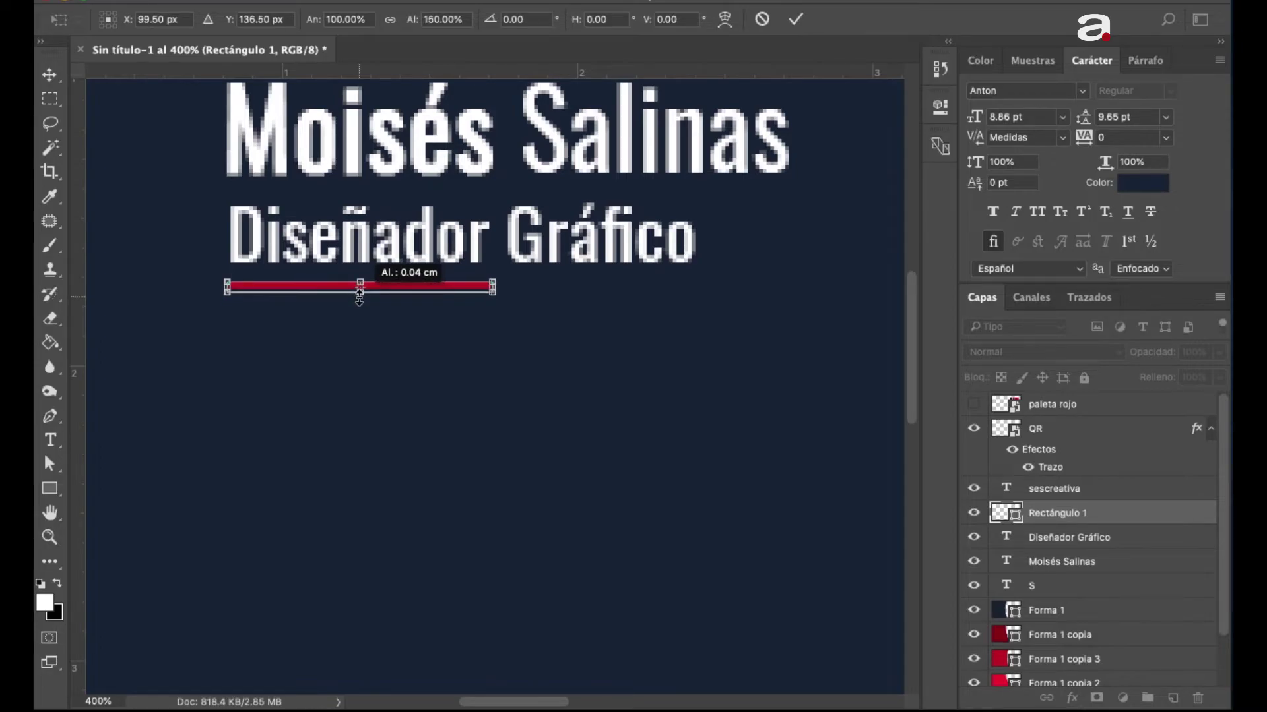
key(Return)
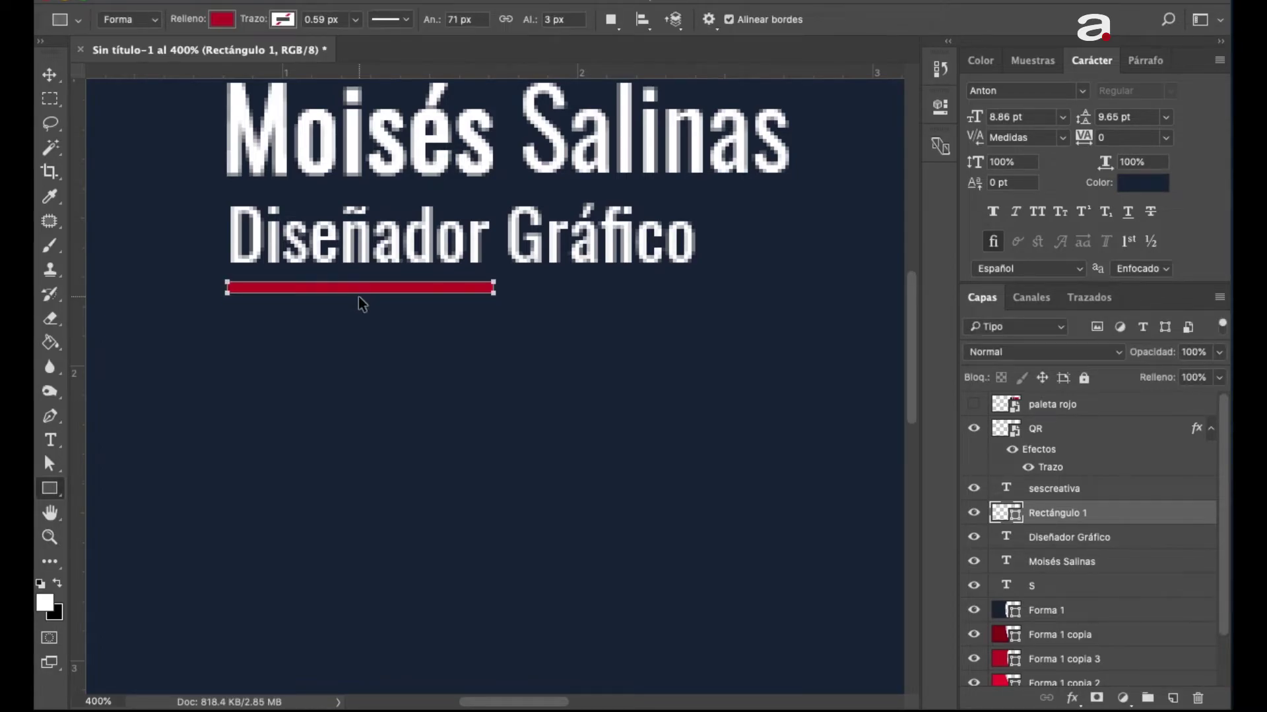
key(ctrl+0)
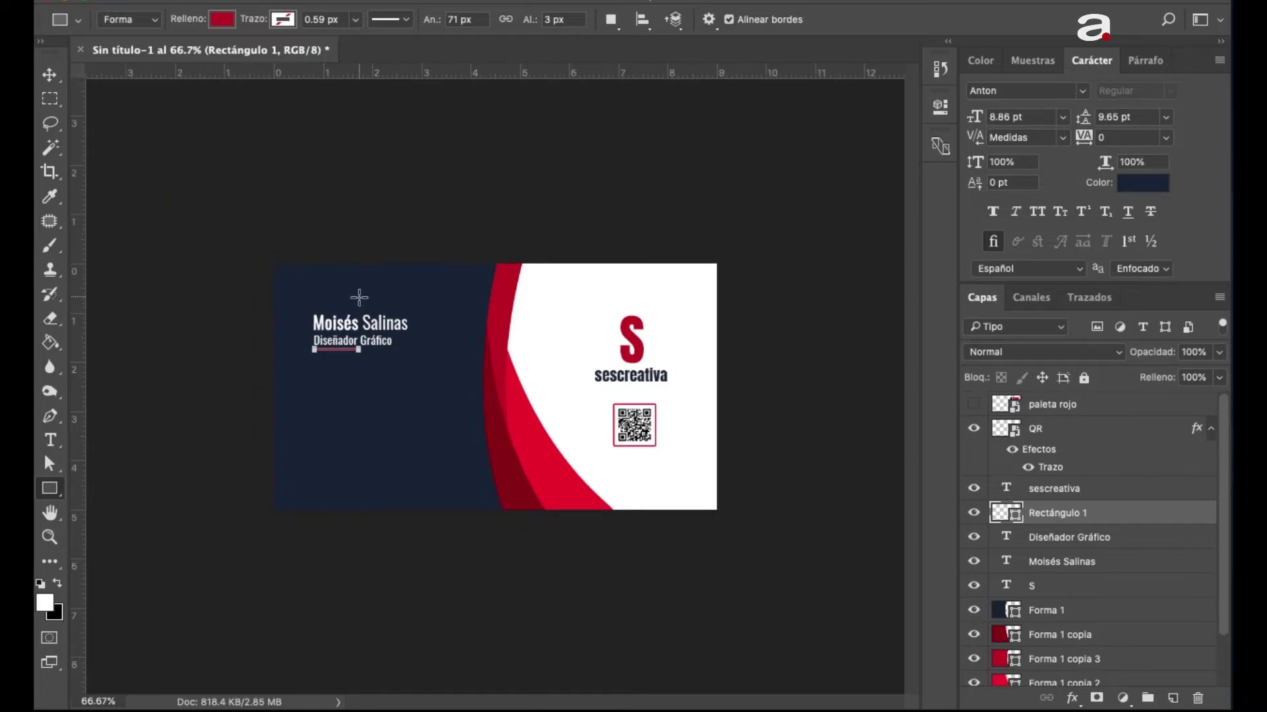
click(1095, 491)
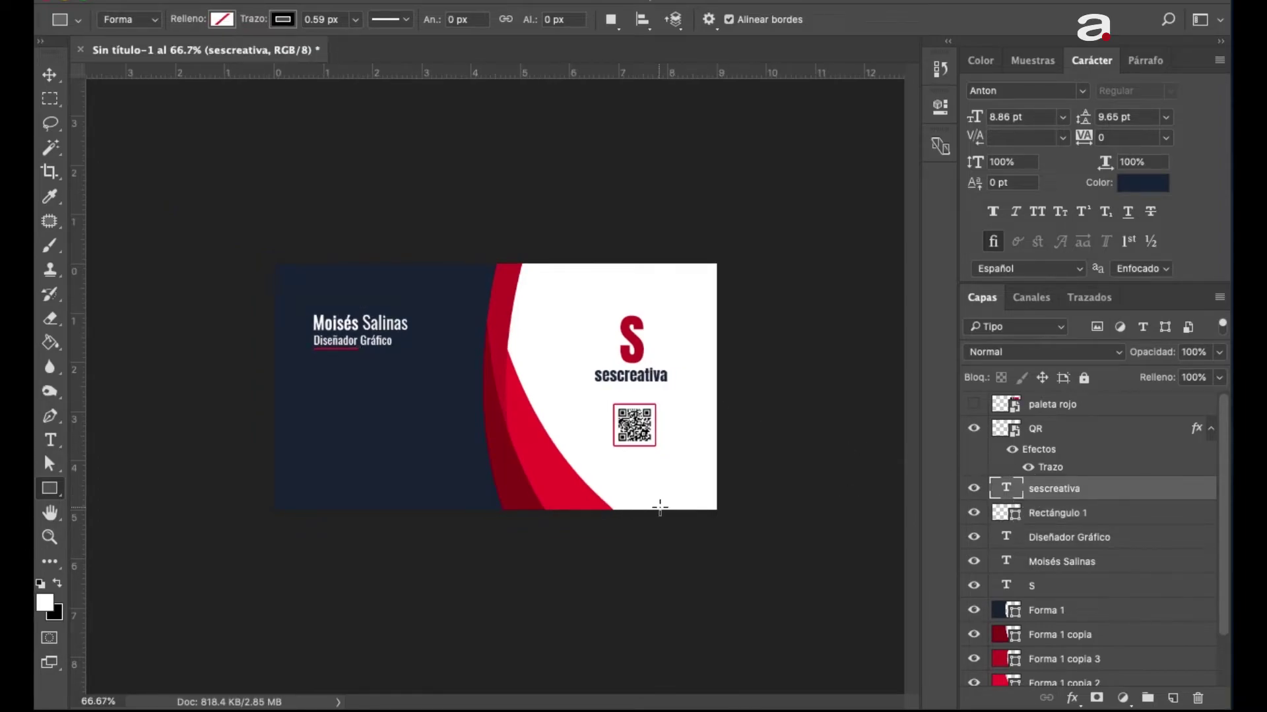
key(ctrl+plus)
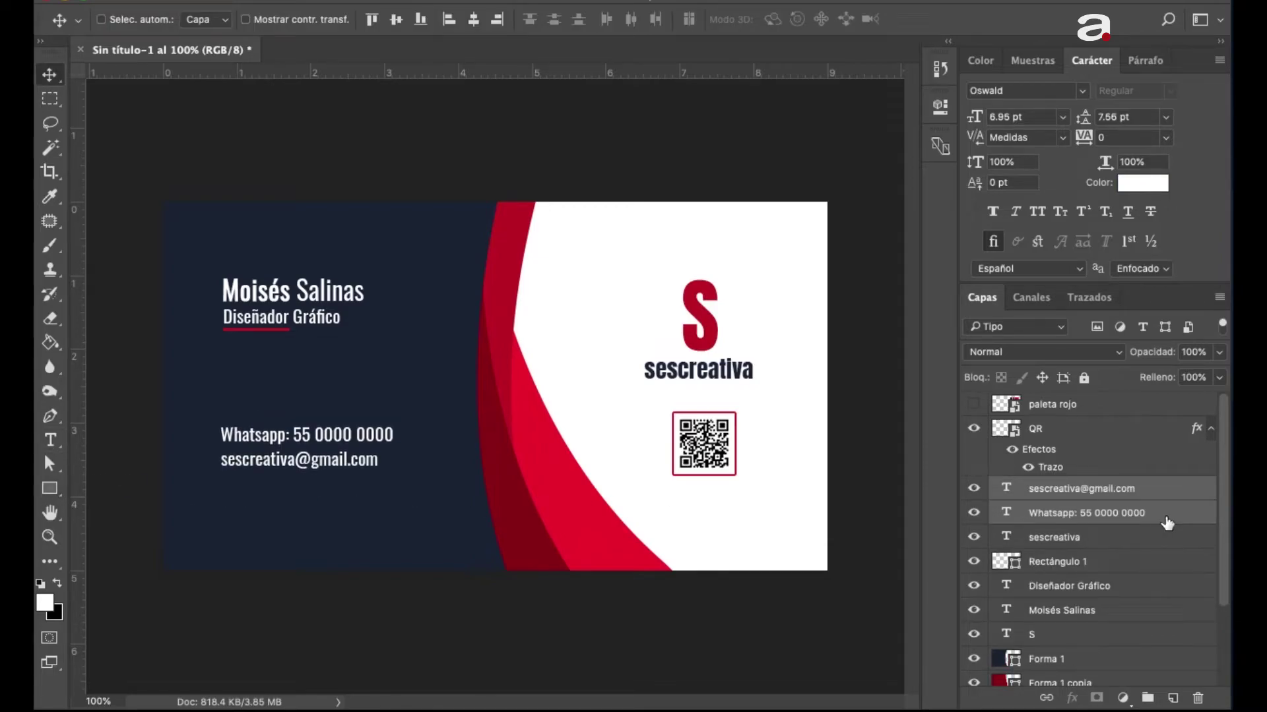
- Move the Whatsapp and email lines lower on the navy panel
key(shift+Down)
key(shift+Down)
key(shift+Down)
key(shift+Down)
key(shift+Down)
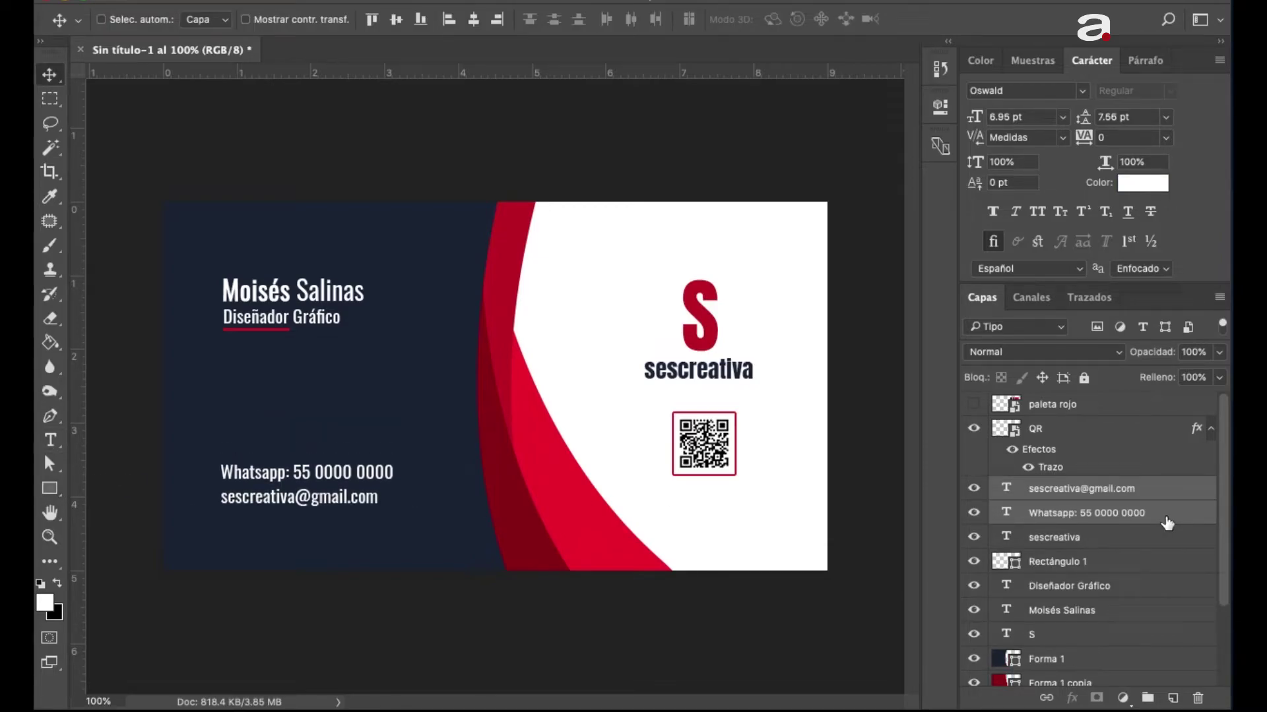
key(shift+Down)
key(shift+Down)
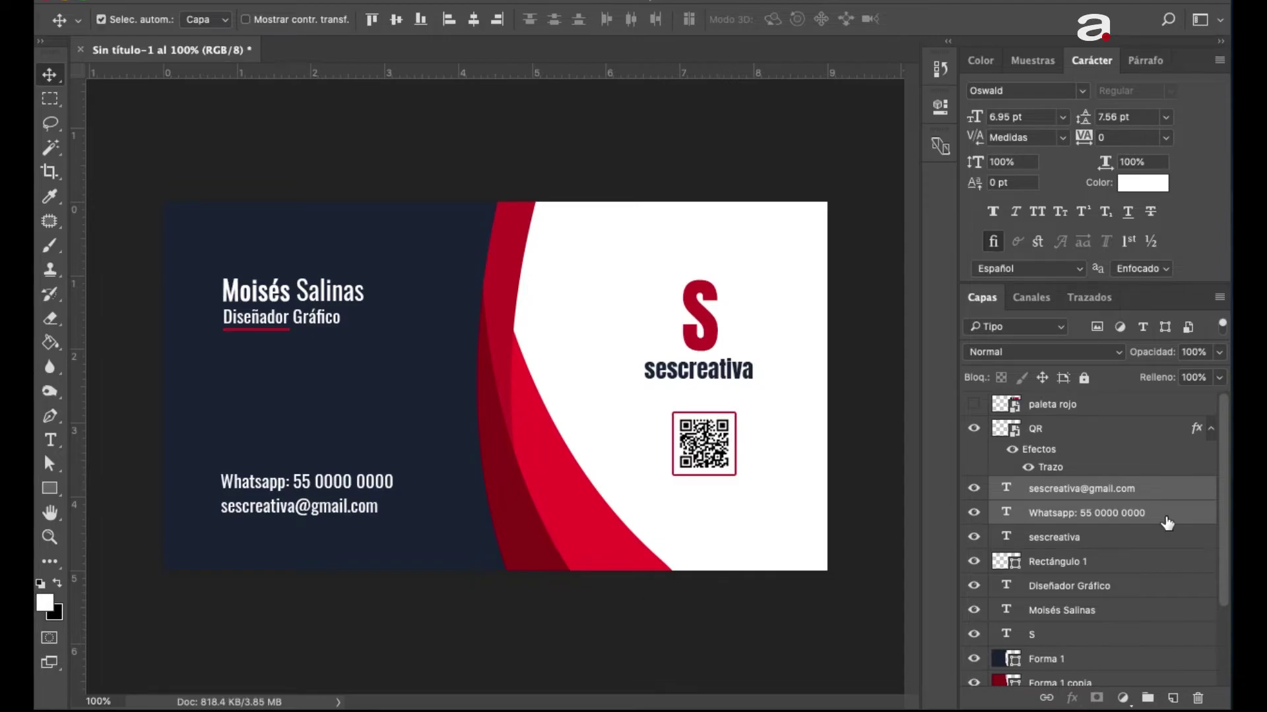
key(ctrl+minus)
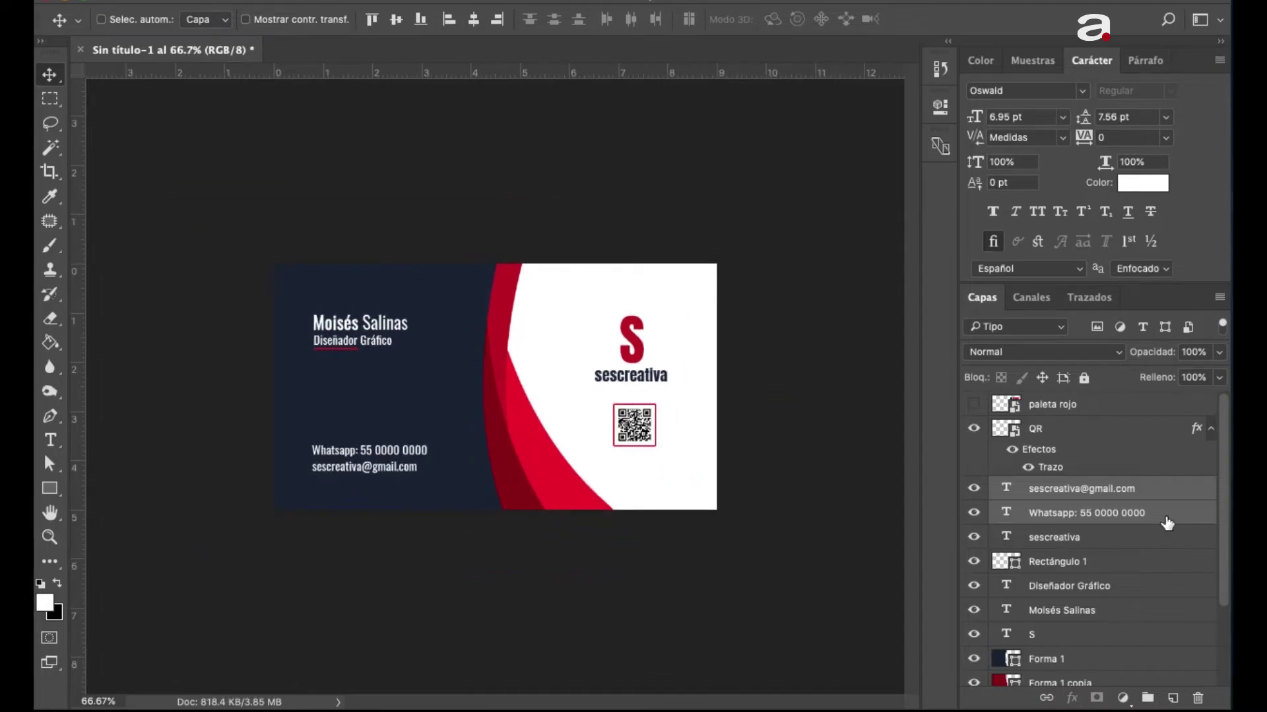
scroll(1129, 589, down, 3)
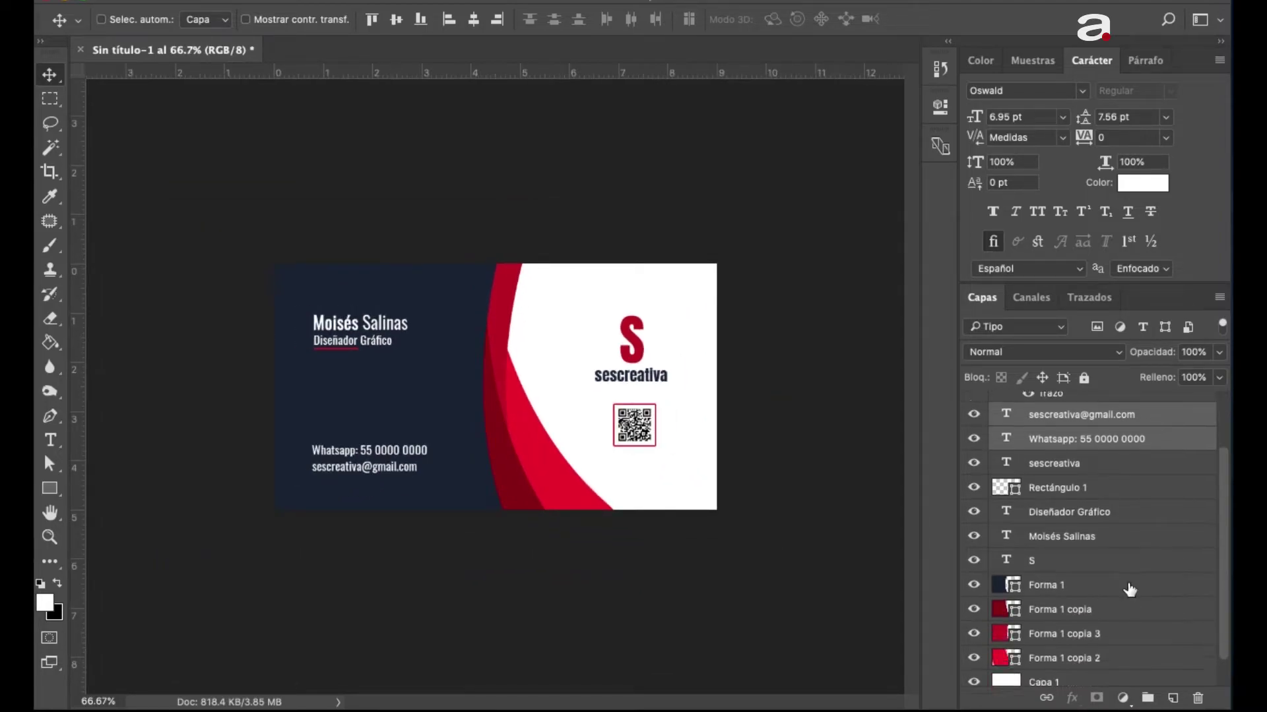
- Enlarge the name and 'Diseñador Gráfico' subtitle and shift them slightly left
click(1126, 539)
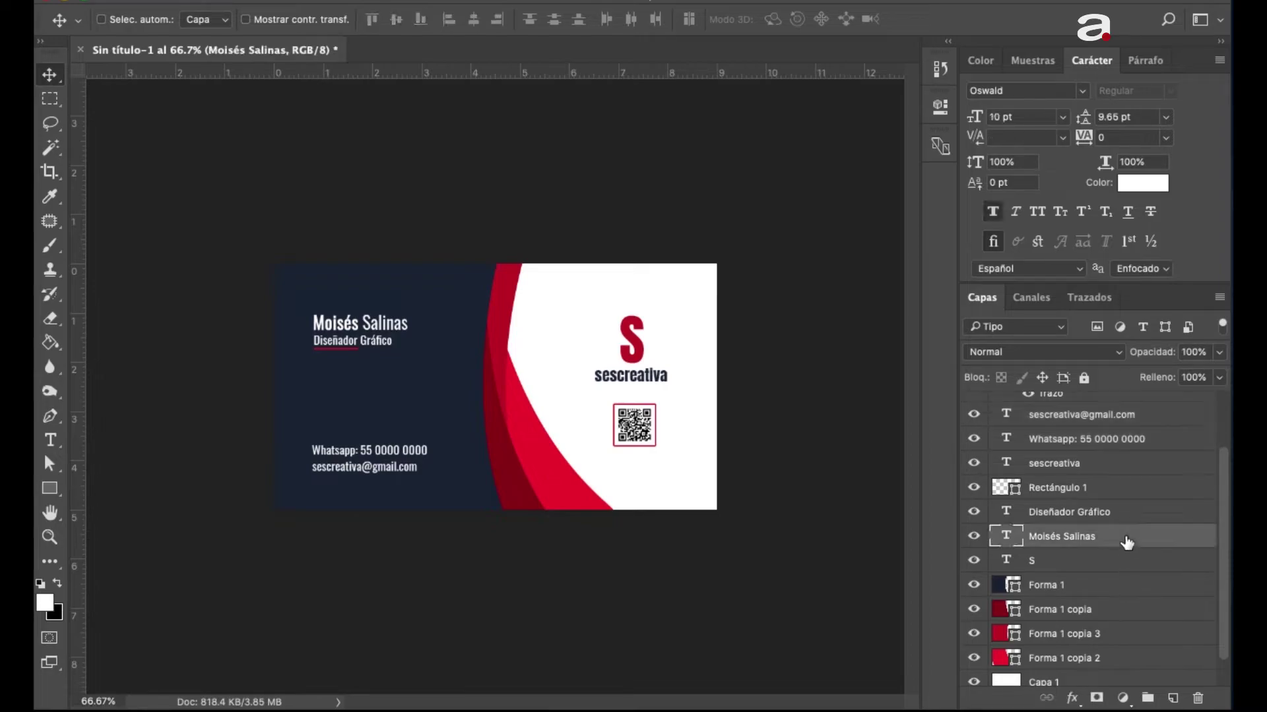
shift+click(1141, 520)
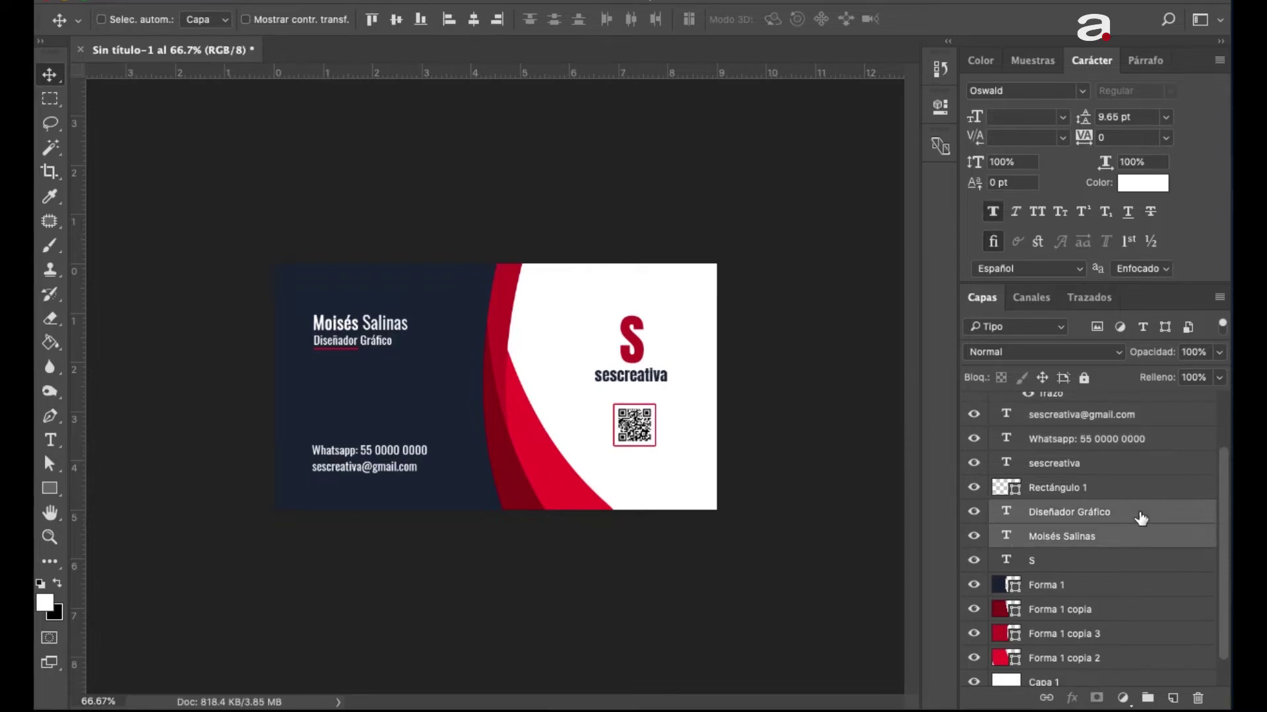
key(ctrl+t)
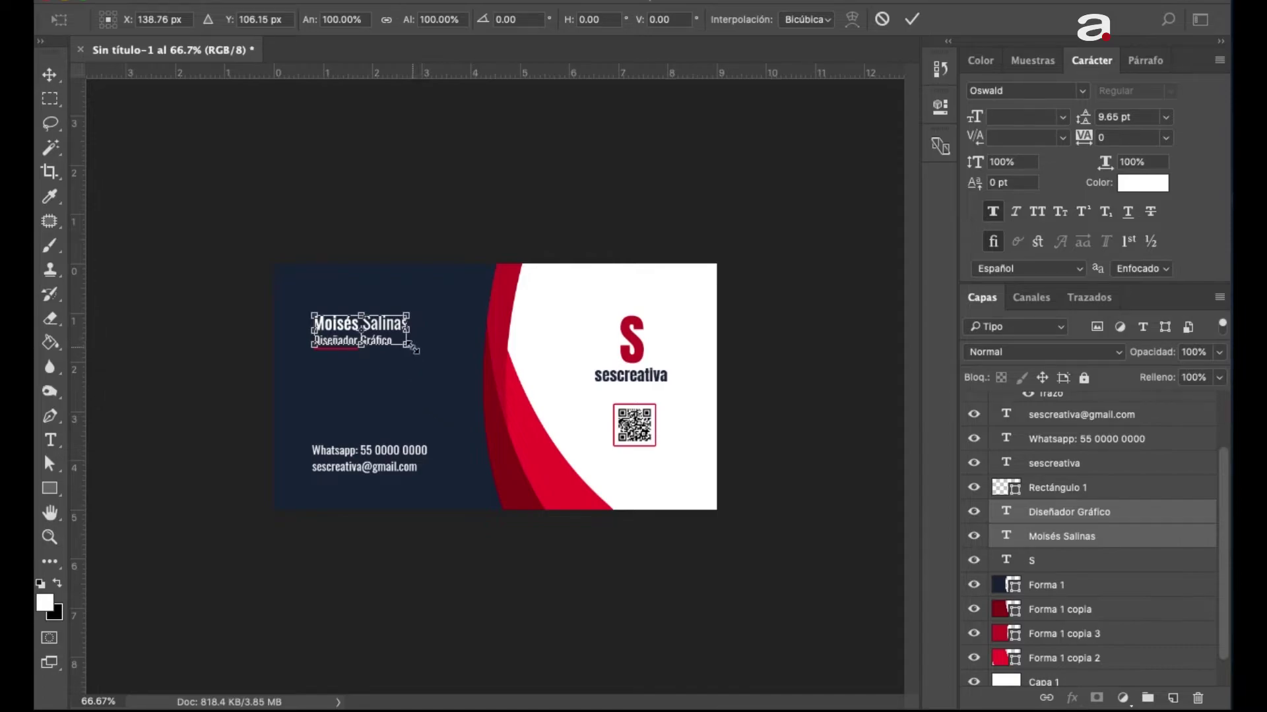
drag(413, 352, 453, 366)
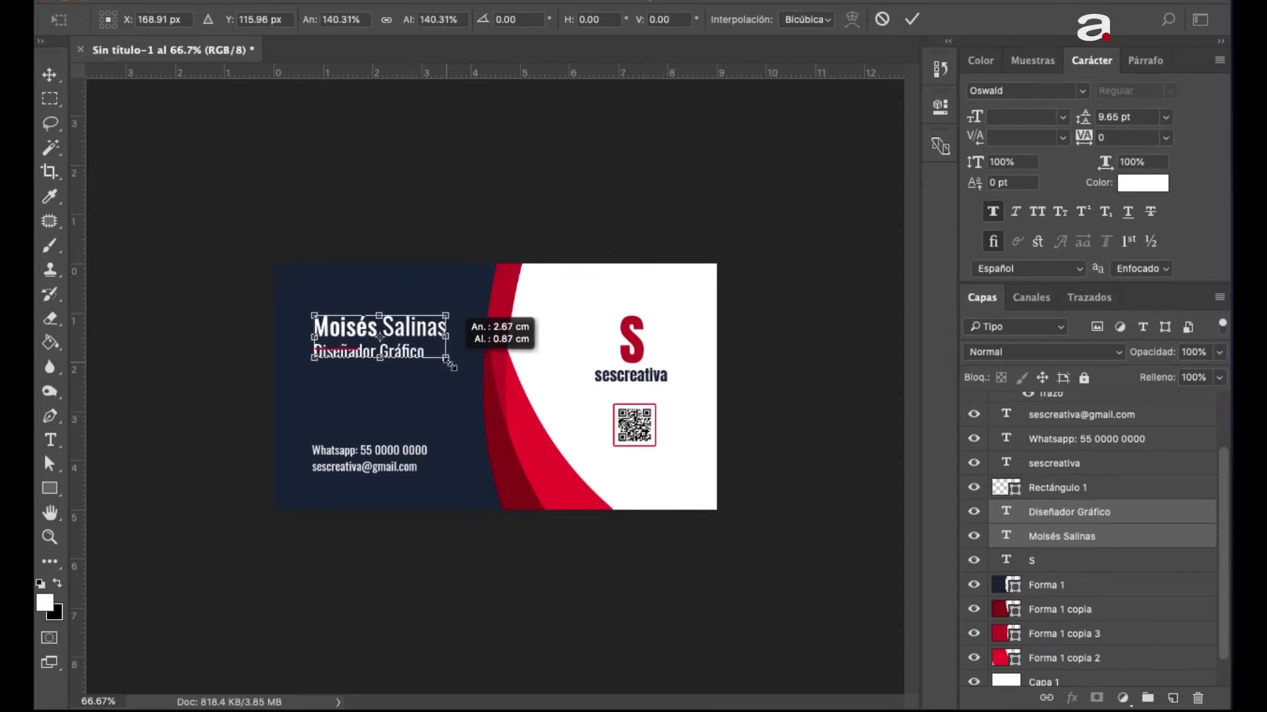
key(shift+Left)
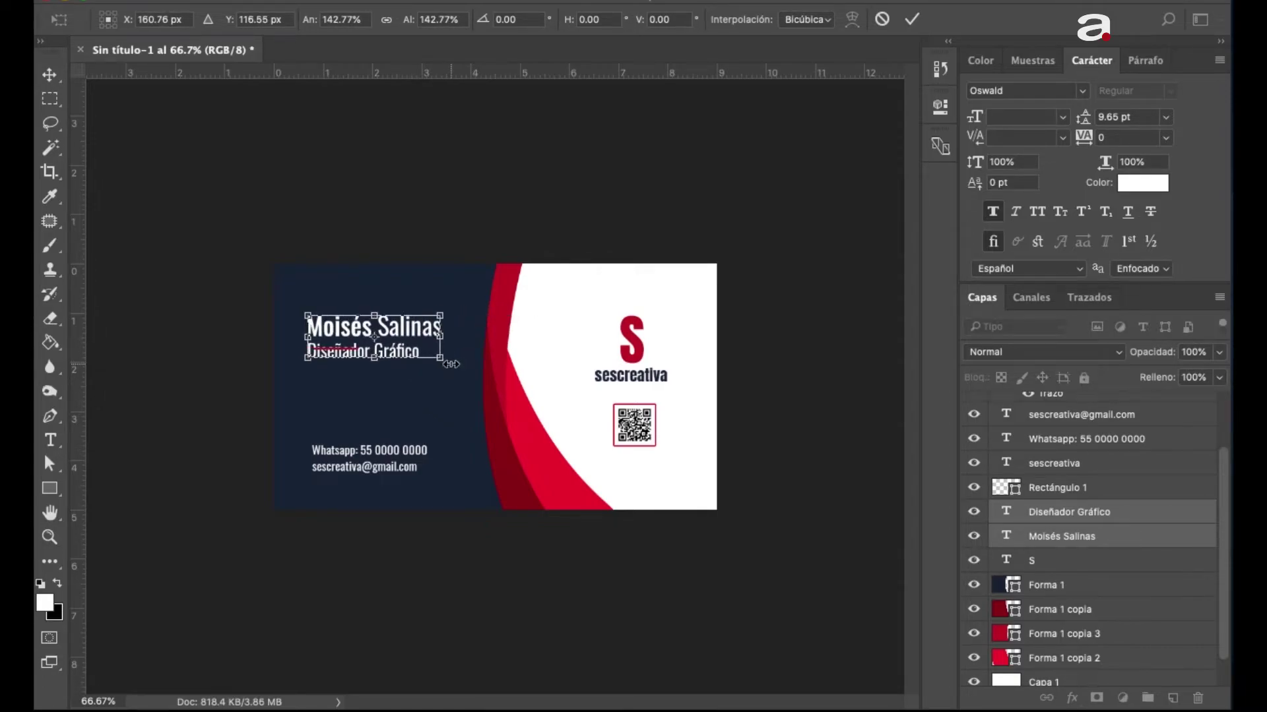
key(Return)
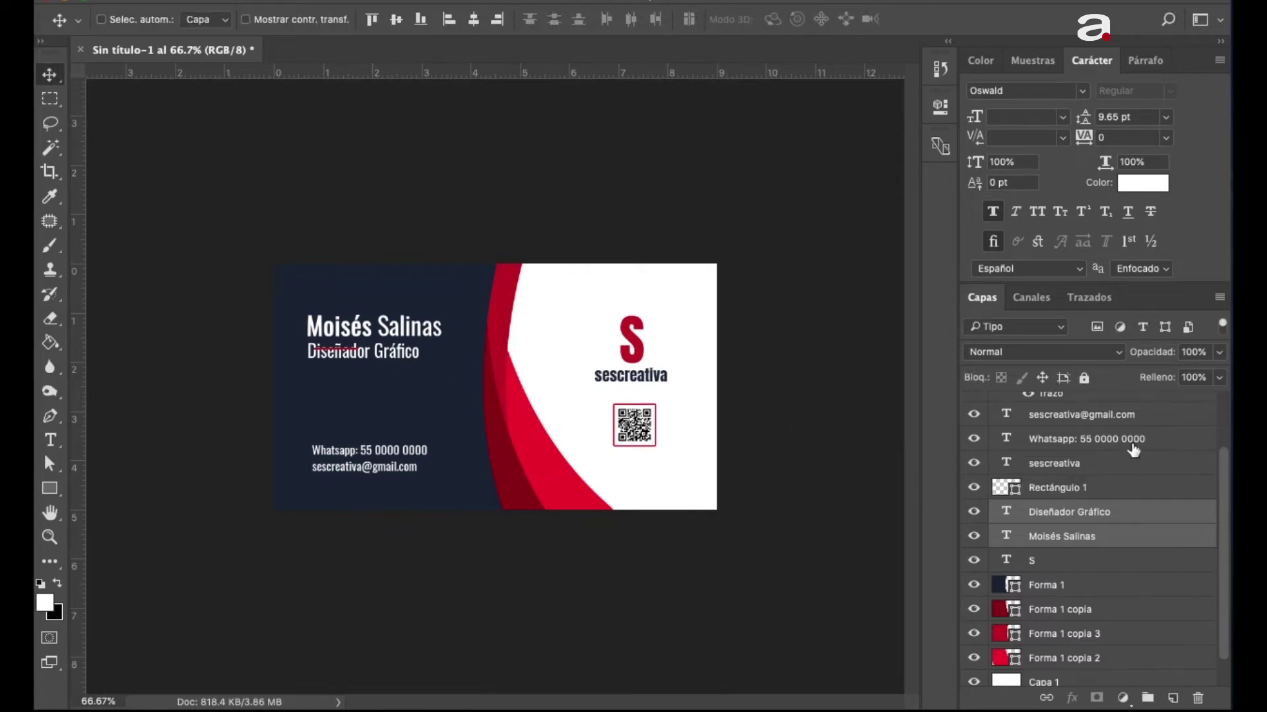
- Enlarge the Whatsapp and email lines to about 7.92 pt and shift them slightly left
click(1136, 443)
ctrl+click(1159, 416)
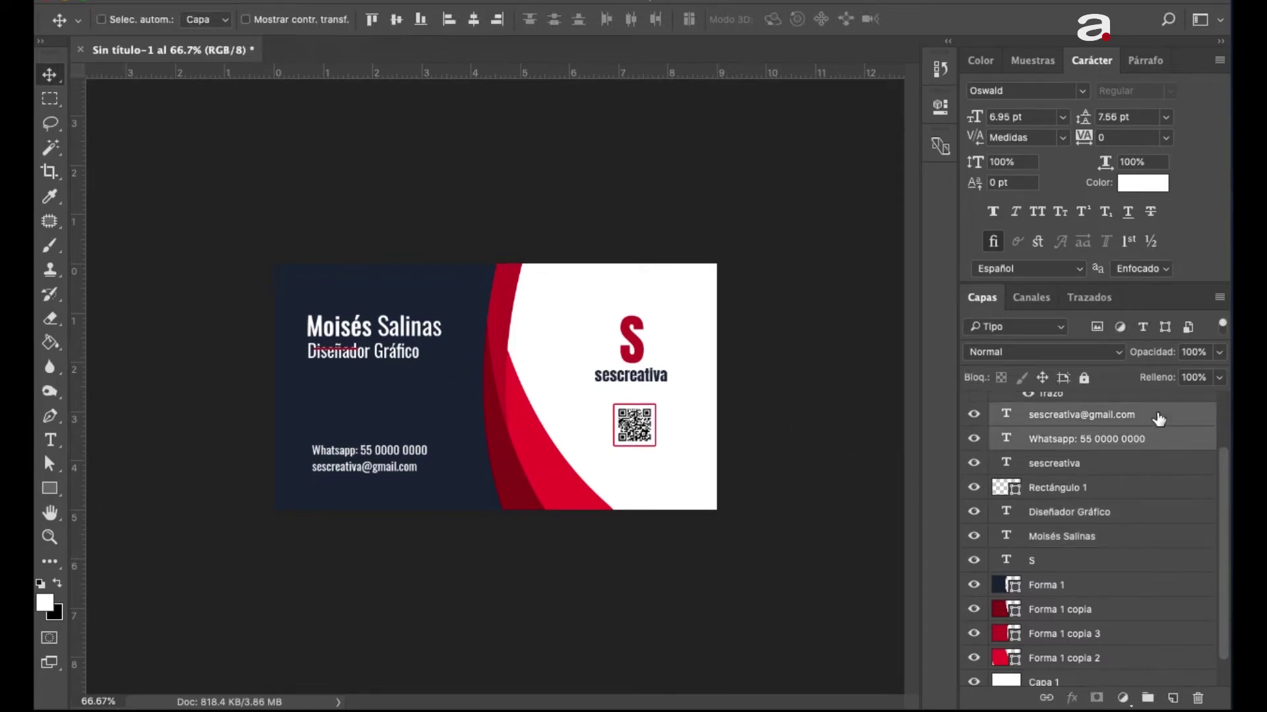
key(shift+Left)
key(ctrl+t)
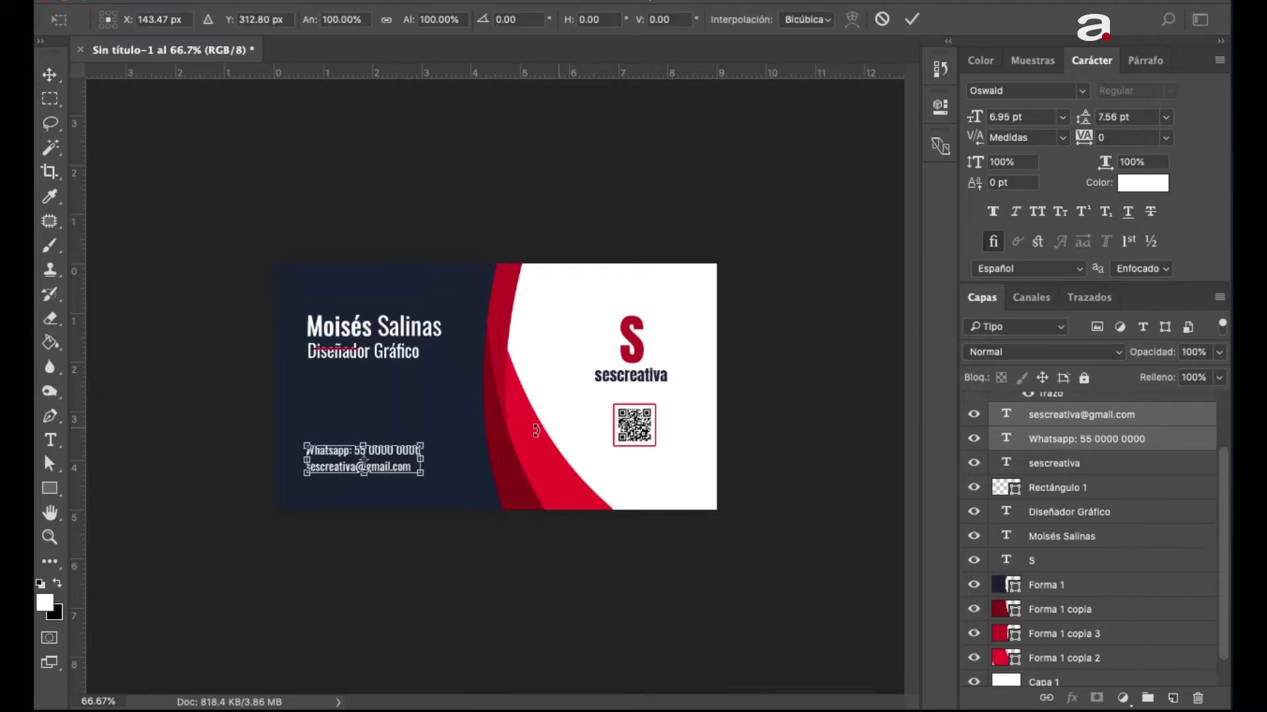
drag(421, 439, 438, 434)
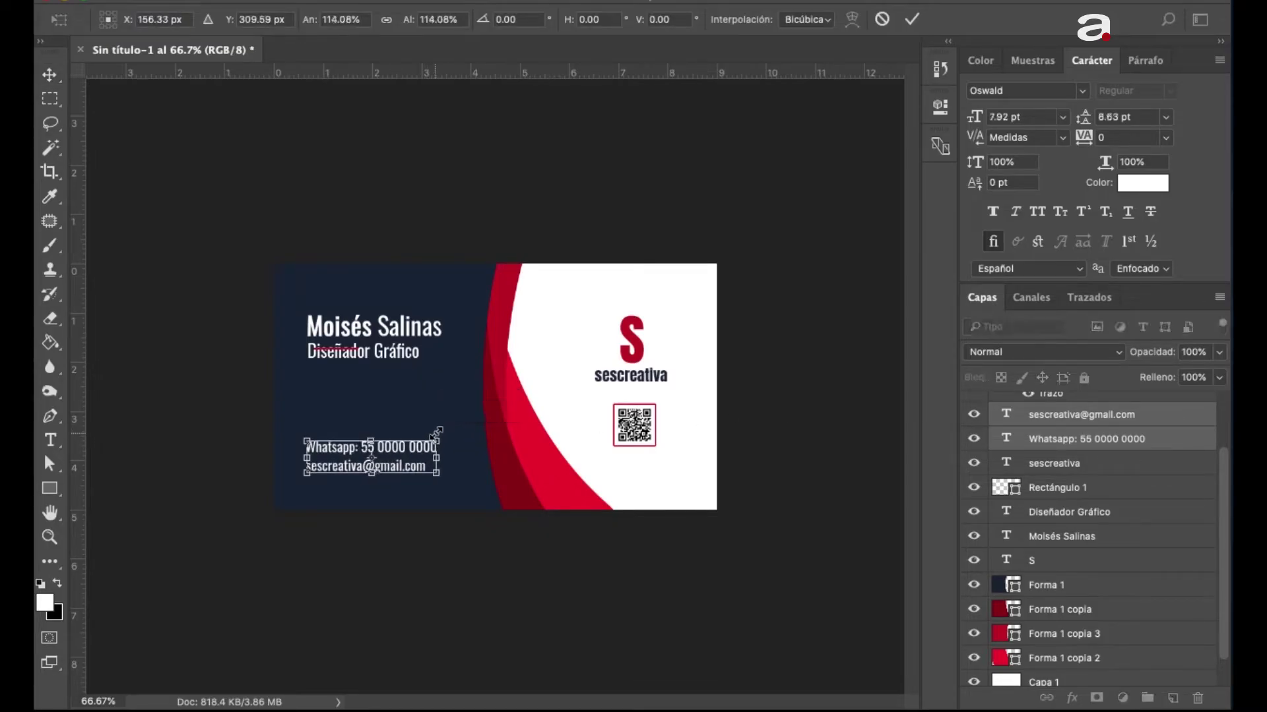
key(Return)
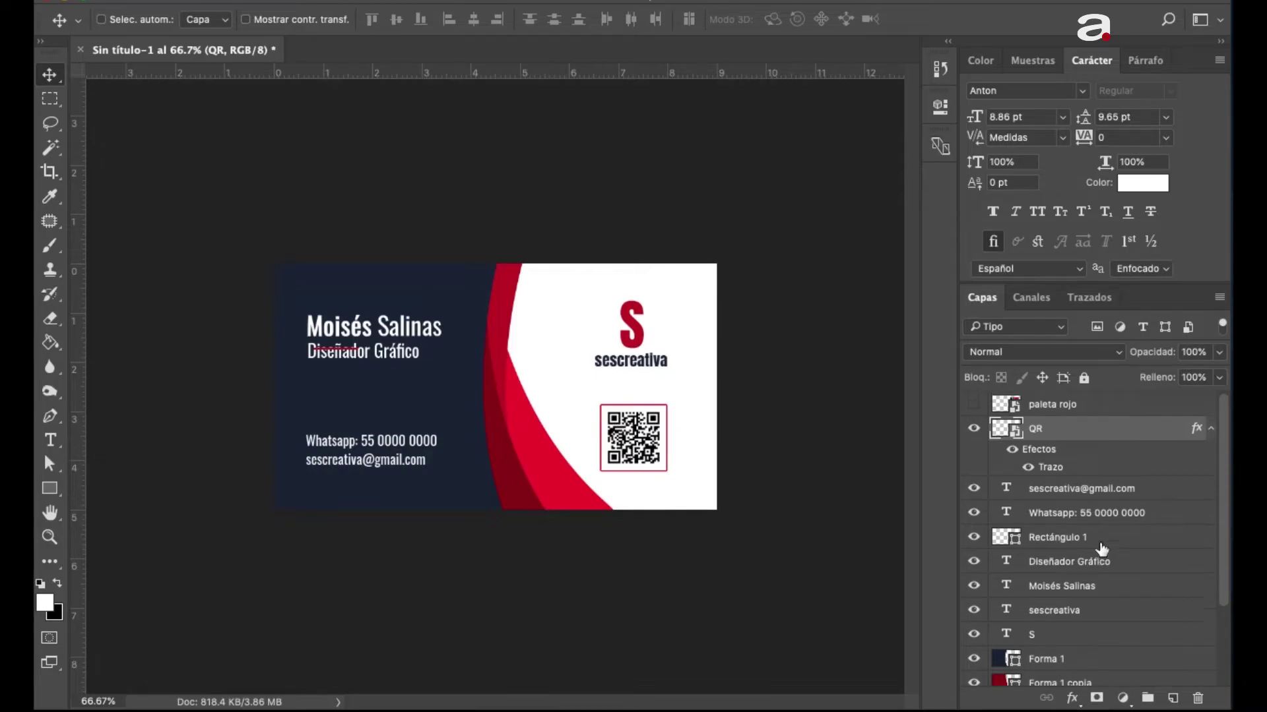
scroll(1101, 549, down, 3)
- Search Finder for 'iso sescreativa' and place isotipo sescreativa blanca.png onto the card
click(1060, 558)
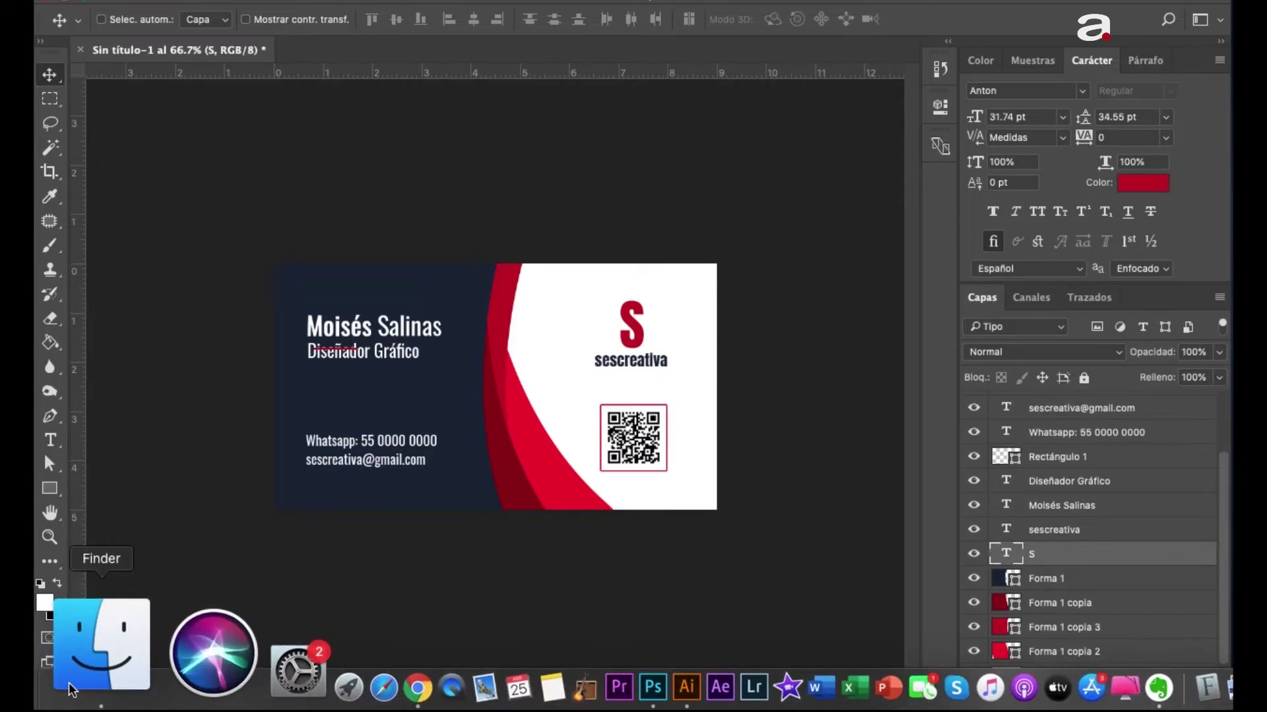
click(108, 643)
click(1077, 182)
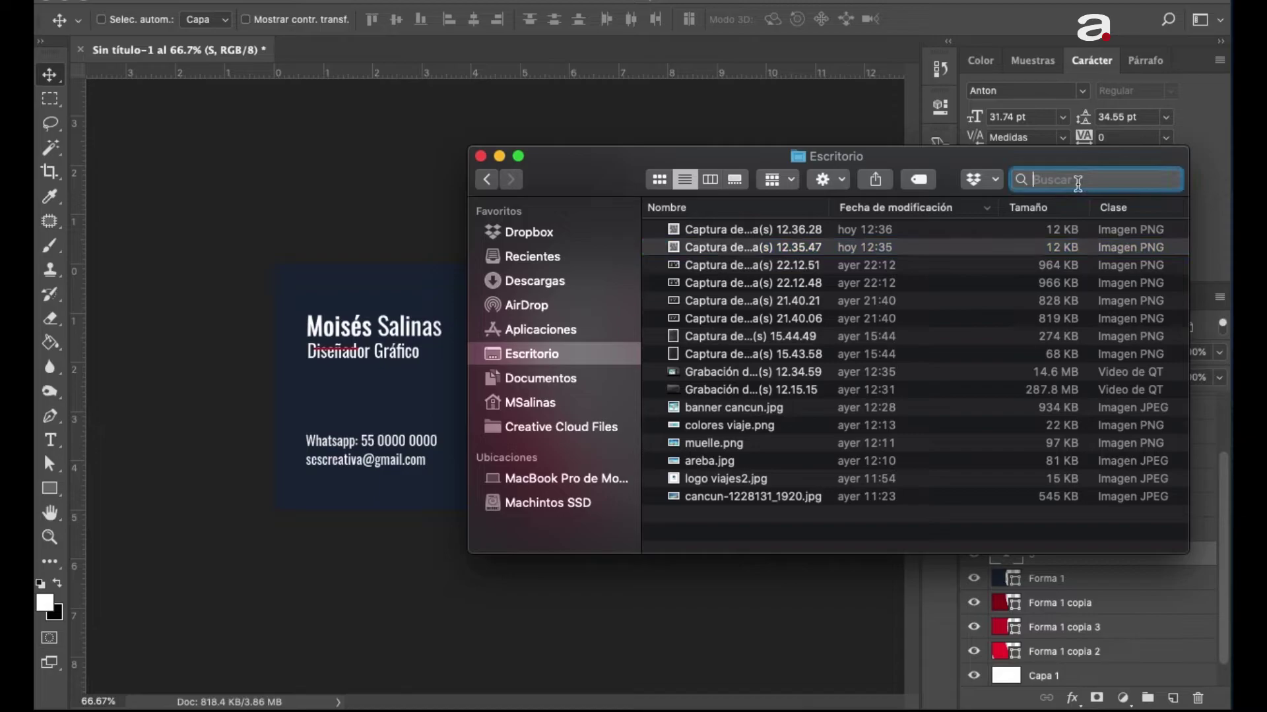
text(iso sescreat)
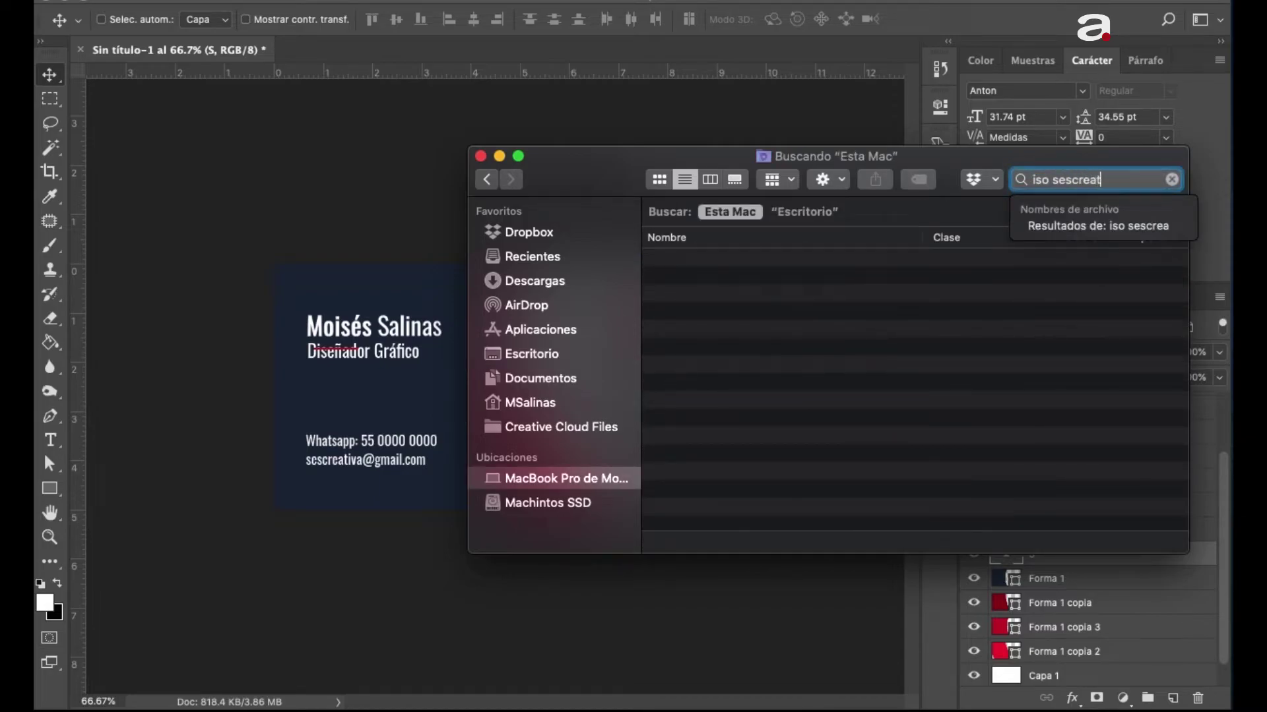
text(iva)
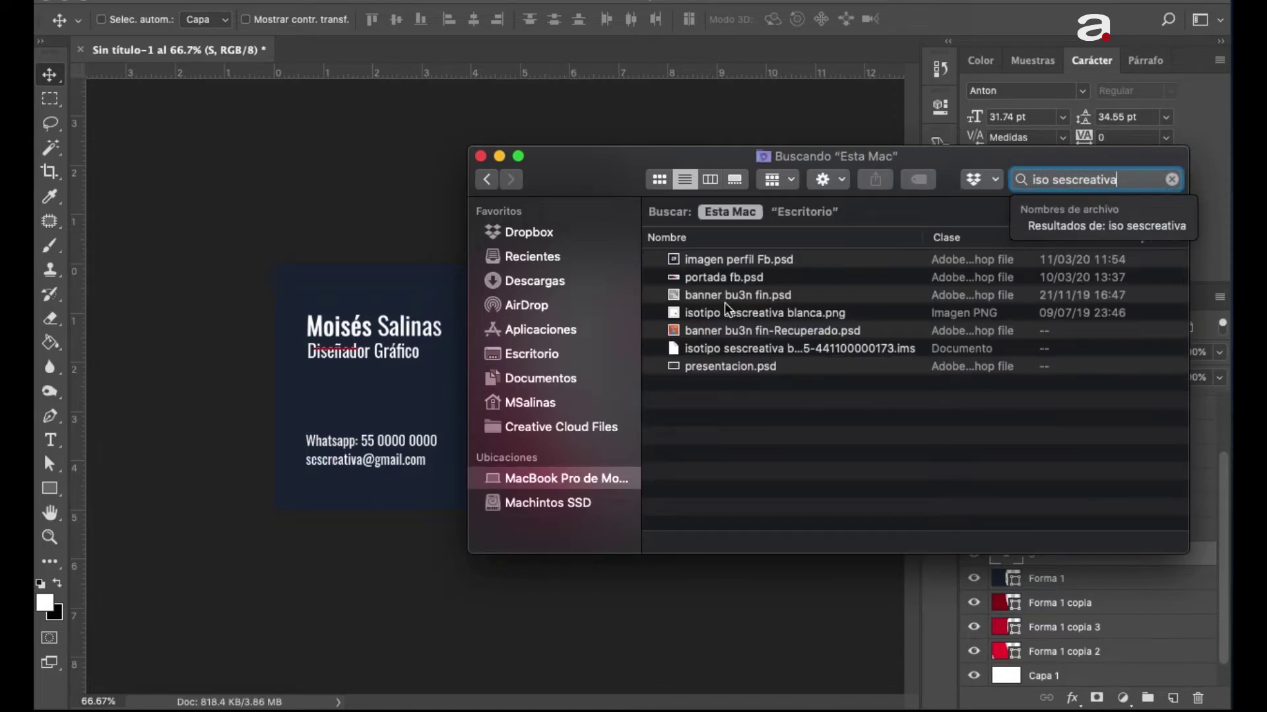
drag(706, 311, 404, 361)
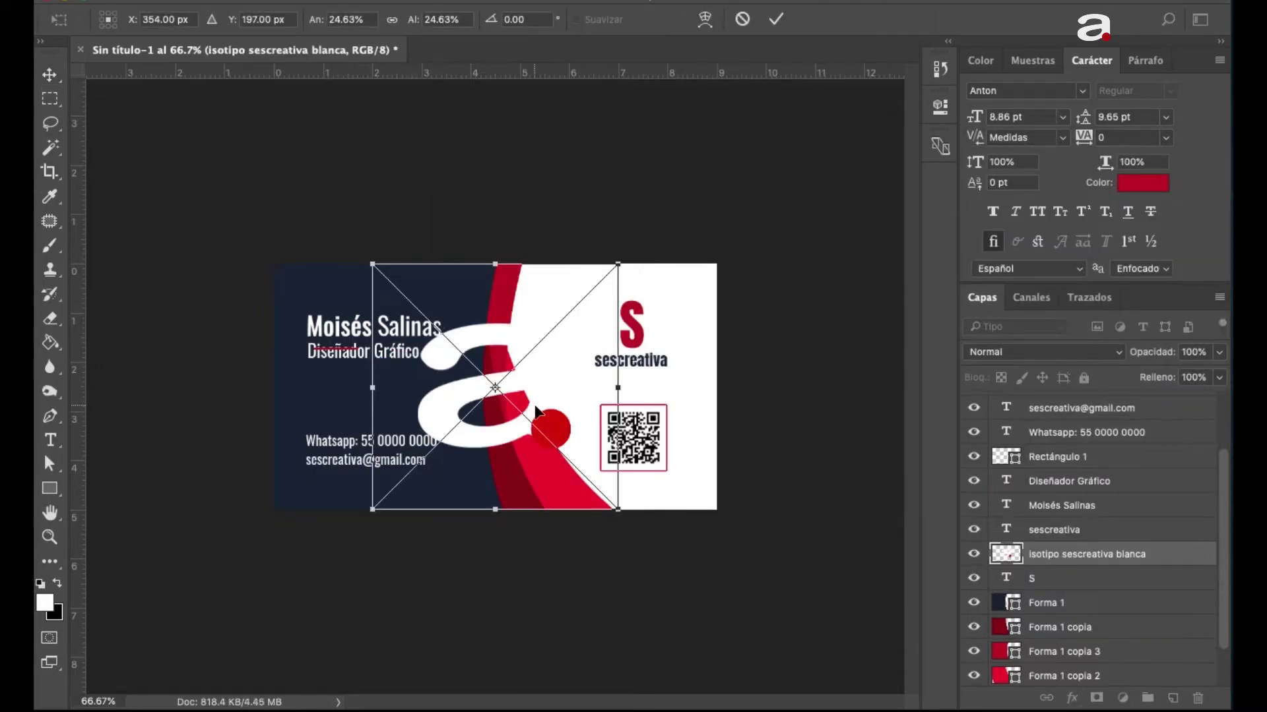
- Commit the logo placement and recolour it red a71a2c with a Color Overlay sampled from the stripe
key(Return)
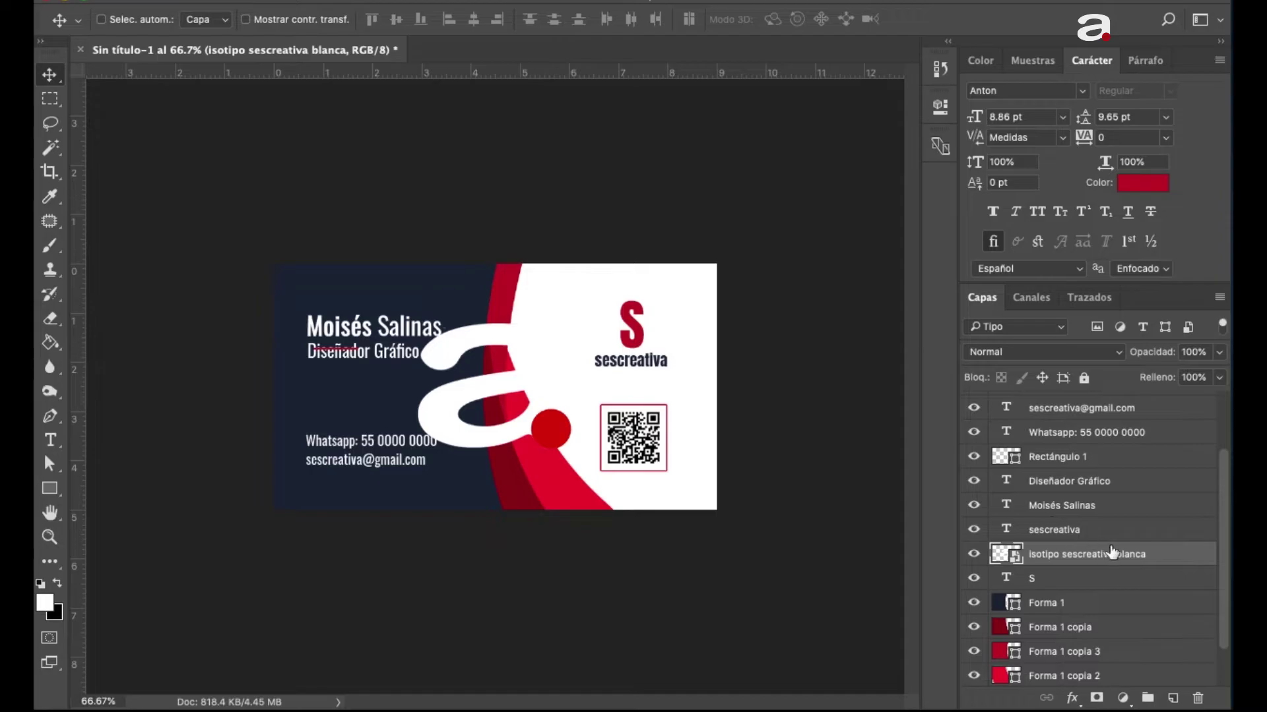
double_click(1170, 559)
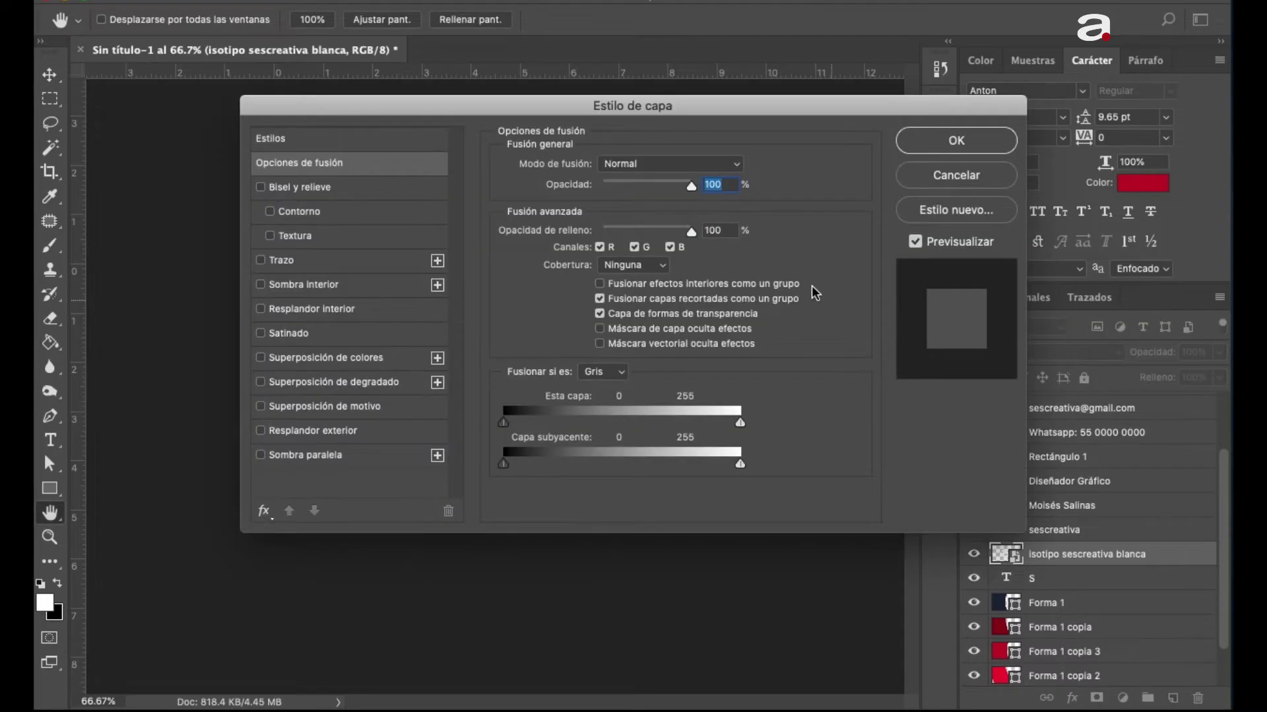
drag(503, 104, 945, 89)
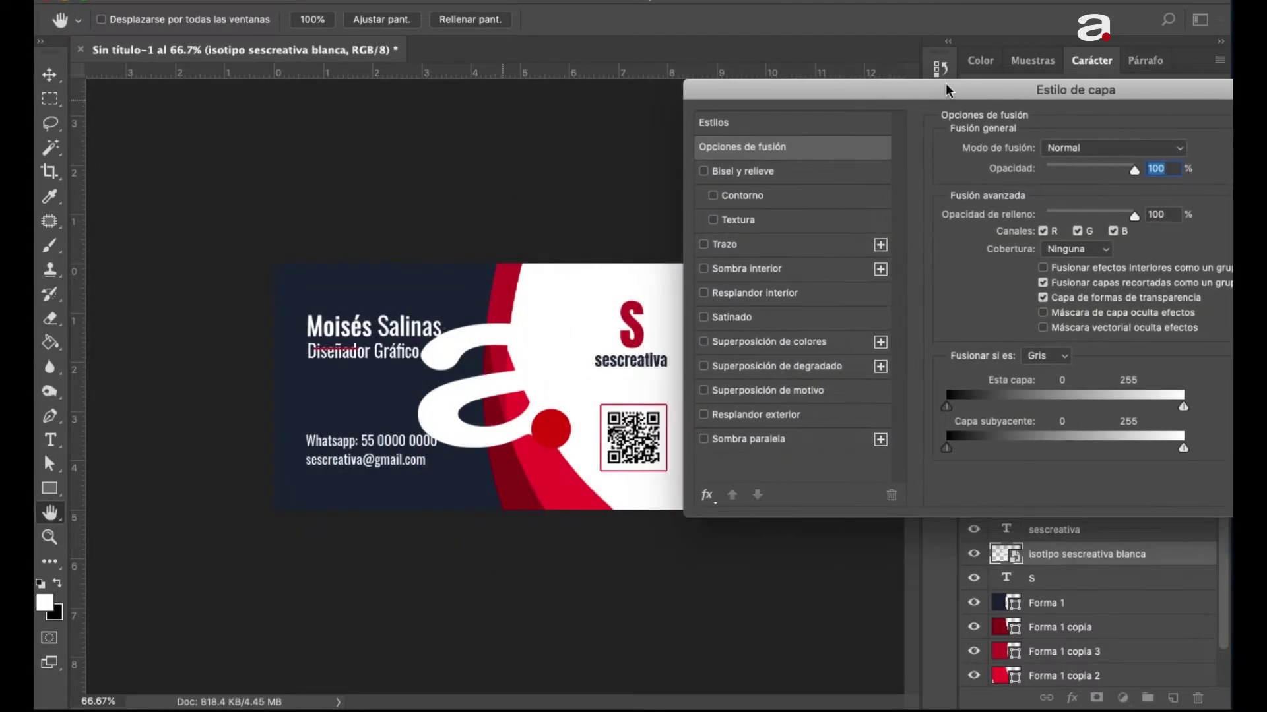
click(744, 342)
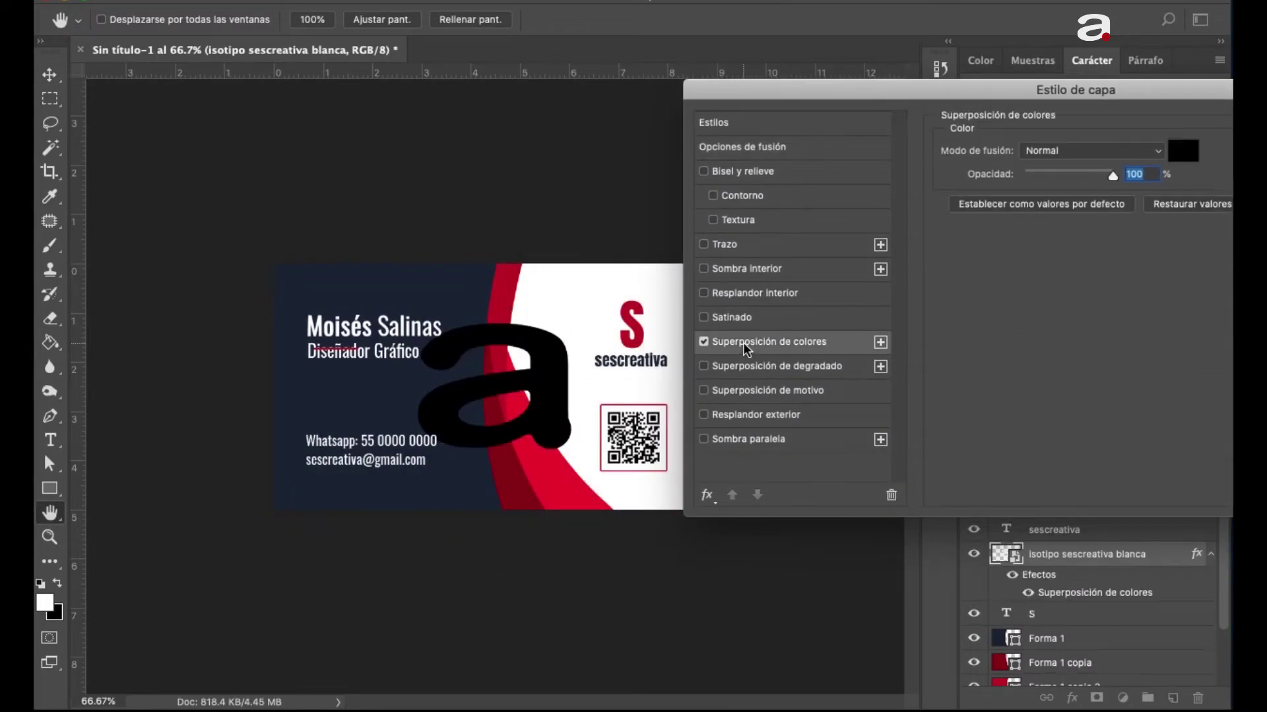
click(1182, 153)
click(516, 289)
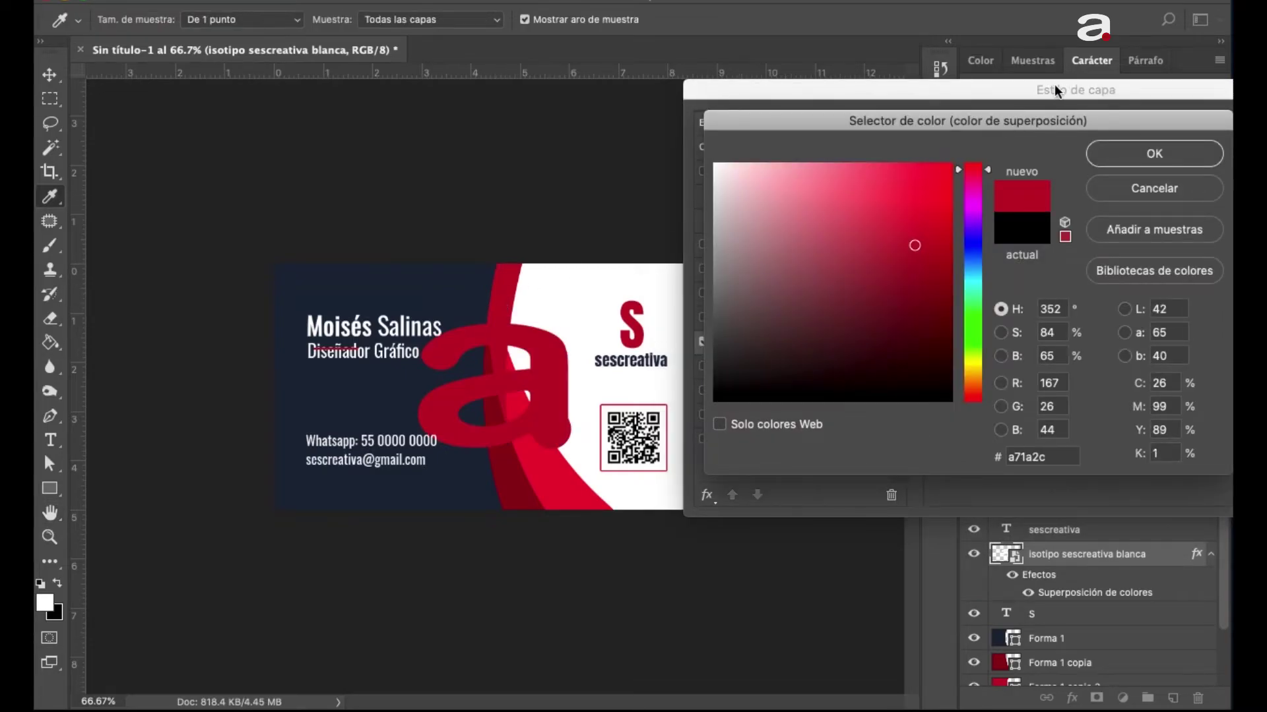
drag(1070, 89, 912, 86)
click(1015, 157)
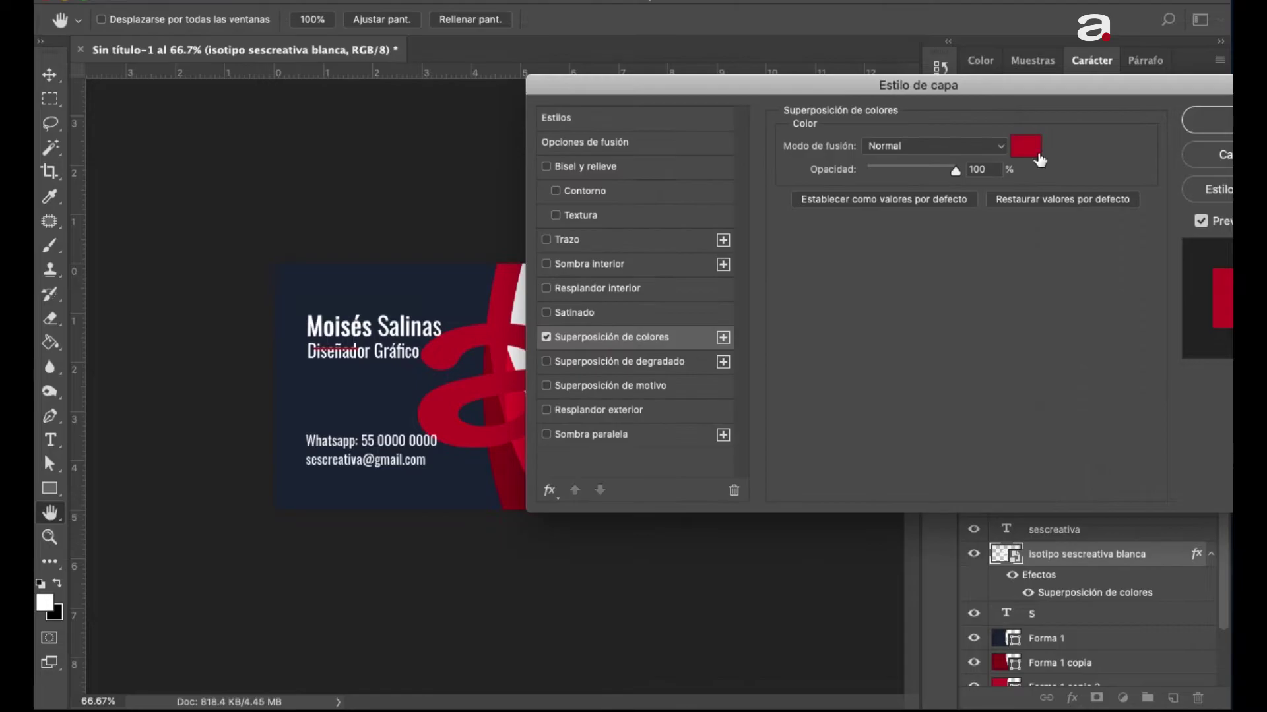
click(1209, 120)
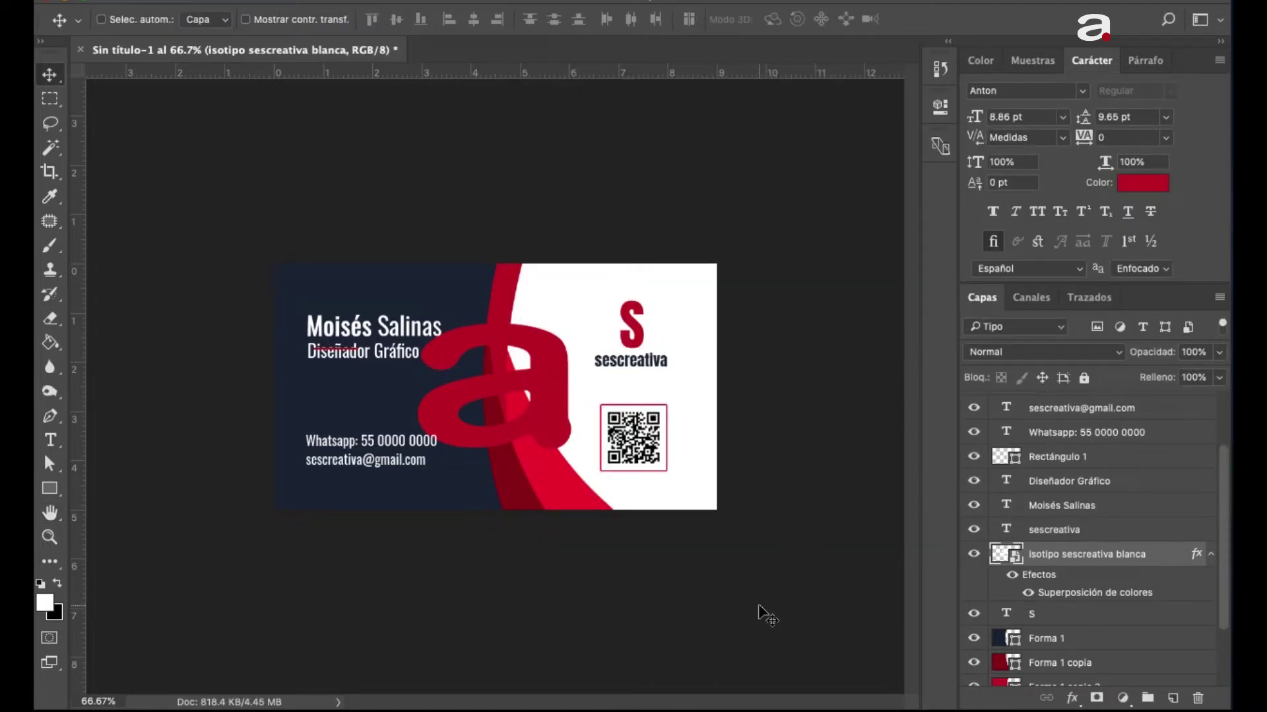
- Scale the red 'a' logo down to about 7.63% above sescreativa
key(ctrl+t)
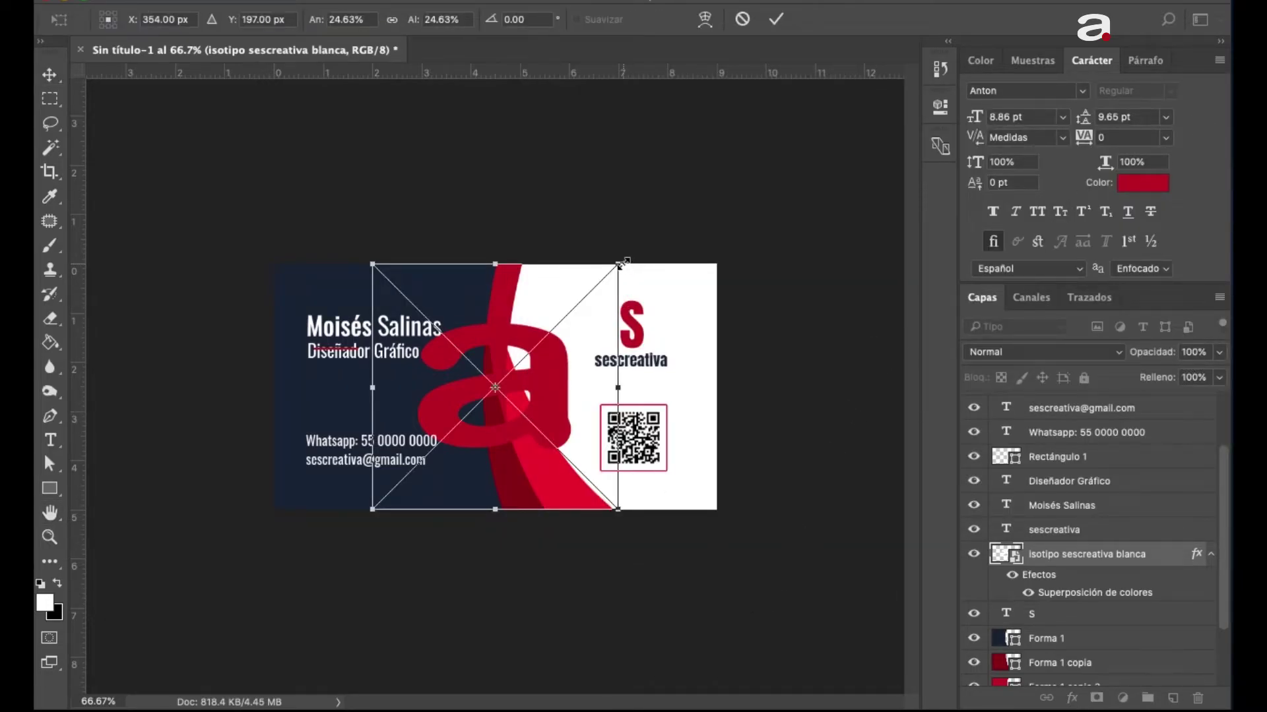
mouse_move(621, 264)
mouse_down()
mouse_move(521, 391)
mouse_move(656, 328)
mouse_up()
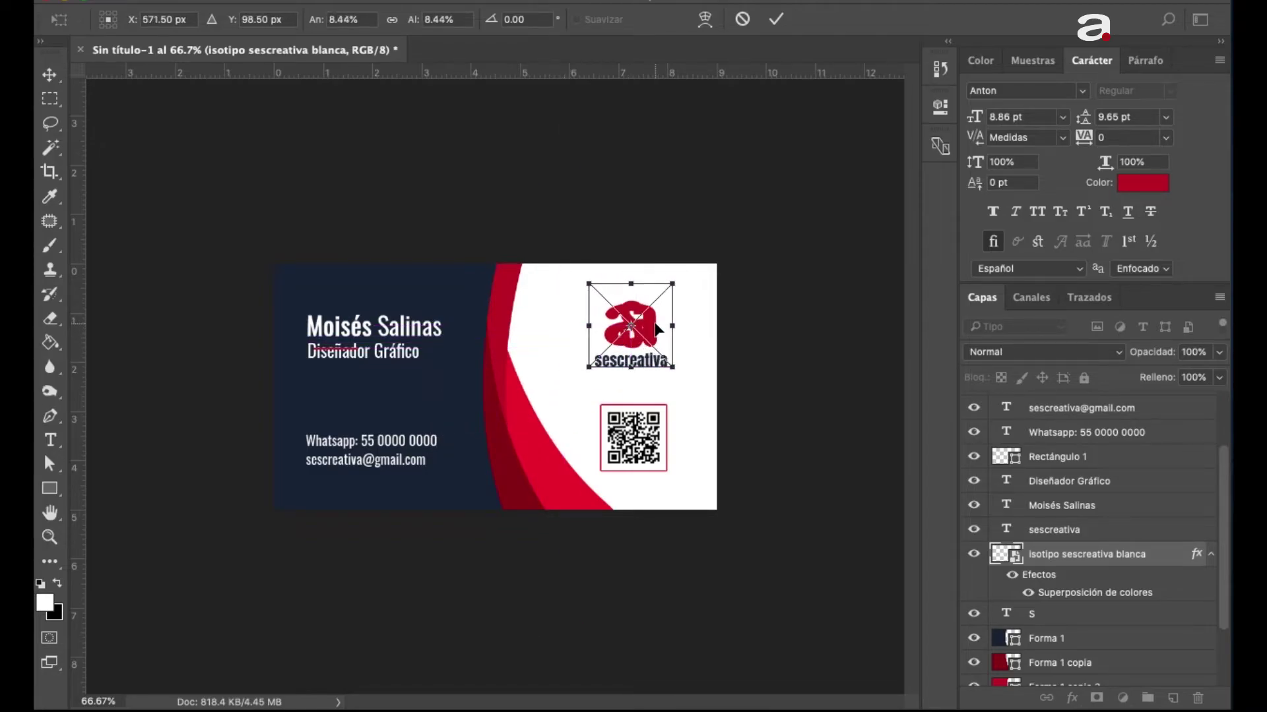
key(ctrl+plus)
key(ctrl+plus)
drag(656, 320, 451, 390)
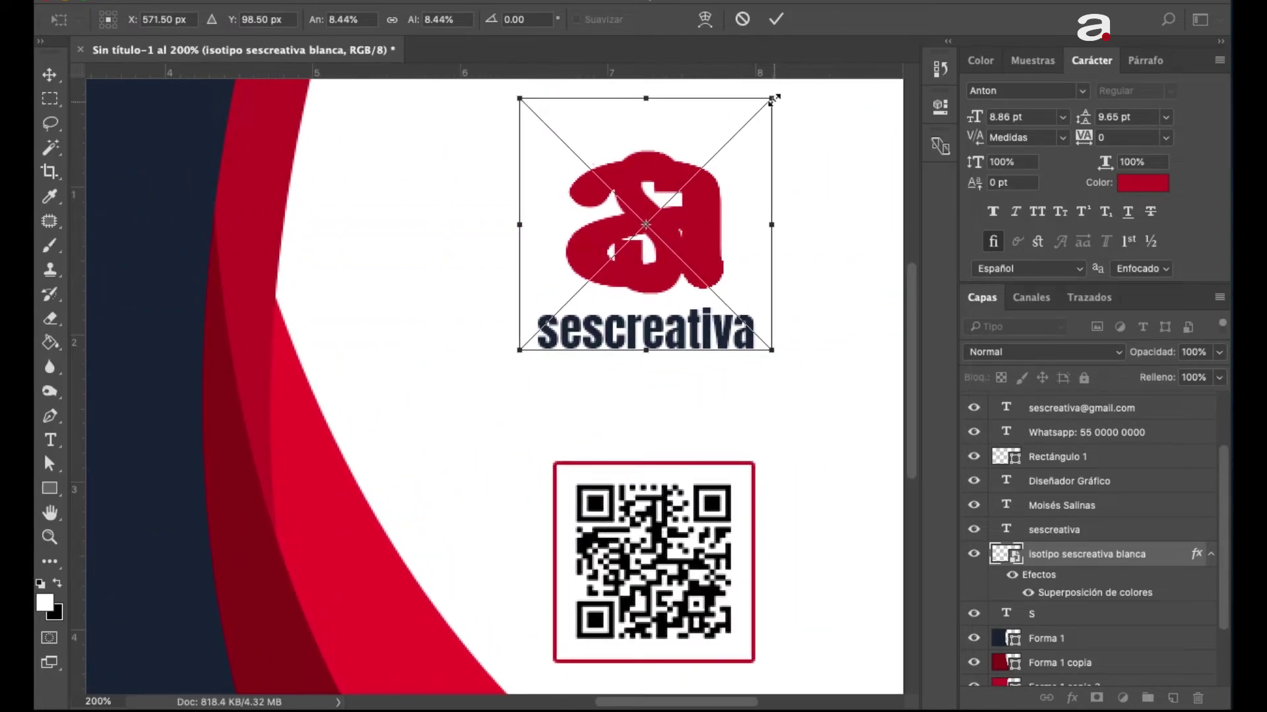
drag(775, 95, 765, 110)
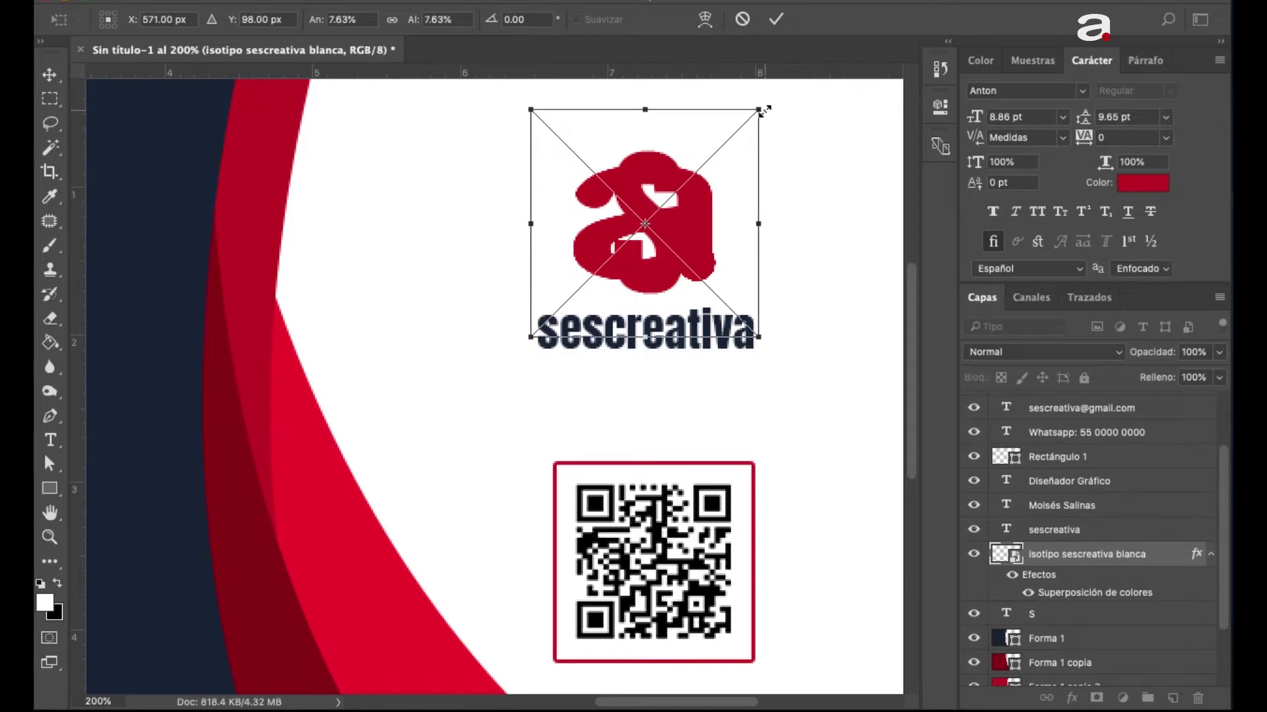
key(Return)
- Hide the S layer and nudge the red logo slightly down
click(974, 614)
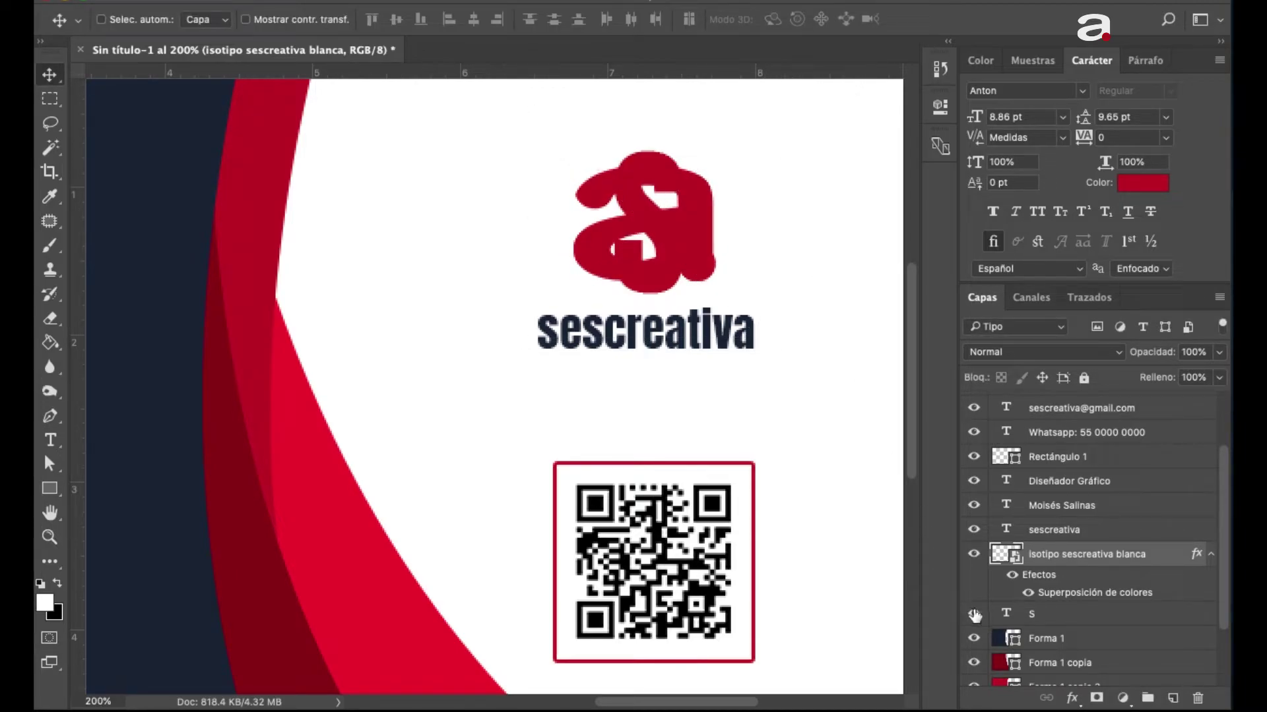
key(ctrl)
key(ctrl+minus)
key(ctrl+minus)
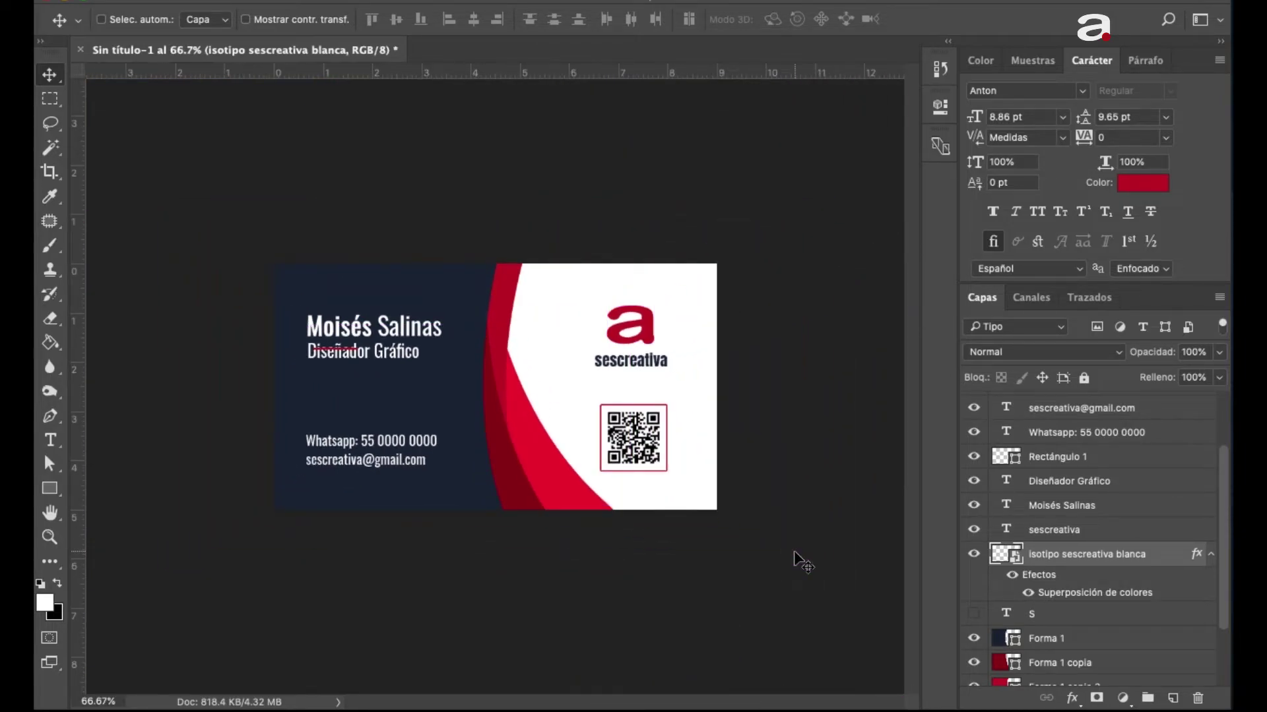
key(Down)
key(Down)
key(Down)
key(Down)
key(Down)
key(Down)
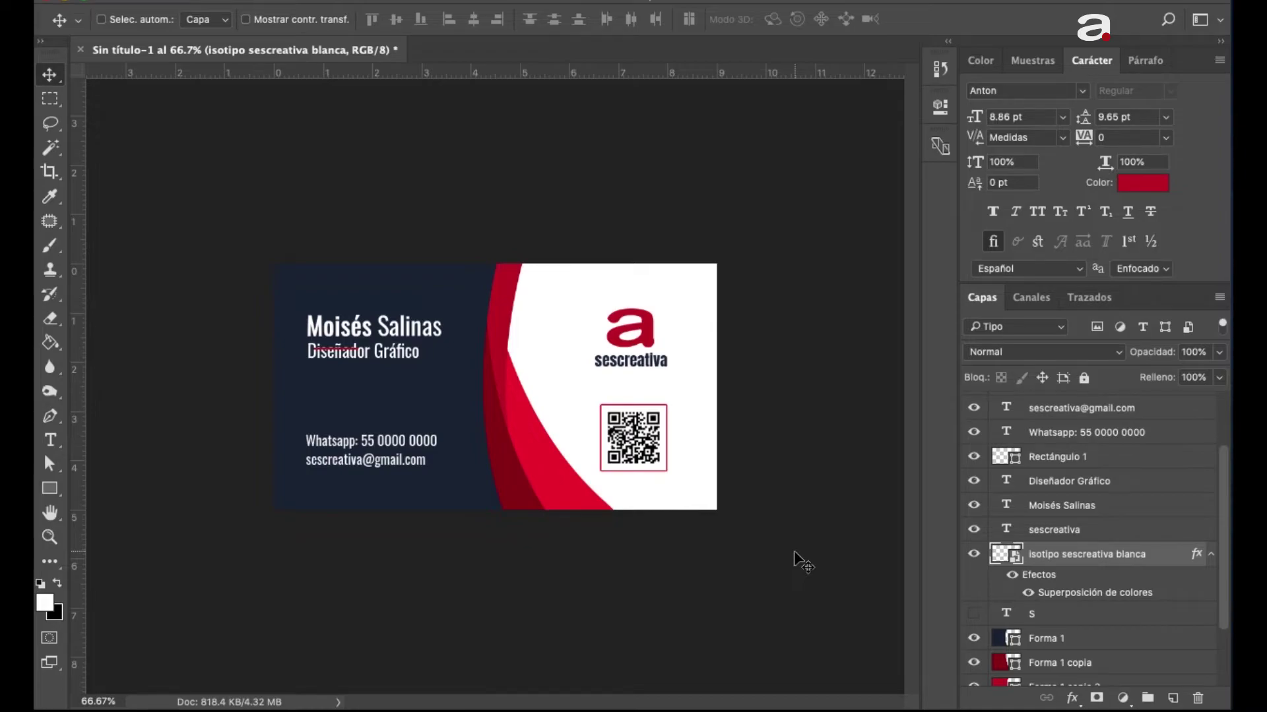
- Group the front-of-card layers, QR down to Forma 1 copia 2, into Grupo 1
scroll(1023, 592, down, 3)
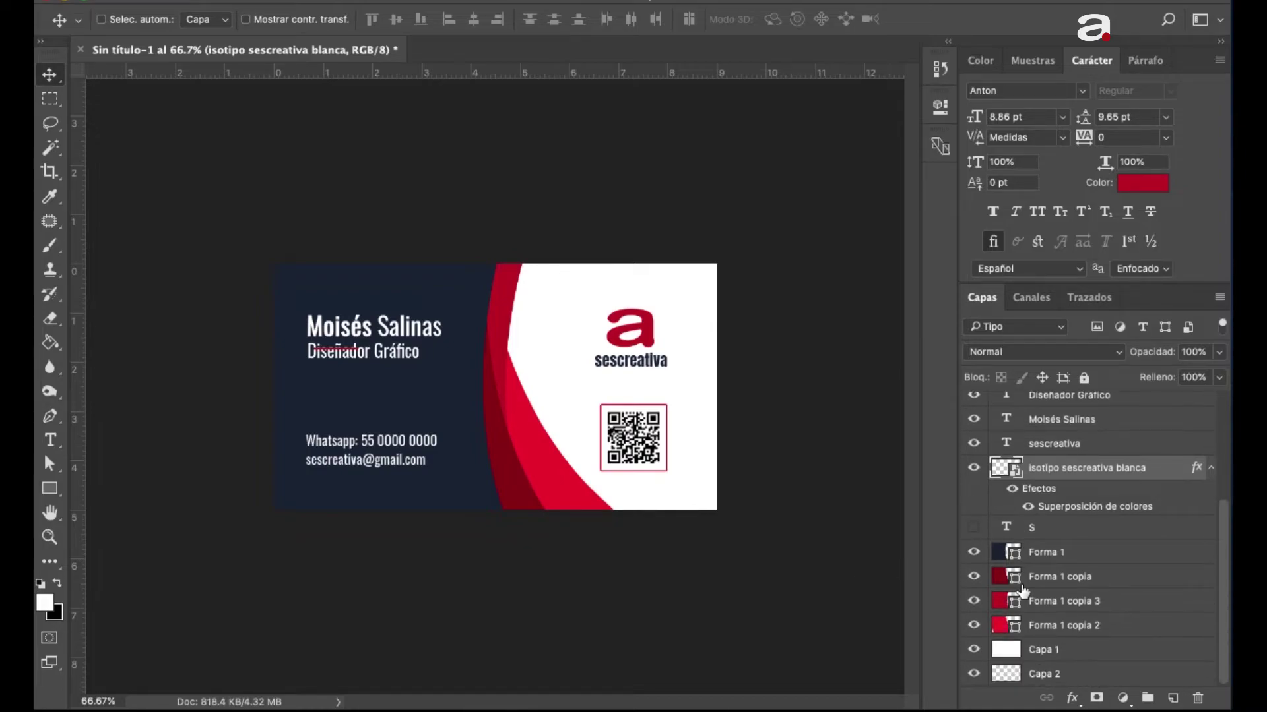
click(1143, 626)
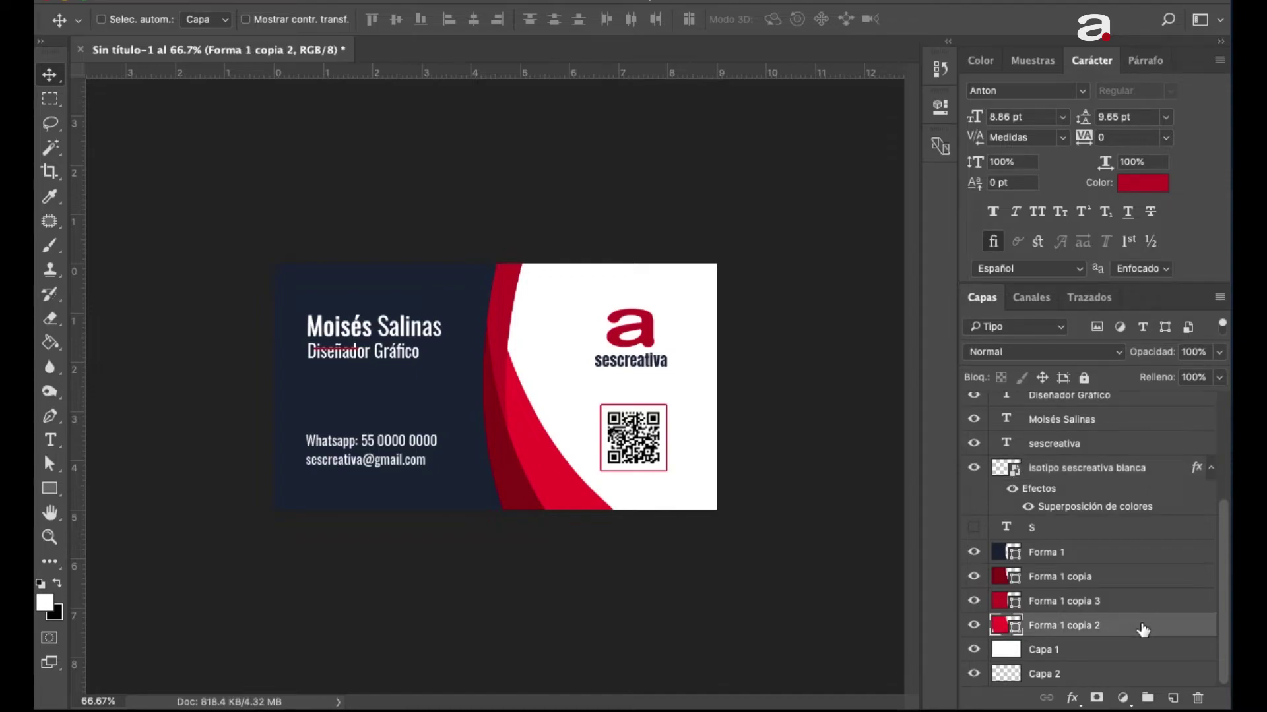
scroll(1143, 630, up, 4)
scroll(1144, 630, up, 2)
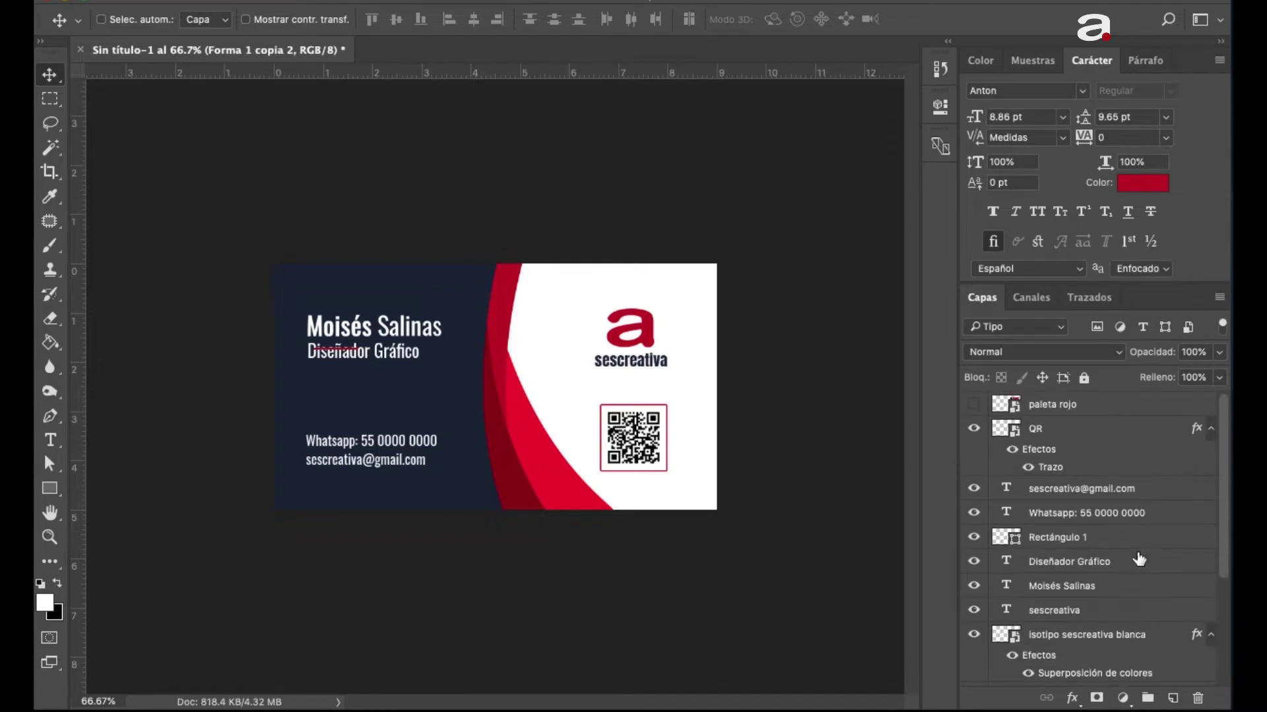
shift+click(1085, 440)
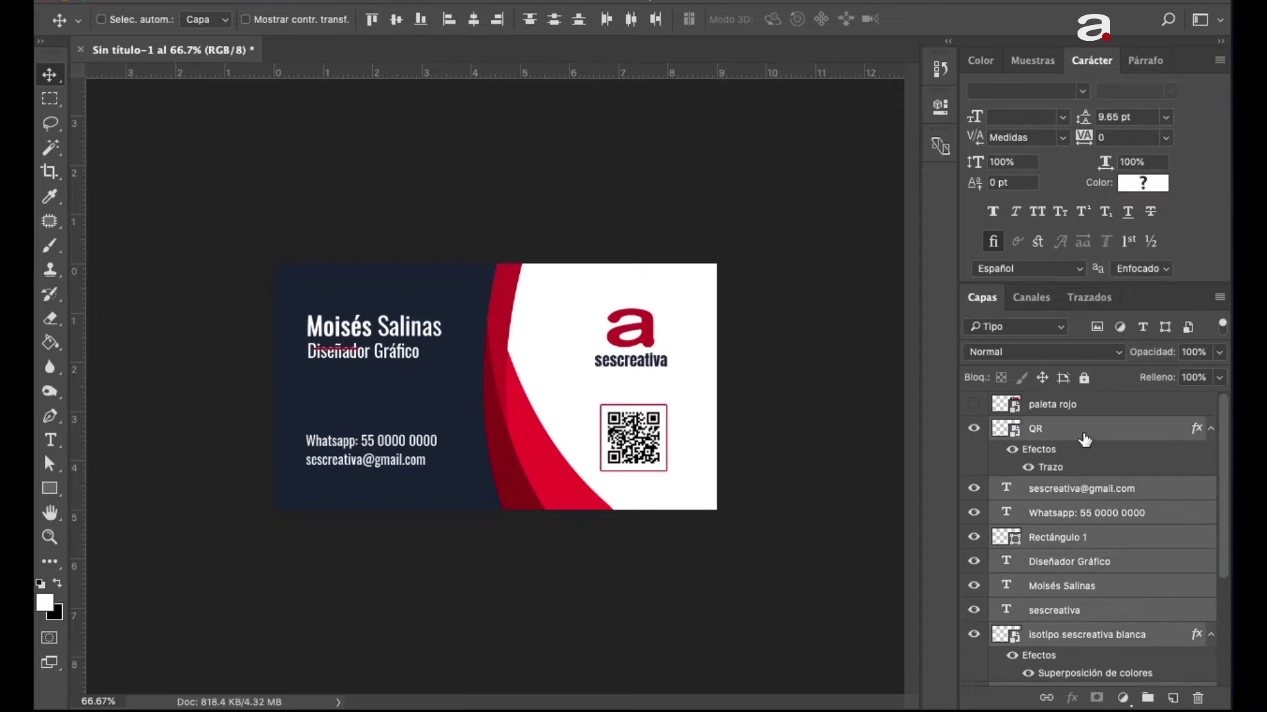
key(ctrl+g)
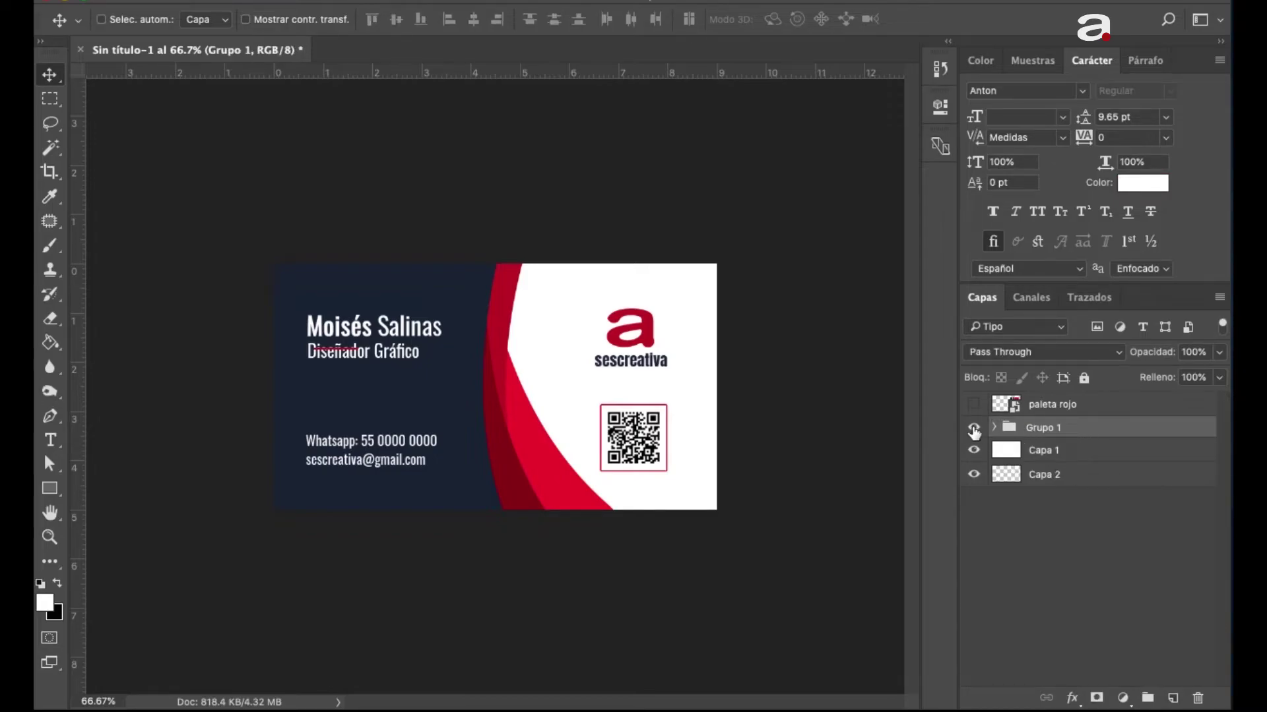
- Hide Grupo 1 to leave a blank white card and add empty layer Capa 3
click(974, 428)
click(974, 429)
click(974, 428)
click(973, 428)
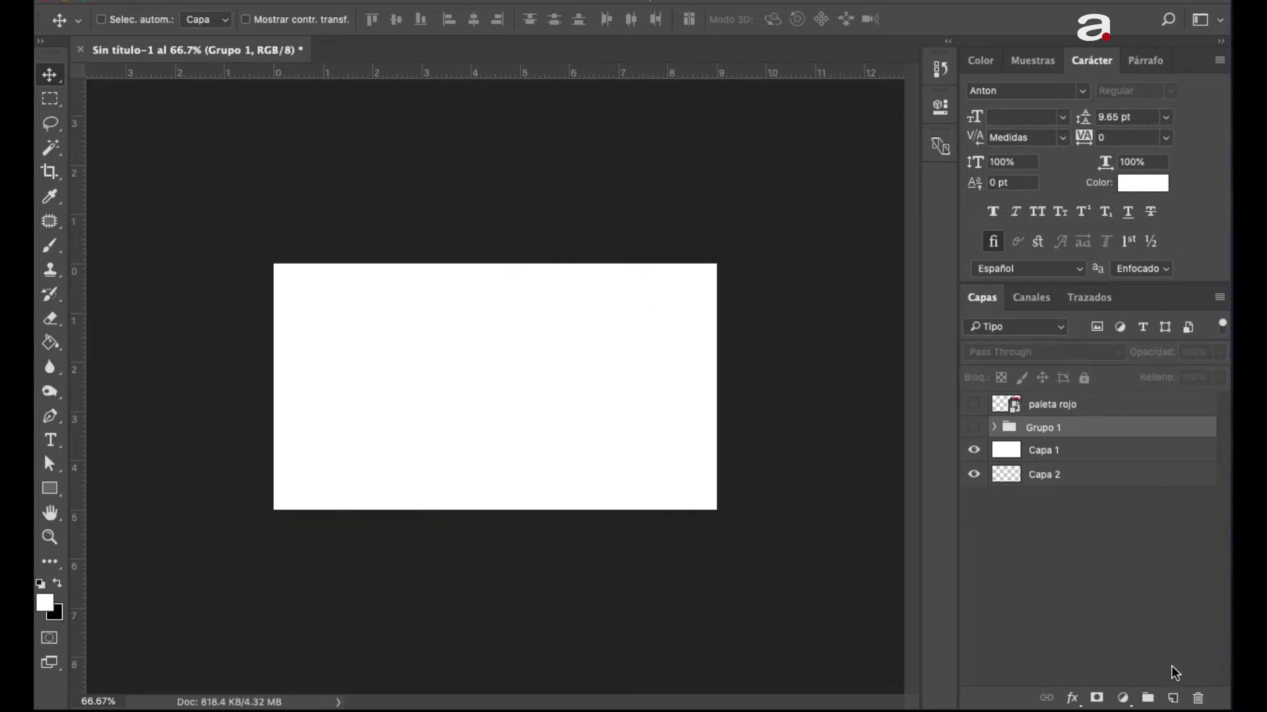
click(1173, 699)
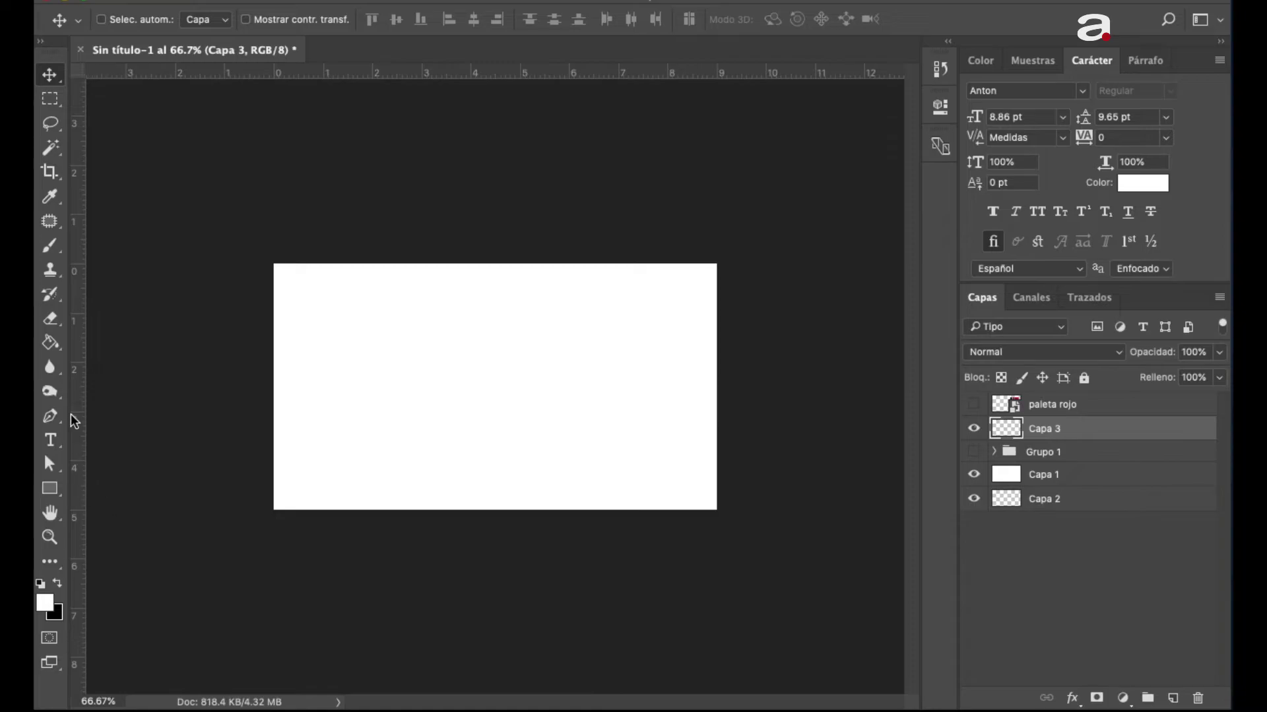
- Pen-draw closed shape Forma 2 with a curved top edge across the card's bottom
click(51, 422)
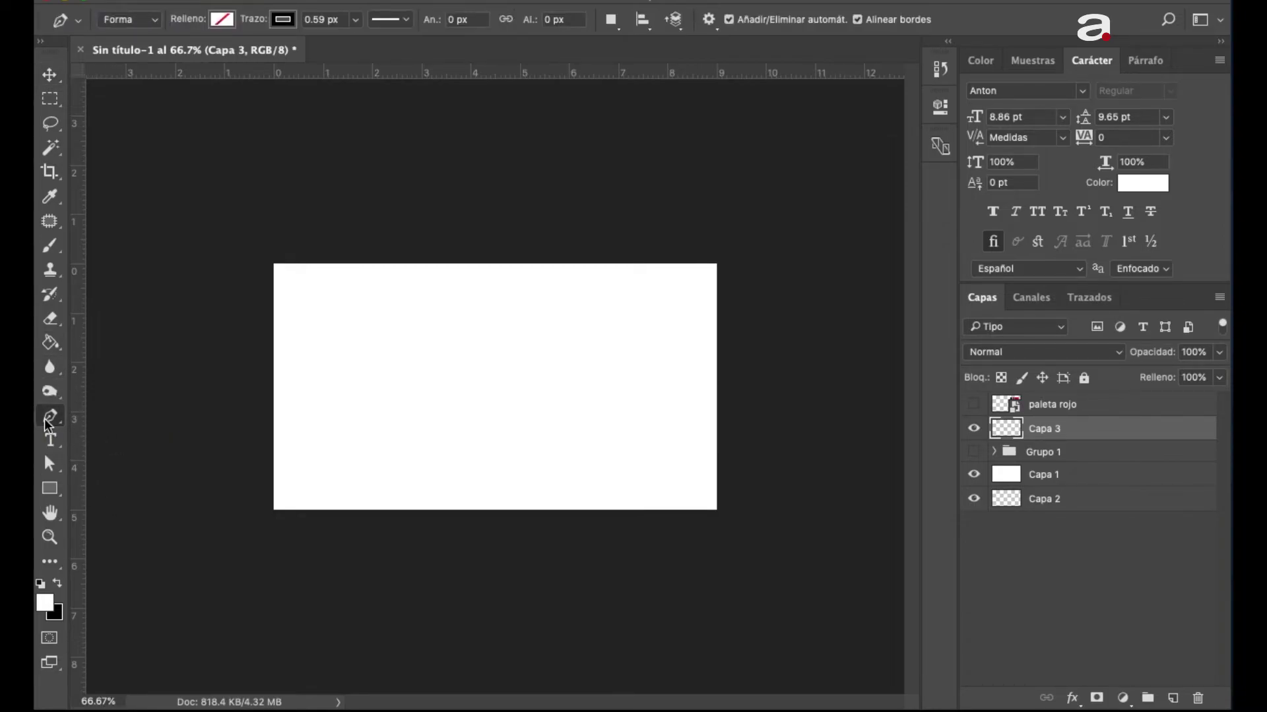
click(224, 465)
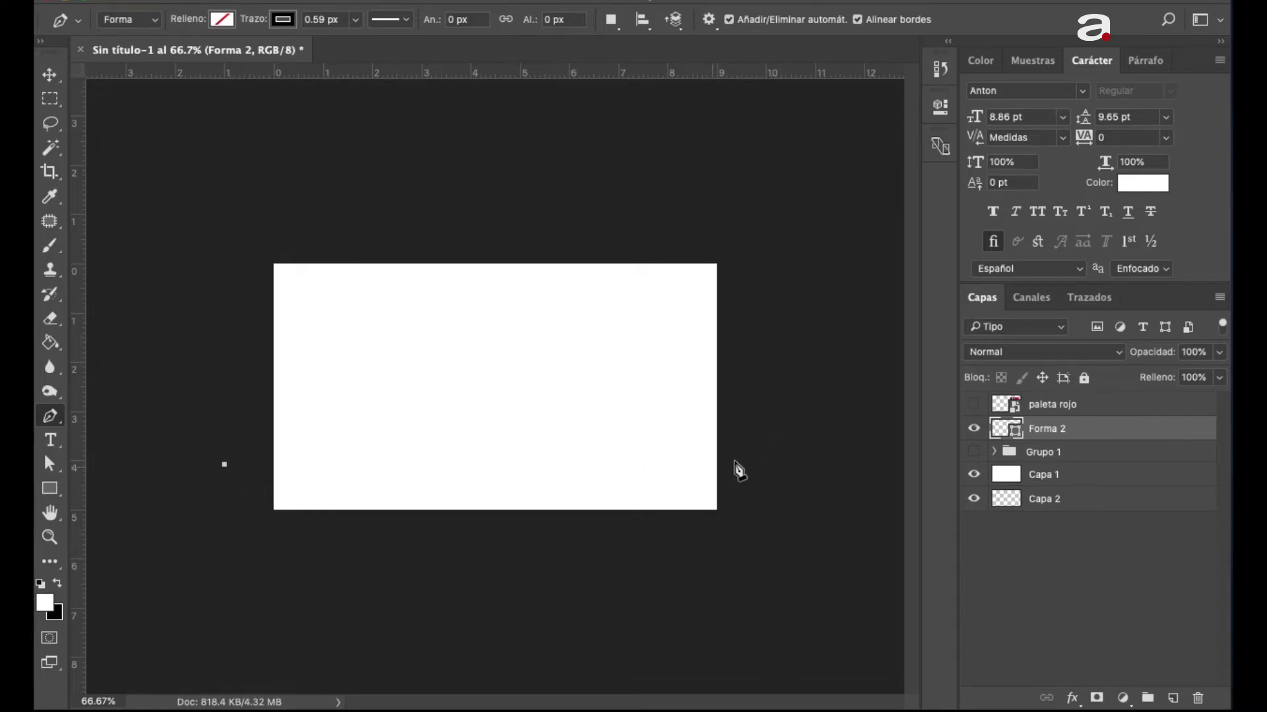
click(760, 408)
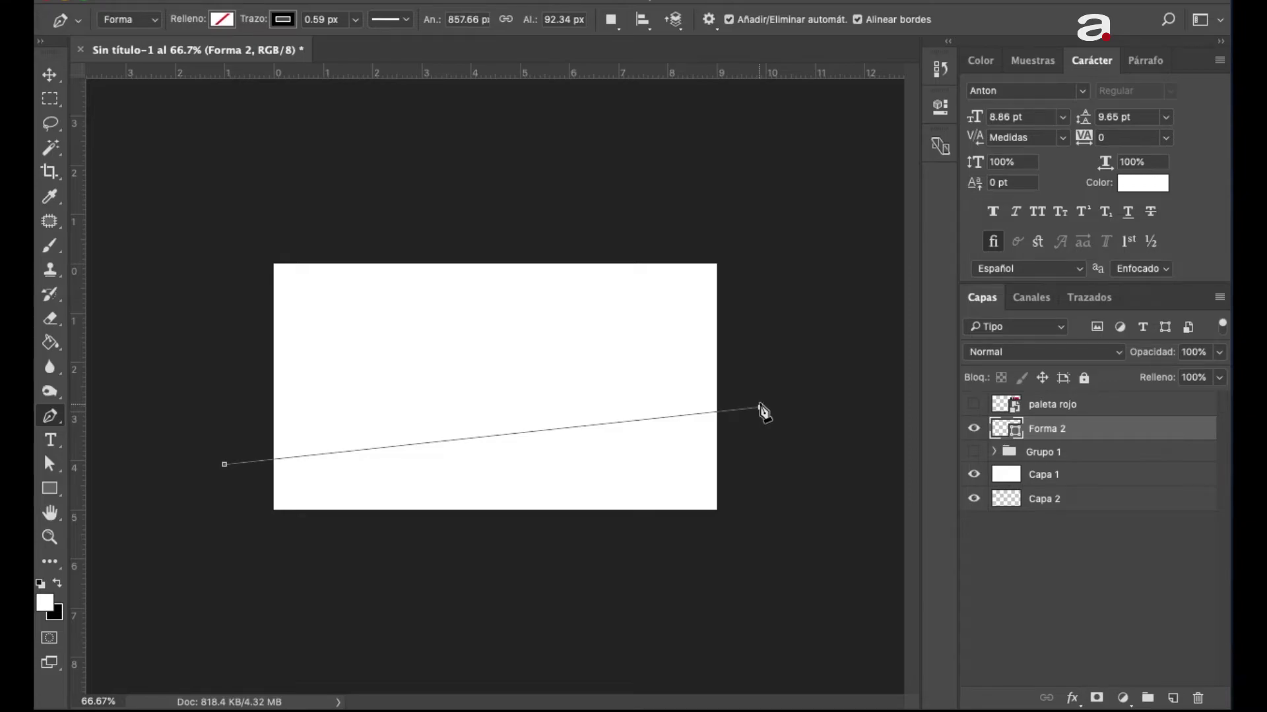
drag(759, 408, 865, 288)
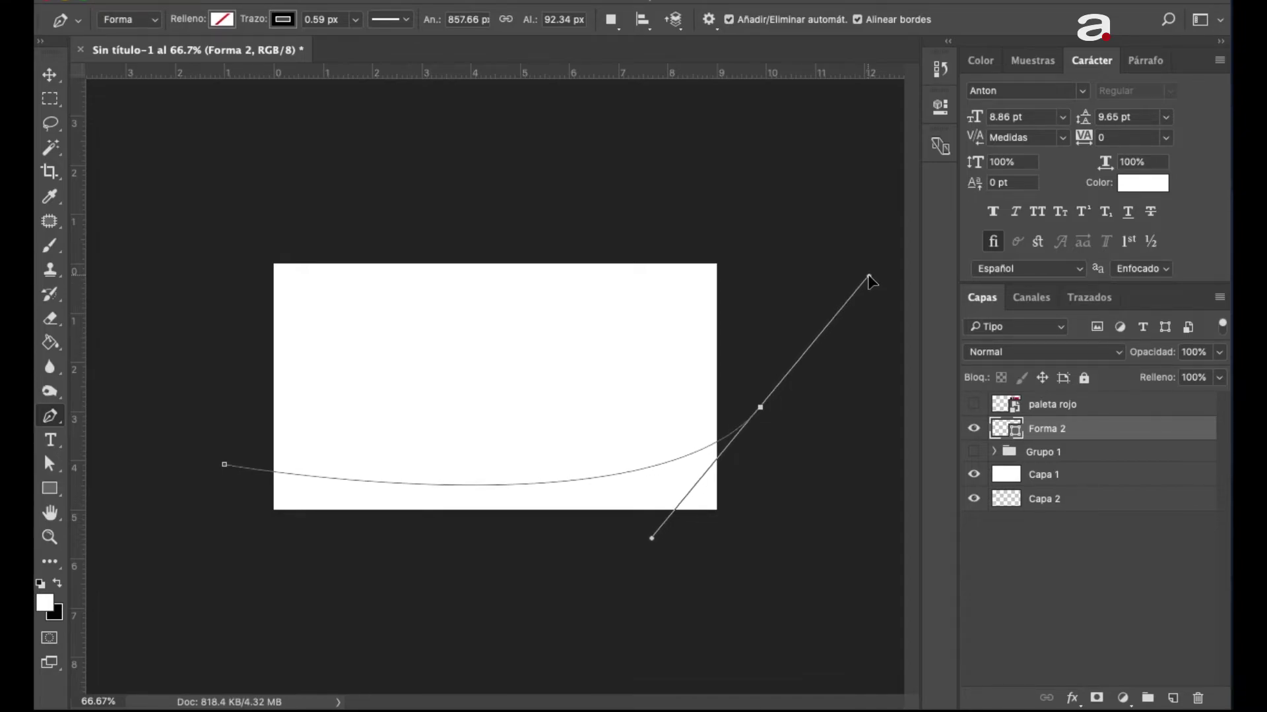
drag(866, 288, 885, 275)
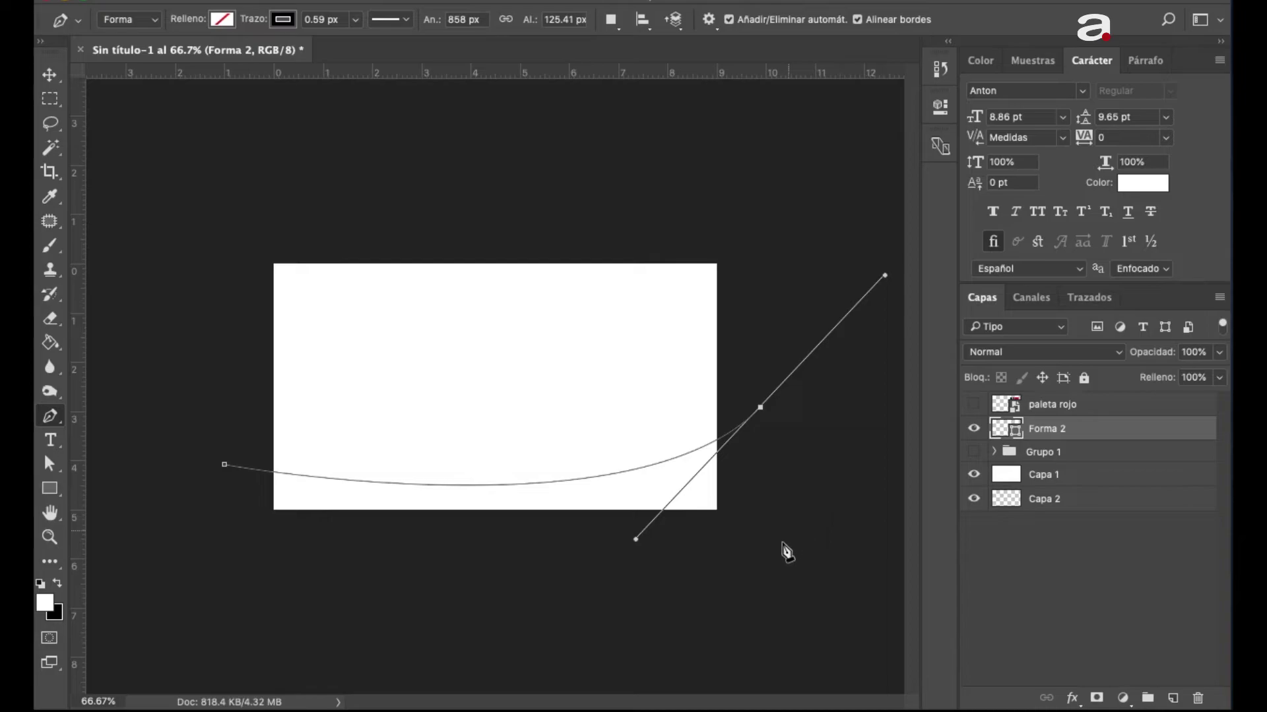
click(770, 596)
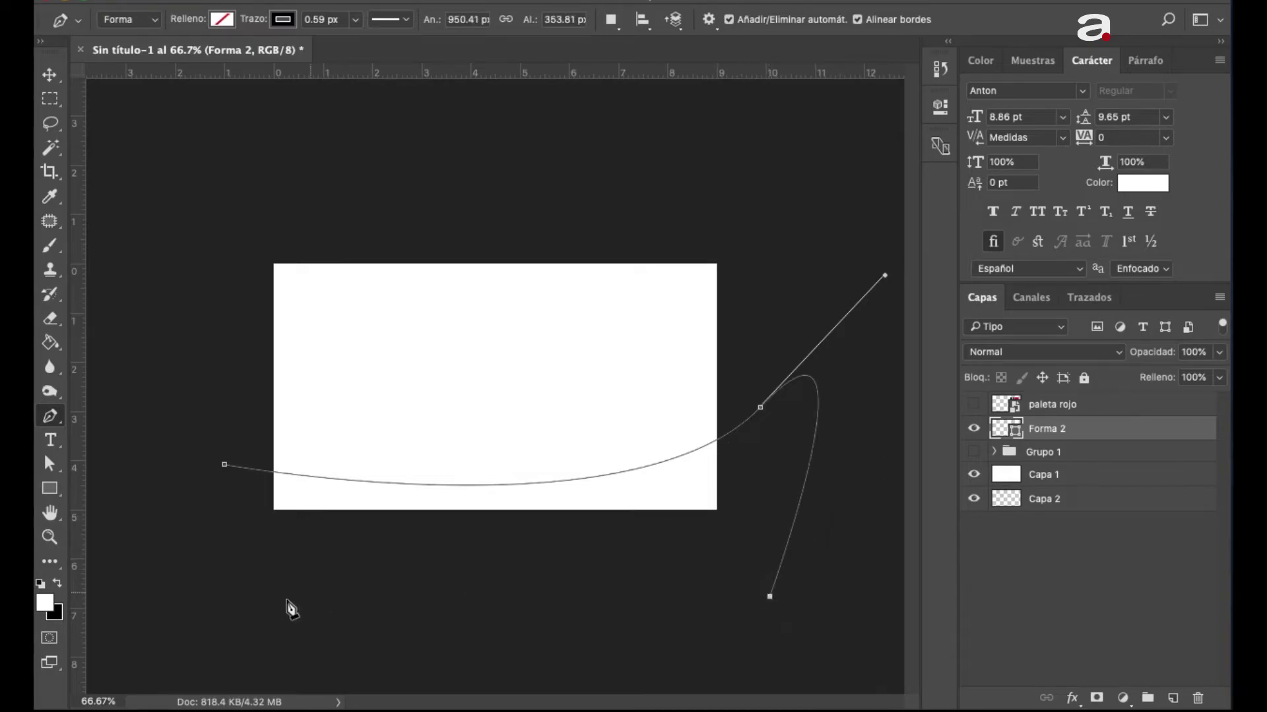
click(219, 606)
click(223, 465)
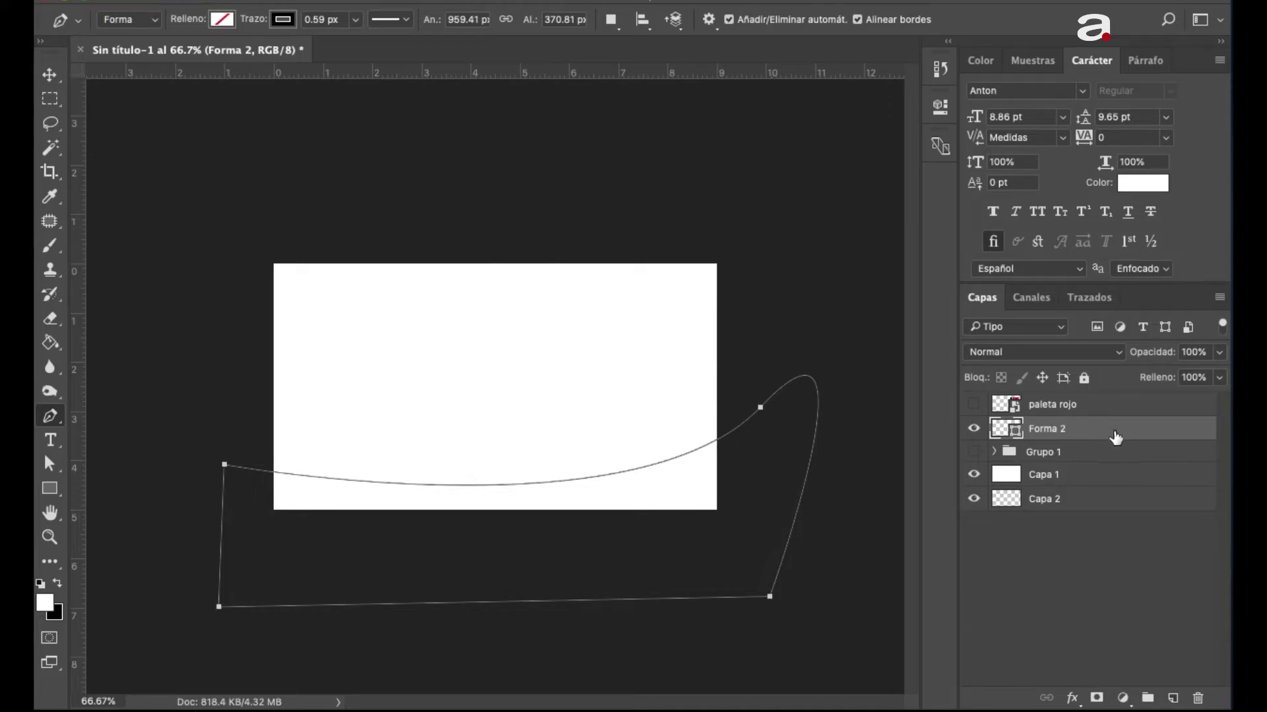
- Show the paleta rojo swatches and fill Forma 2 navy 242c3d with no stroke
click(223, 20)
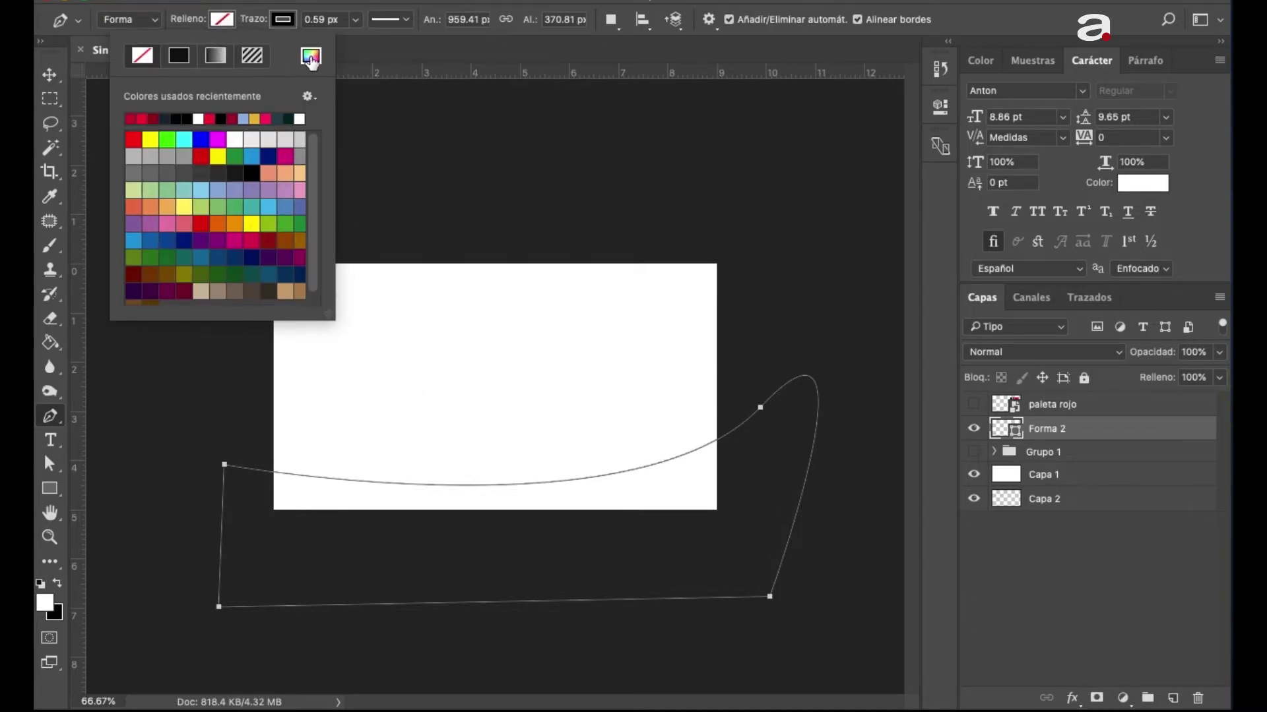
click(224, 22)
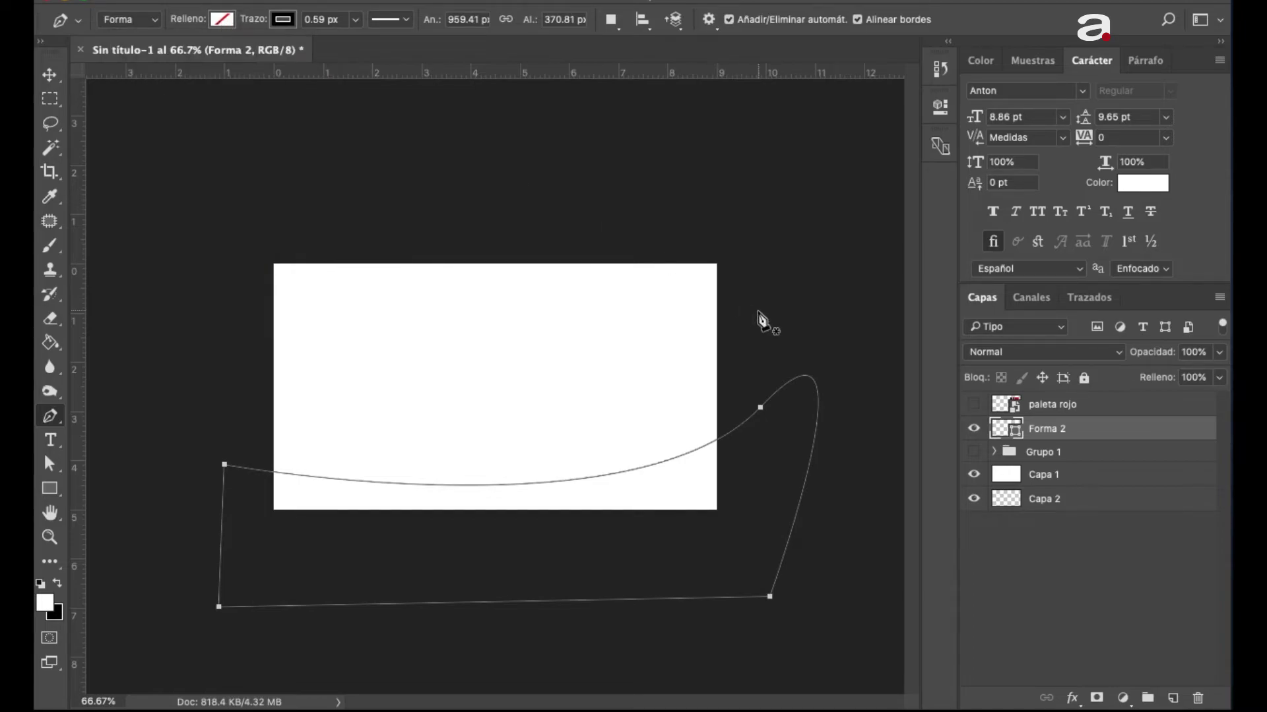
click(974, 405)
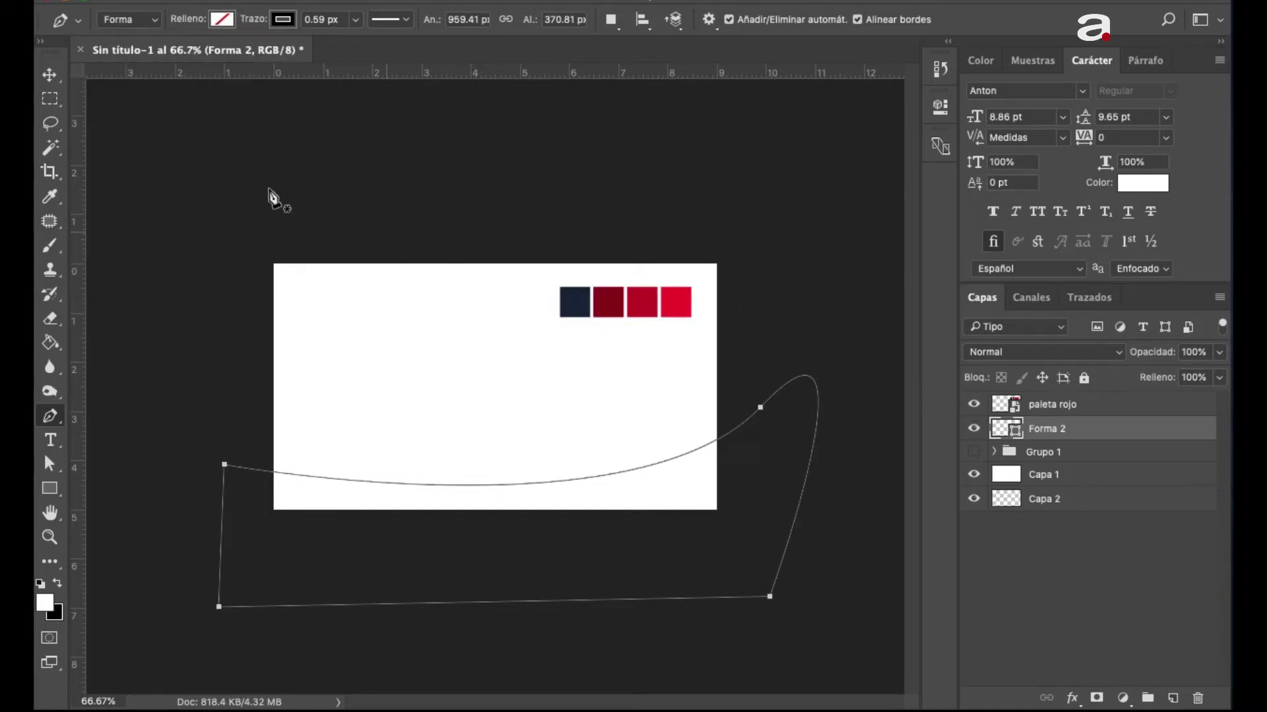
click(222, 20)
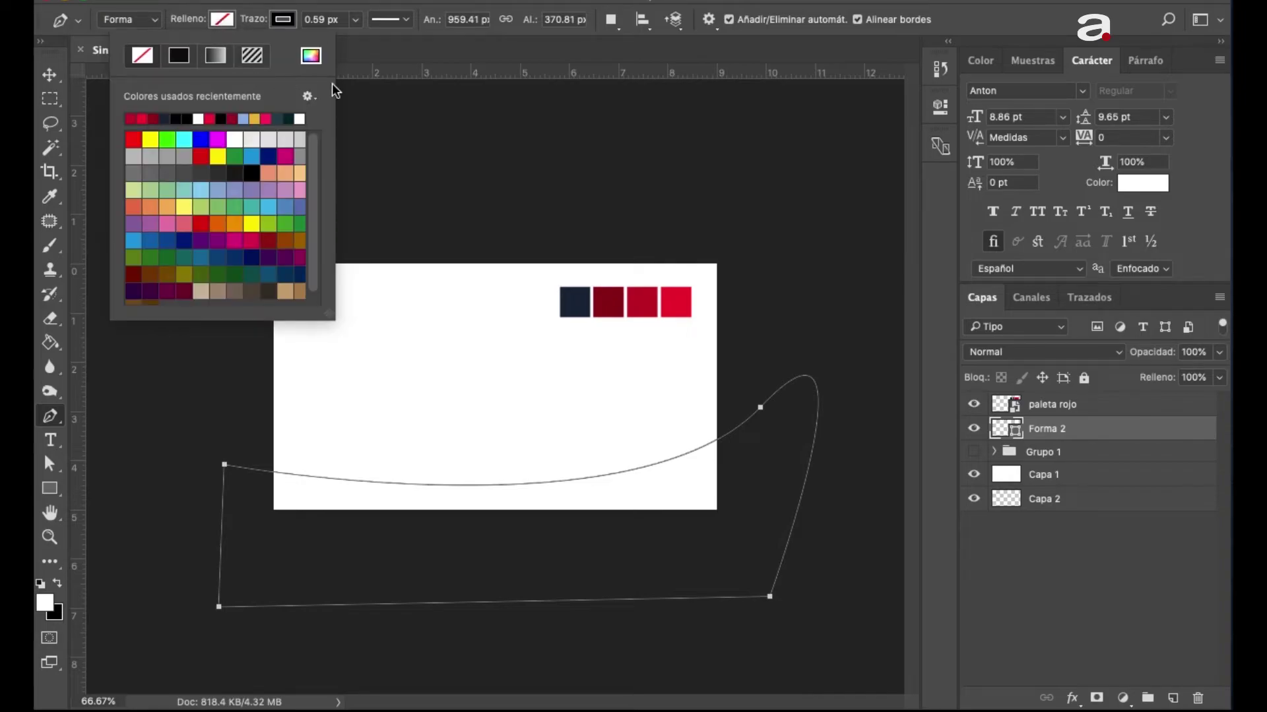
click(313, 60)
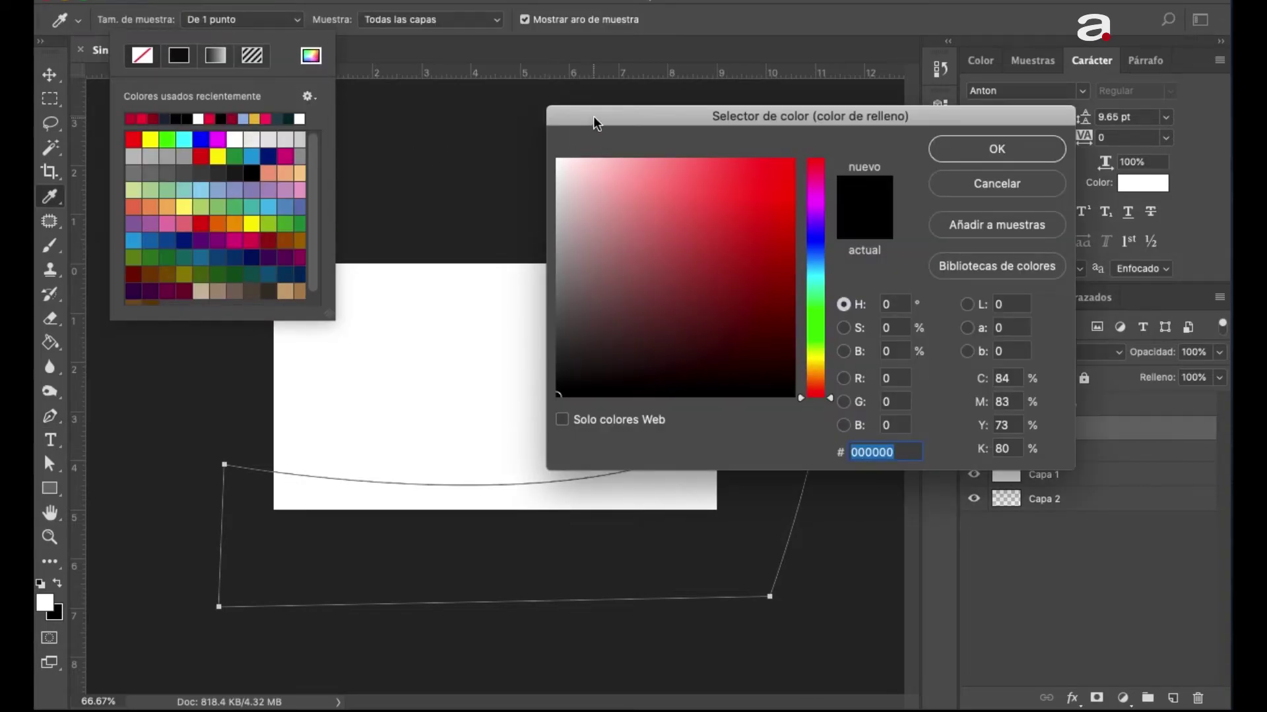
drag(592, 116, 769, 143)
click(580, 300)
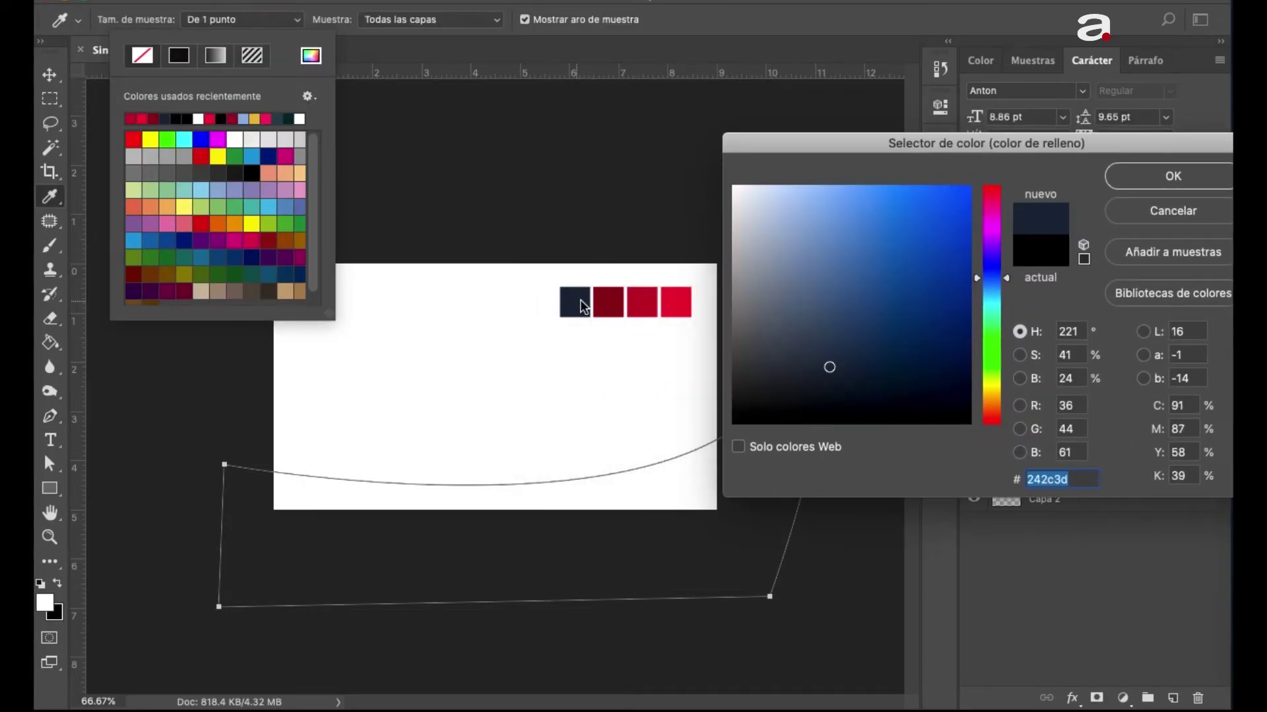
click(1160, 183)
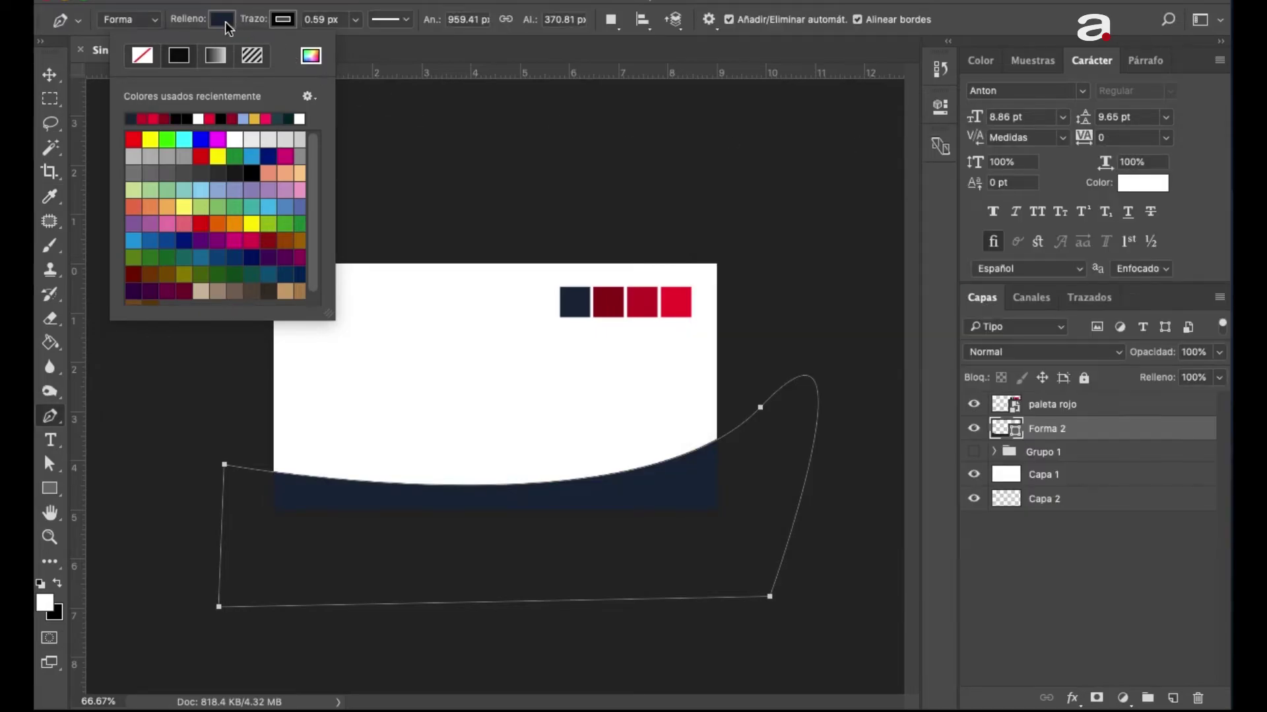
click(283, 21)
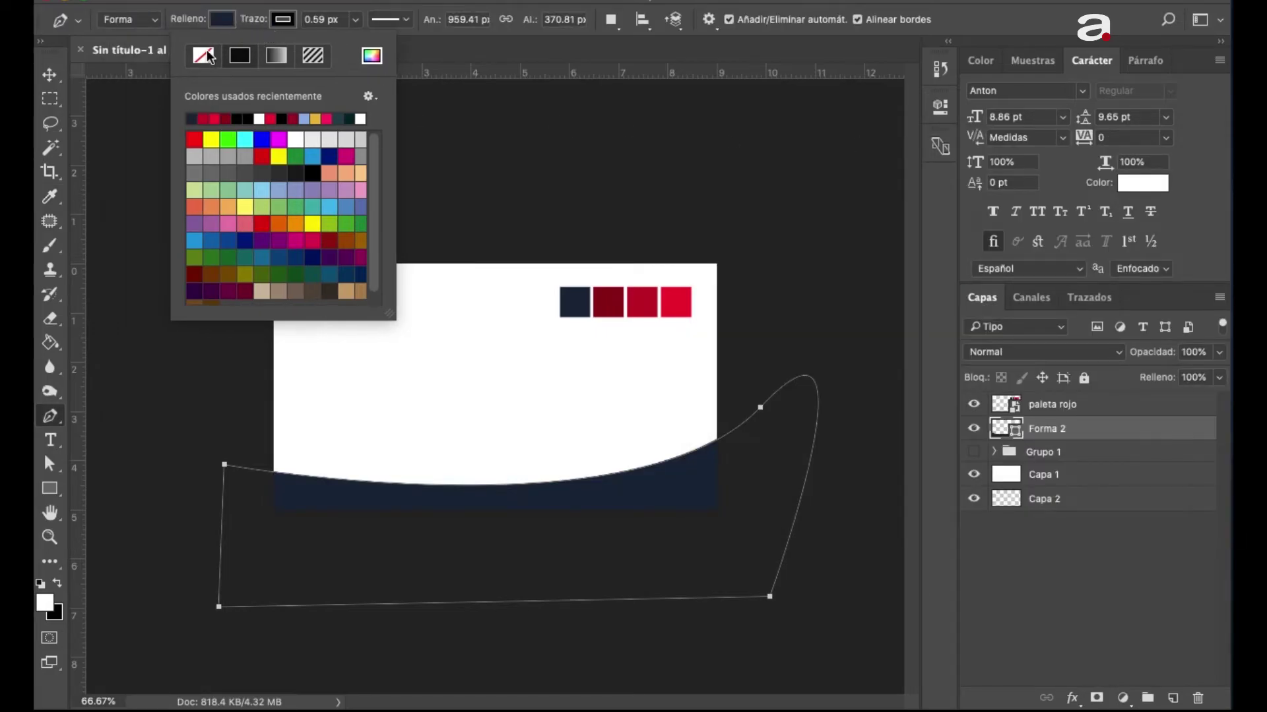
click(283, 27)
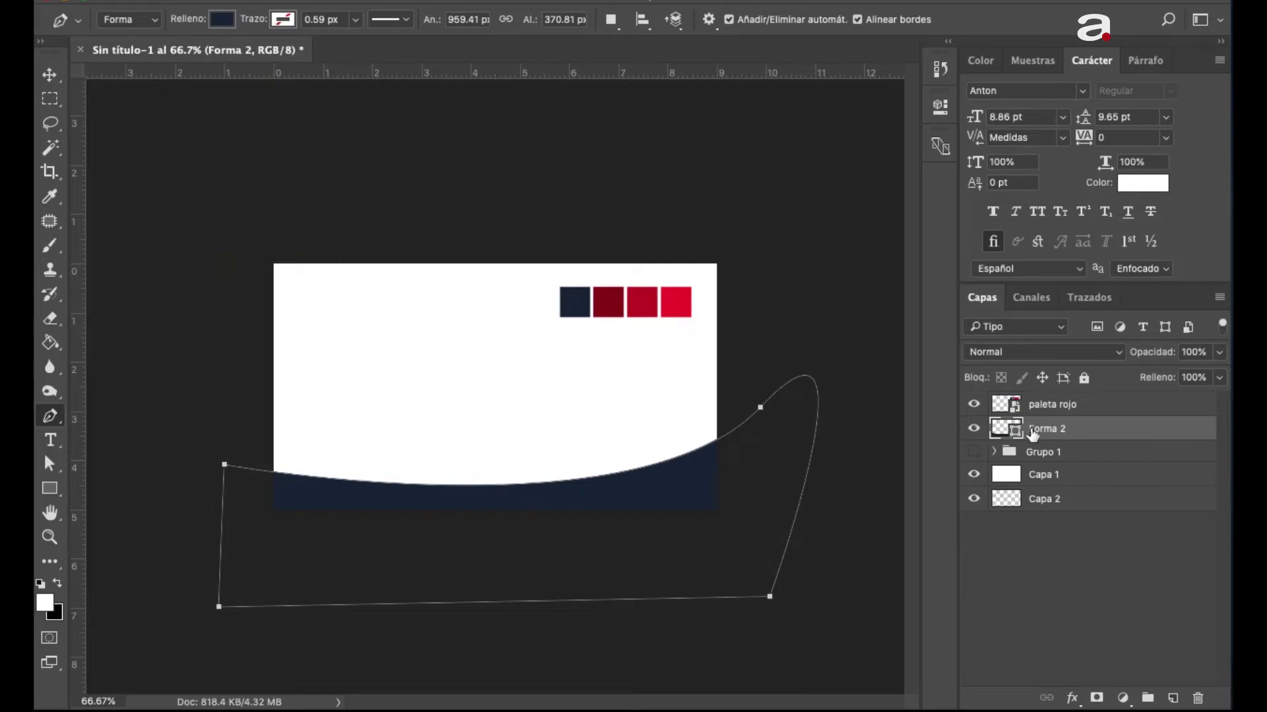
key(Return)
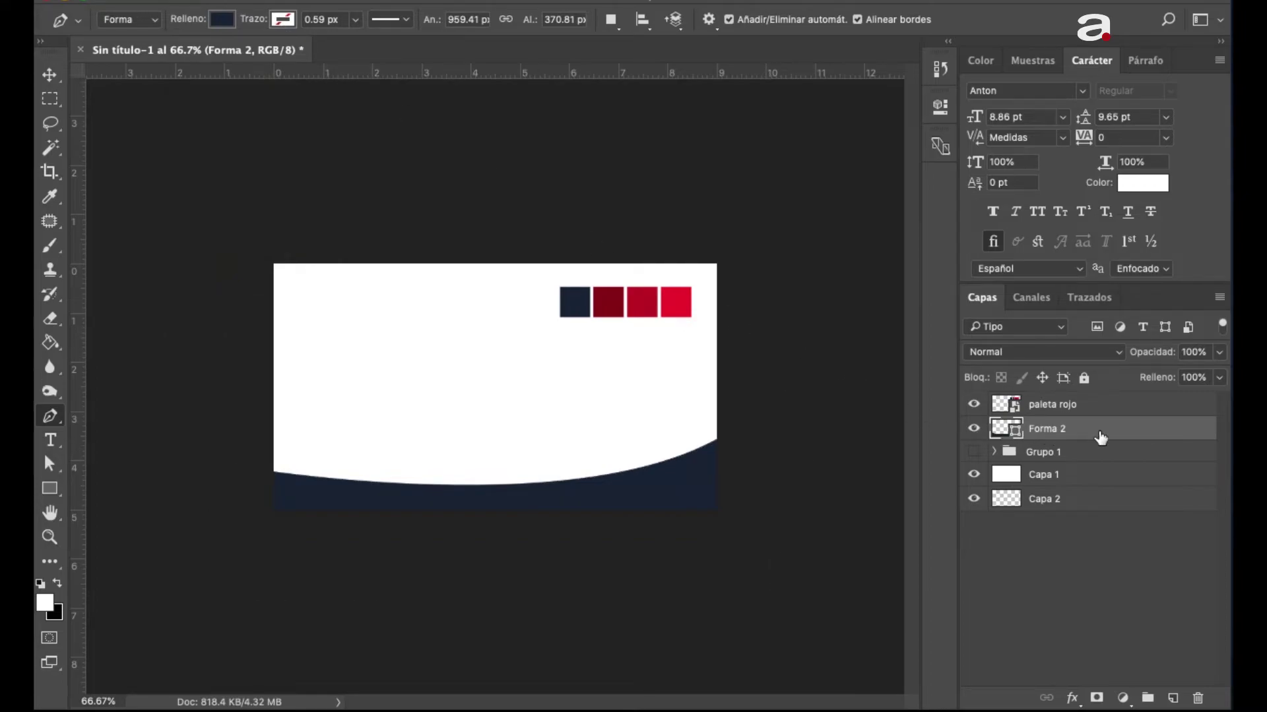
- Nudge the navy wave Forma 2 slightly downward
key(v)
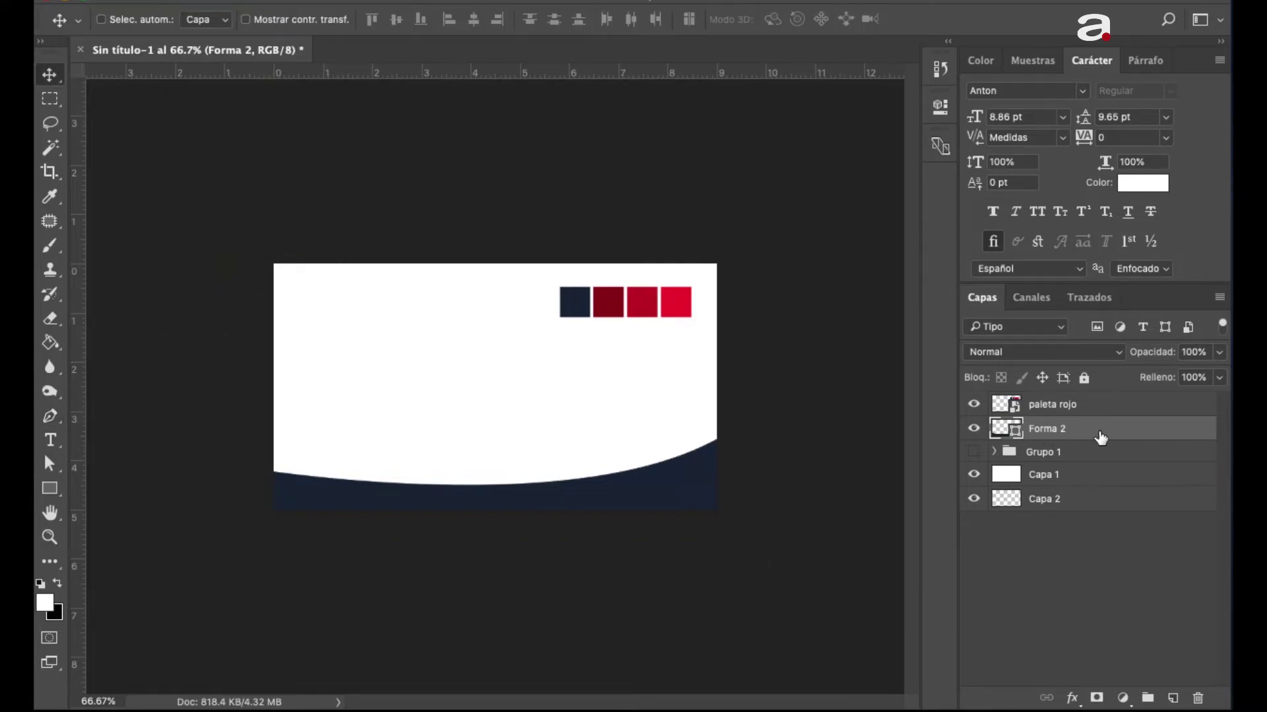
key(shift+Up)
key(shift+Up)
key(Down)
key(Down)
key(Down)
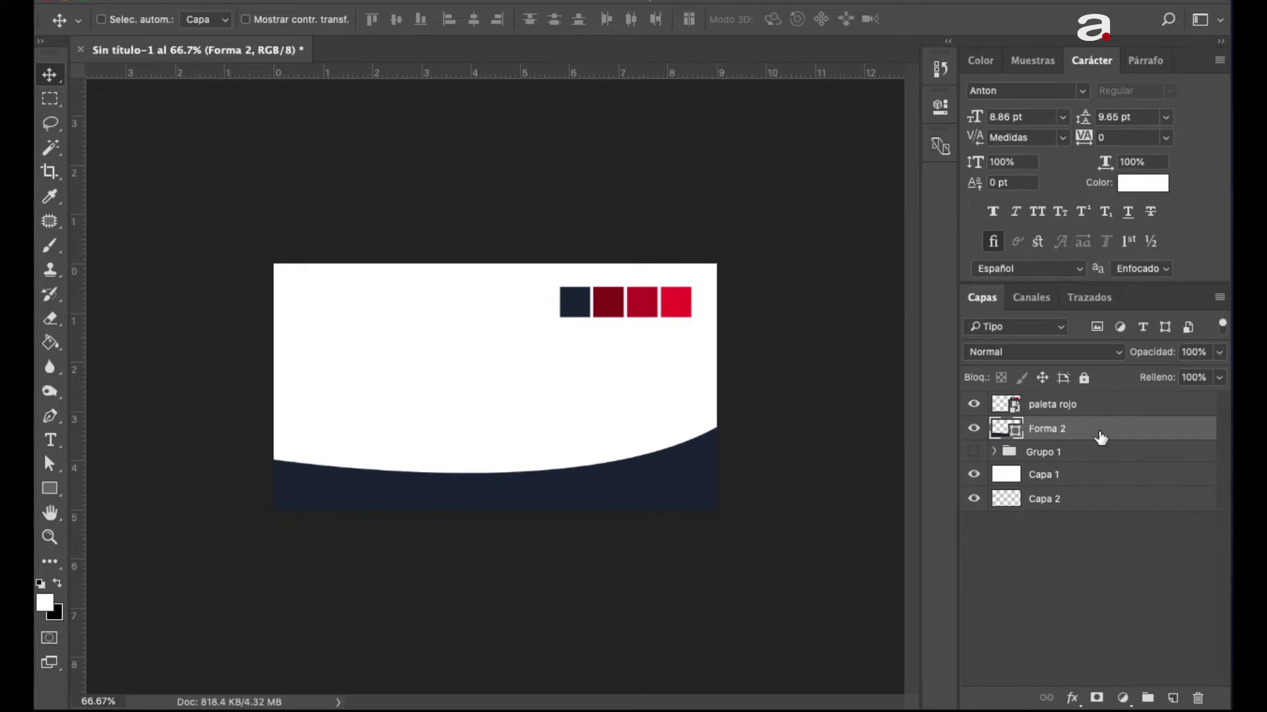
key(Down)
key(Down)
key(Down)
key(Down)
key(Down)
key(Down)
key(Down)
key(Down)
key(Down)
key(Down)
key(Down)
key(Down)
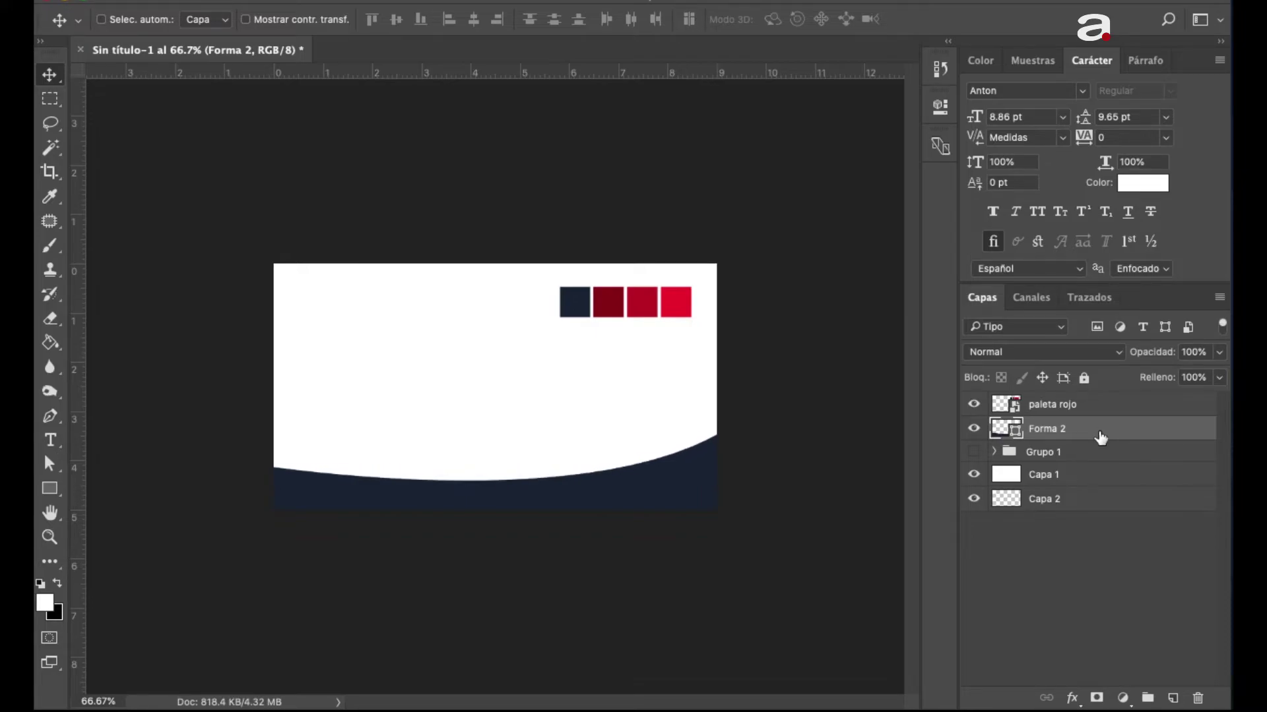
key(Down)
key(Down)
key(Down)
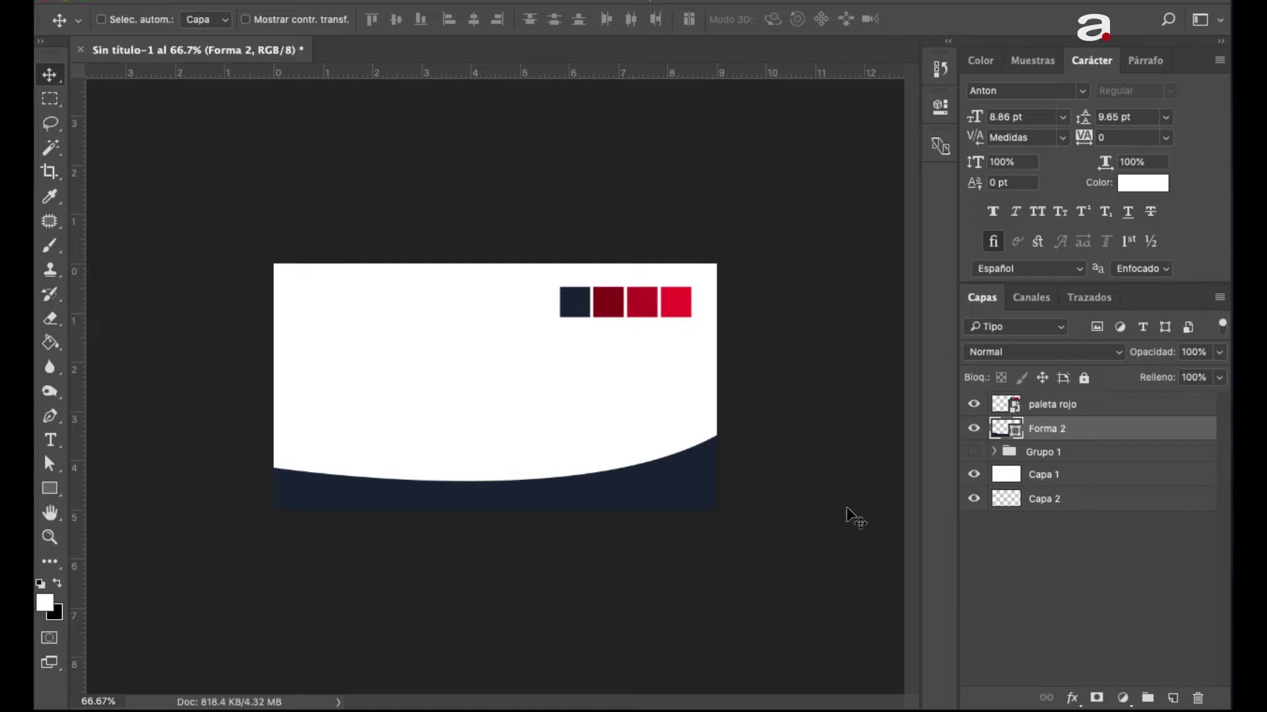
- Warp Forma 2, lowering its middle and raising both sides for a deeper curve
key(ctrl+t)
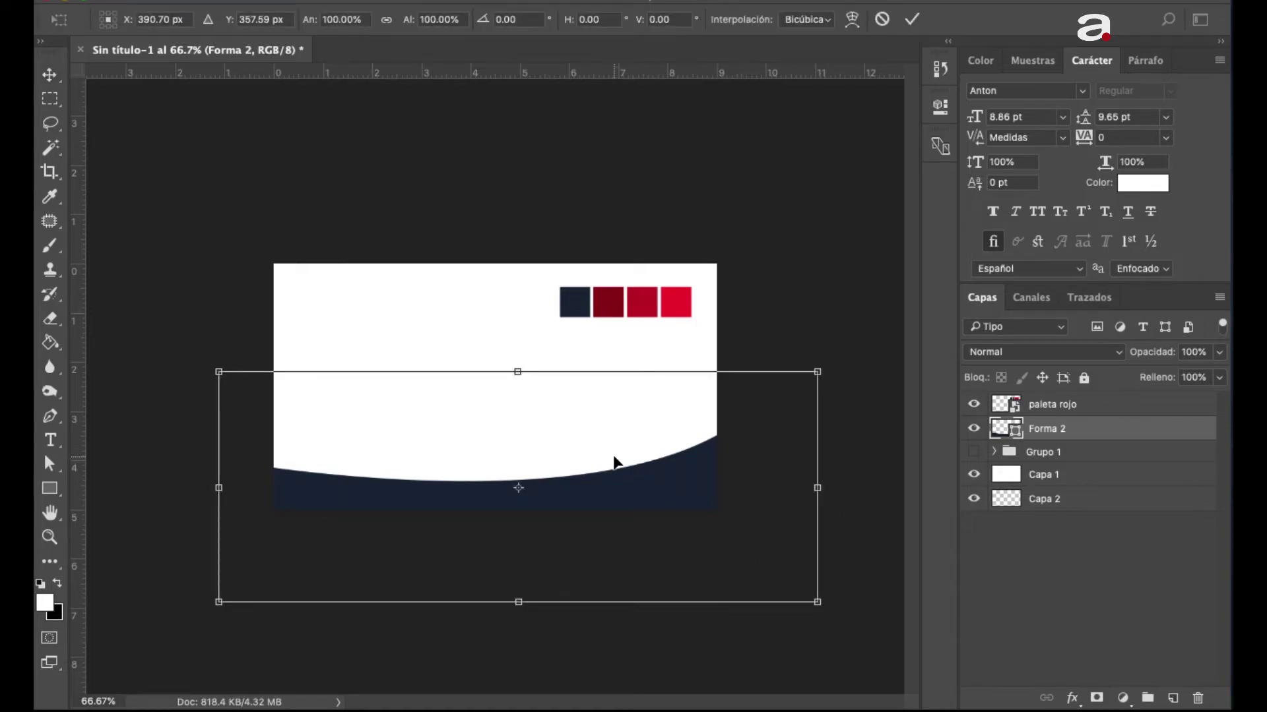
right_click(613, 462)
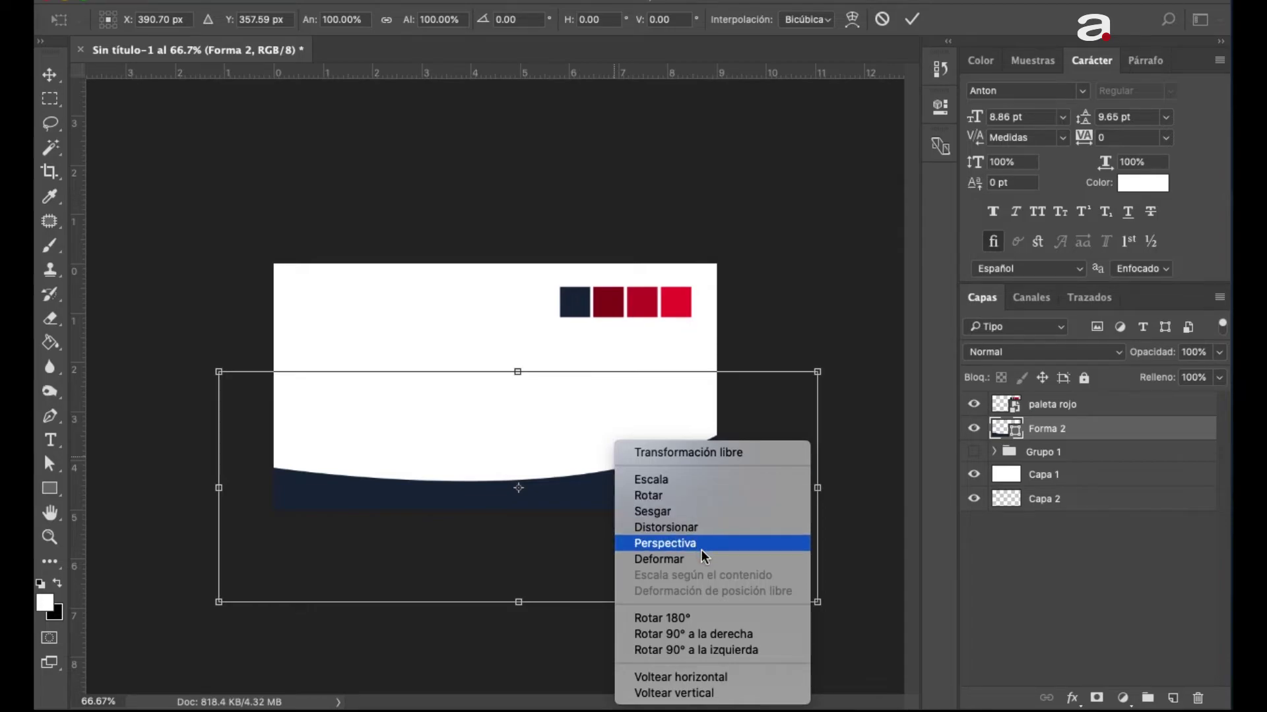
click(660, 560)
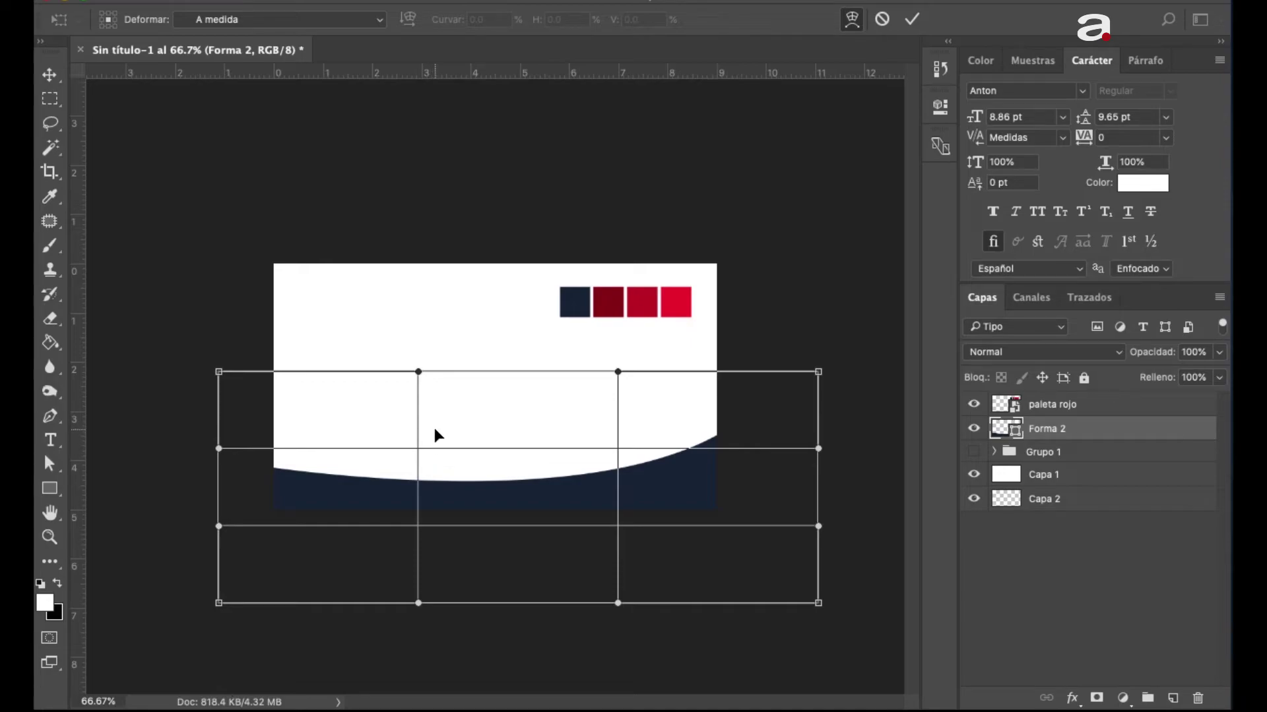
drag(440, 428, 439, 441)
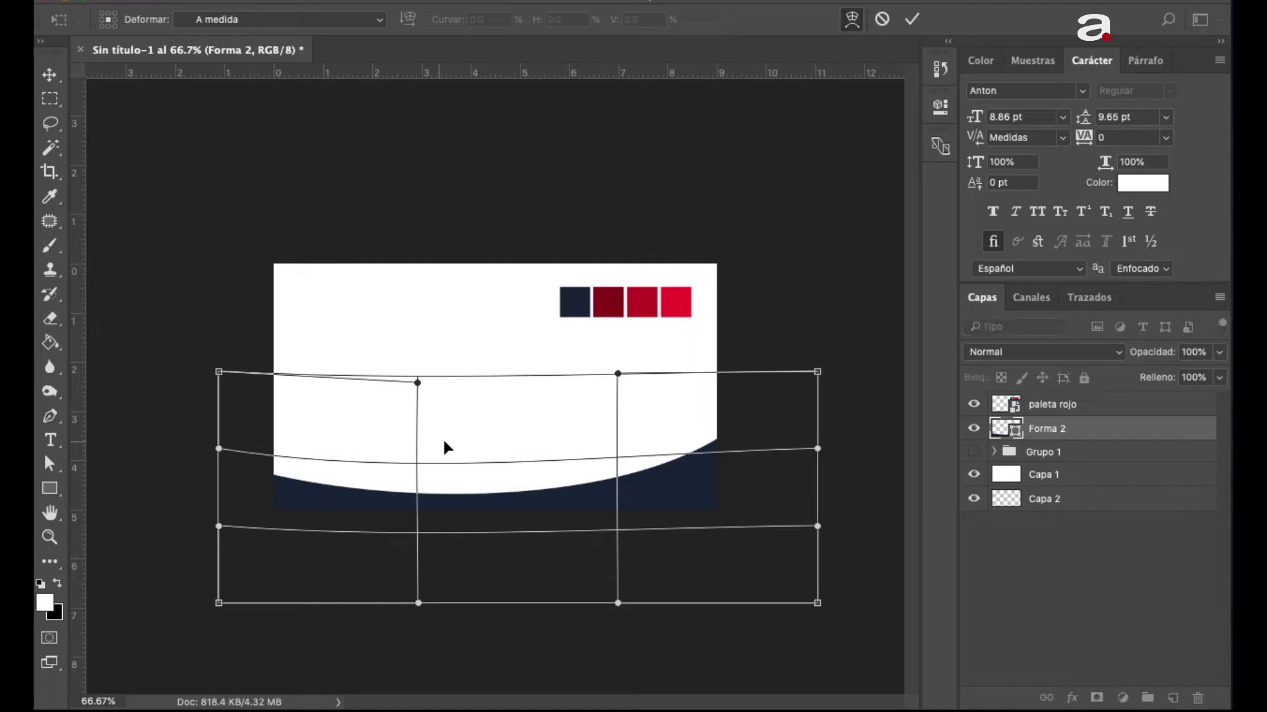
drag(804, 401, 799, 391)
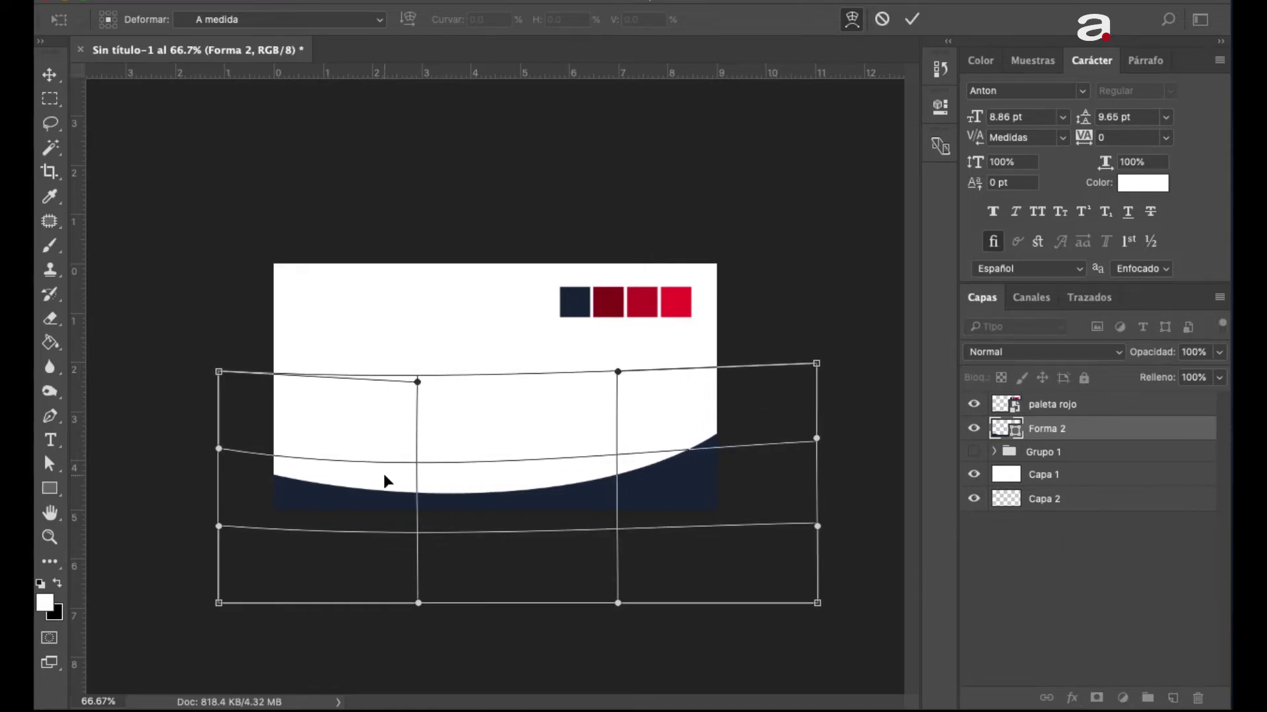
drag(226, 430, 225, 416)
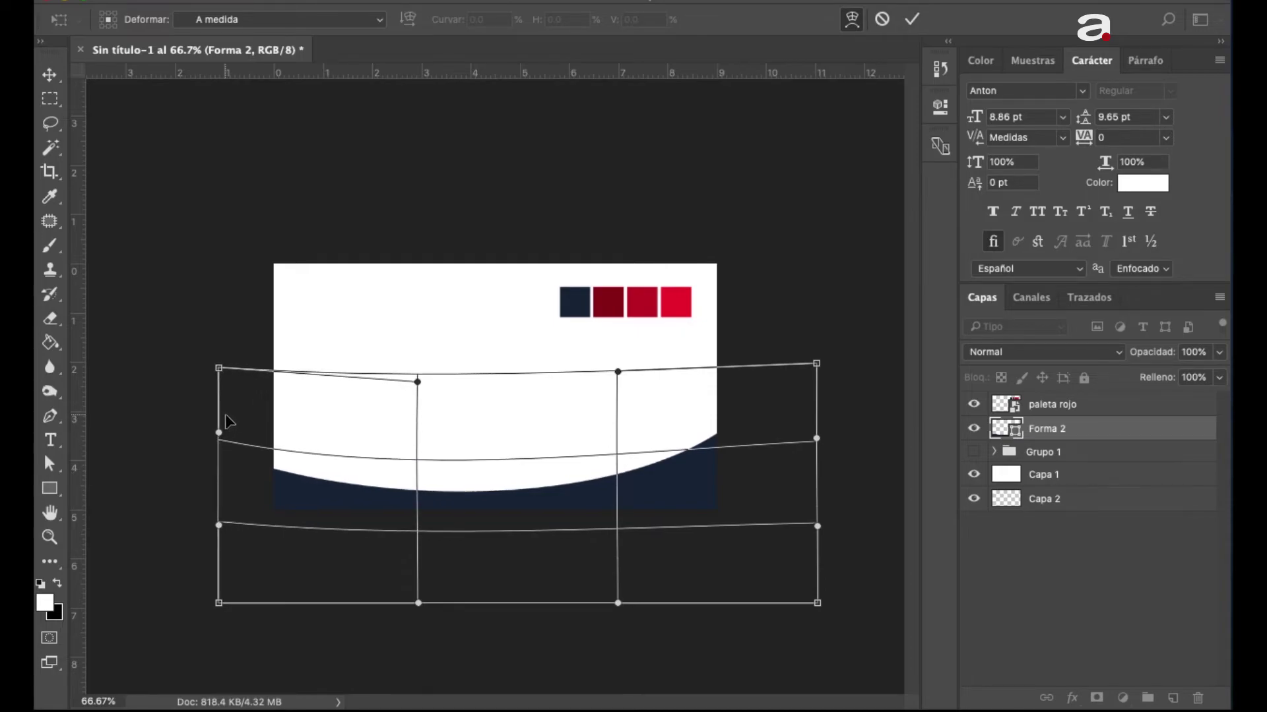
key(Return)
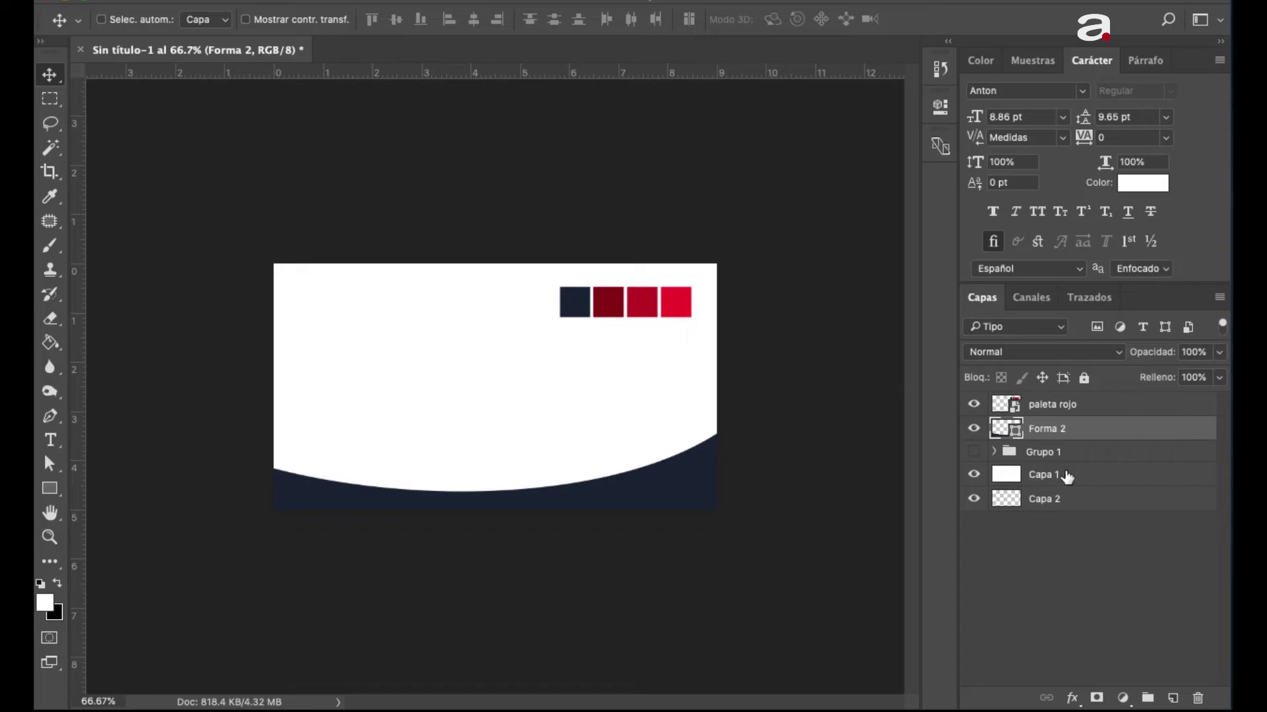
- Duplicate the navy wave as Forma 2 copia, placed beneath it and nudged up
key(ctrl+j)
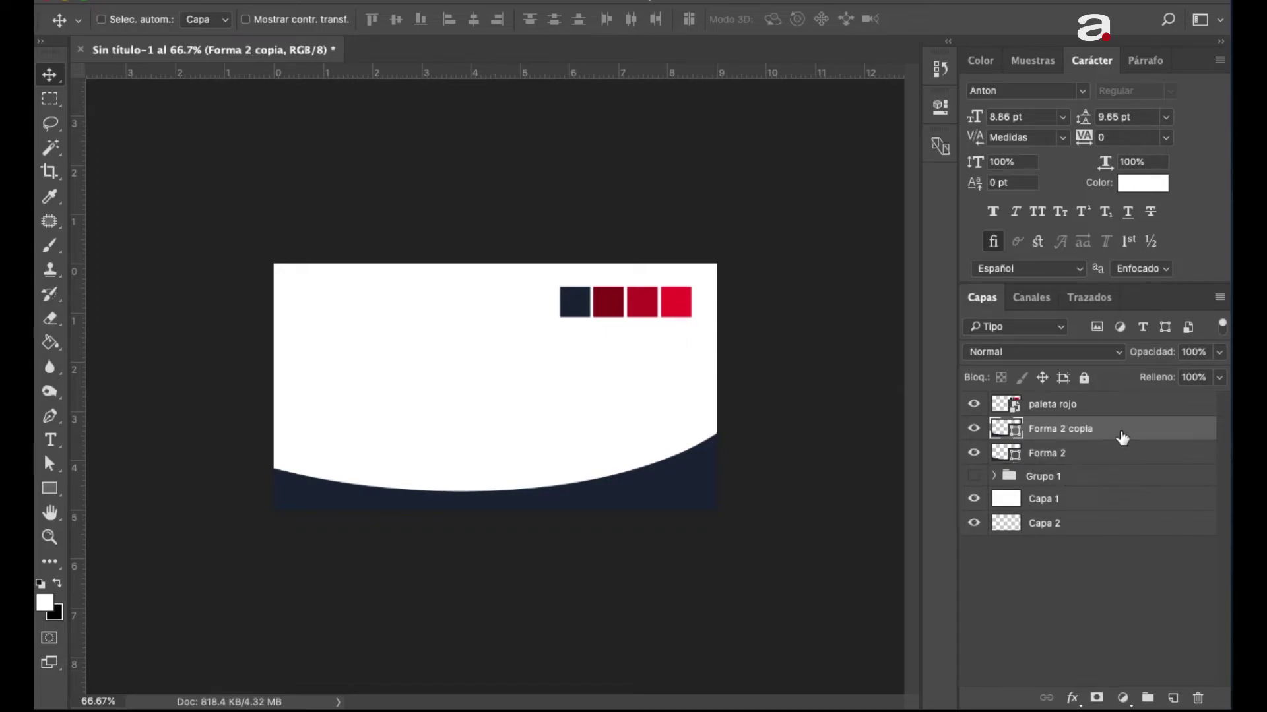
drag(1122, 430, 1121, 455)
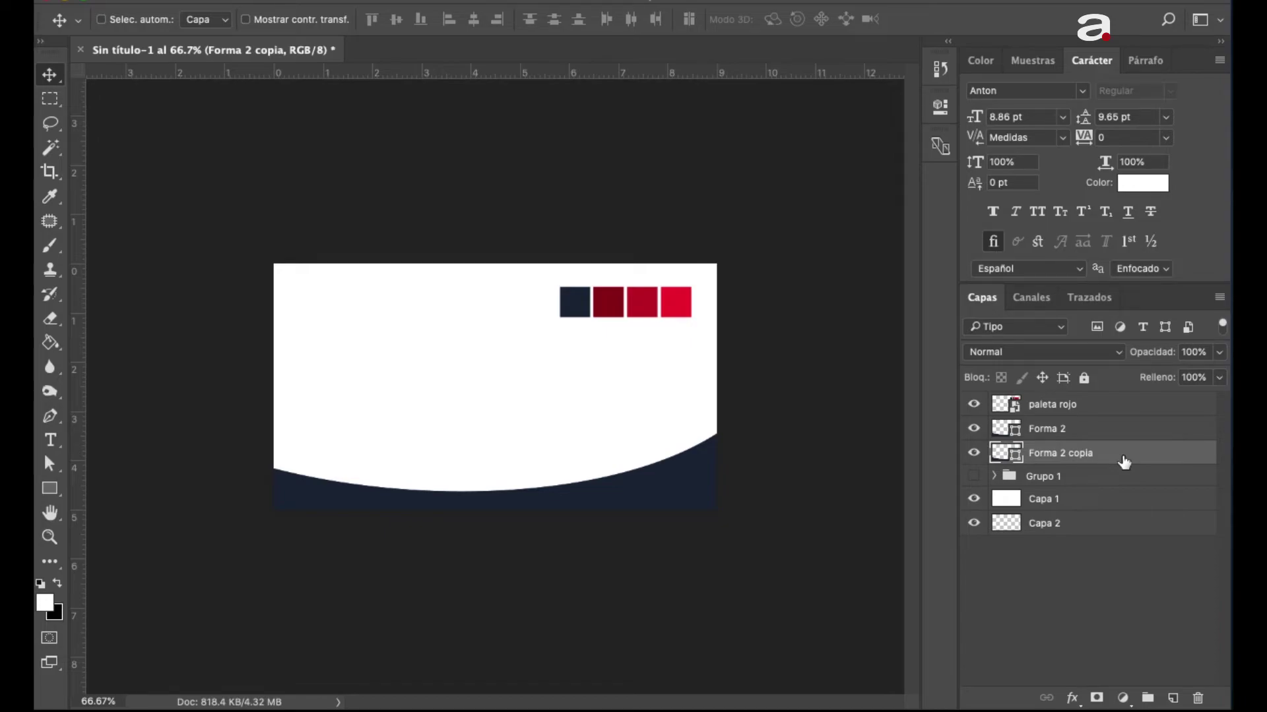
key(shift+Up)
key(shift+Up)
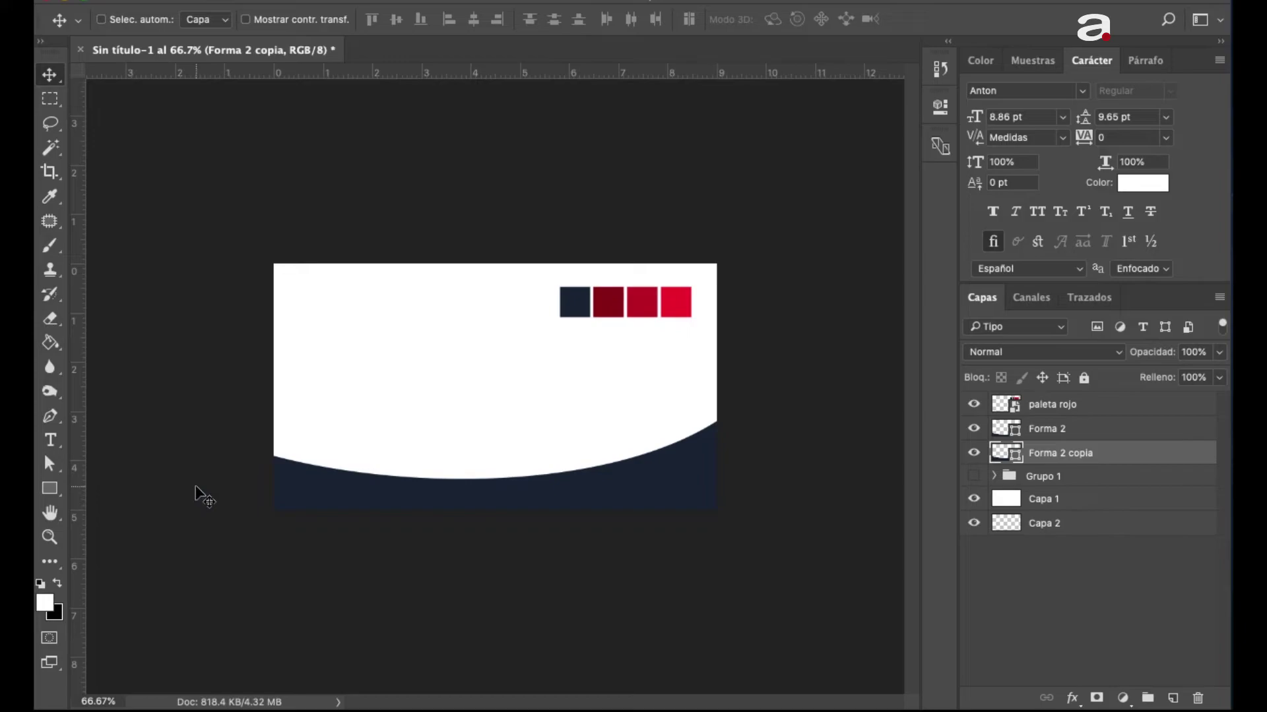
- Fill Forma 2 copia with dark red 7c081c sampled from the palette
click(49, 494)
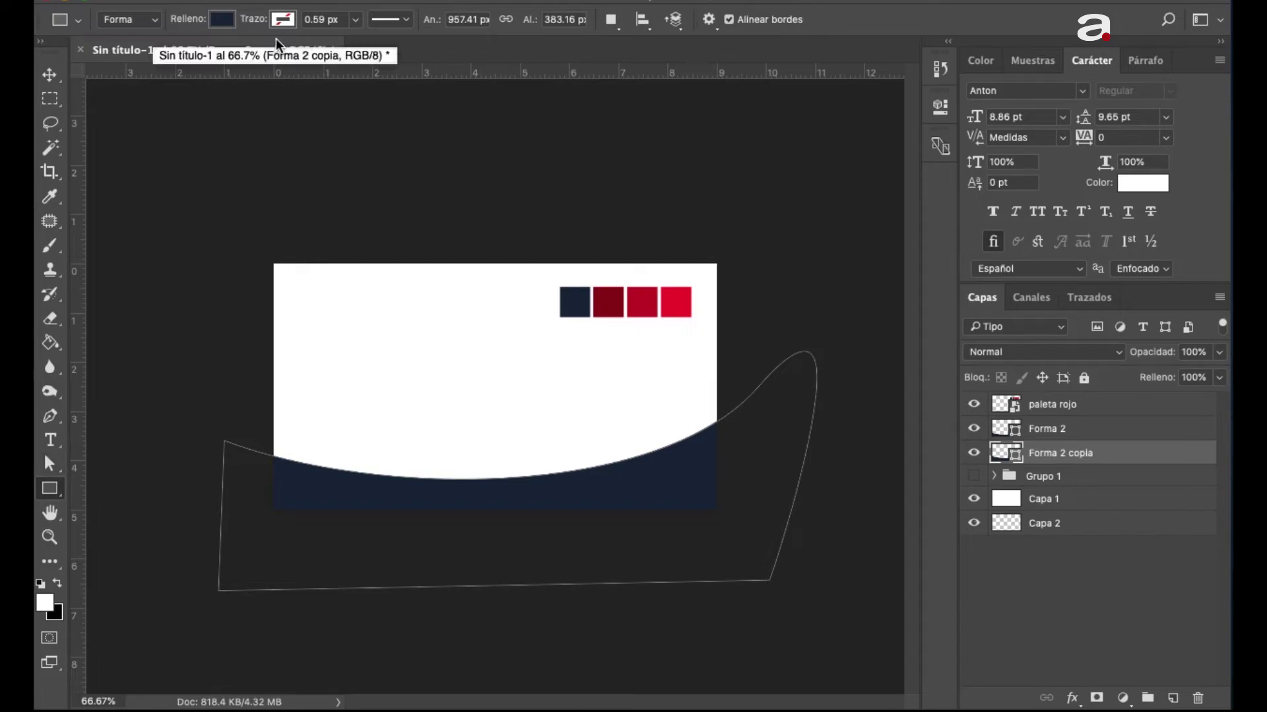
click(223, 22)
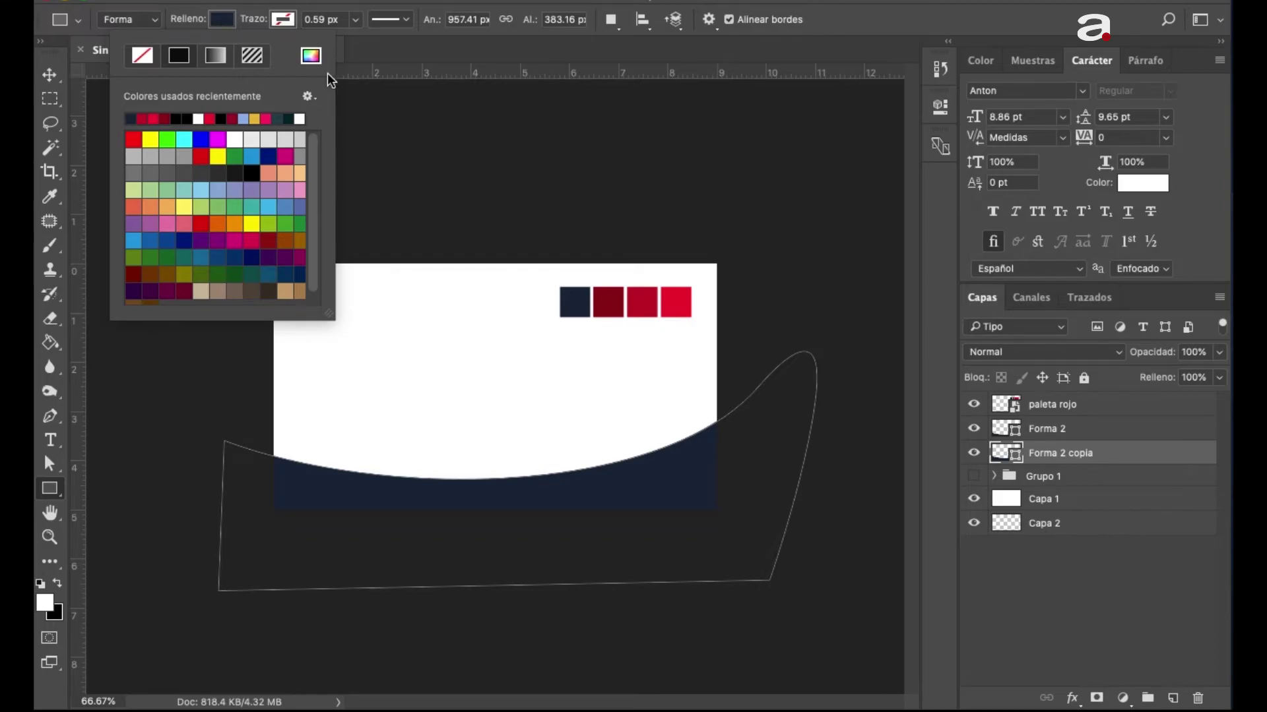
click(311, 56)
drag(524, 153, 828, 148)
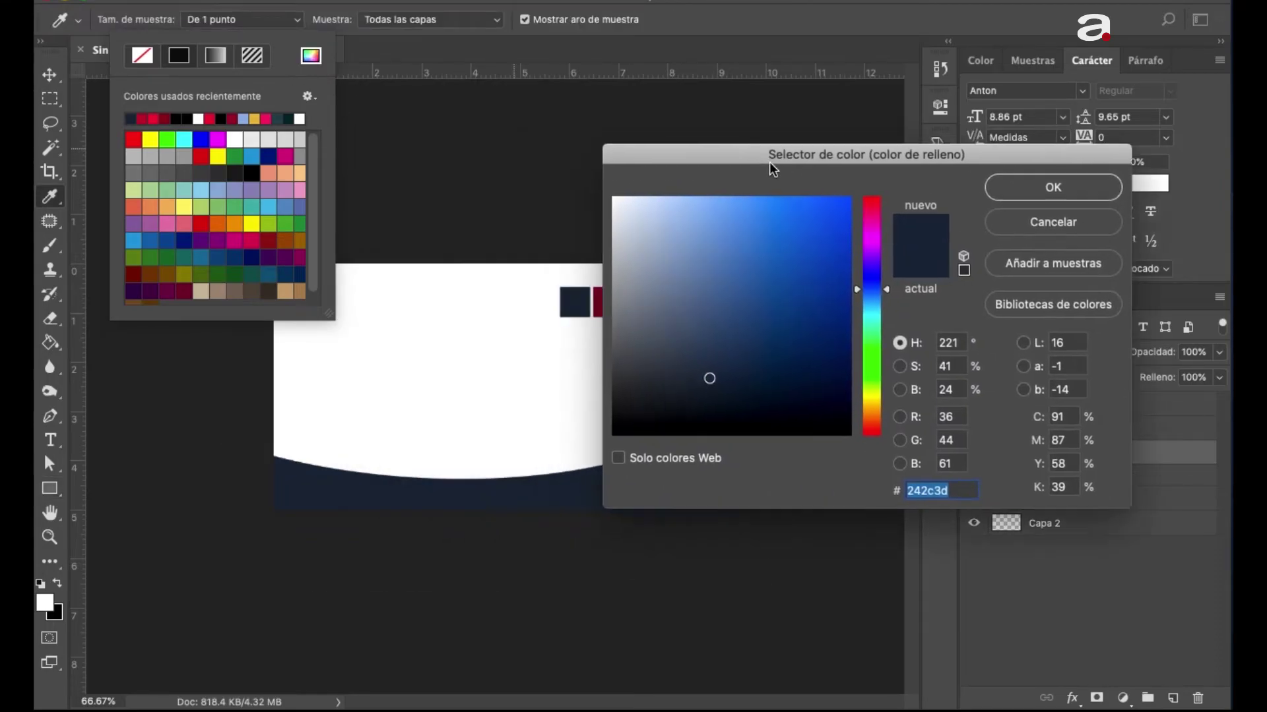
click(608, 306)
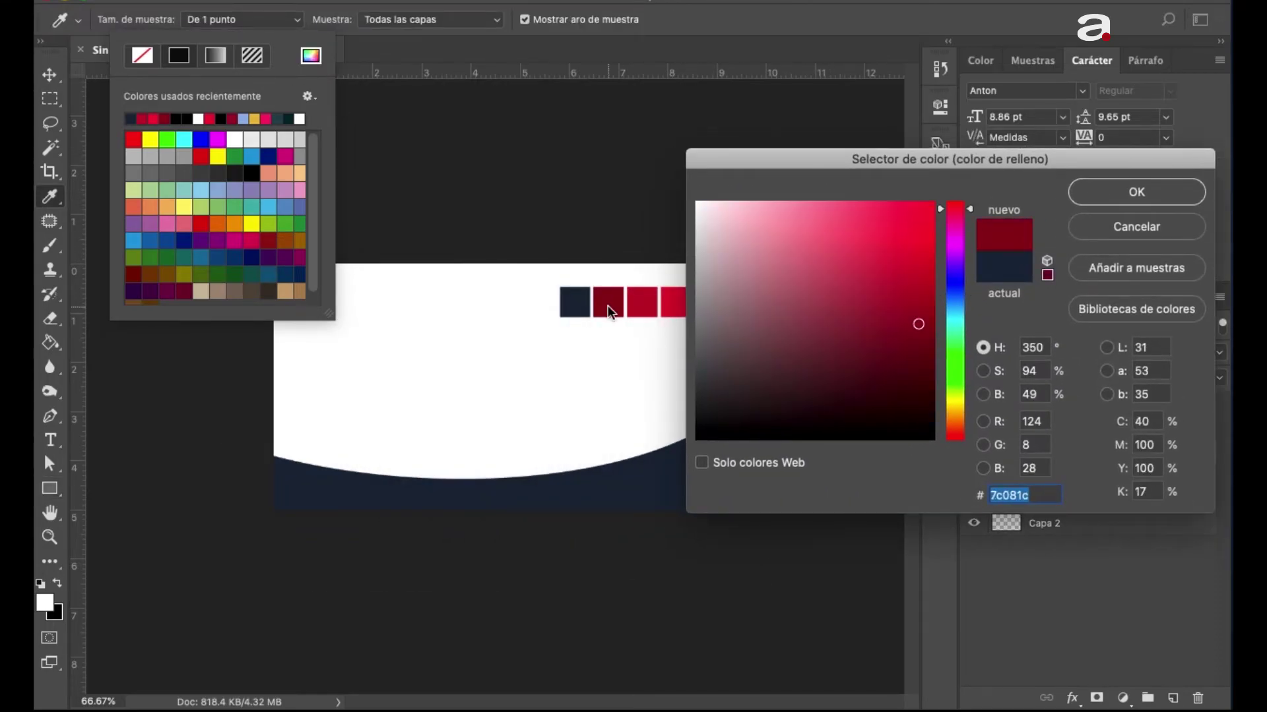
click(1121, 195)
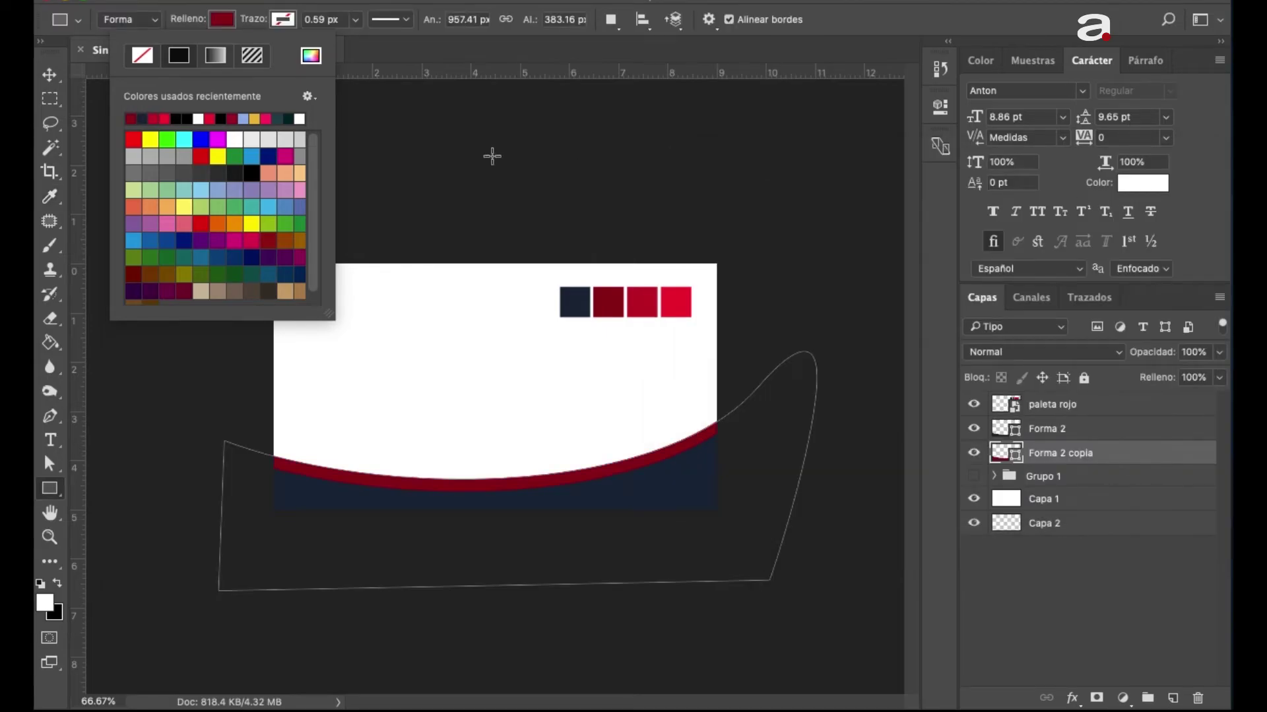
click(226, 28)
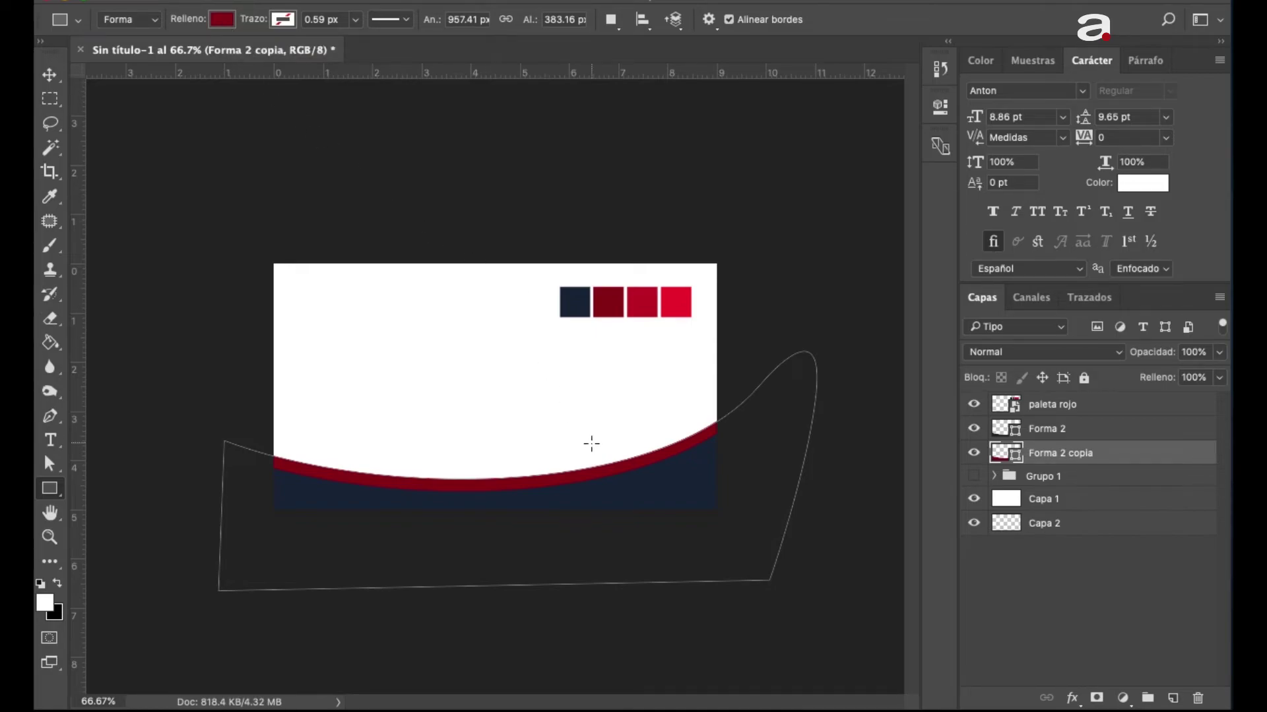
- Rotate the dark red wave so its right side rises, nudging it into position
key(ctrl+t)
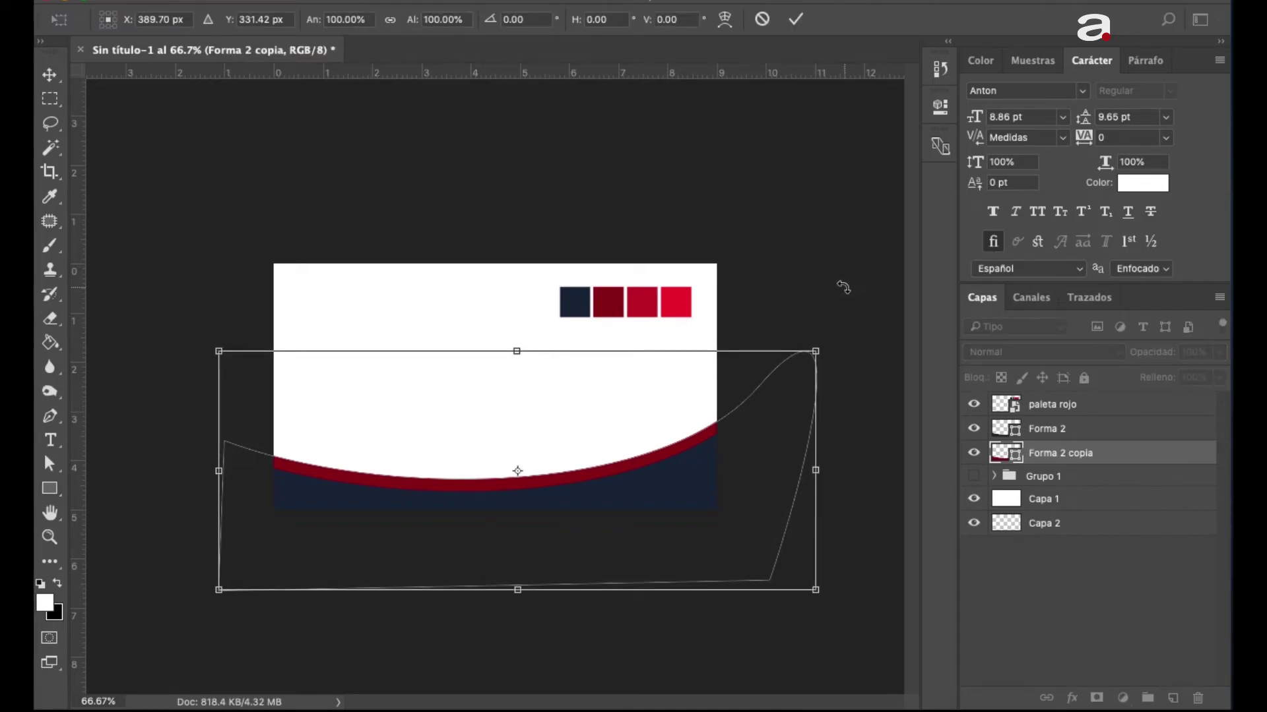
drag(843, 287, 811, 274)
key(shift+Up)
key(shift+Up)
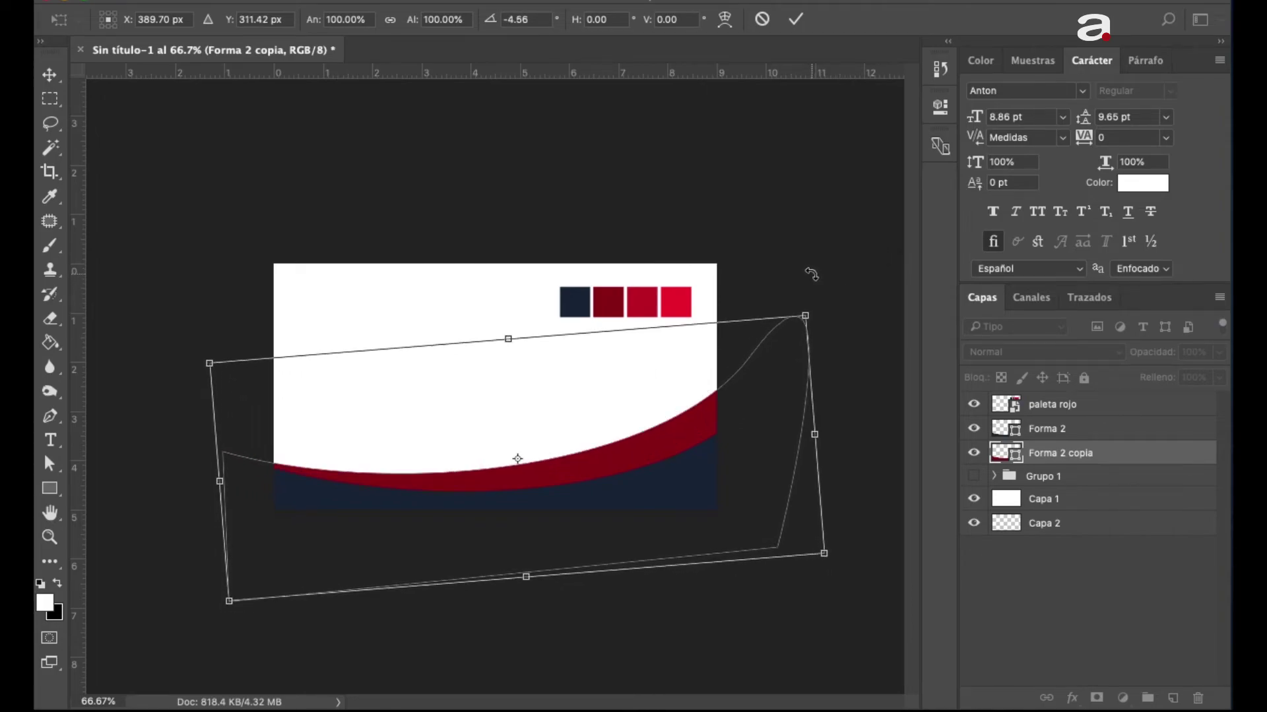
key(shift+Up)
drag(829, 257, 810, 249)
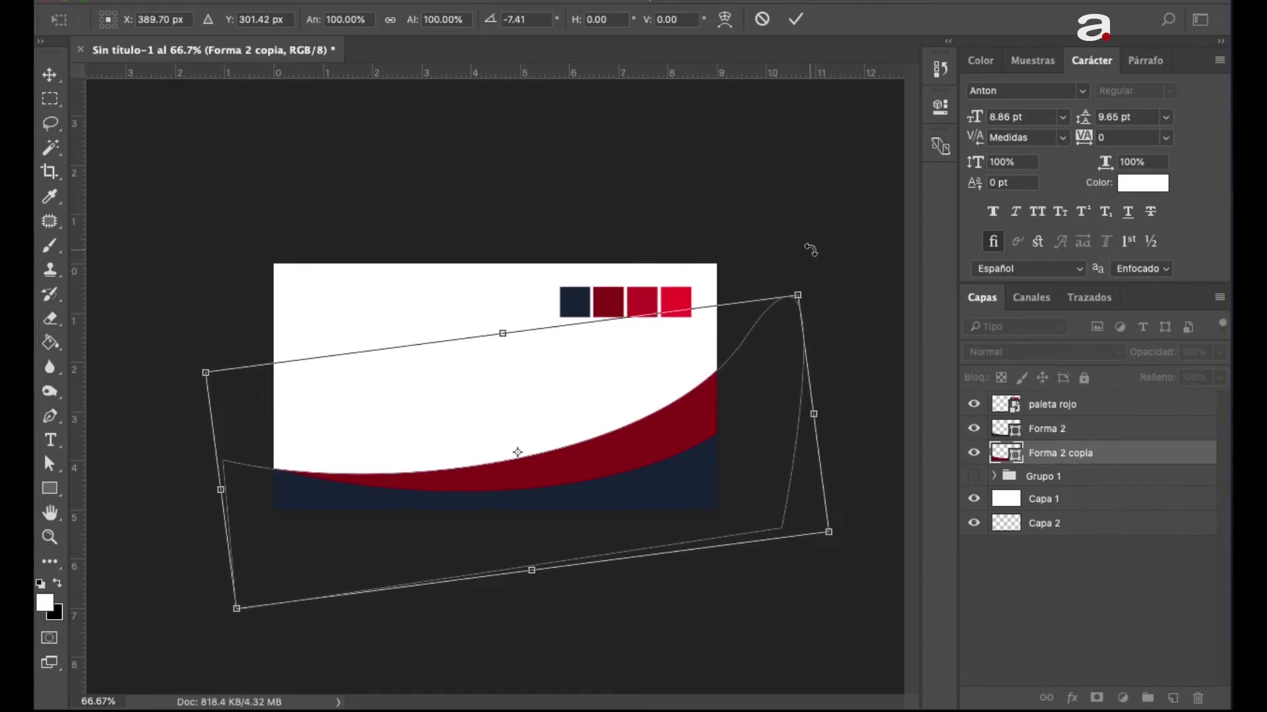
key(shift+Down)
key(shift+Right)
key(shift+Right)
key(shift+Right)
key(shift+Right)
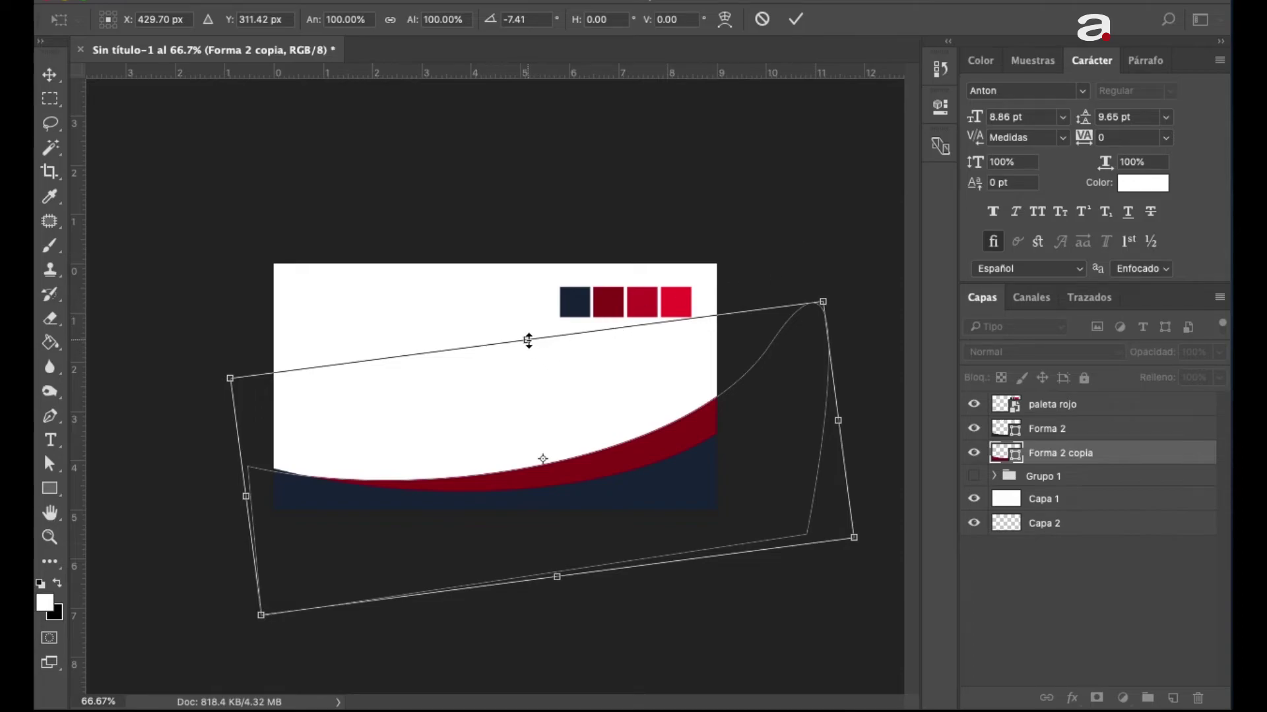
- Stretch the dark red wave taller and settle its tilt near -9°
mouse_move(528, 340)
mouse_down()
mouse_move(527, 325)
mouse_move(527, 338)
mouse_up()
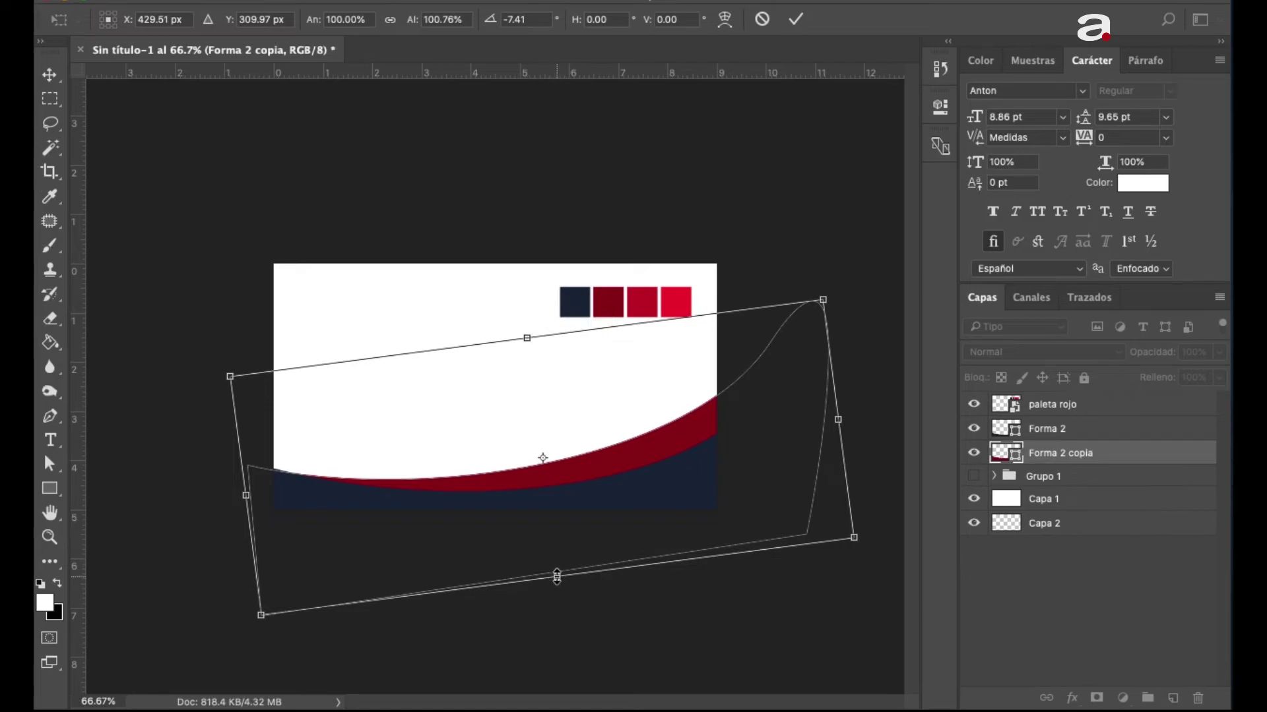
drag(557, 574, 560, 595)
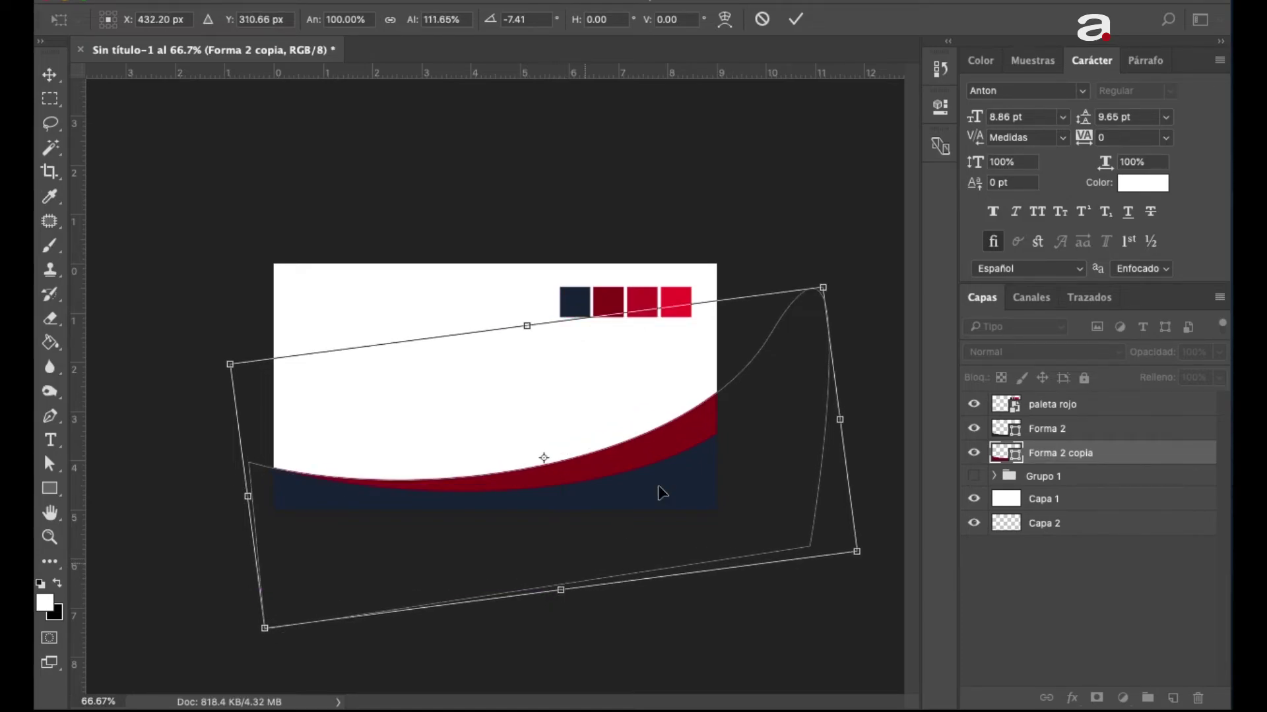
drag(858, 215, 841, 209)
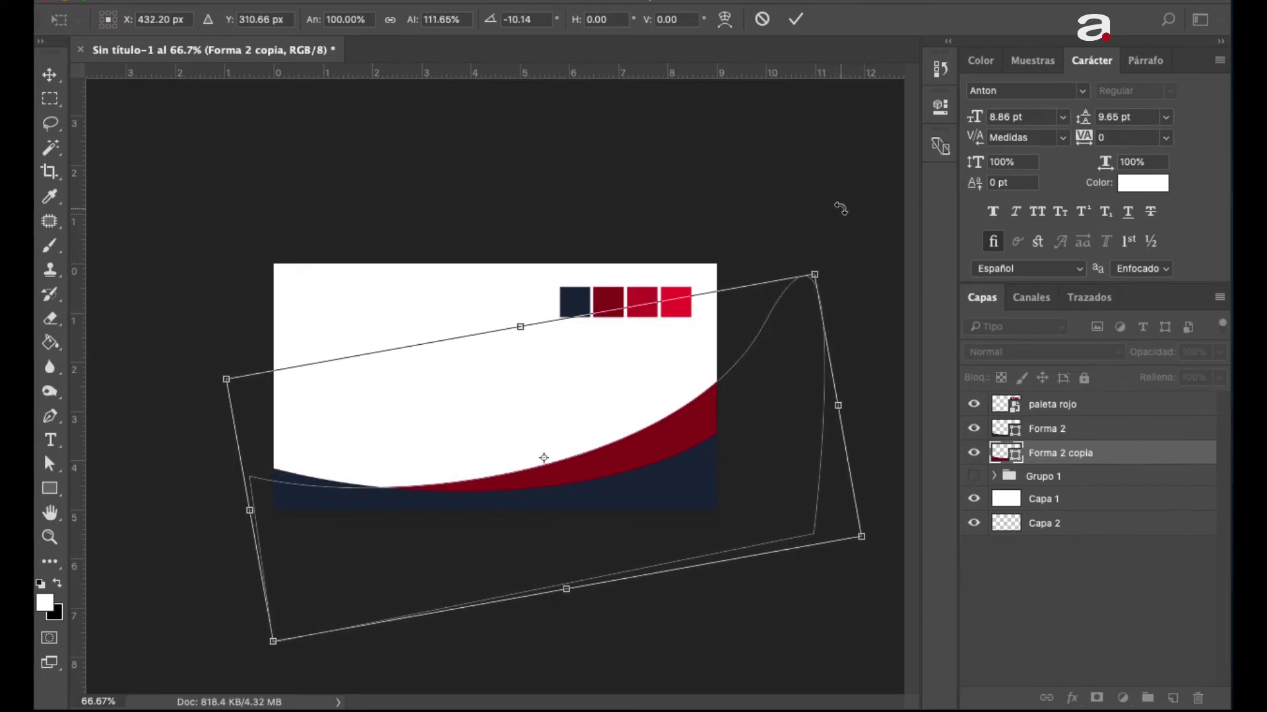
key(shift+Right)
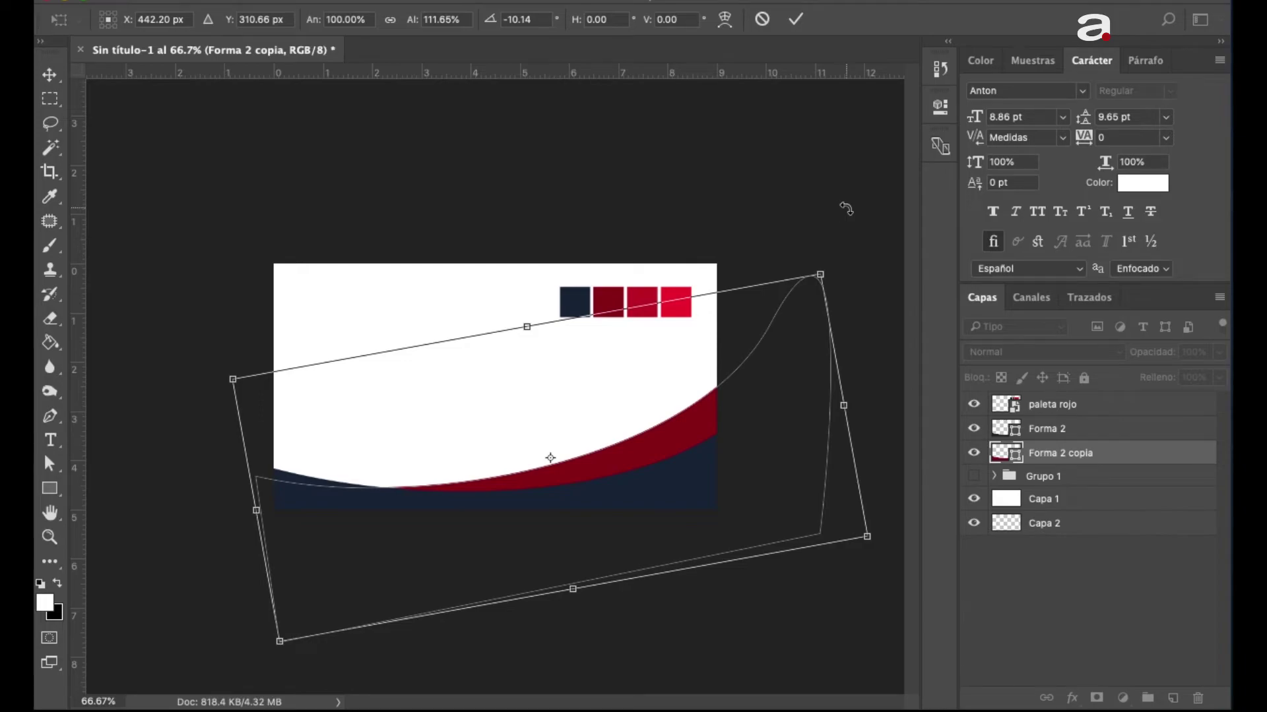
drag(840, 209, 838, 209)
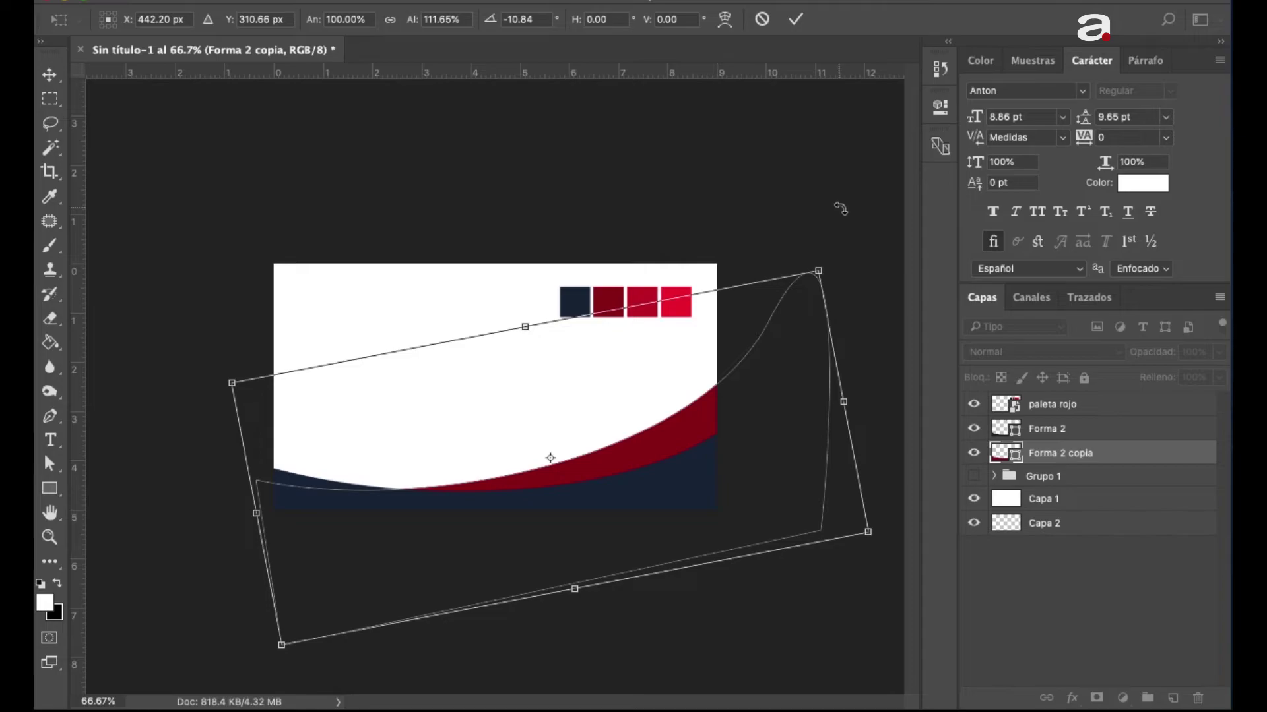
drag(838, 209, 850, 212)
key(Return)
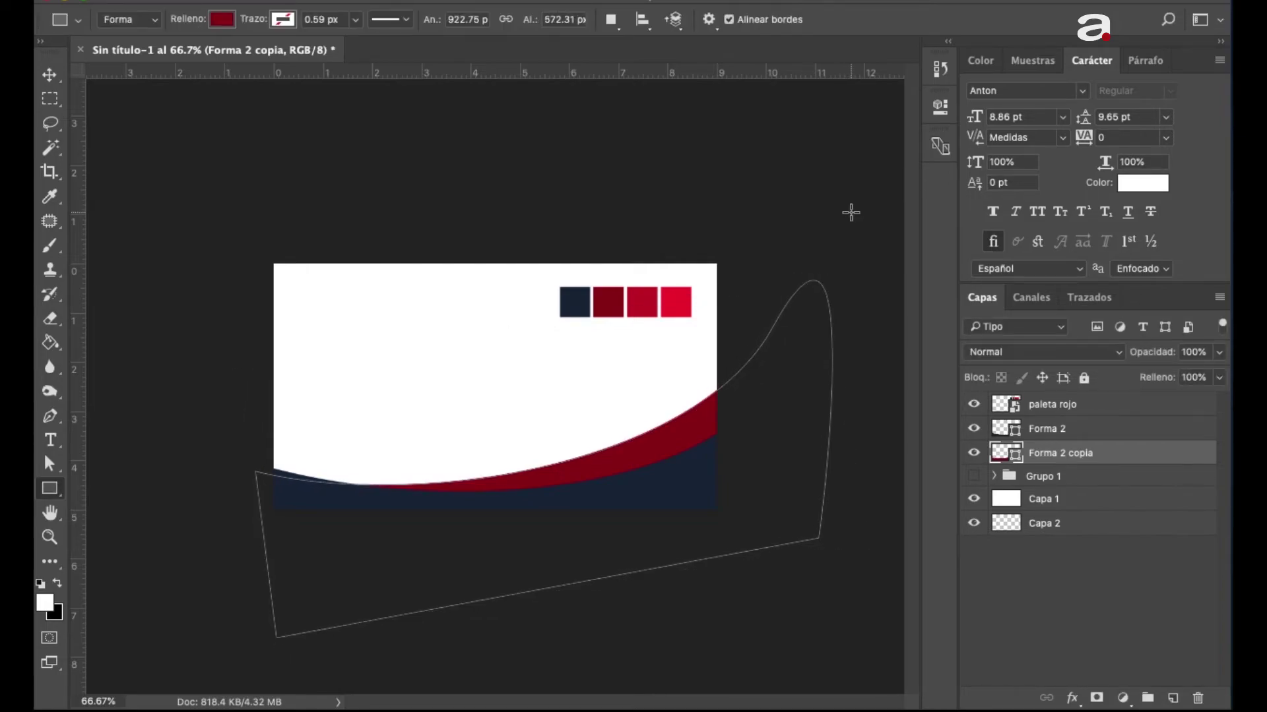
- Duplicate the dark red wave as Forma 2 copia 2 below it, filled bright red cc1e34
key(ctrl+j)
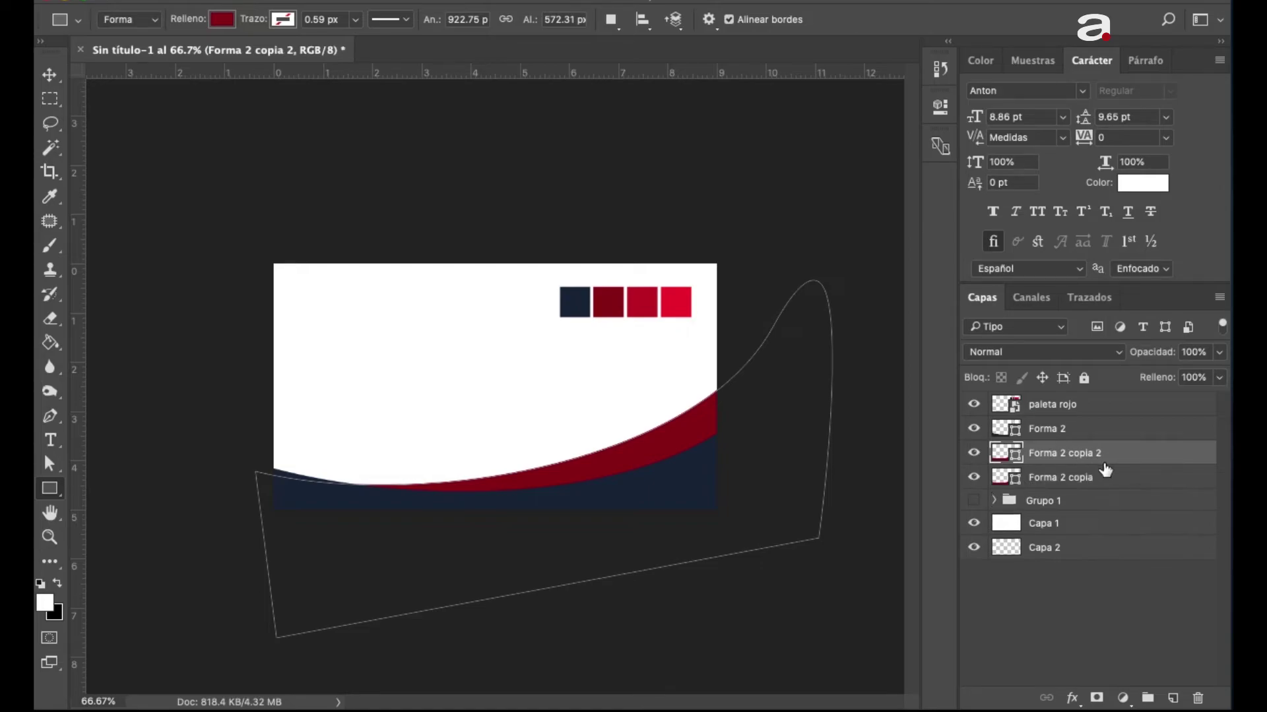
drag(1124, 461, 1122, 489)
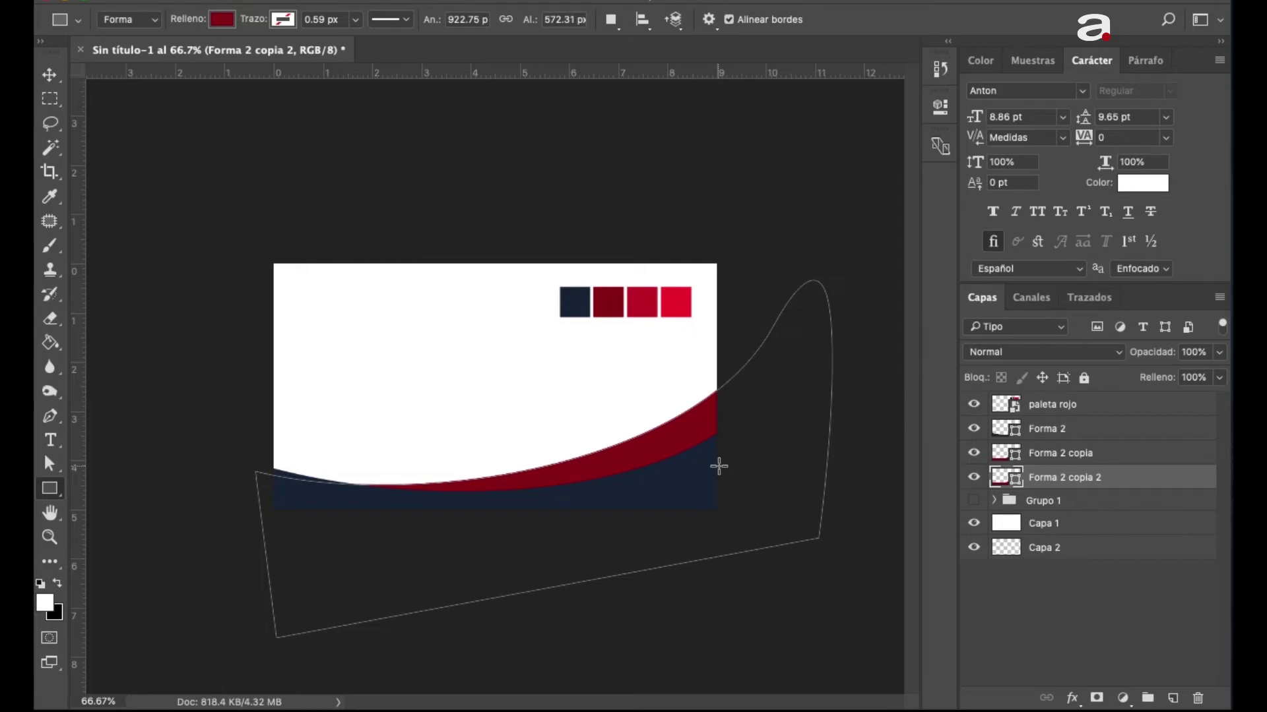
click(219, 22)
click(311, 55)
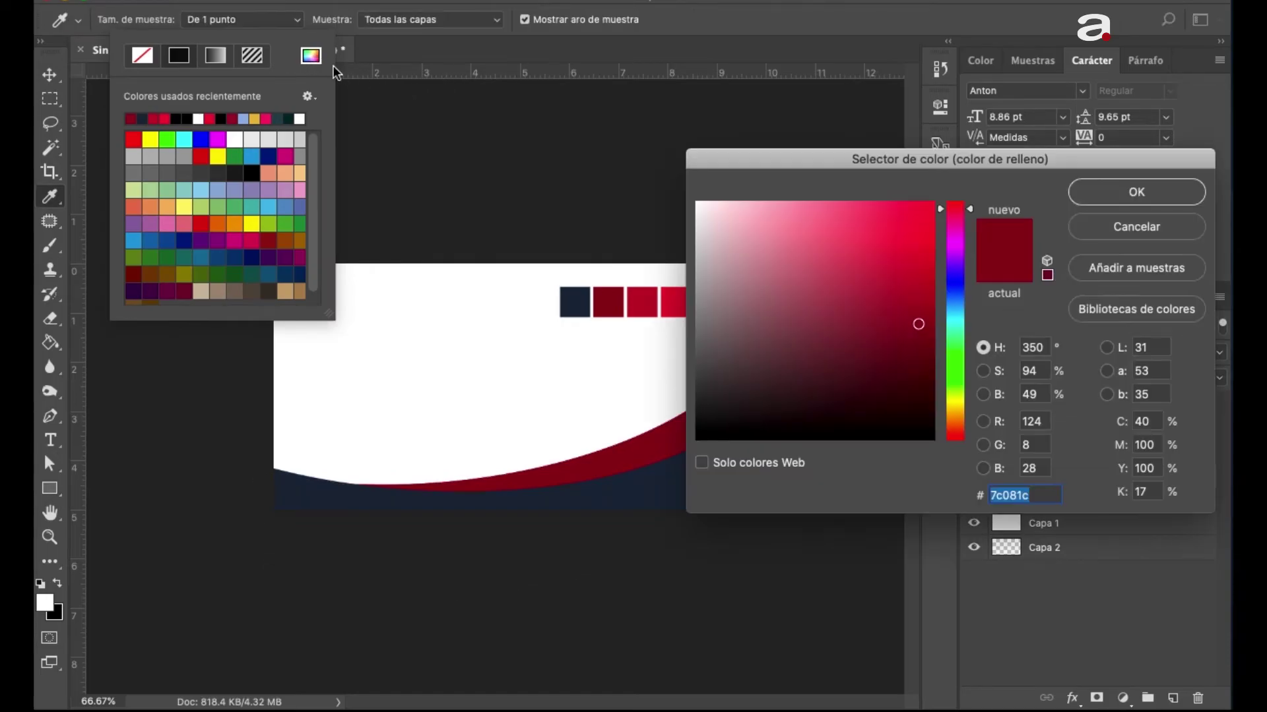
click(680, 294)
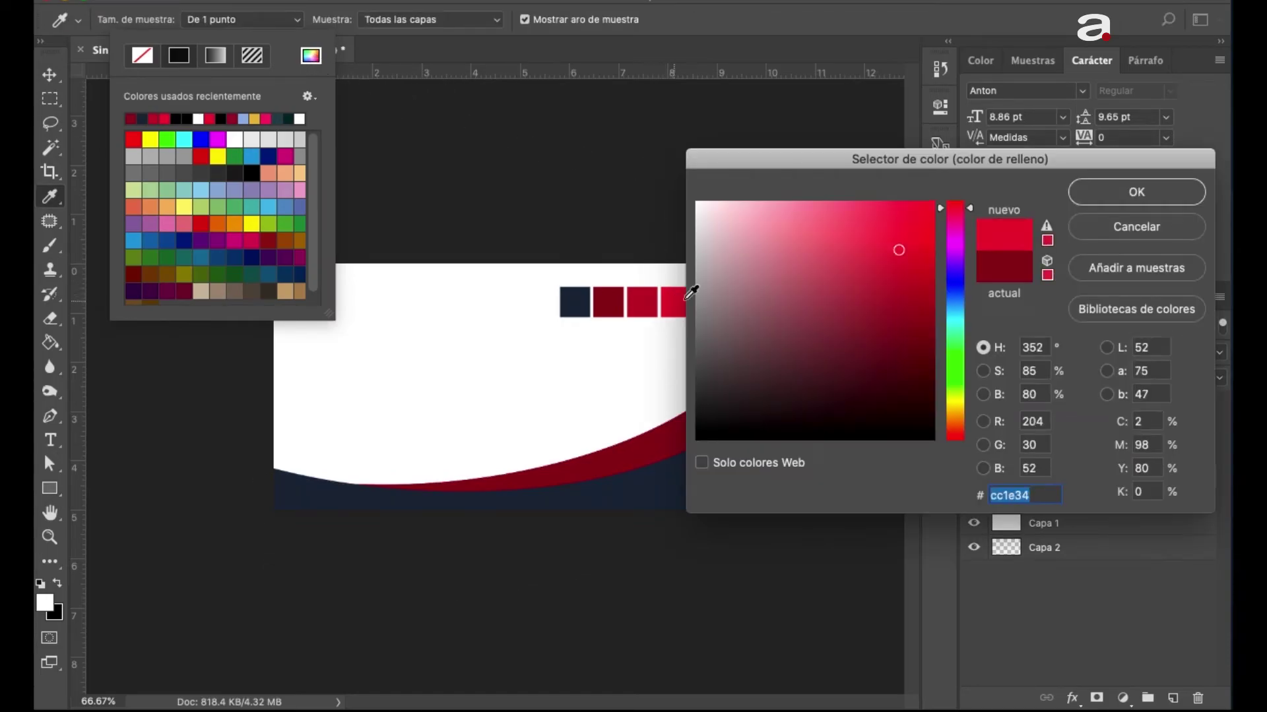
click(1102, 193)
click(225, 23)
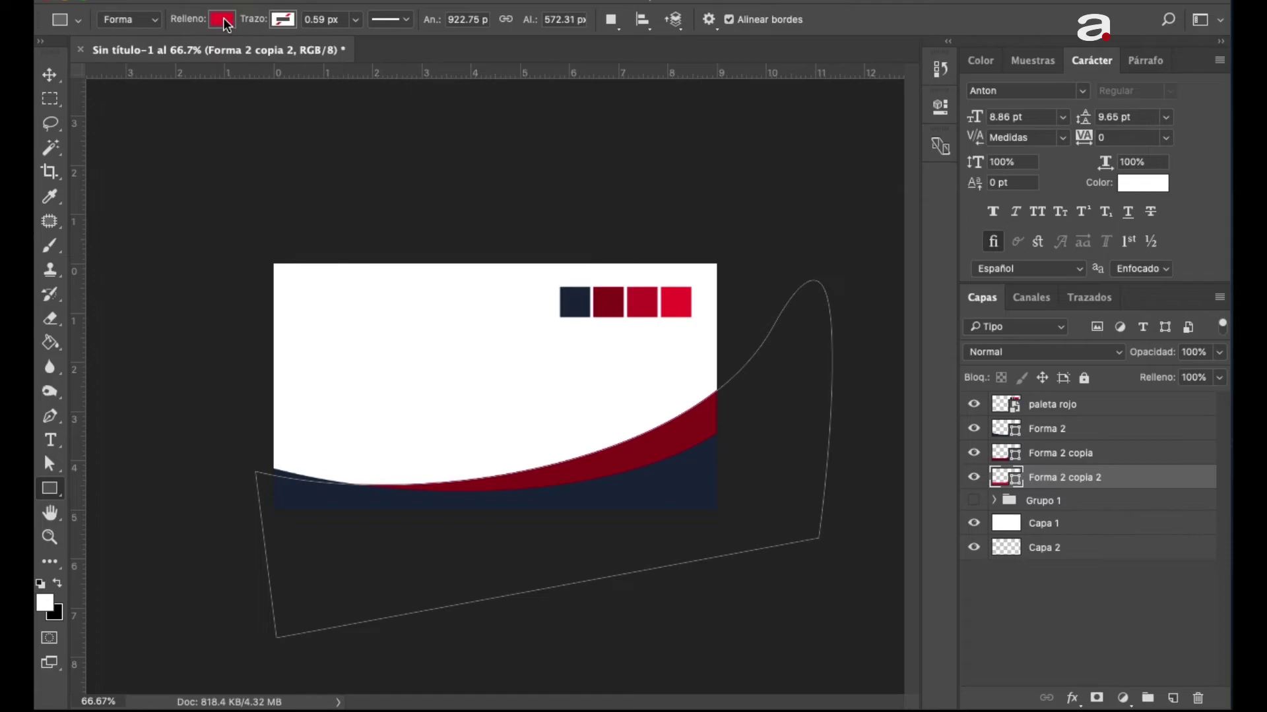
- Raise the bright red wave and rotate it about -14.7° toward the top-right
key(v)
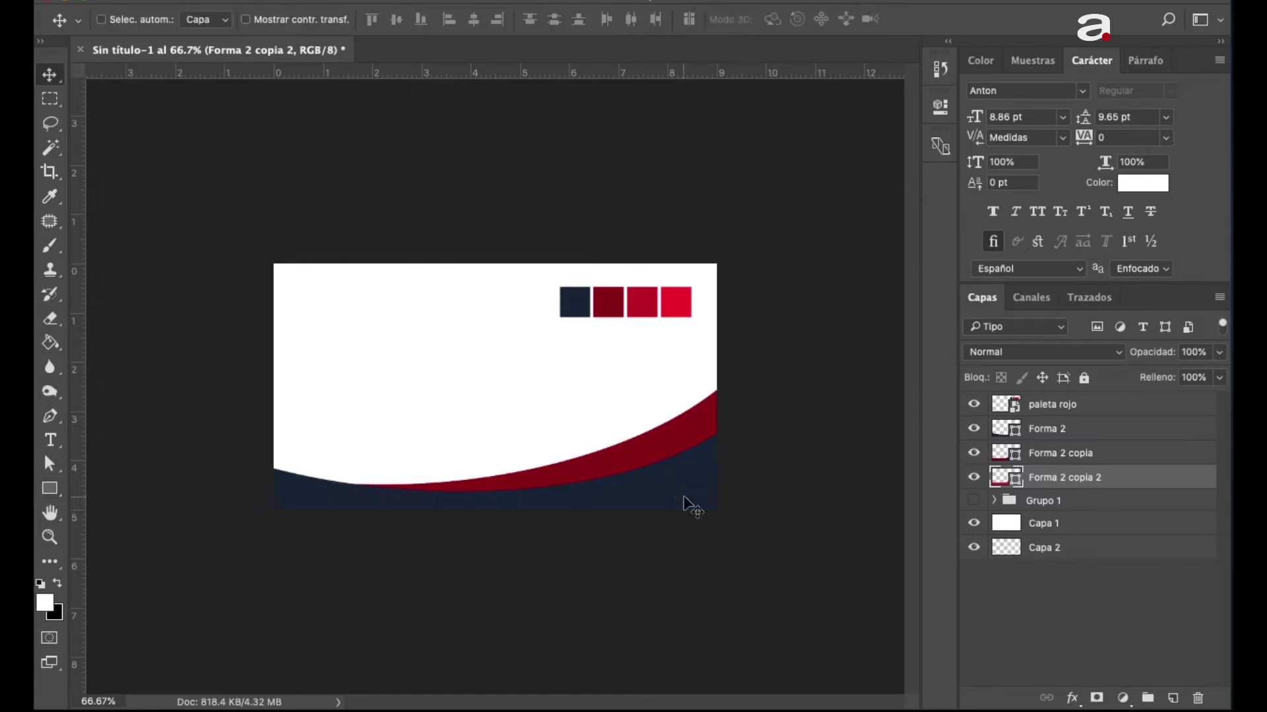
key(shift+Up)
key(shift+Up)
key(shift+Up)
key(shift+Up)
key(shift+Up)
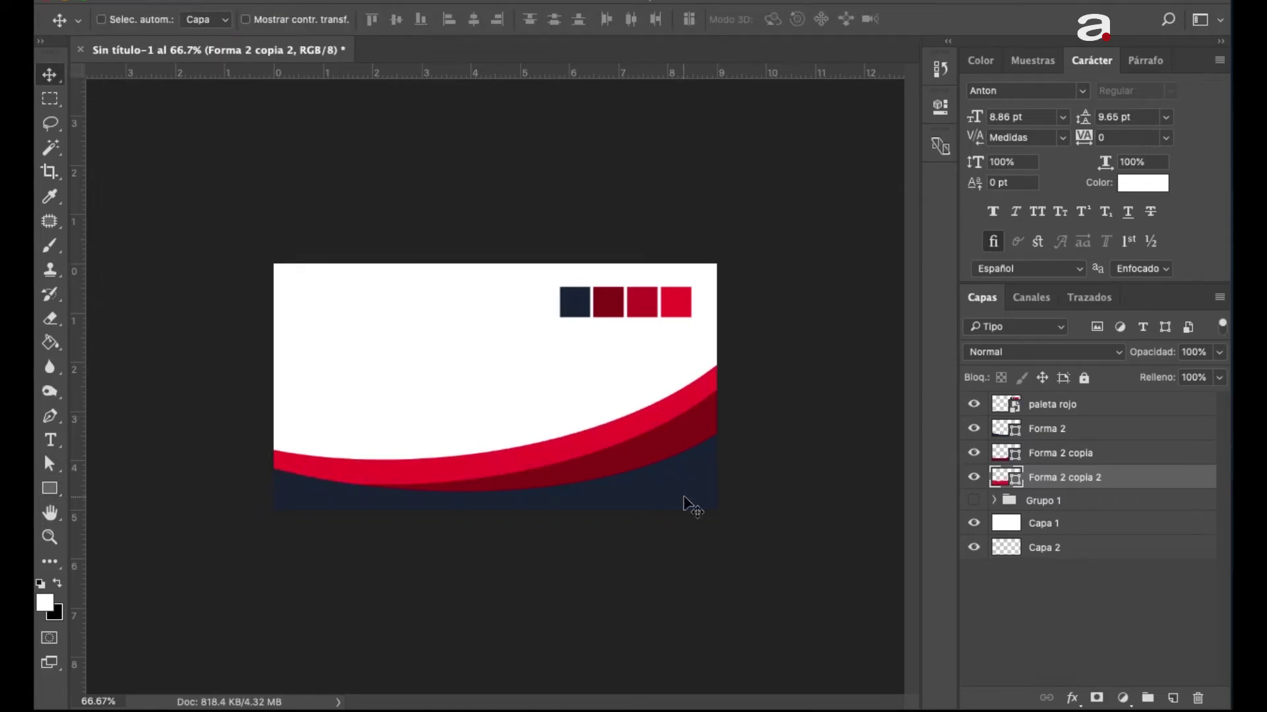
key(shift+Up)
key(shift+Up)
key(shift+Up)
key(ctrl+t)
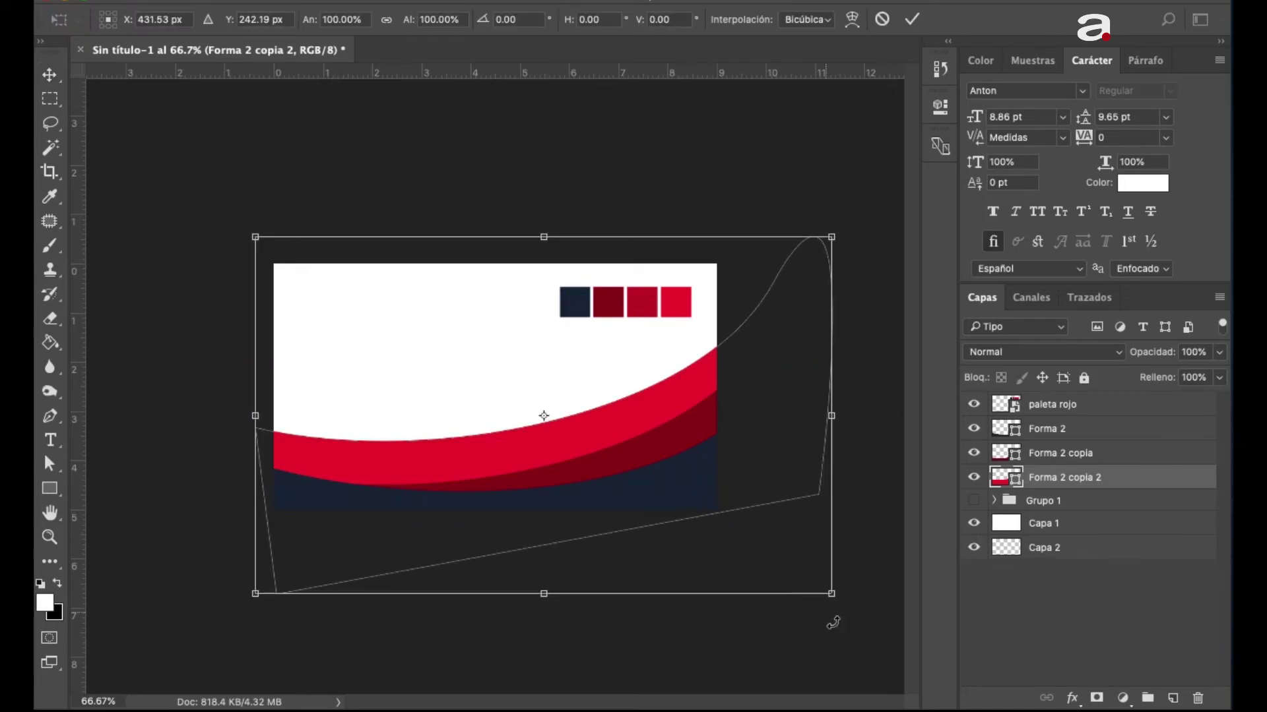
drag(844, 640, 873, 598)
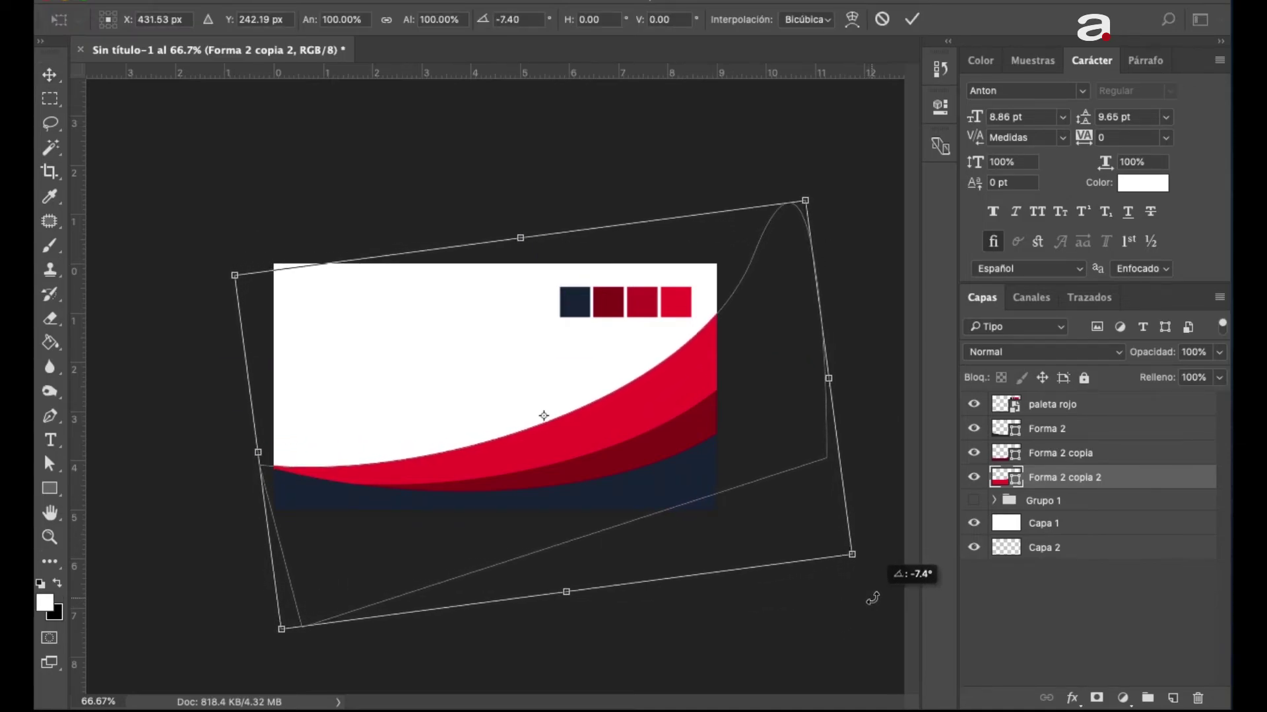
key(shift+Right)
key(shift+Right)
key(shift+Right)
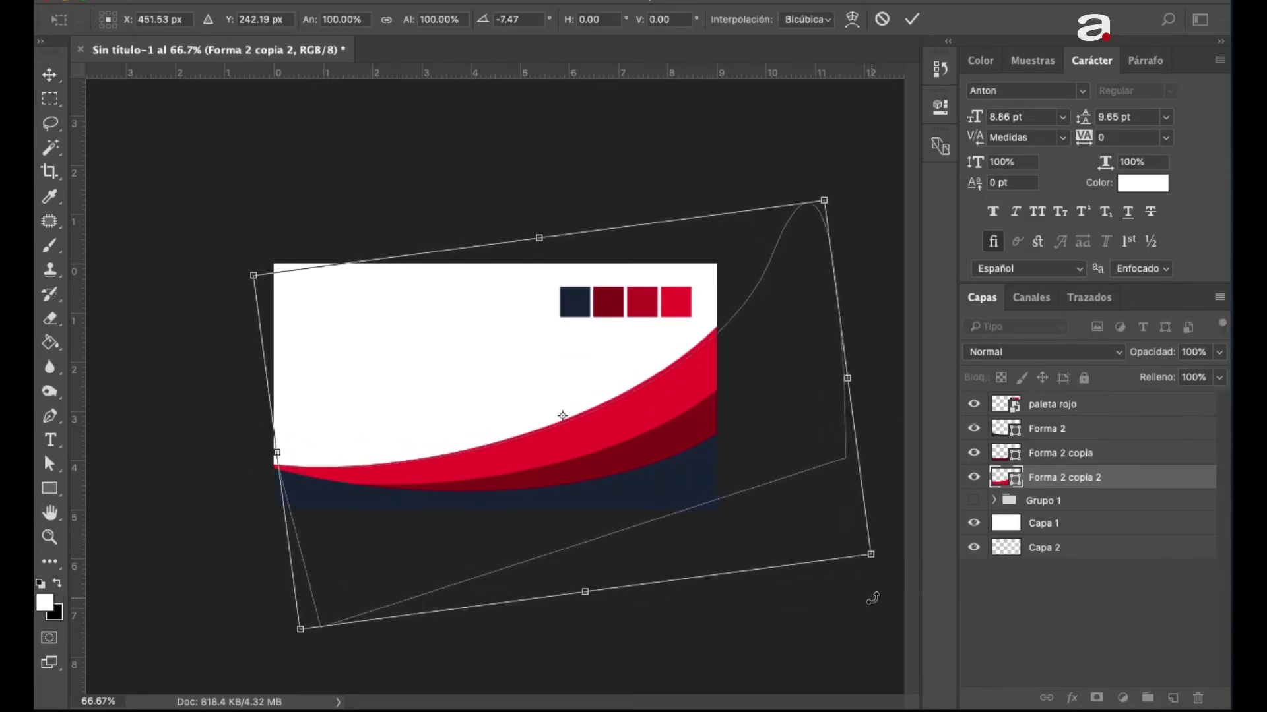
key(shift+Right)
key(shift+Right)
mouse_move(608, 646)
mouse_down()
mouse_move(628, 645)
mouse_move(613, 625)
mouse_up()
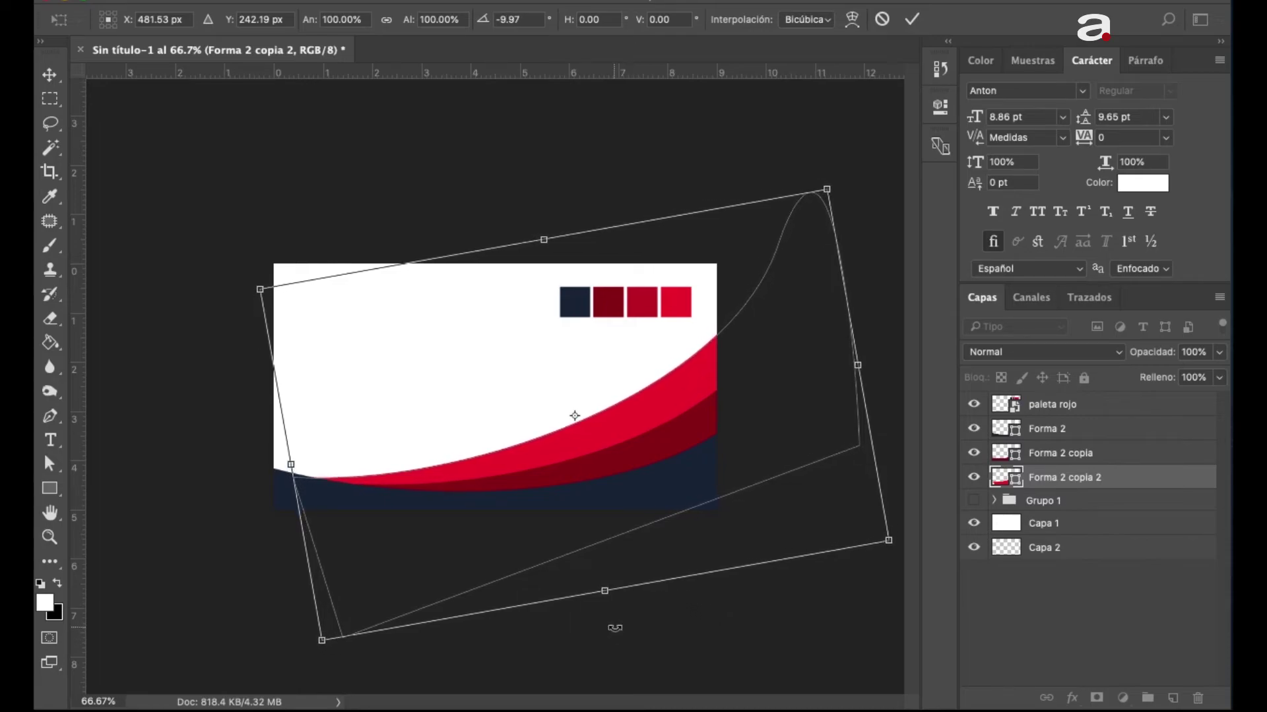
key(shift+Up)
key(shift+Up)
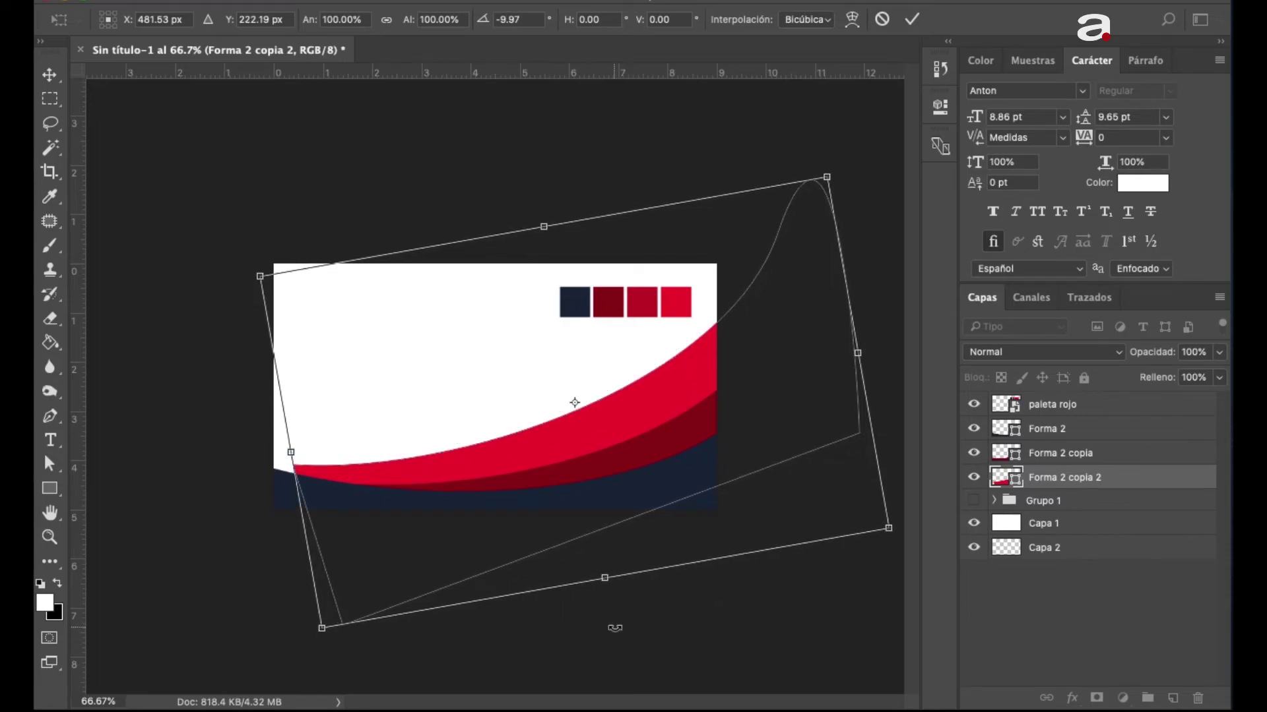
key(shift+Up)
key(shift+Up)
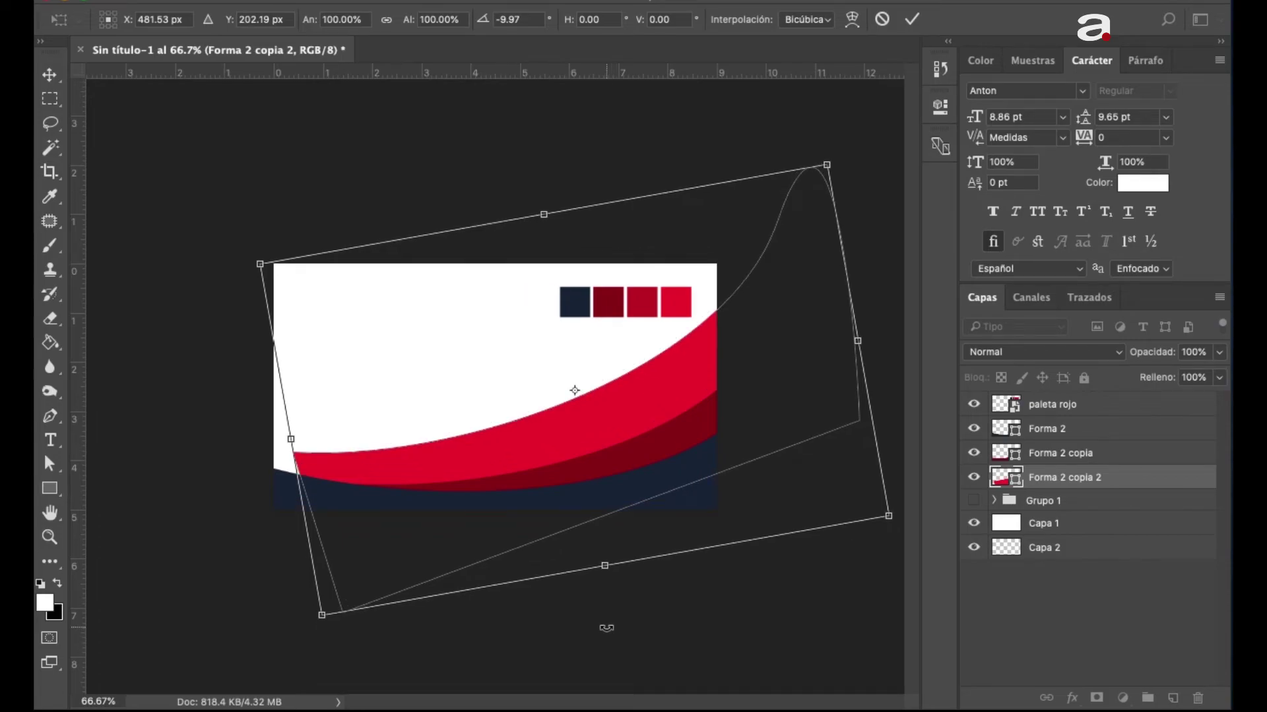
drag(603, 628, 626, 623)
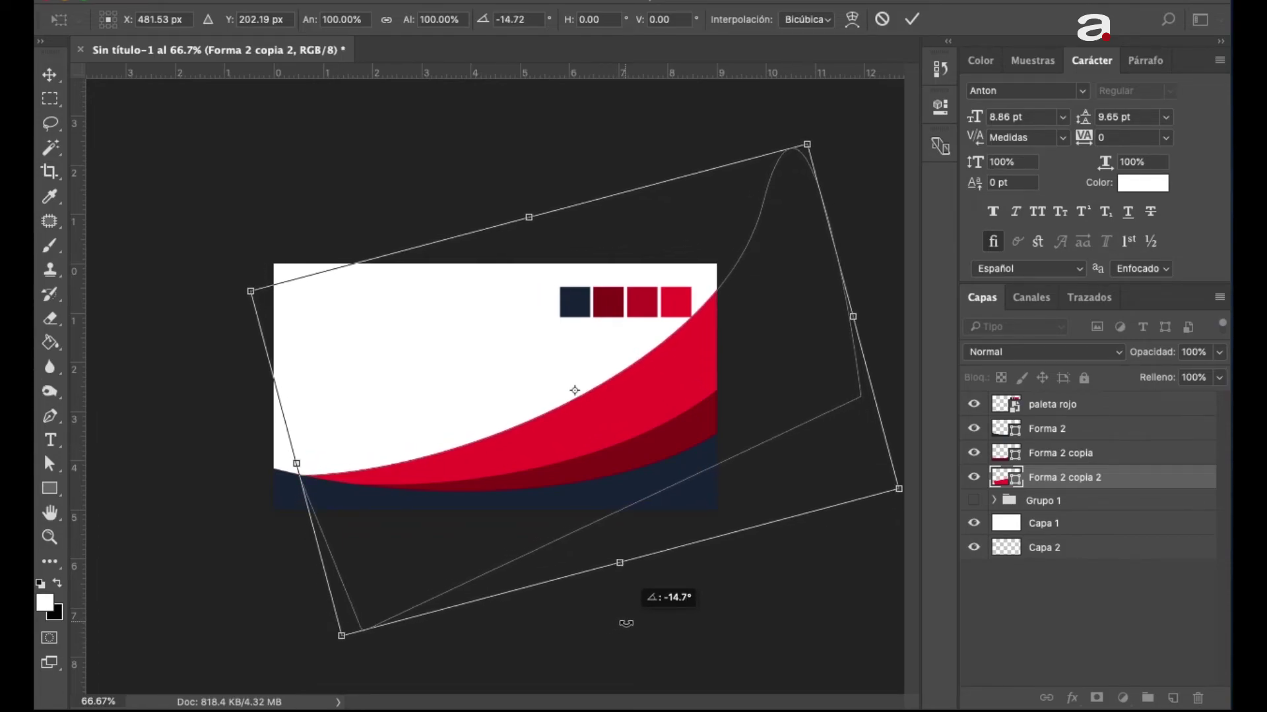
key(Return)
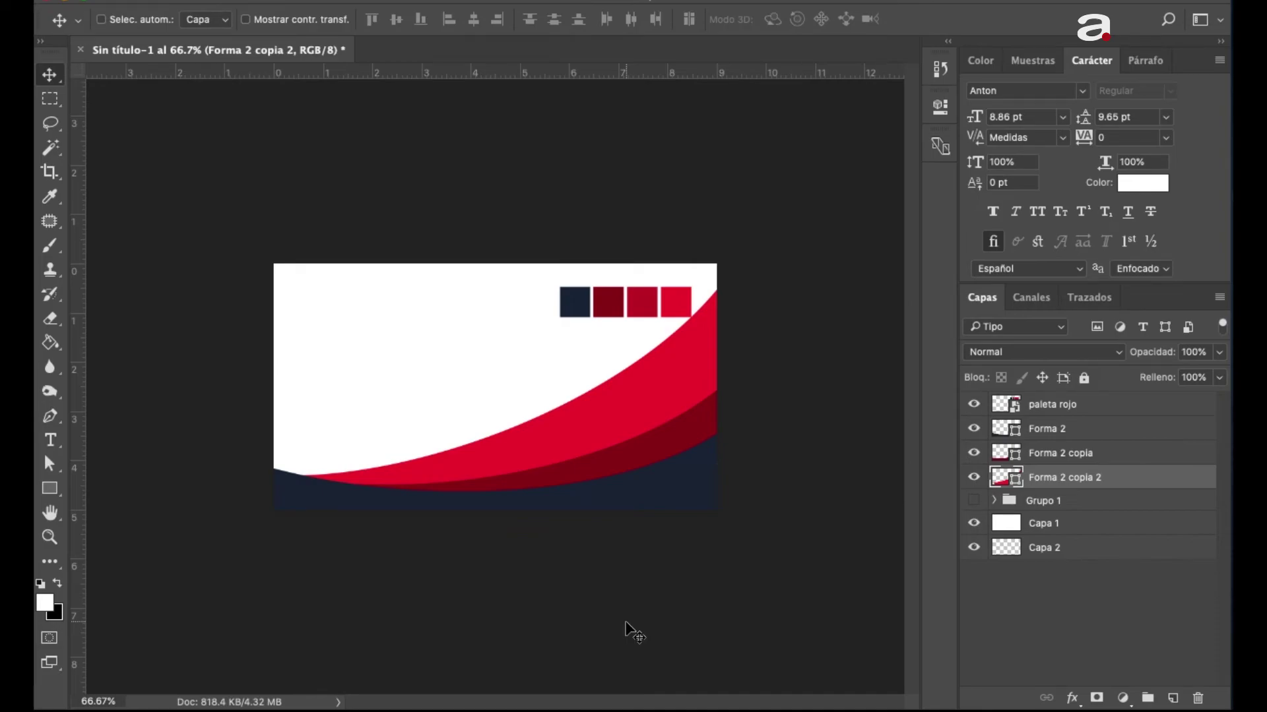
- Duplicate Forma 2 as Forma 2 copia 3 below Forma 2 copia and nudge it up
click(1108, 435)
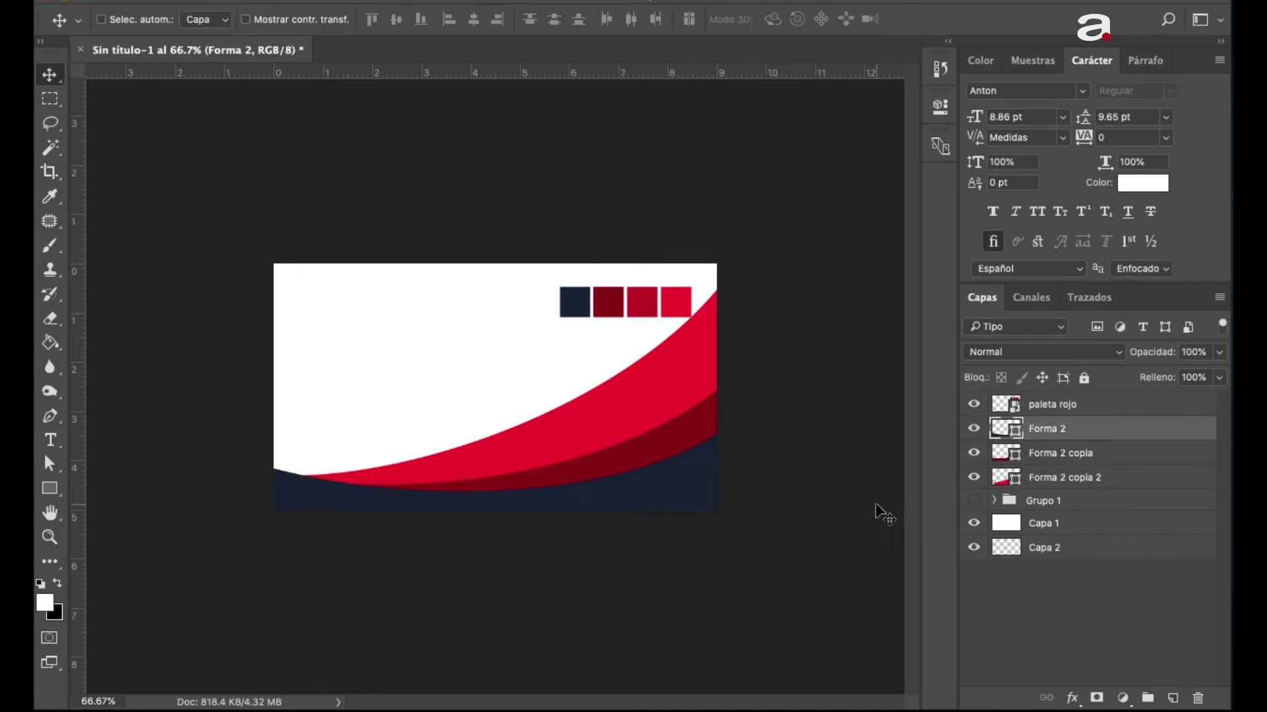
key(ctrl+j)
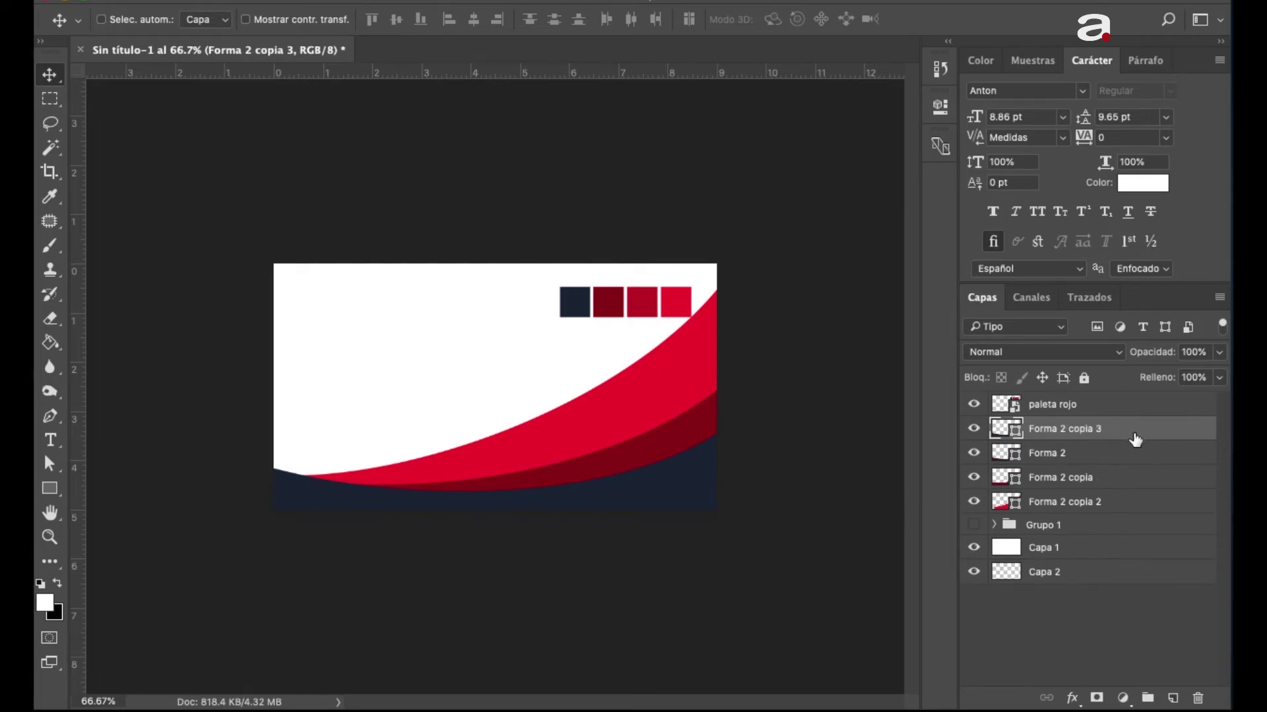
drag(1135, 439, 1130, 481)
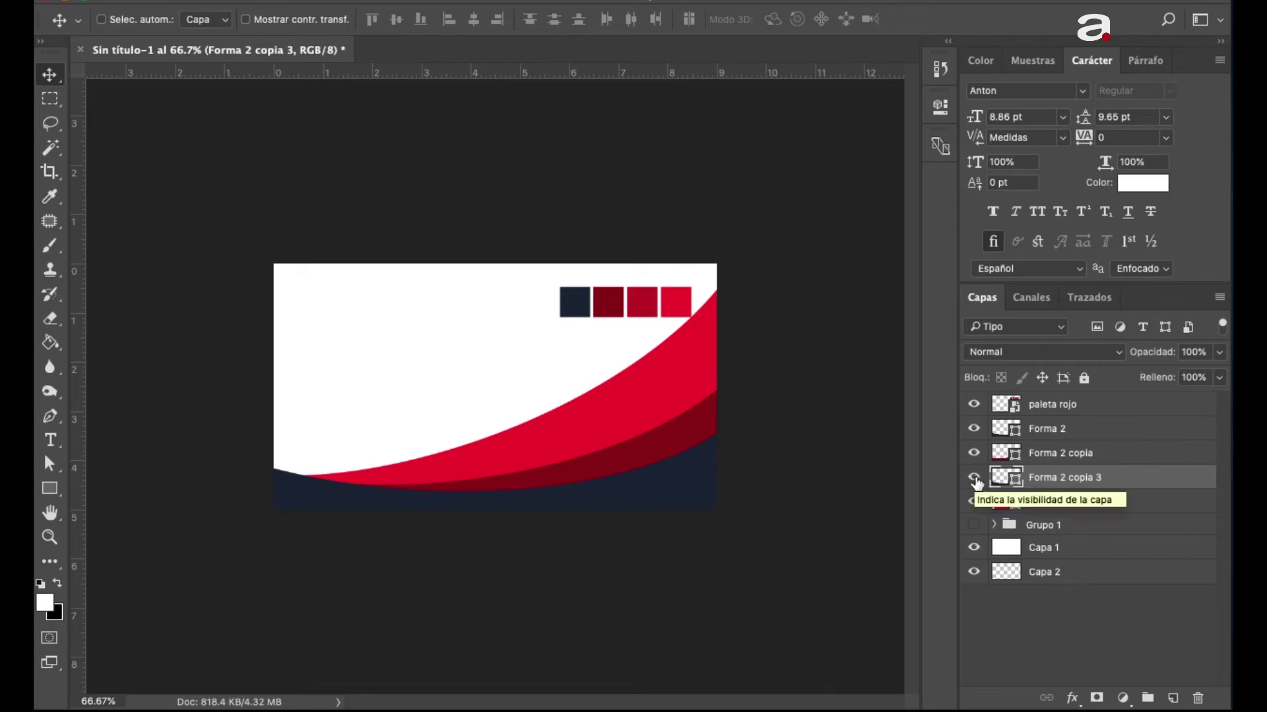
key(shift+Up)
key(shift+Up)
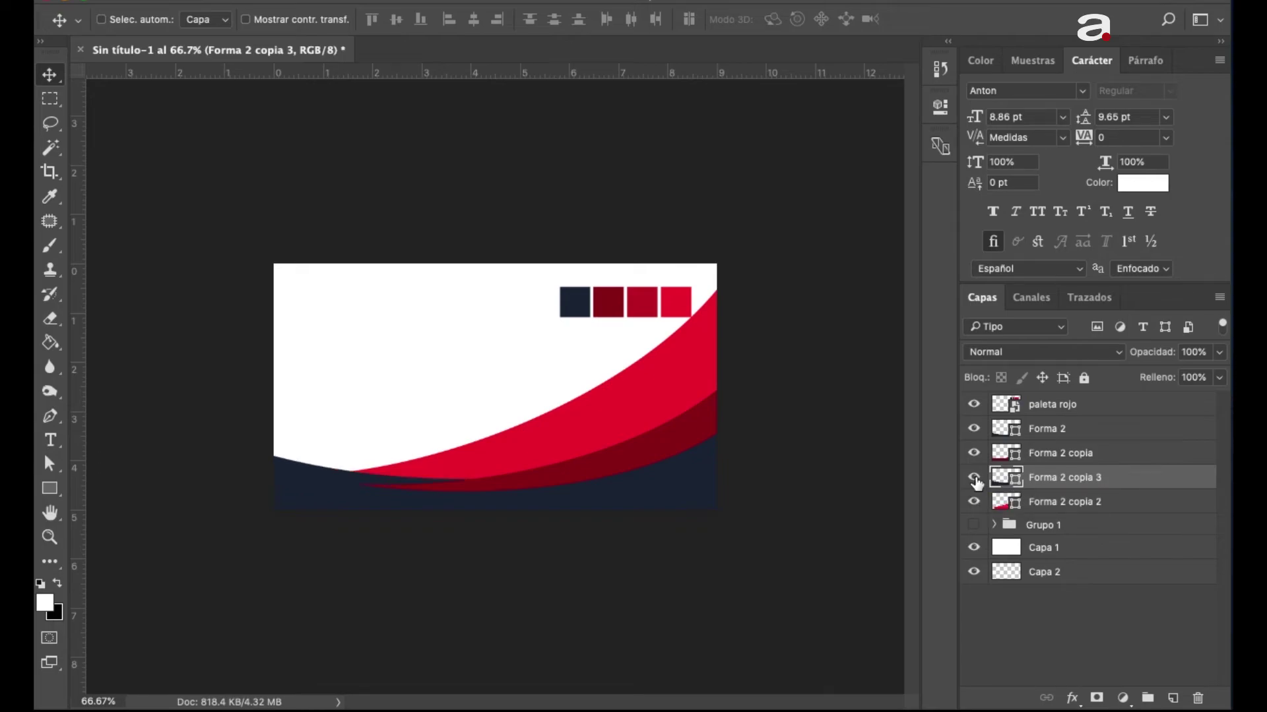
key(shift+Up)
key(shift+Up)
key(shift+Up)
key(shift+Up)
key(shift+Up)
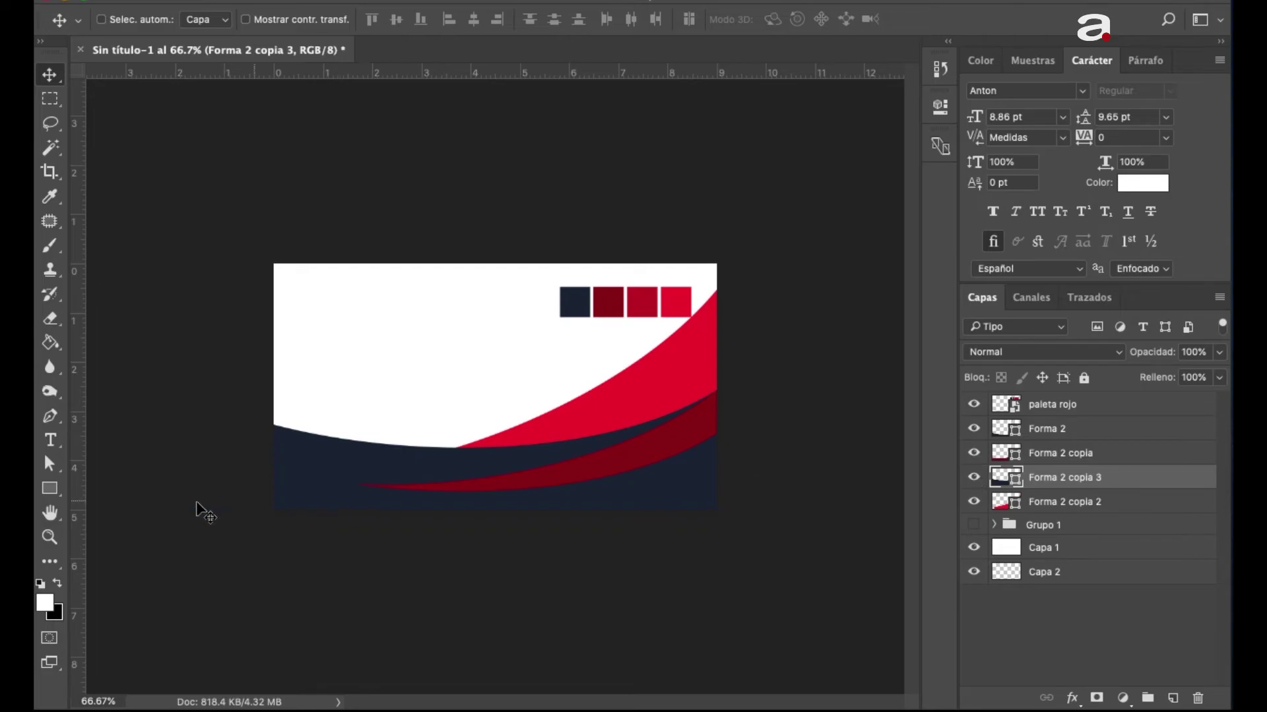
click(50, 490)
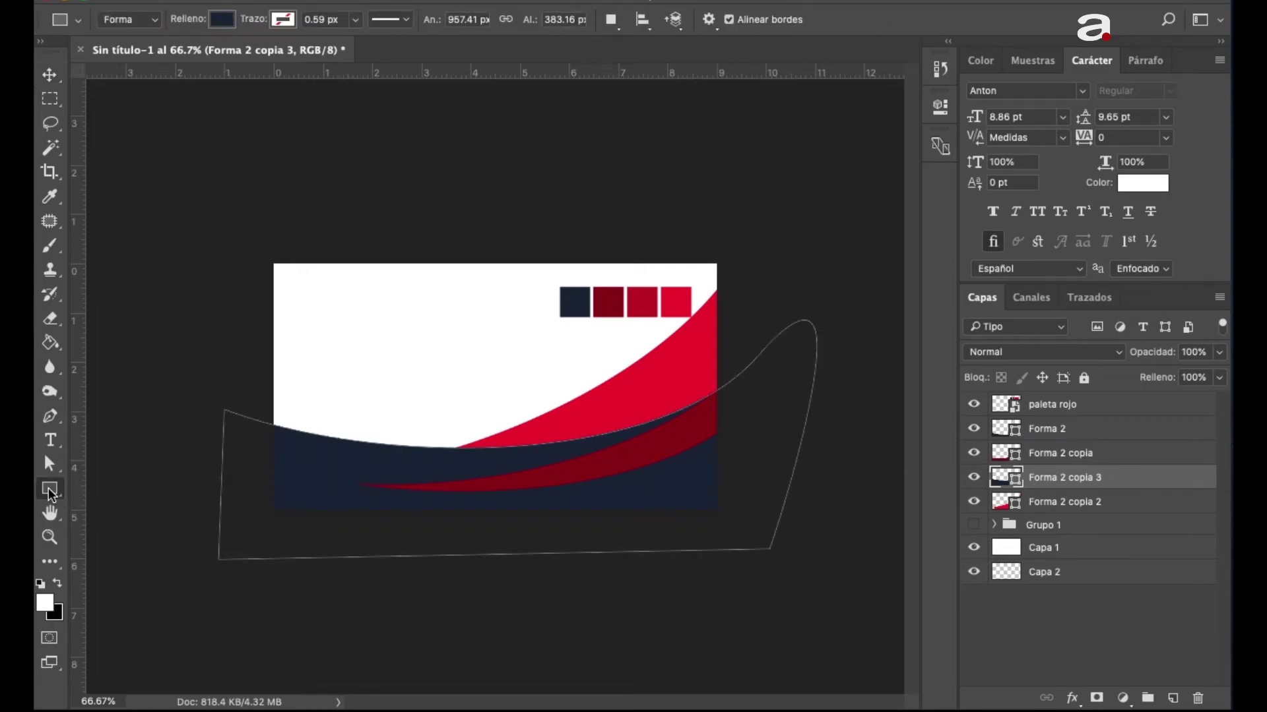
- Refill Forma 2 copia 3 with the medium red from the third palette square
click(221, 20)
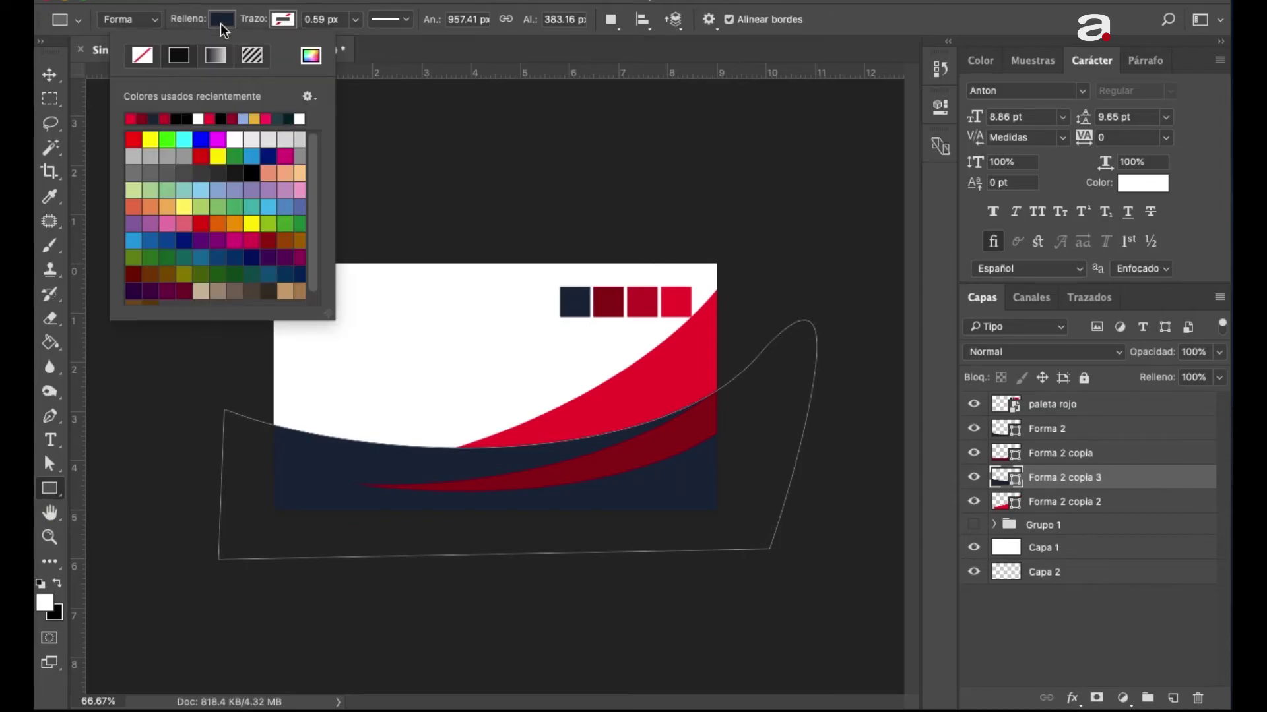
click(310, 55)
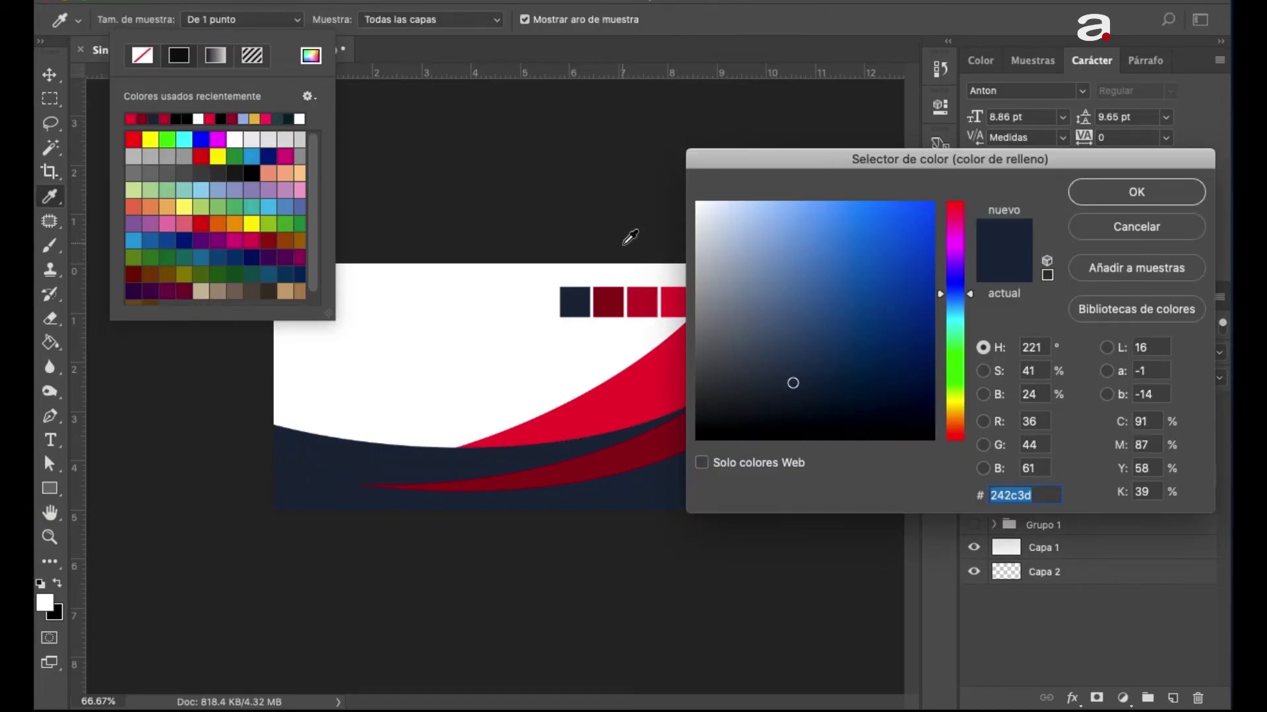
click(648, 307)
click(1113, 198)
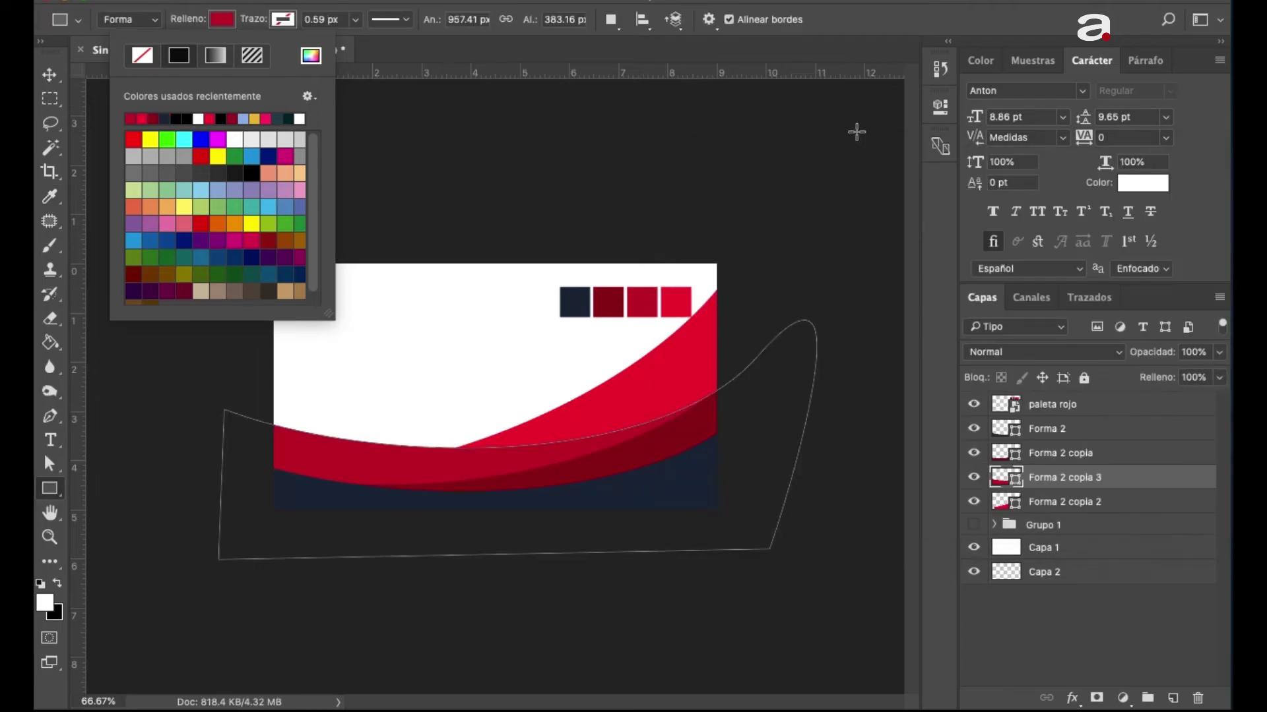
click(220, 21)
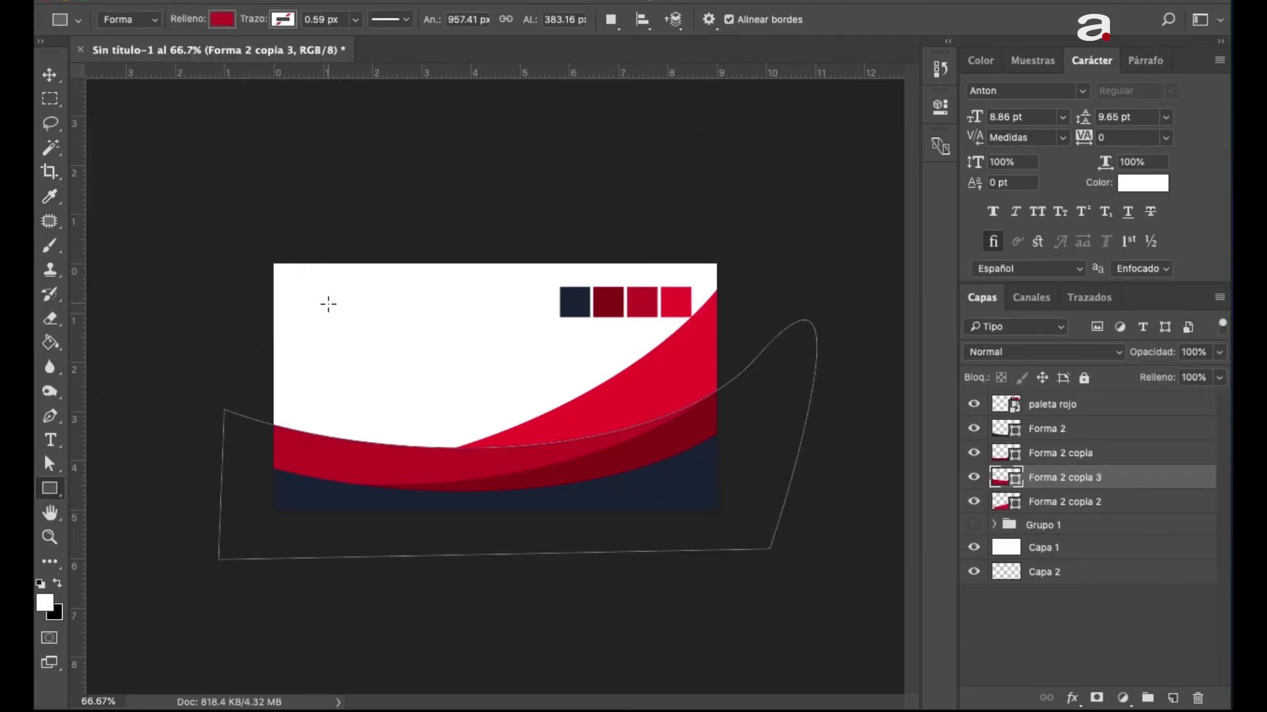
- Rotate Forma 2 copia 3 about 6° so its curve sits lower
key(ctrl+t)
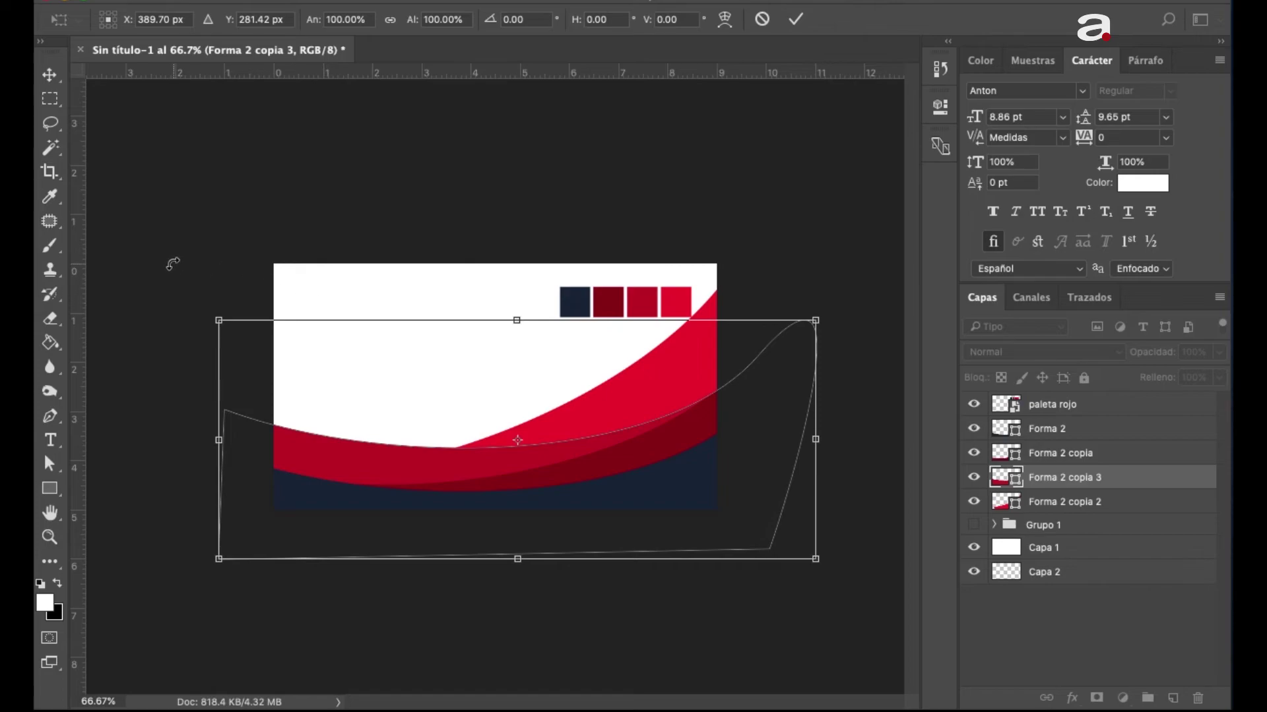
drag(170, 263, 189, 235)
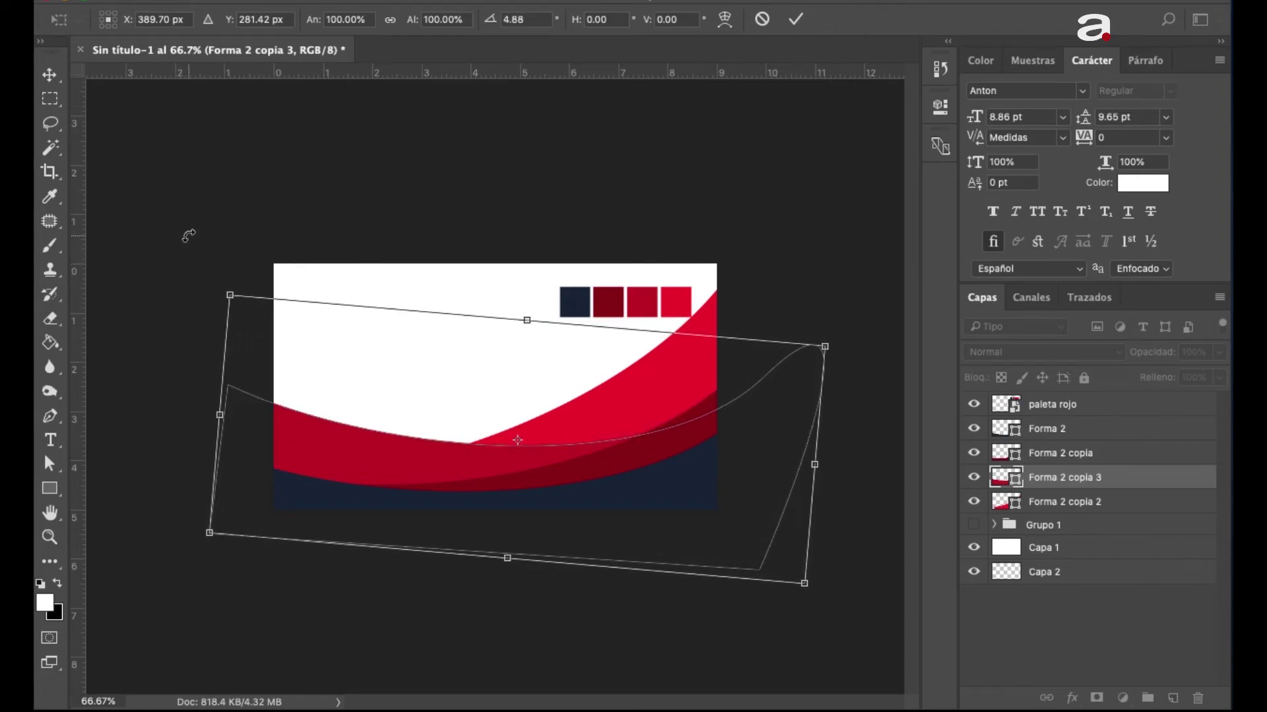
drag(188, 236, 195, 256)
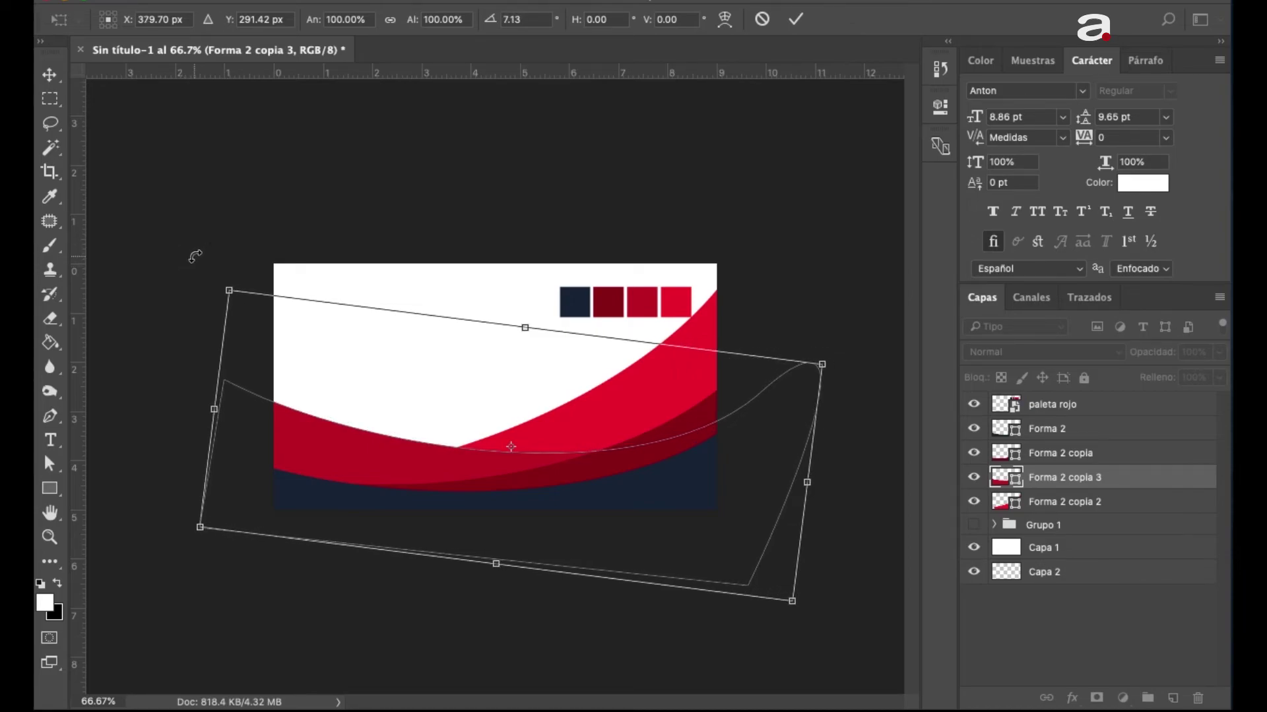
key(Return)
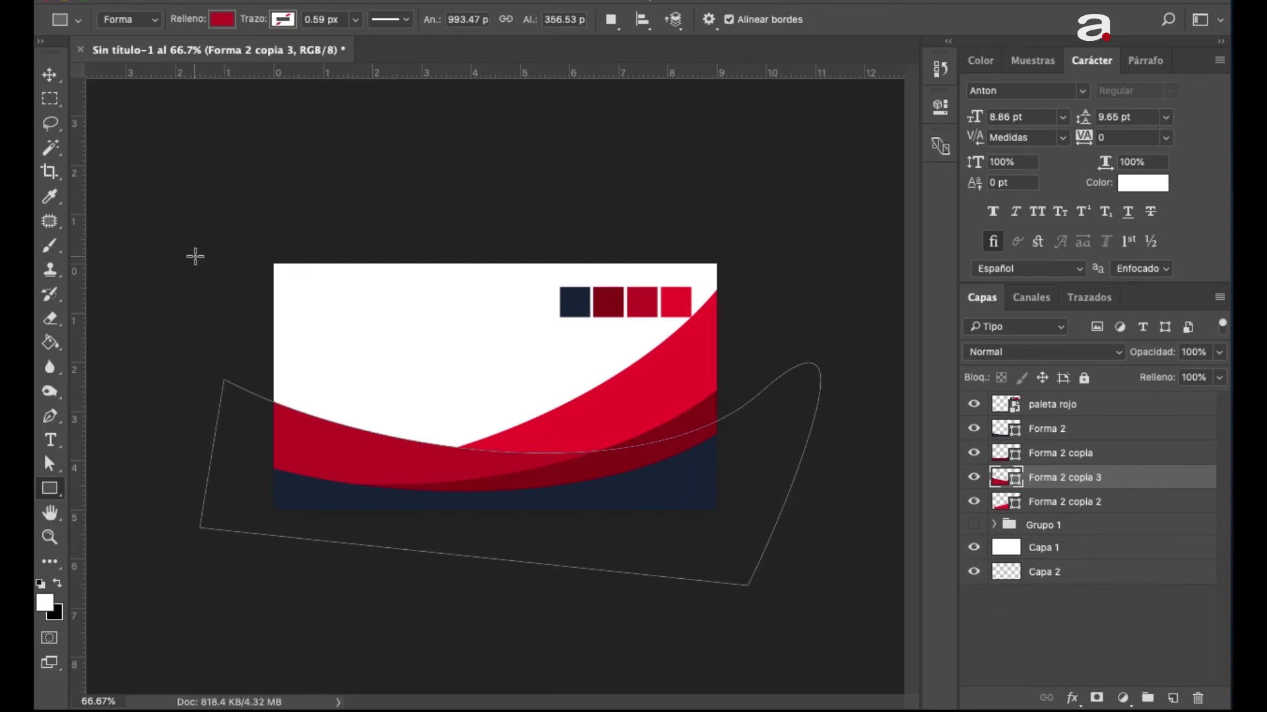
- Hide the paleta rojo swatches and select the bright red Forma 2 copia 2 wave layer
click(974, 405)
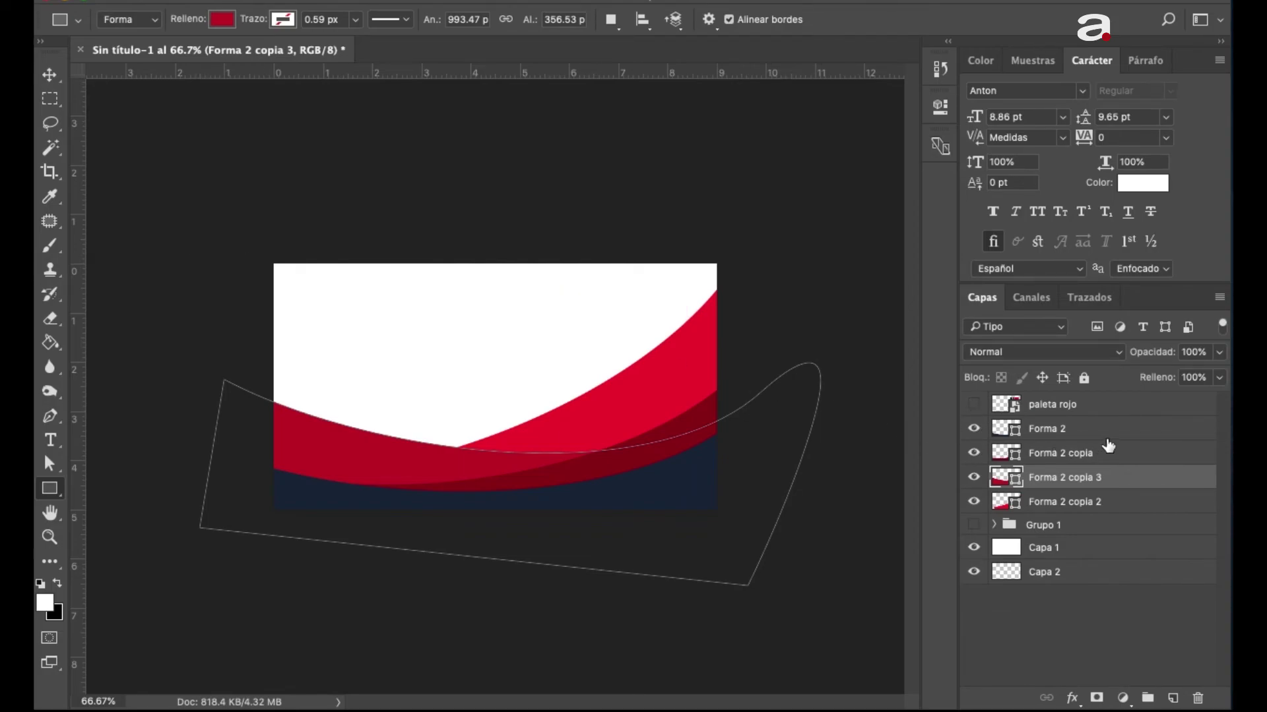
click(1104, 411)
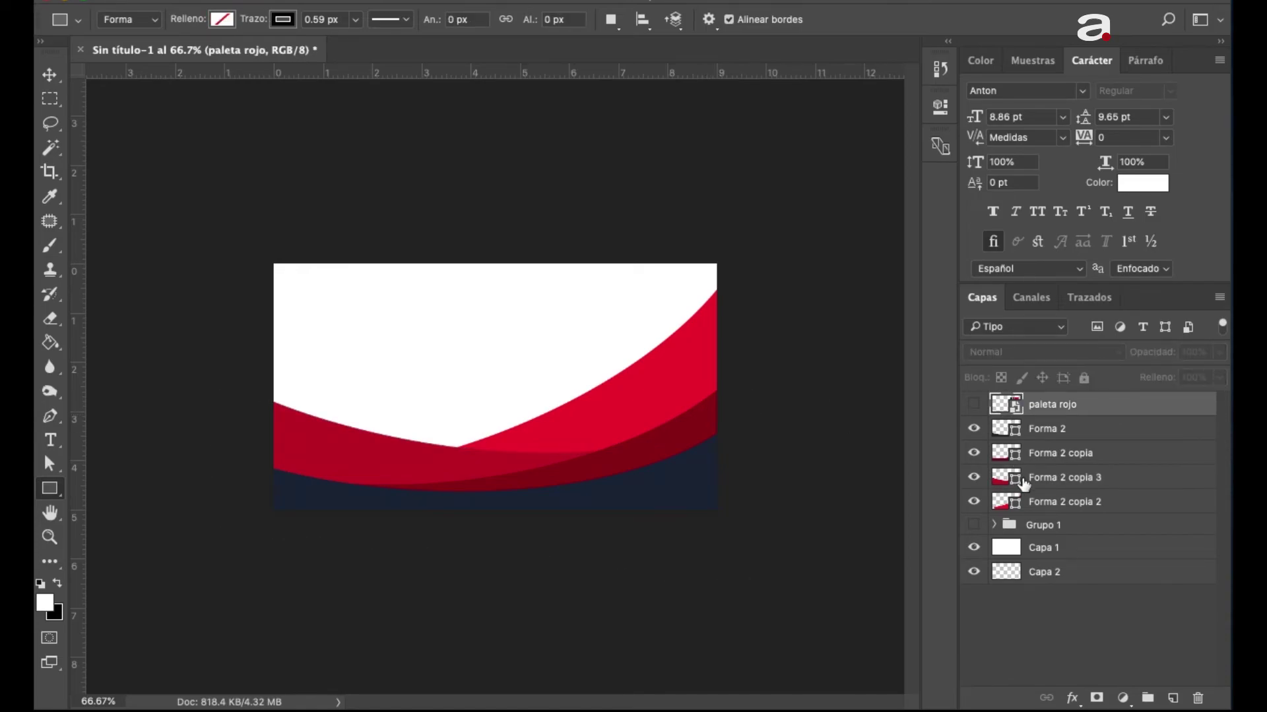
click(973, 504)
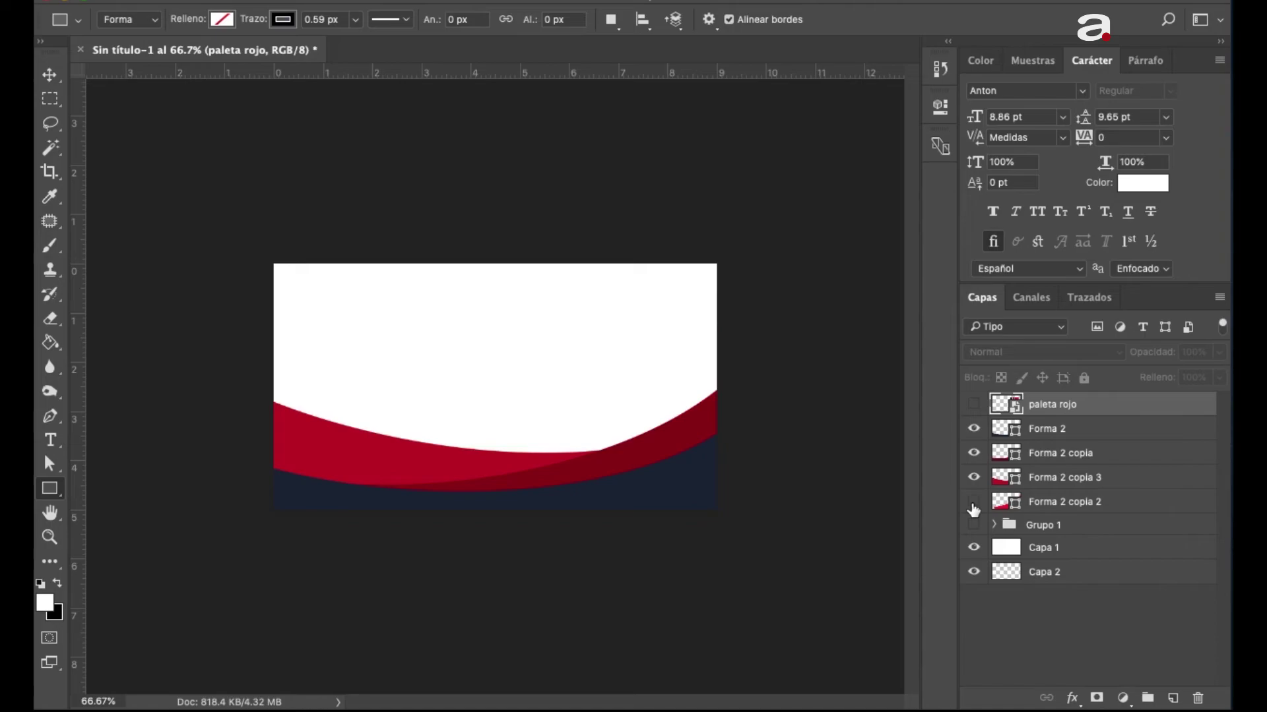
click(1120, 509)
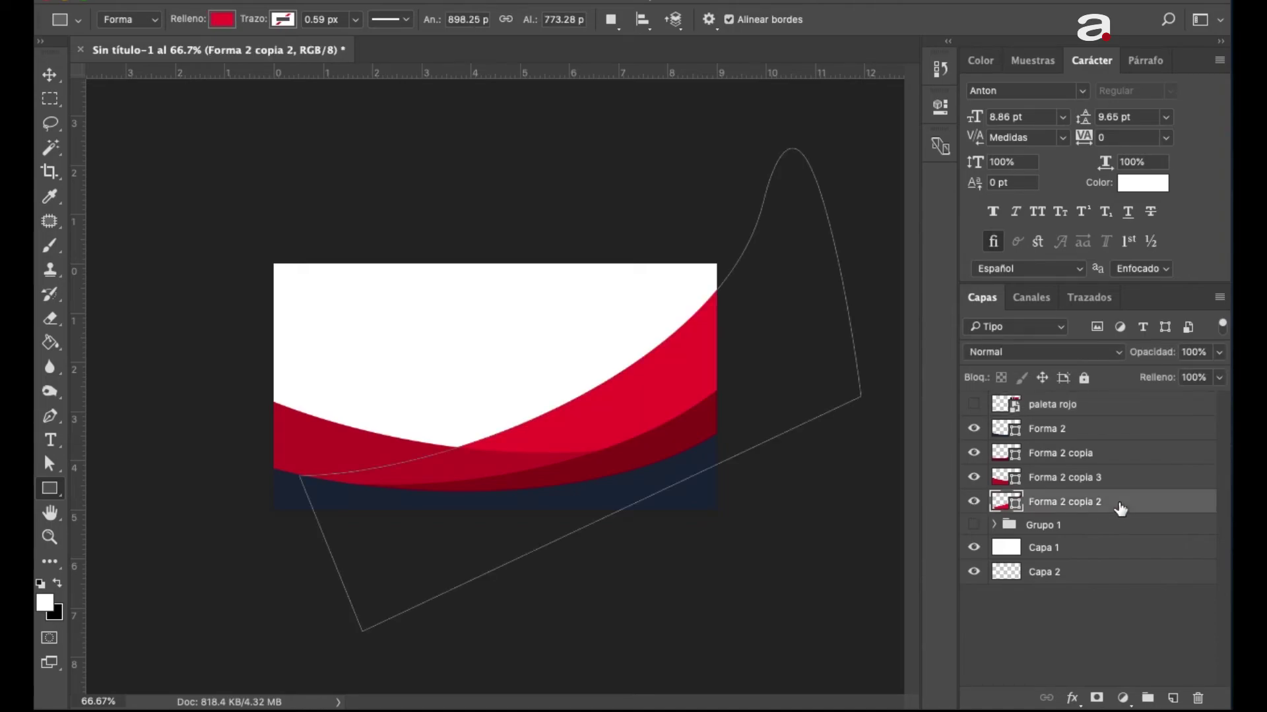
- Rotate the bright red Forma 2 copia 2 wave about -5° and stretch it wider leftward
key(v)
key(ctrl+t)
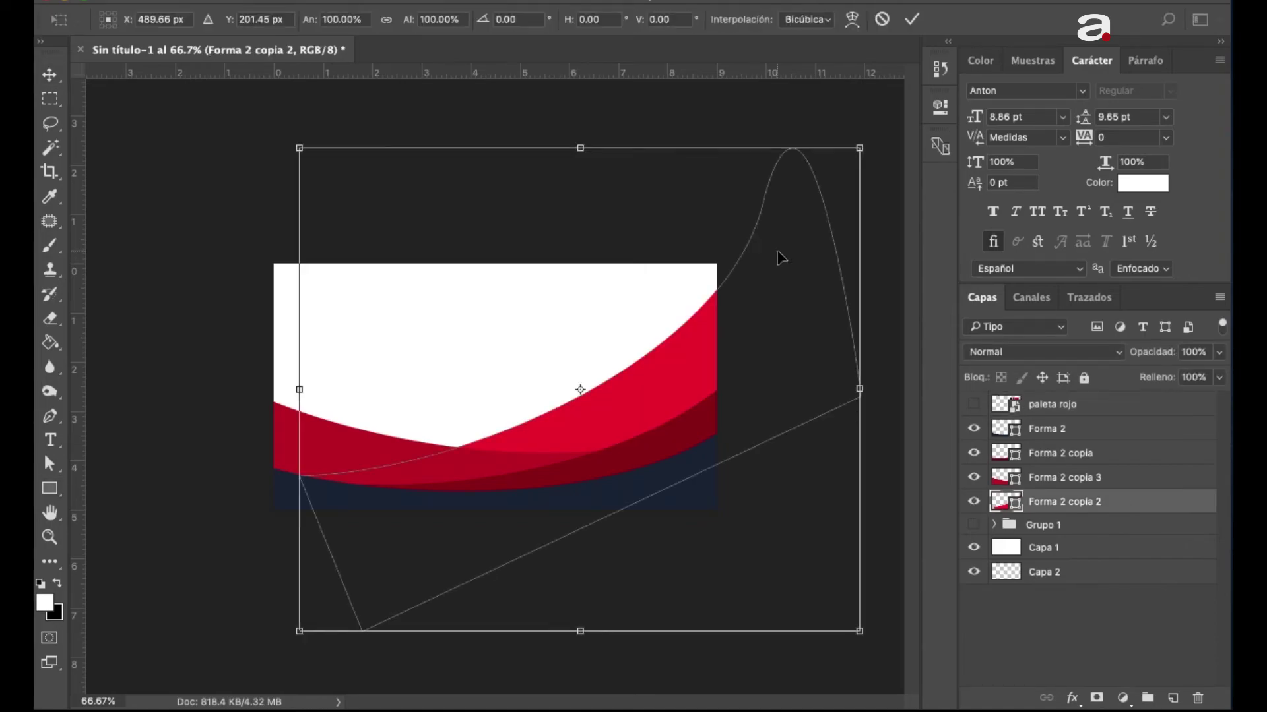
drag(851, 115, 815, 109)
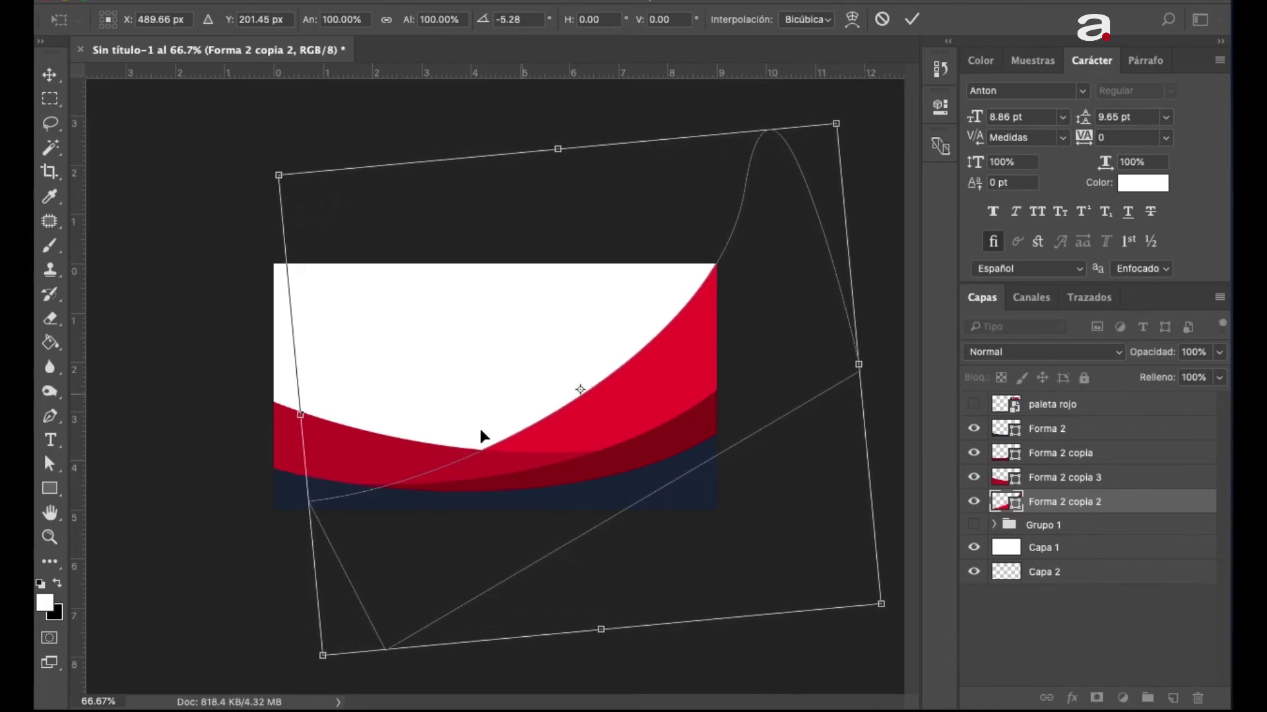
drag(301, 417, 274, 418)
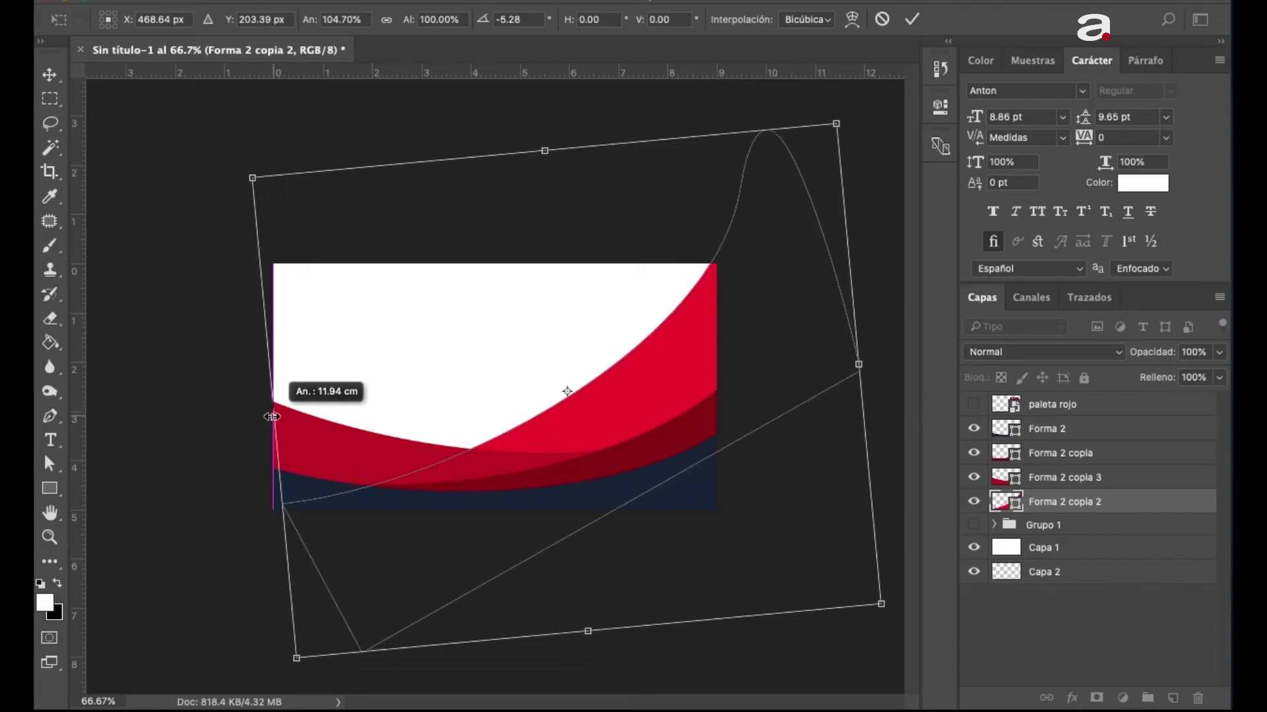
- Warp the bright red wave so its curve sweeps lower, then commit the warp
right_click(456, 420)
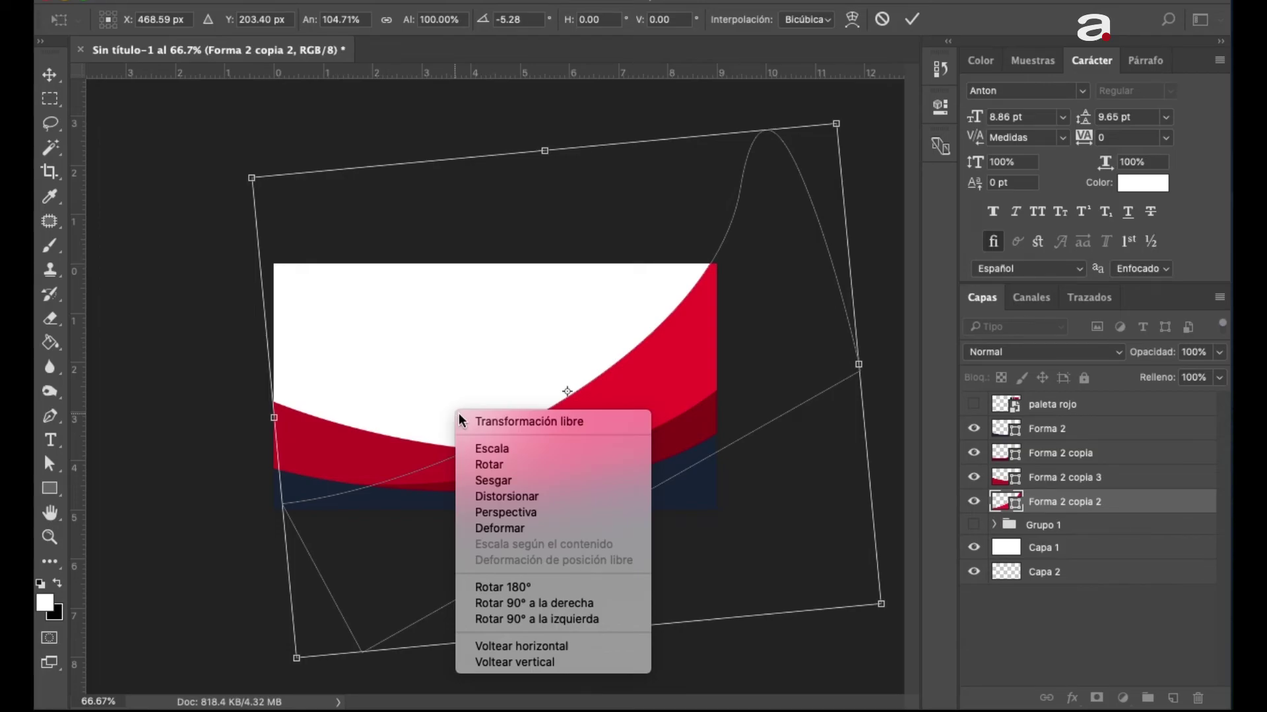
click(524, 528)
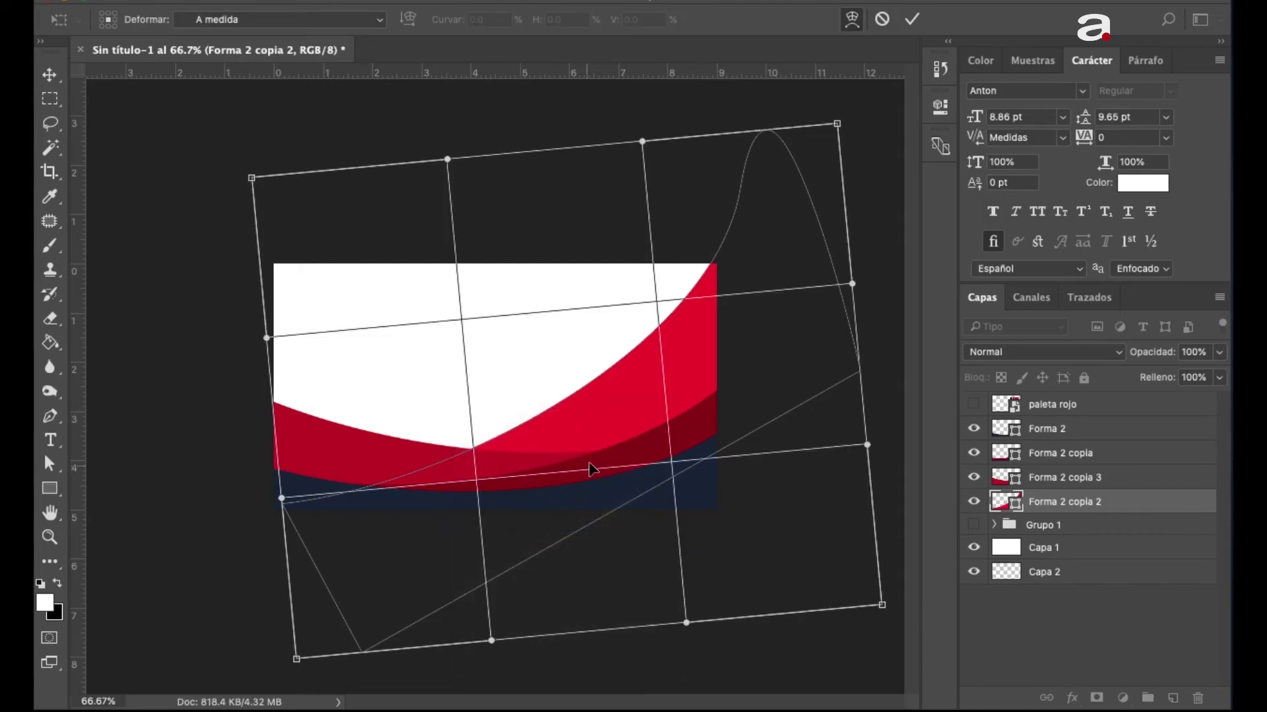
mouse_move(627, 409)
mouse_down()
mouse_move(630, 421)
mouse_move(517, 464)
mouse_up()
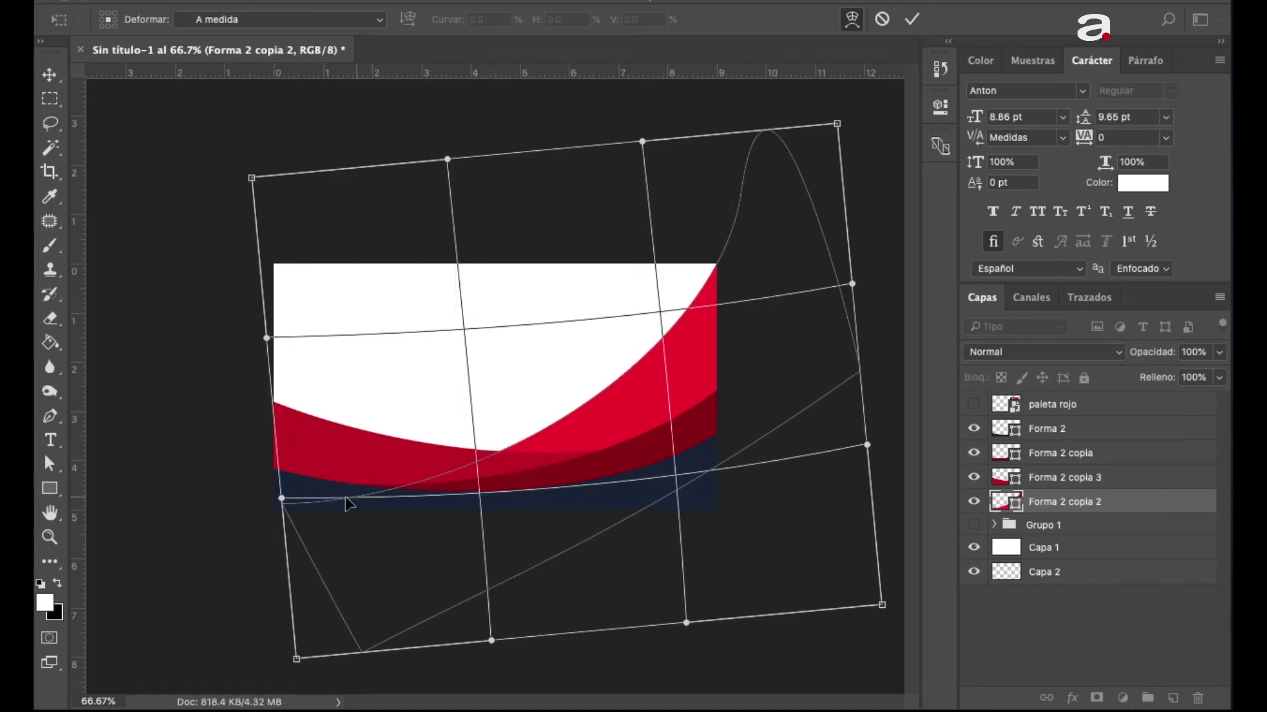
drag(281, 499, 241, 439)
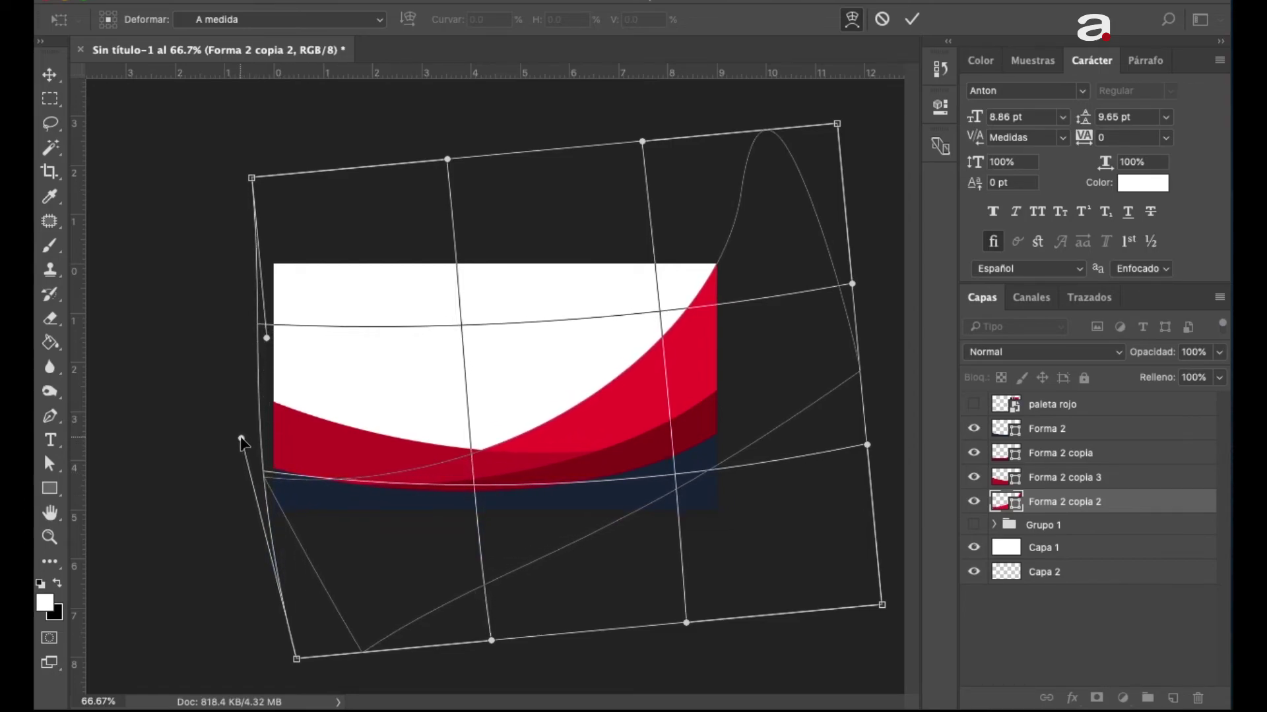
key(Return)
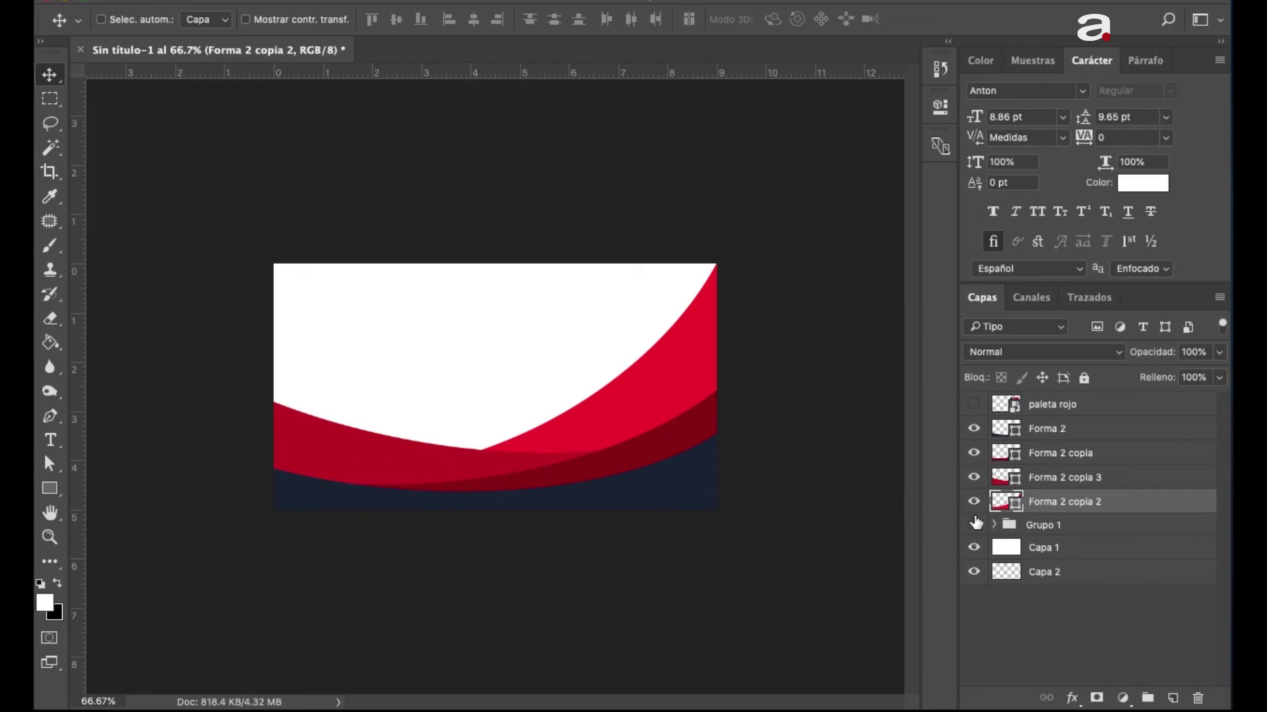
- Nudge the crimson Forma 2 copia 3 wave up two pixels
click(973, 477)
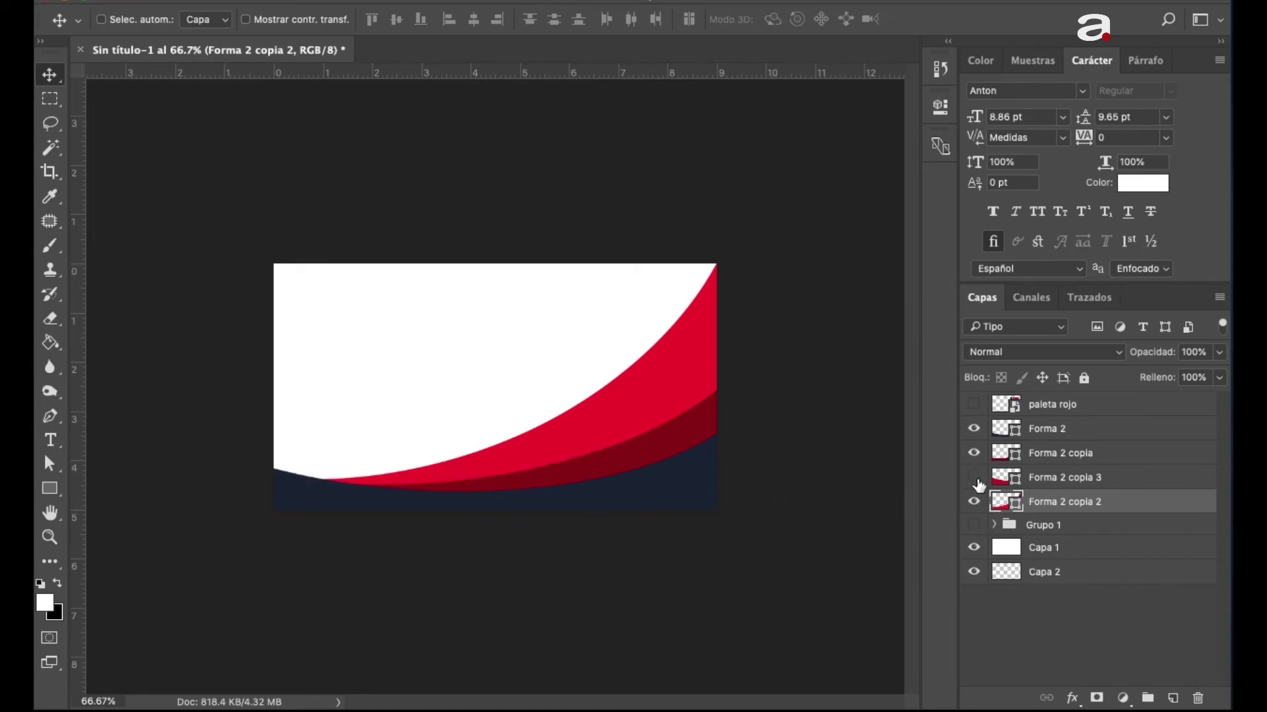
click(1126, 485)
key(Up)
key(Up)
key(Up)
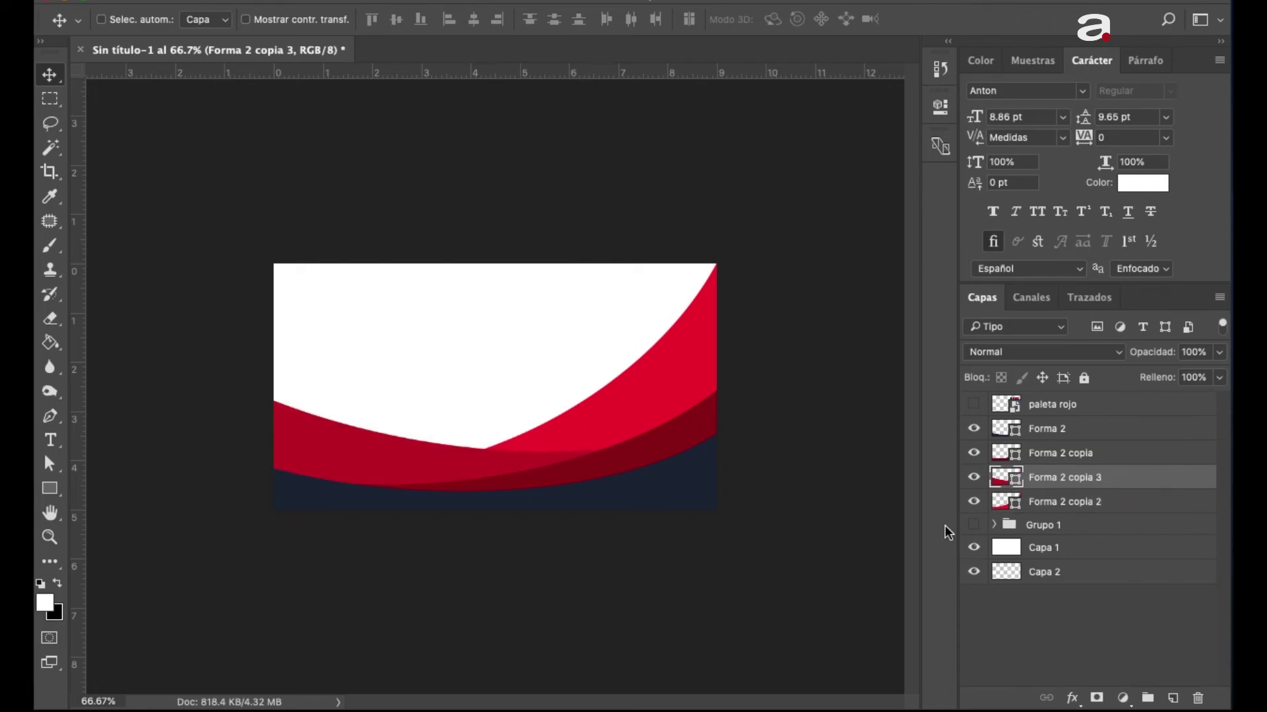
key(Up)
key(Up)
key(Up)
- Raise the dark red Forma 2 copia wave, rotate it about -2.25°, and nudge it up-right
click(973, 453)
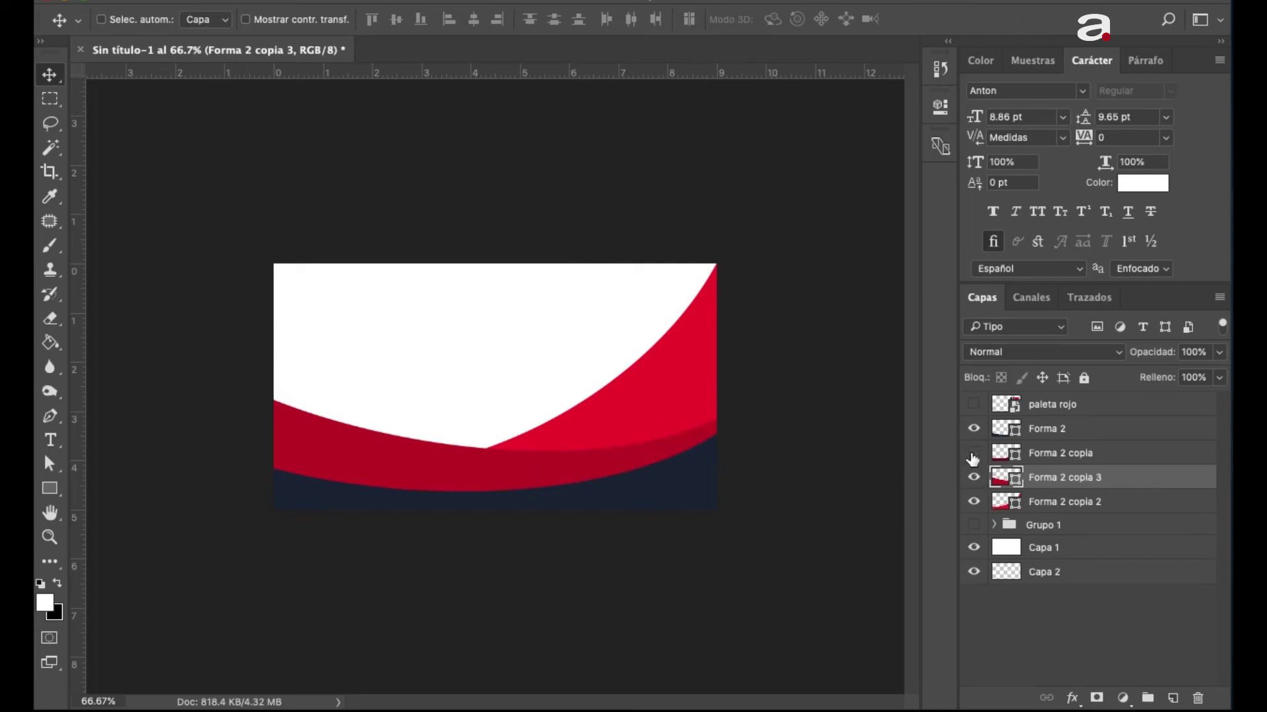
click(1138, 455)
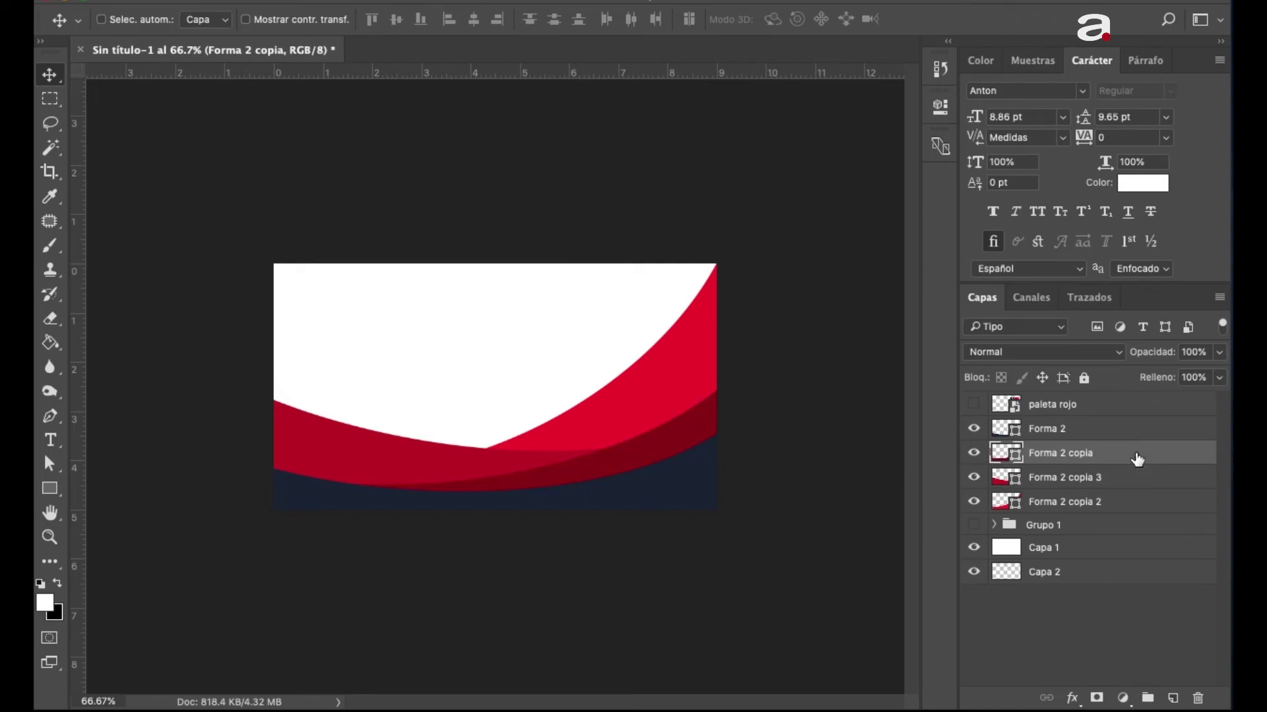
key(shift+Up)
key(shift+Up)
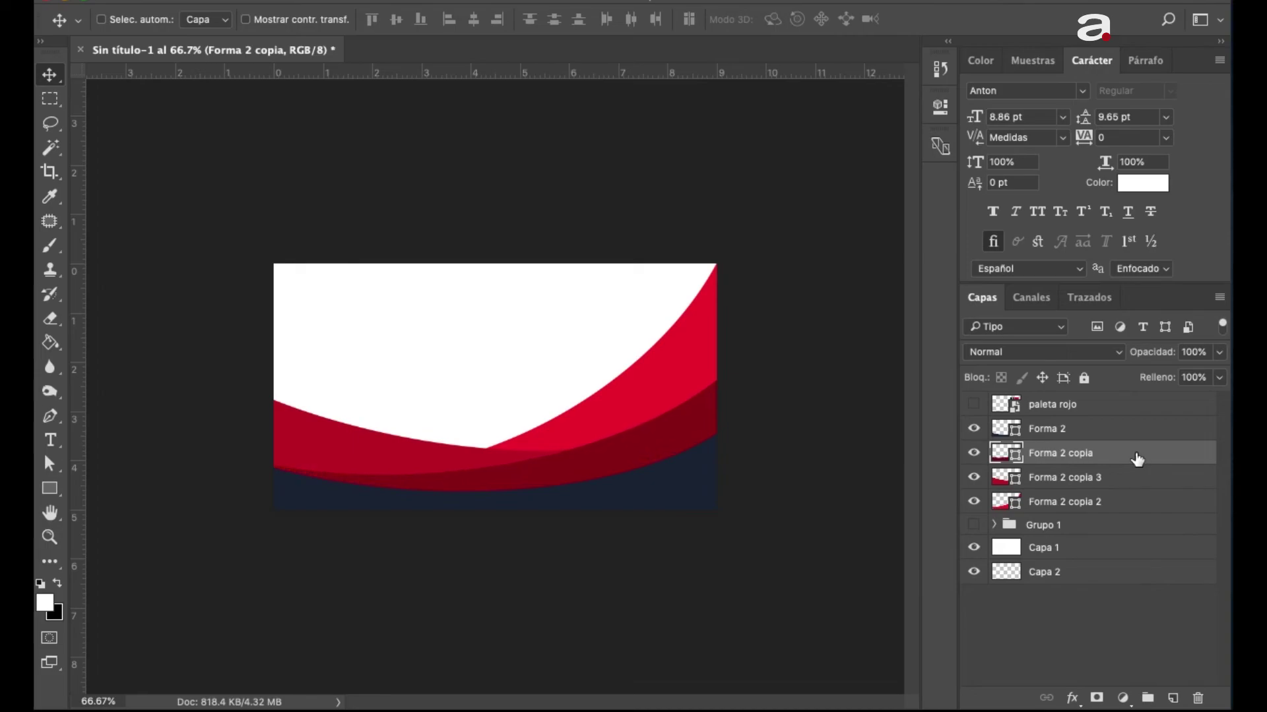
key(shift+Up)
key(ctrl+t)
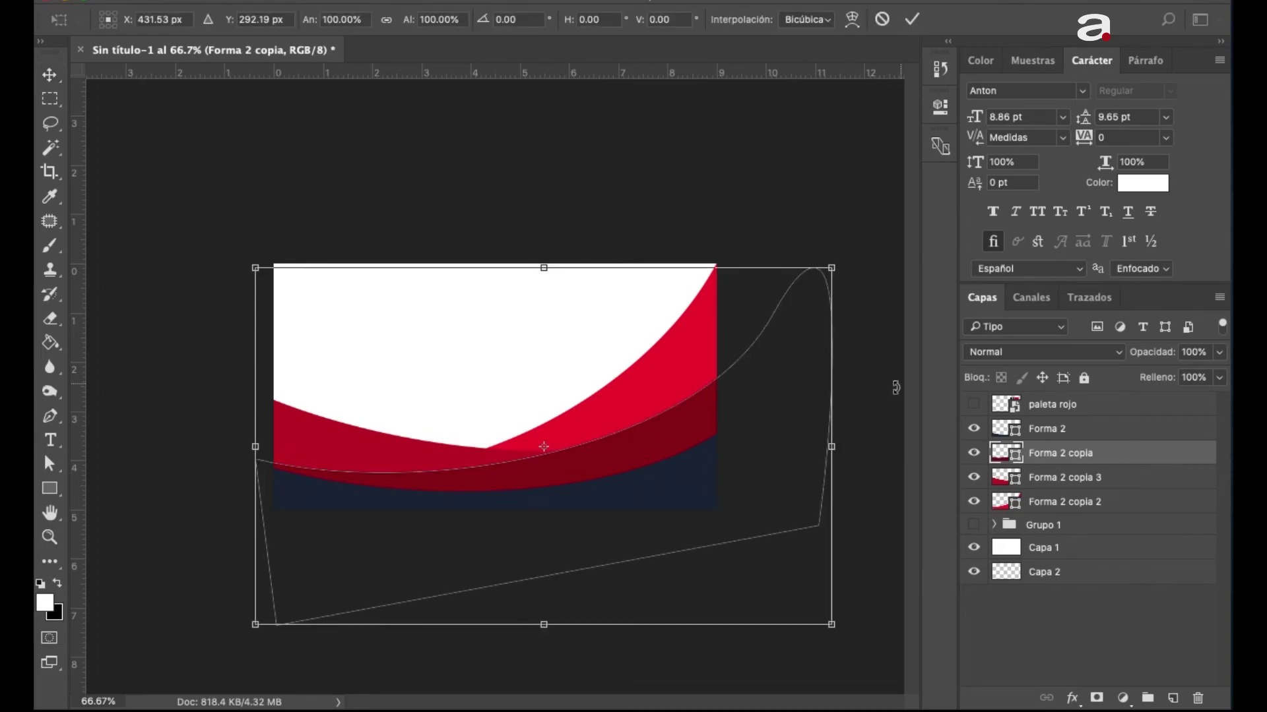
mouse_move(882, 400)
mouse_down()
mouse_move(878, 376)
mouse_move(881, 388)
mouse_up()
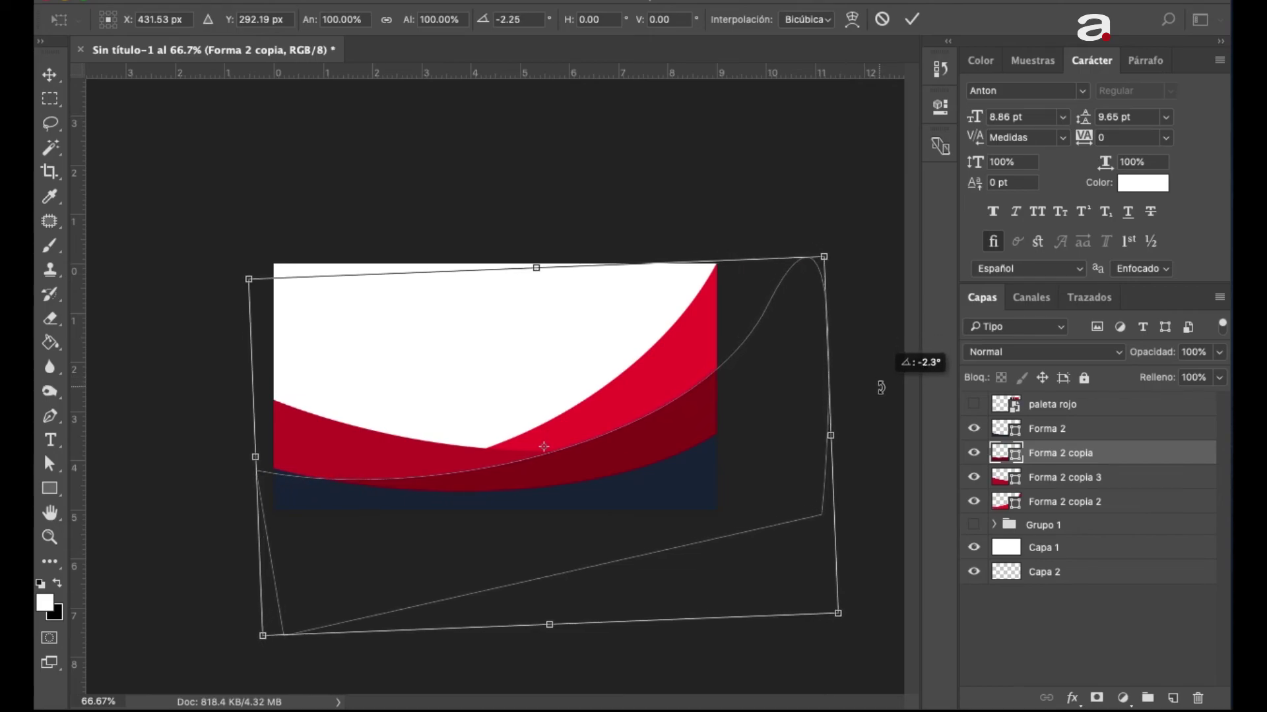
key(Up)
key(Right)
key(Right)
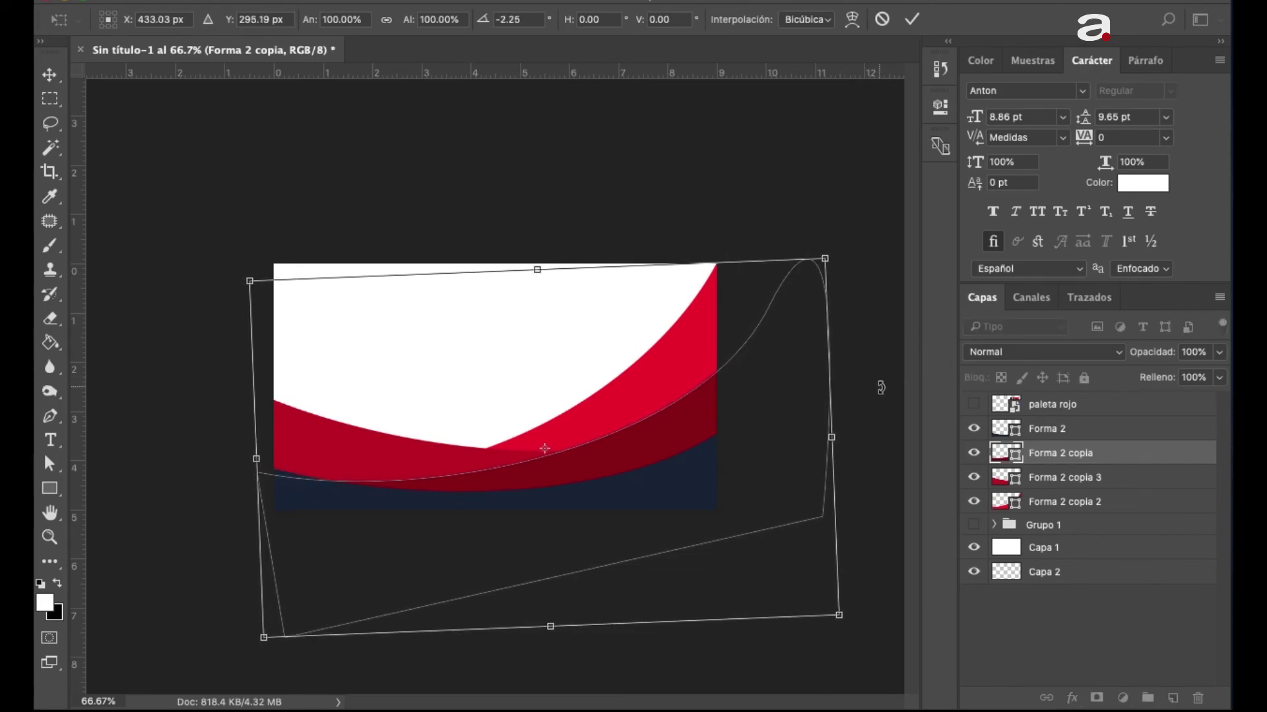
key(Right)
key(Right)
key(Up)
key(Return)
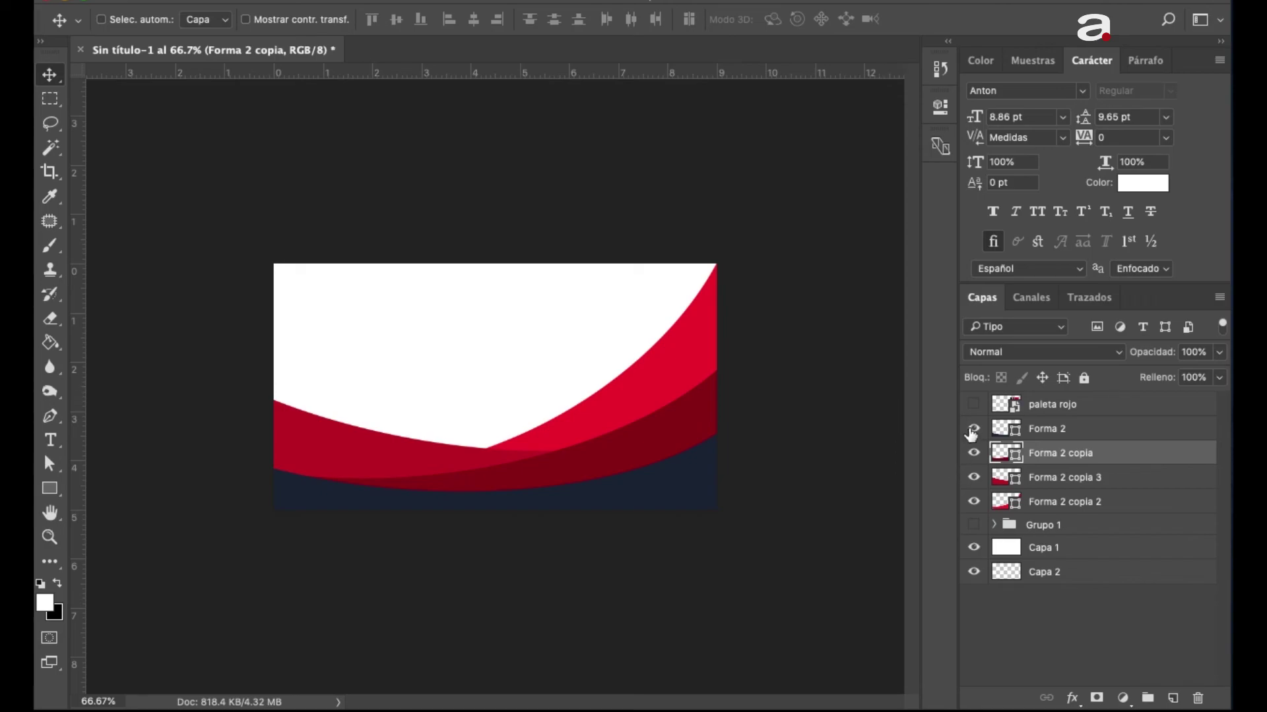
- Rotate the crimson Forma 2 copia 3 wave about 2.5° and shift it left
click(974, 477)
click(1135, 481)
key(ctrl+t)
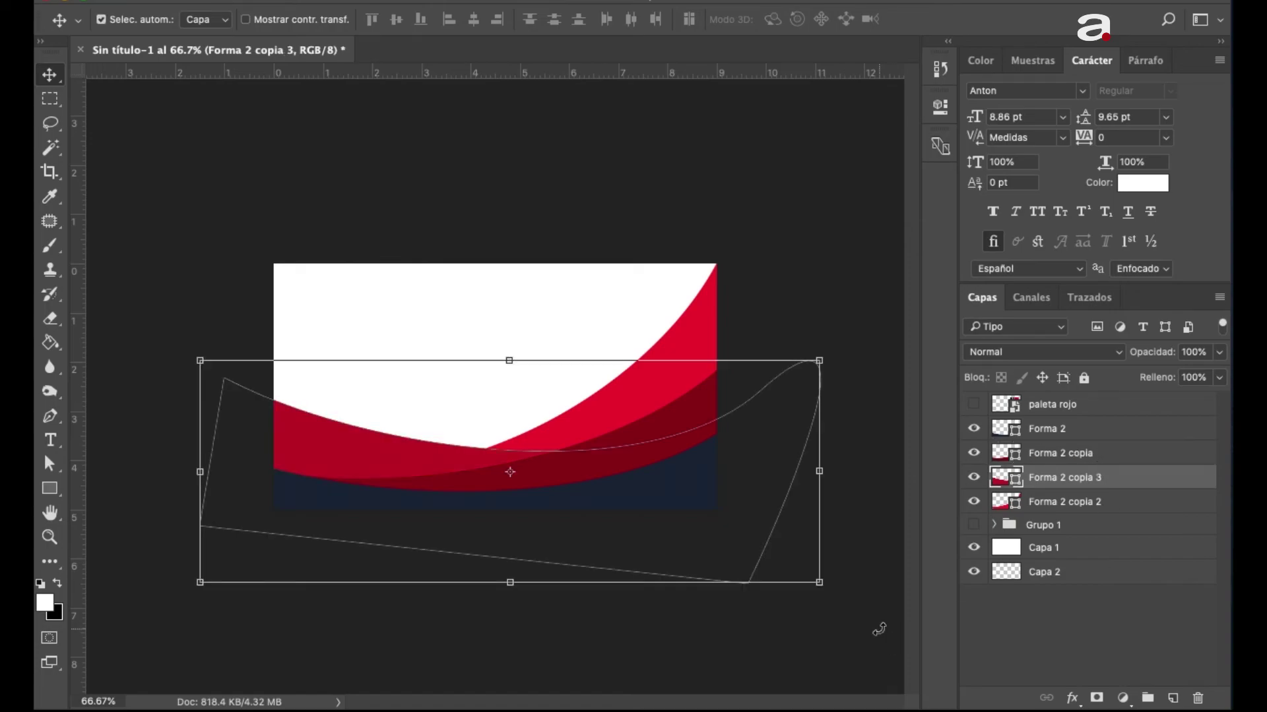
drag(184, 340, 184, 324)
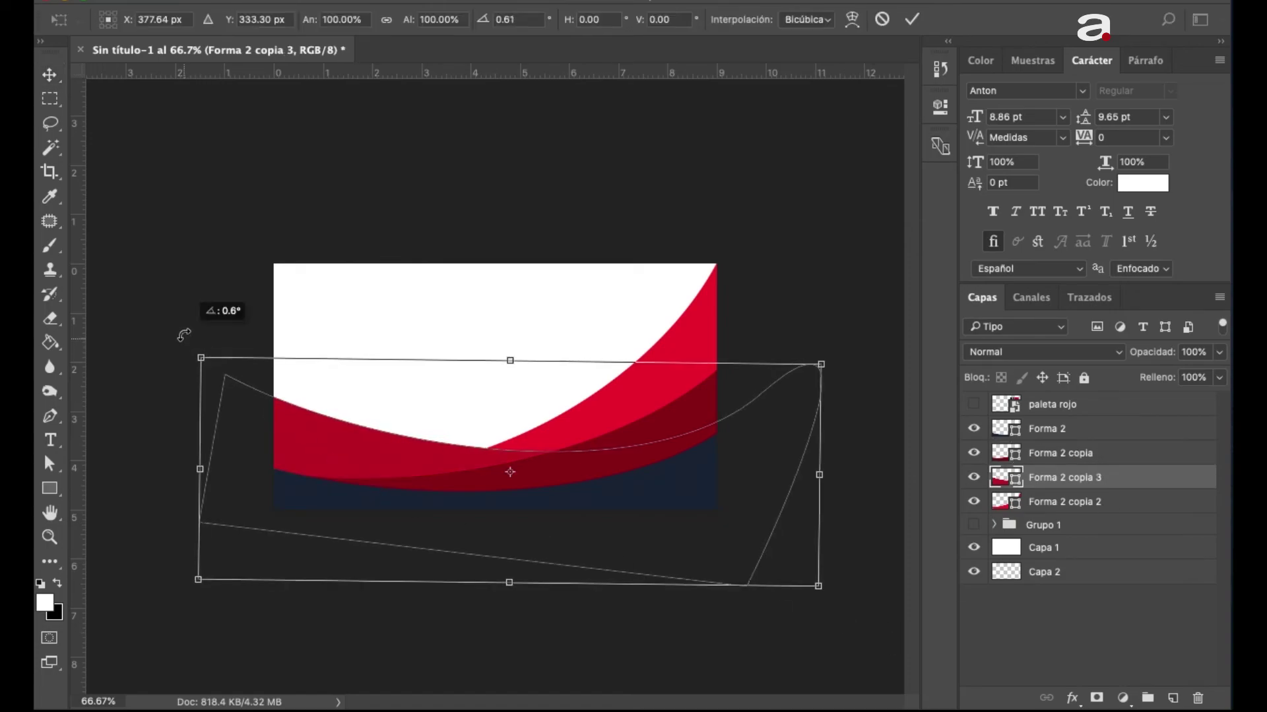
key(shift+Left)
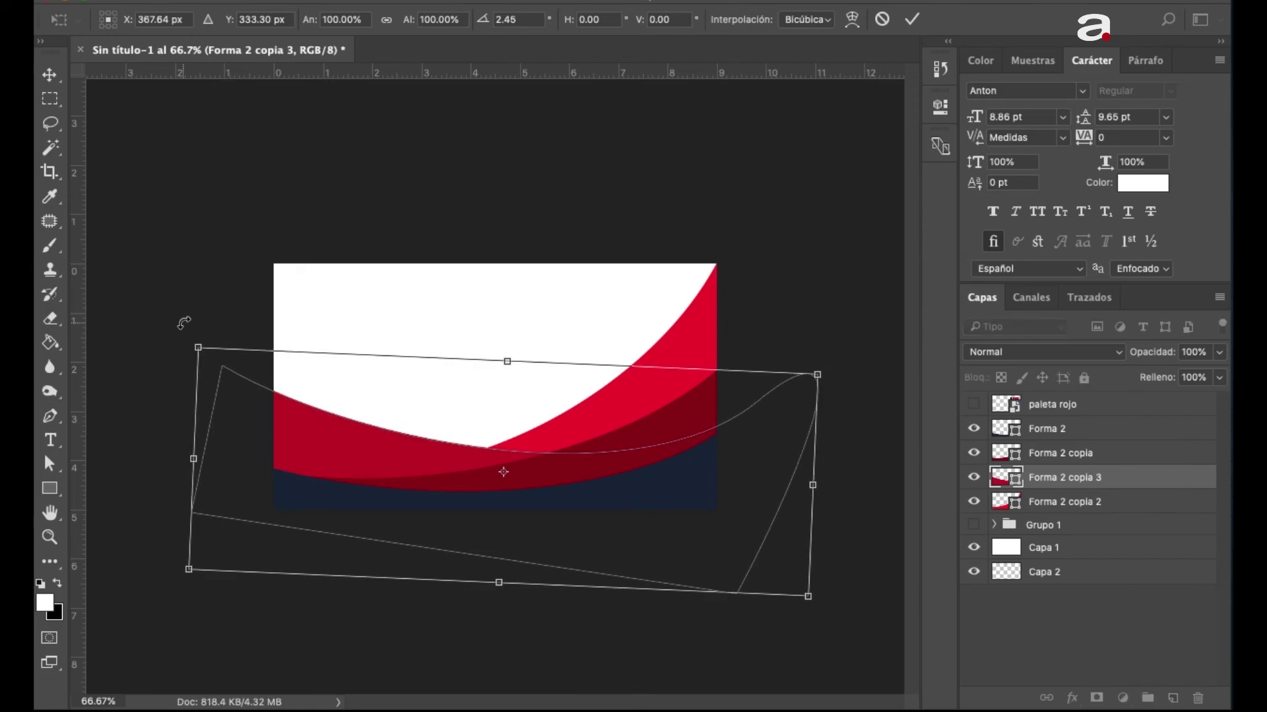
key(shift+Left)
key(shift+Left)
drag(184, 323, 185, 310)
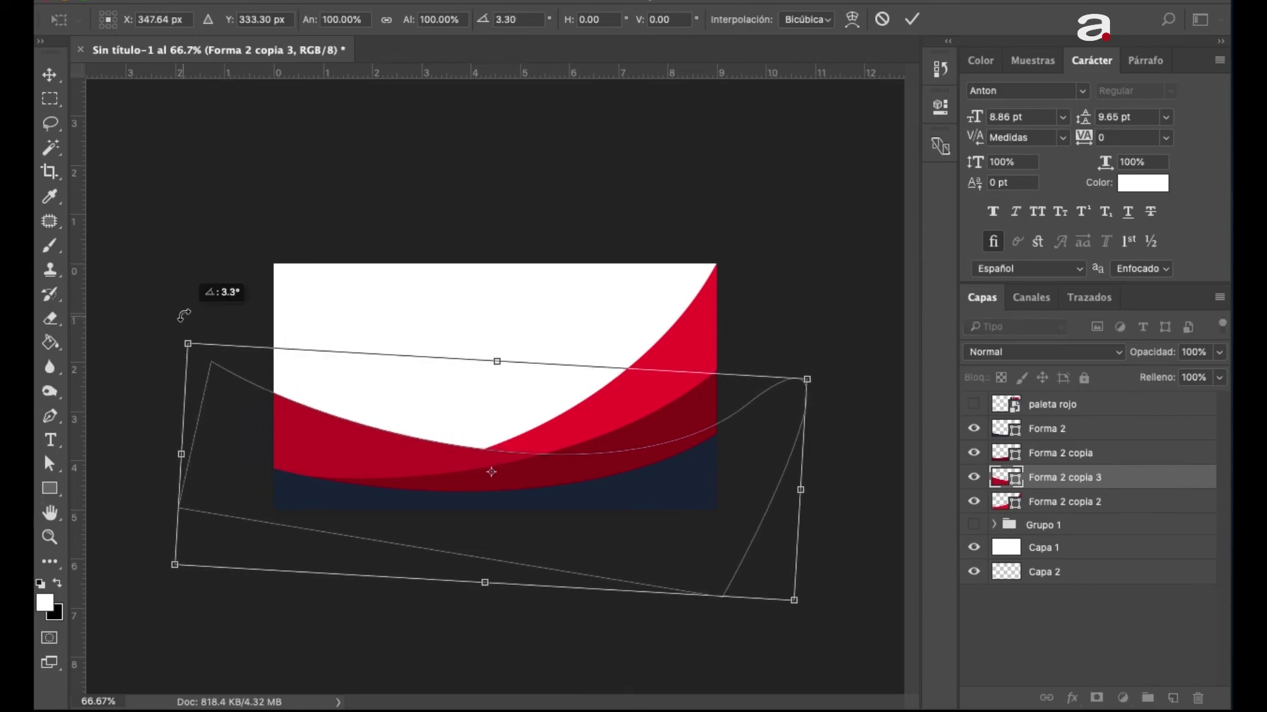
- Ease the crimson wave back to about 1.9° tilt, widen it to 105%, and commit
key(shift+Left)
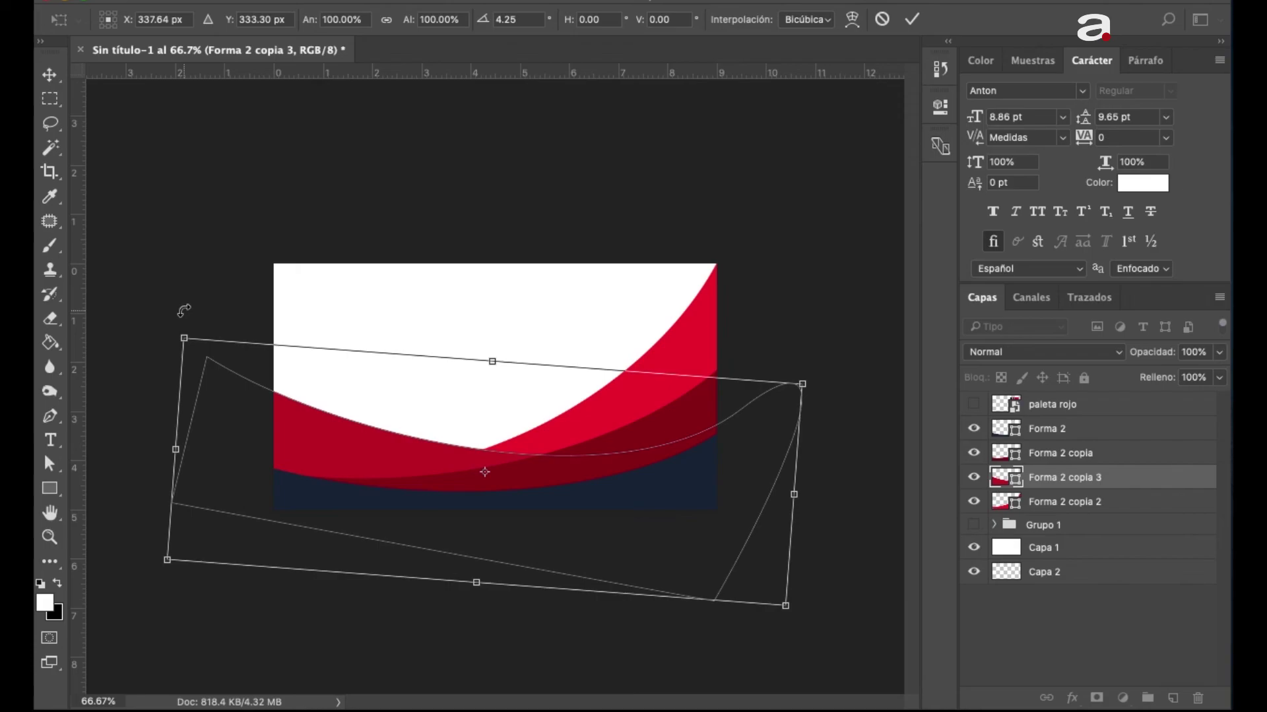
key(Right)
key(Right)
key(Right)
key(Right)
key(Right)
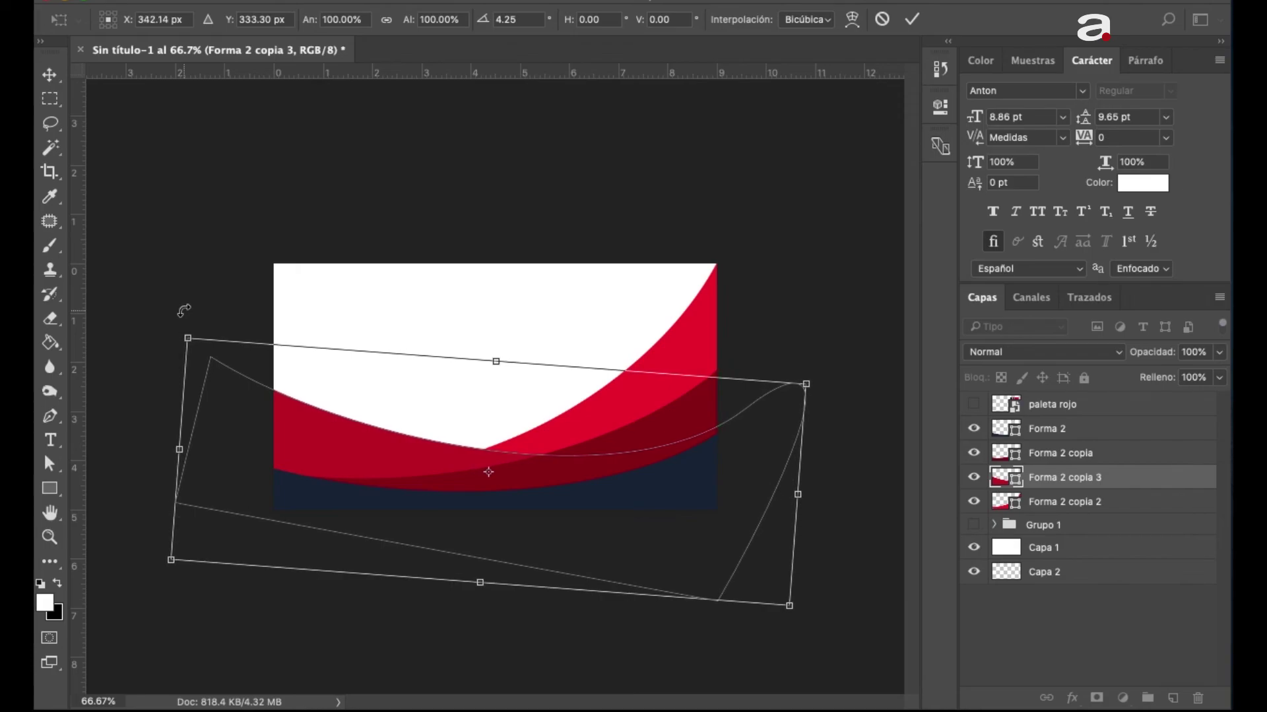
key(Right)
key(Right)
key(Right)
key(Right)
key(Right)
key(Right)
drag(170, 306, 171, 324)
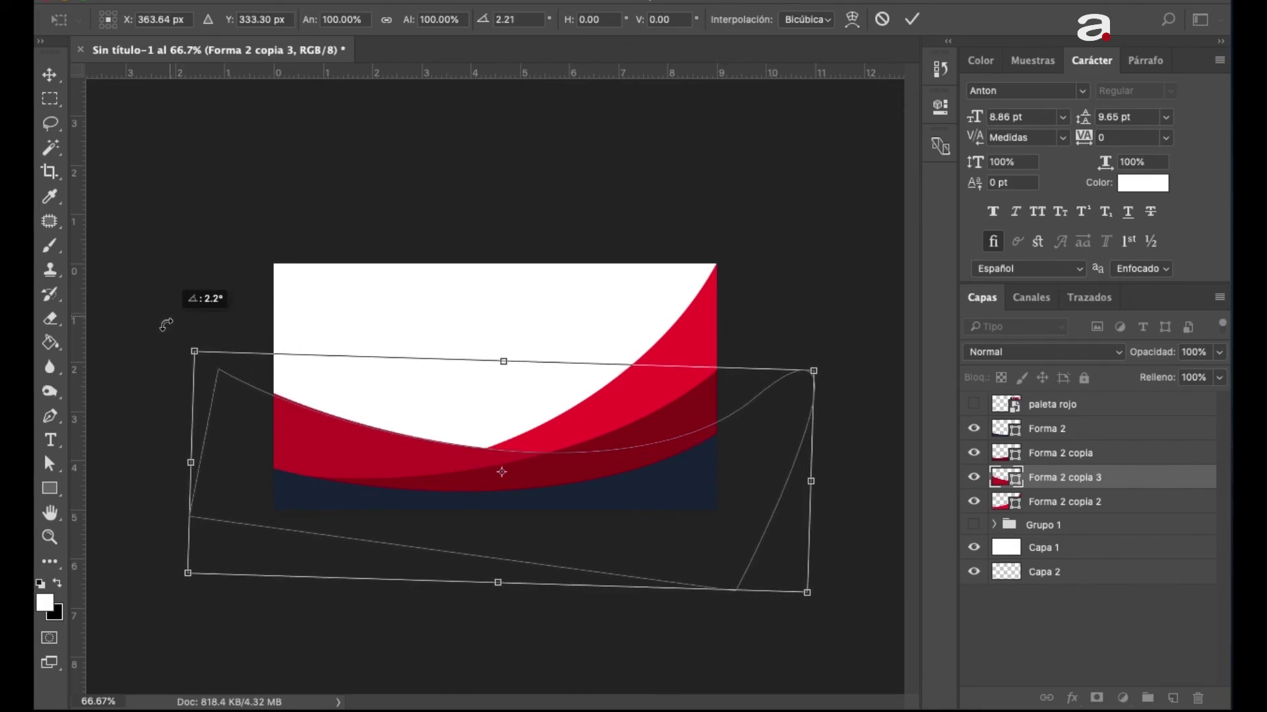
drag(811, 482, 831, 481)
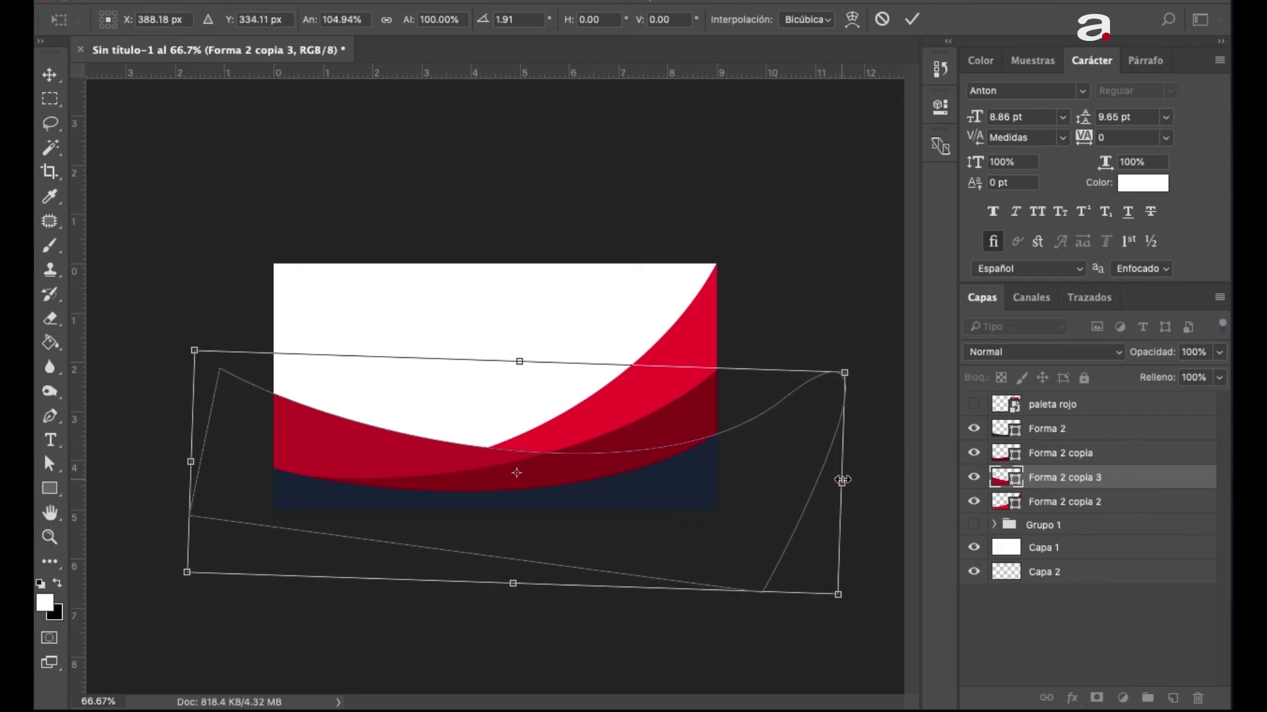
key(Return)
click(1113, 408)
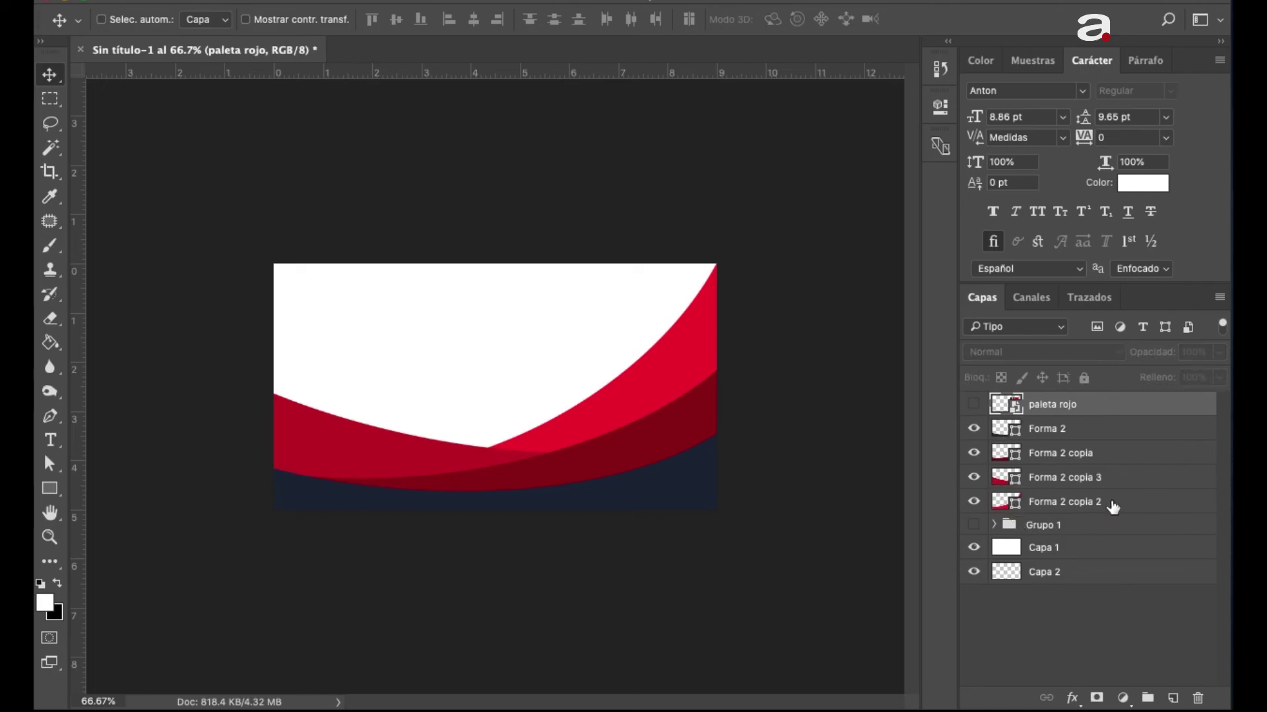
- Group the four Forma 2 wave layers into Grupo 2
click(1112, 436)
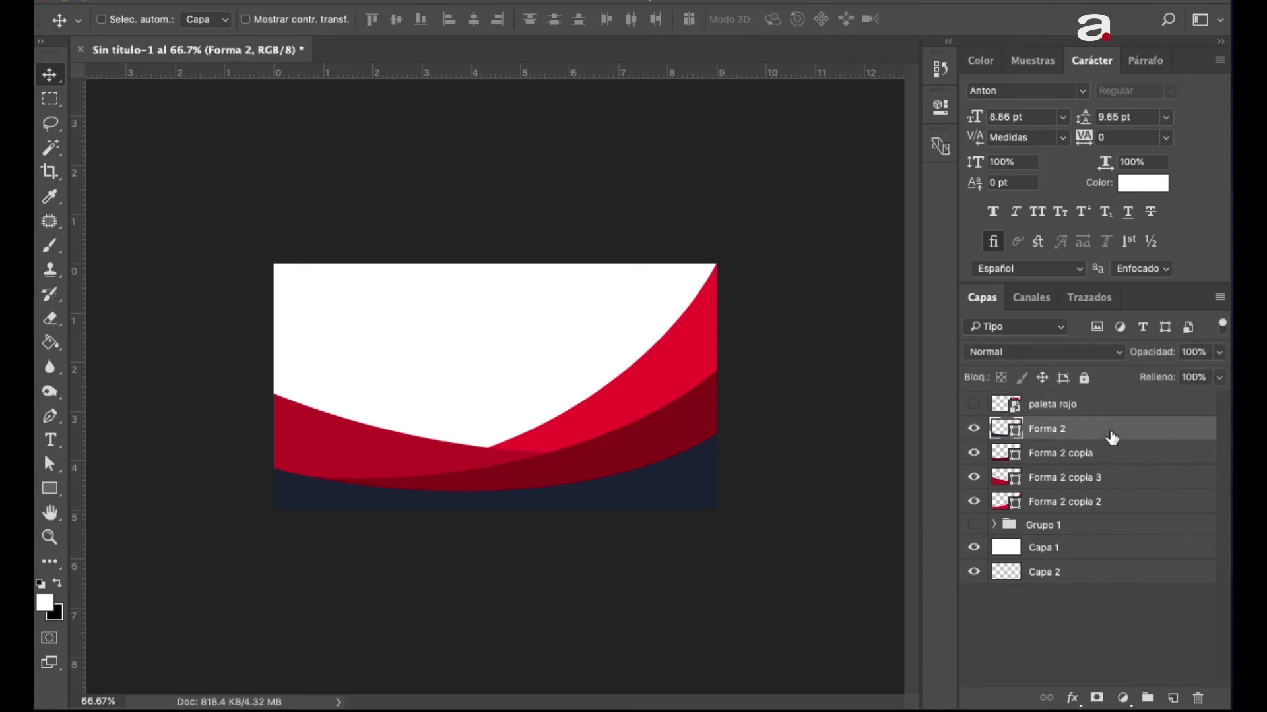
shift+click(1131, 510)
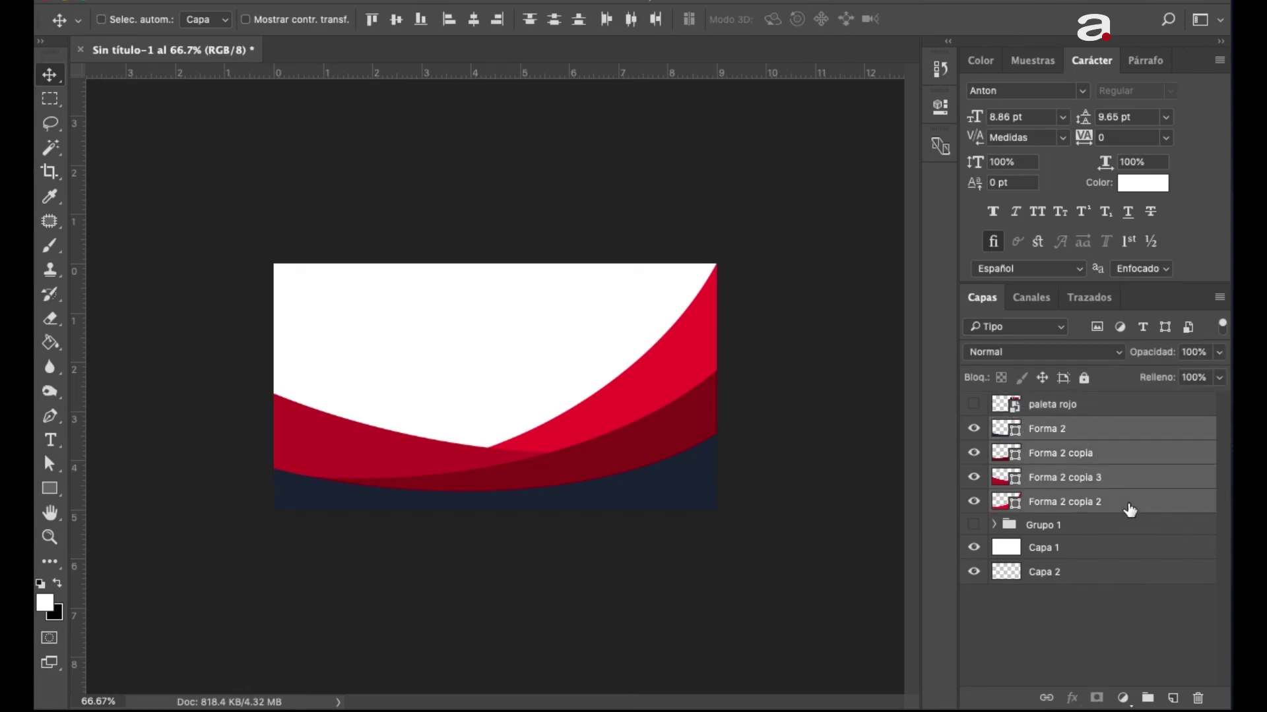
key(ctrl+g)
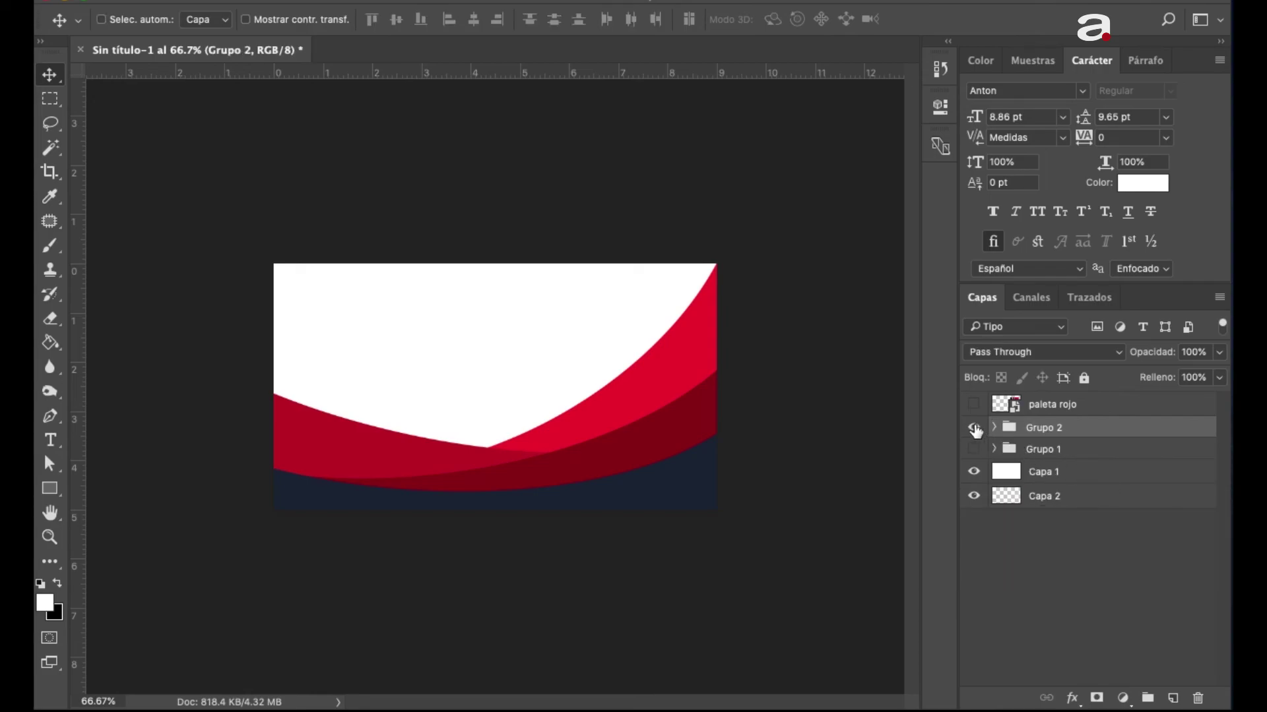
- Show Grupo 1 and duplicate its isotipo sescreativa blanca logo layer into Grupo 2
click(974, 429)
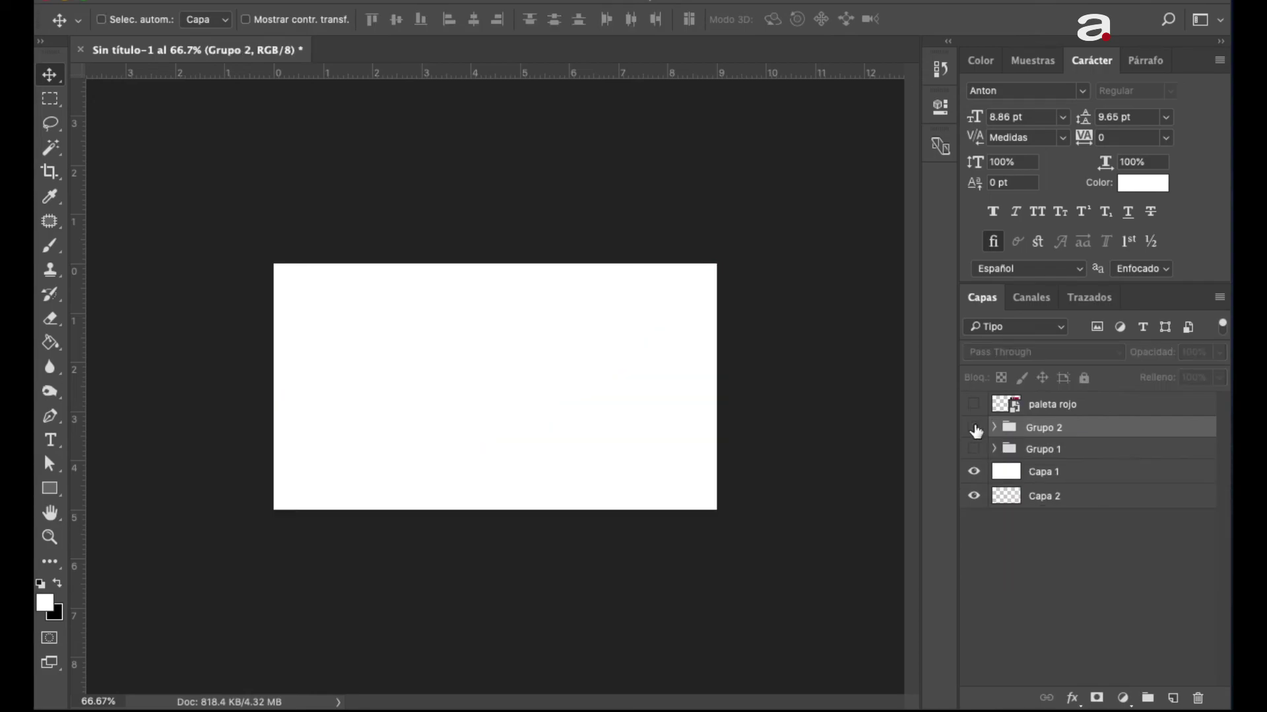
click(974, 451)
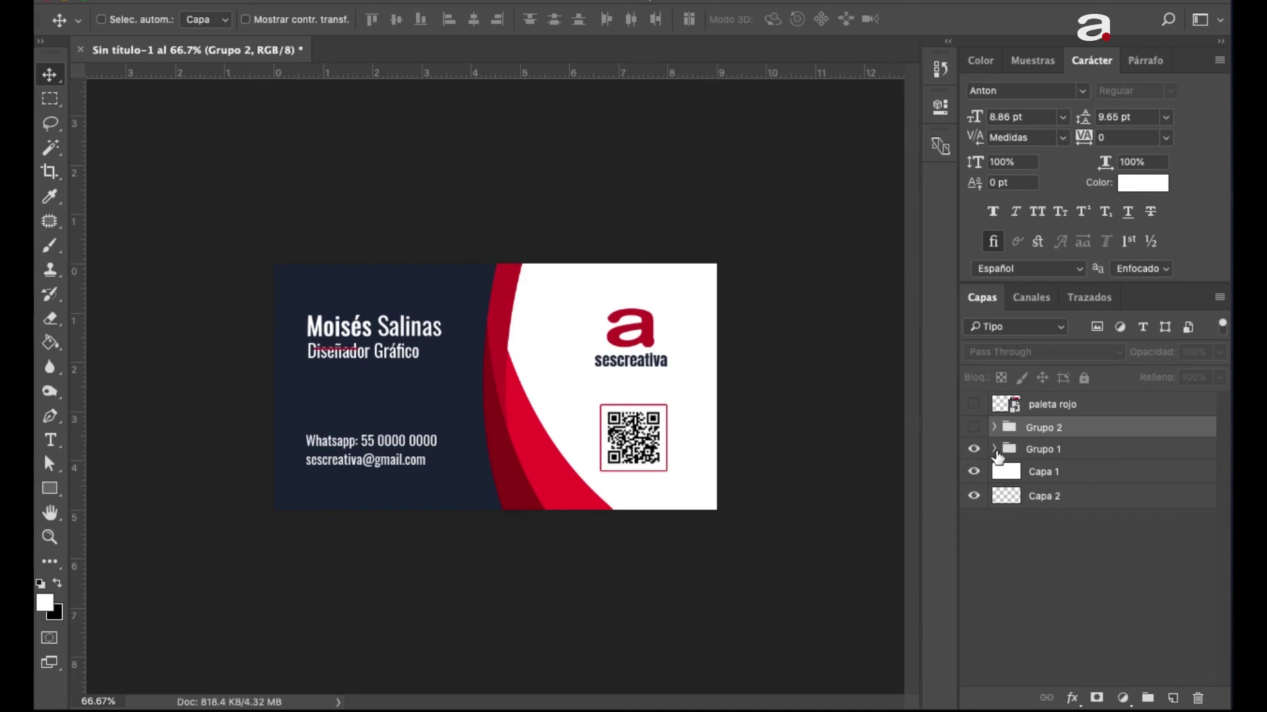
click(994, 450)
scroll(1089, 557, down, 1)
scroll(1087, 558, down, 4)
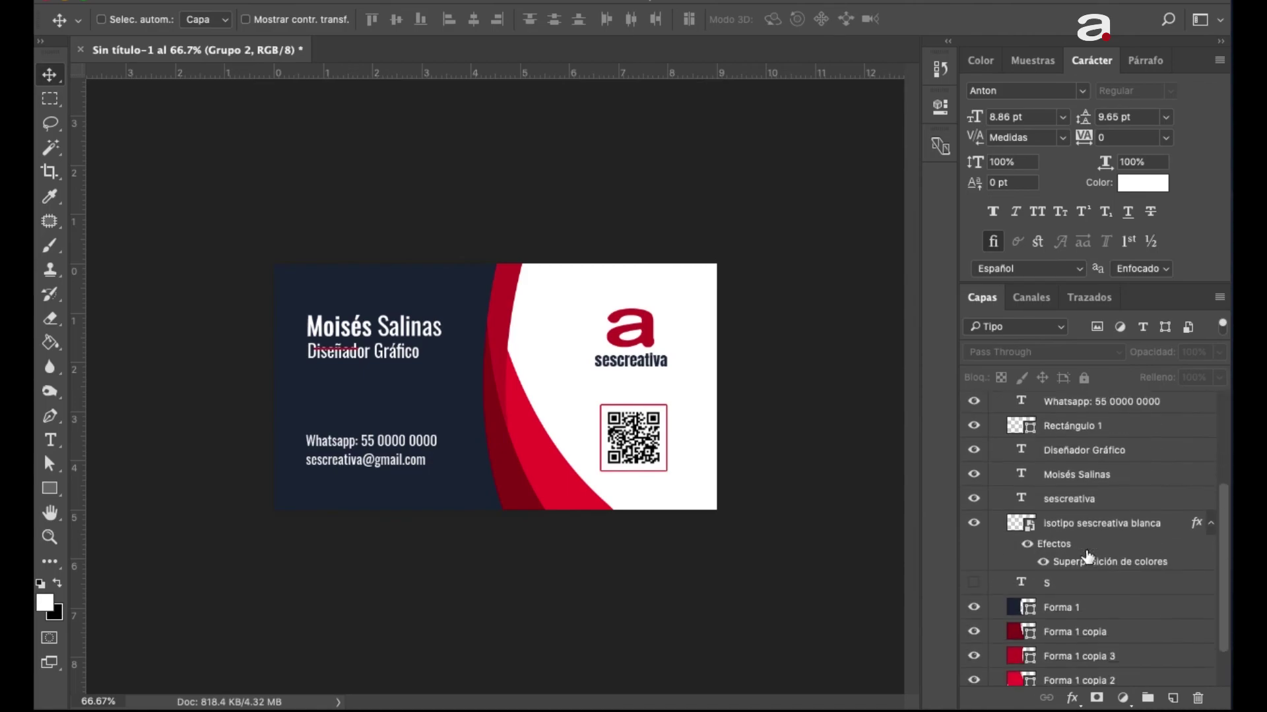
scroll(1089, 558, down, 1)
click(1090, 570)
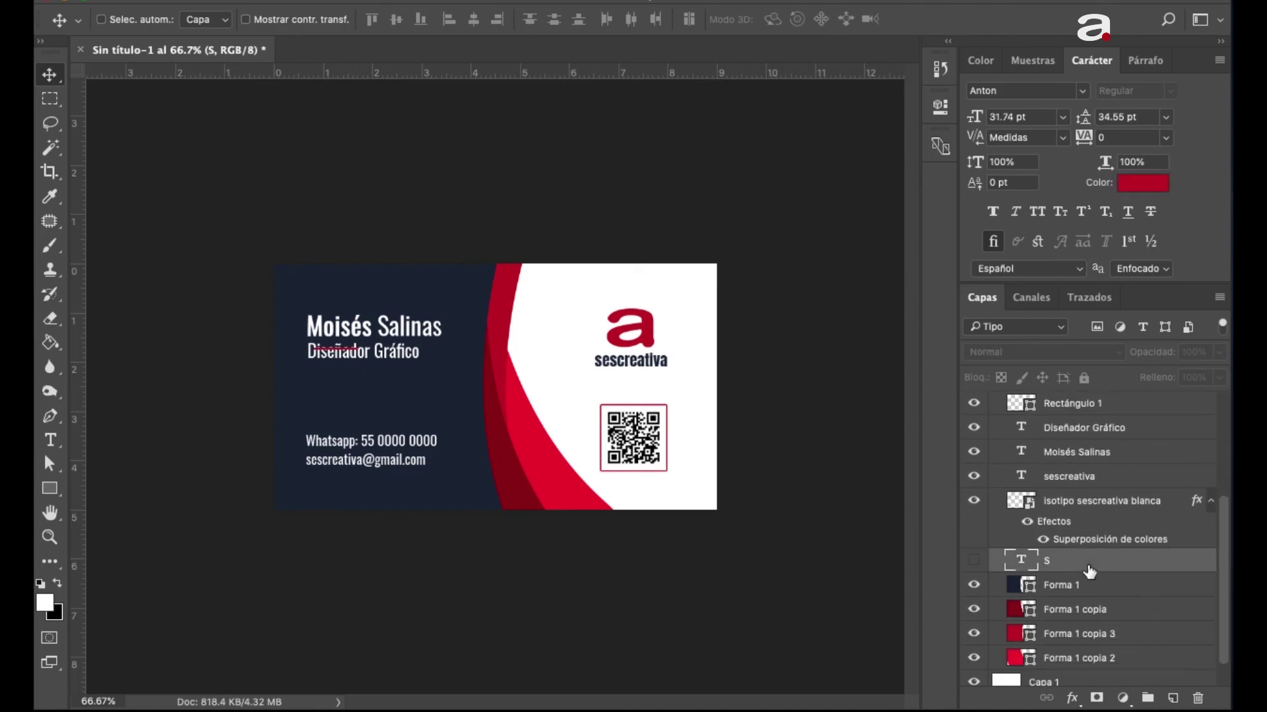
scroll(1114, 605, up, 2)
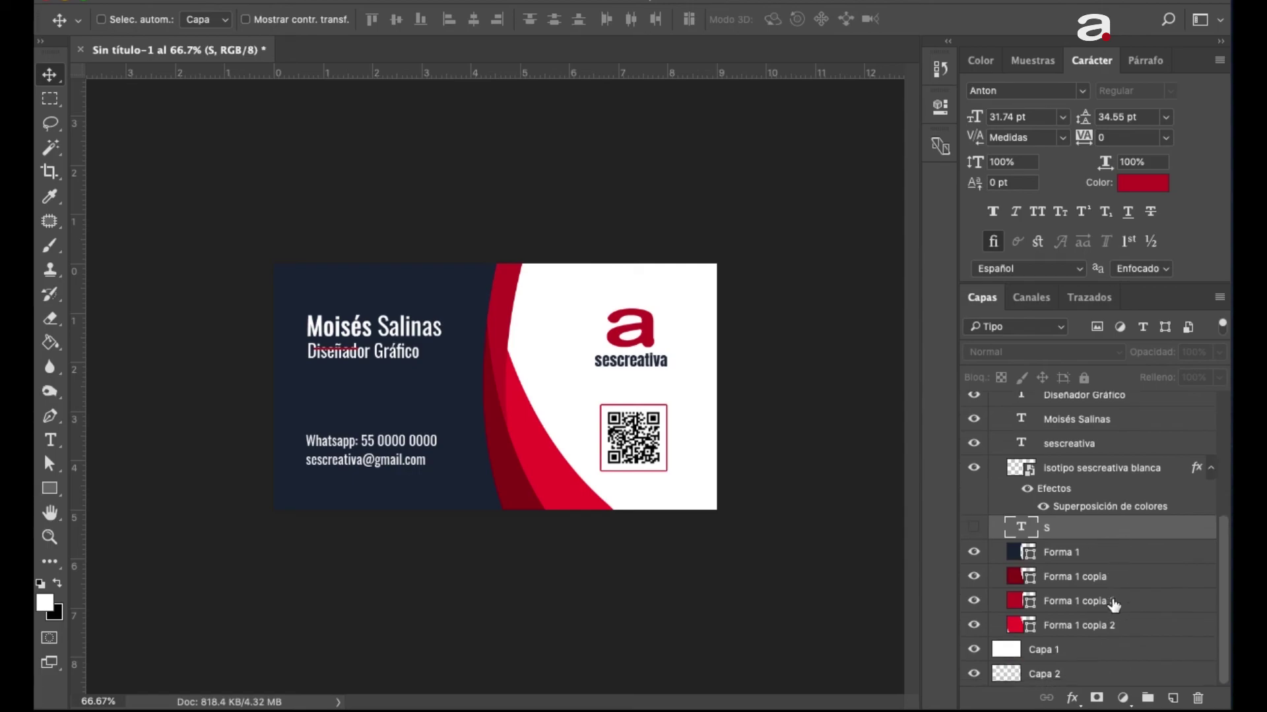
scroll(1114, 606, up, 2)
scroll(1115, 605, up, 2)
scroll(1114, 606, up, 1)
scroll(1115, 605, down, 1)
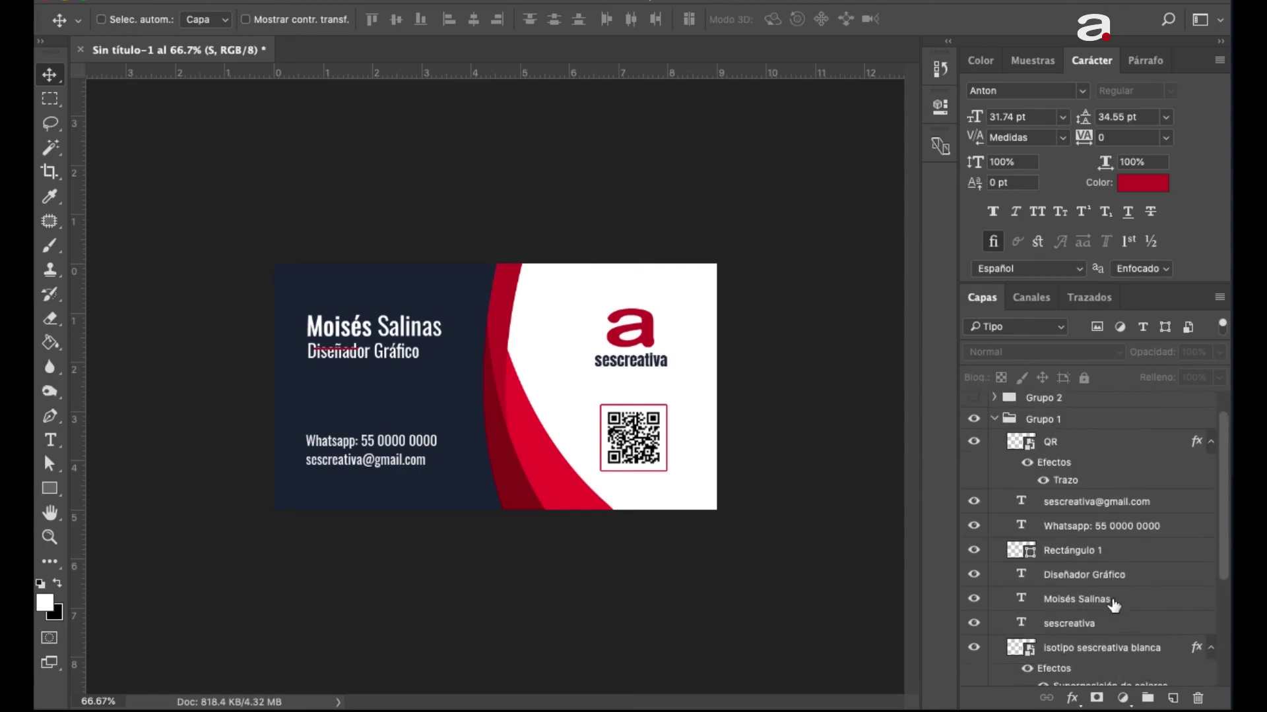
scroll(1115, 605, down, 1)
scroll(1114, 605, down, 1)
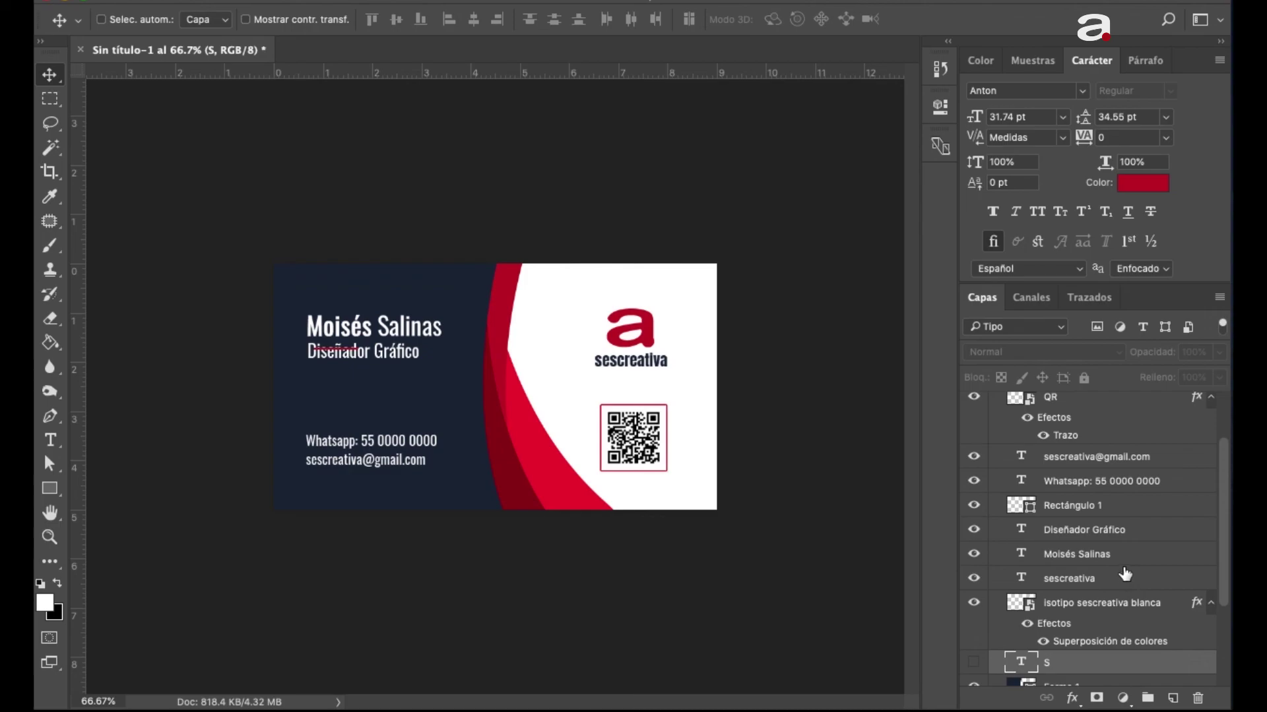
scroll(1126, 575, down, 2)
click(1093, 560)
key(ctrl+j)
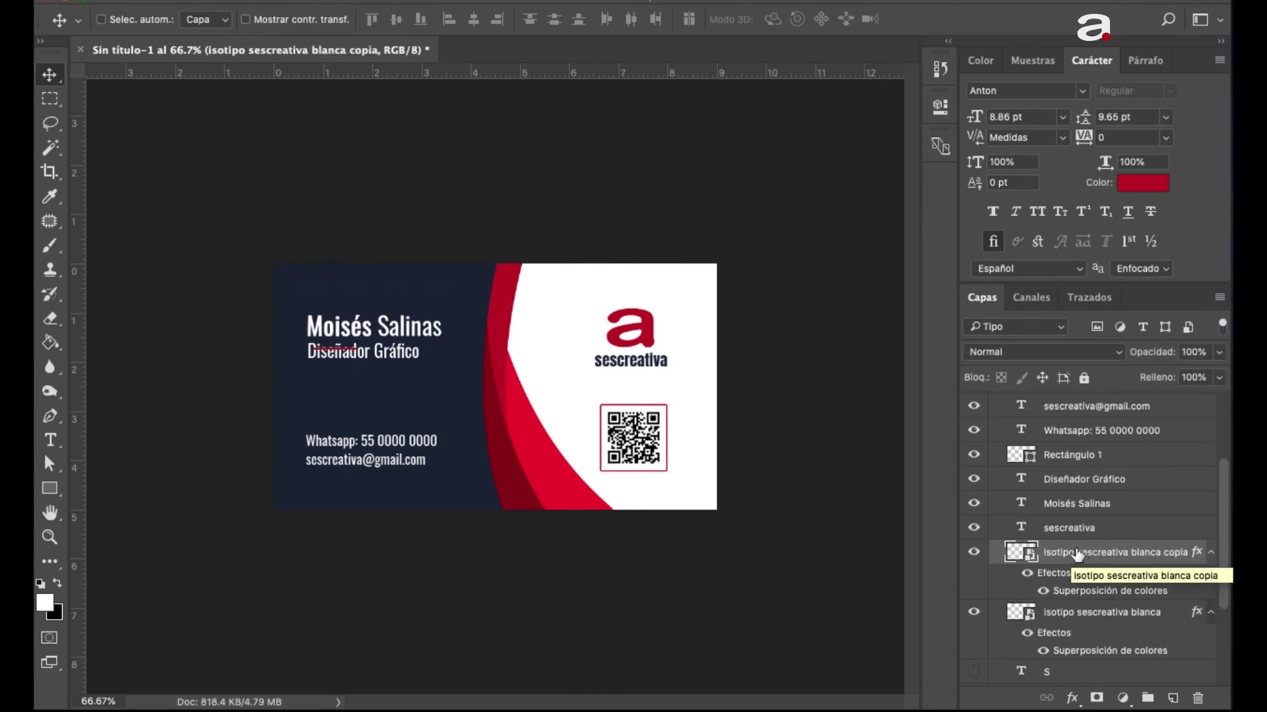
mouse_move(1085, 554)
mouse_down()
mouse_move(1082, 405)
mouse_move(1078, 426)
mouse_up()
click(995, 450)
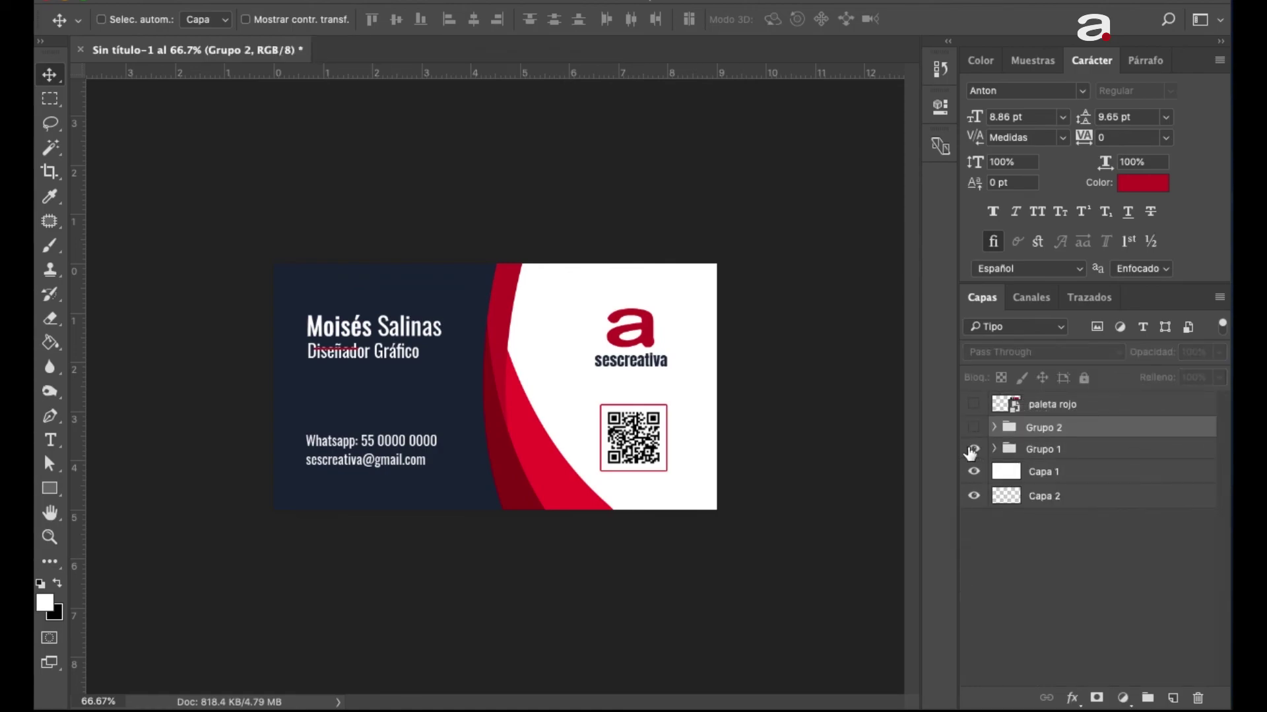
- Display Grupo 2 only and move the red 'a' logo copy to the upper-left white area
click(973, 449)
click(974, 428)
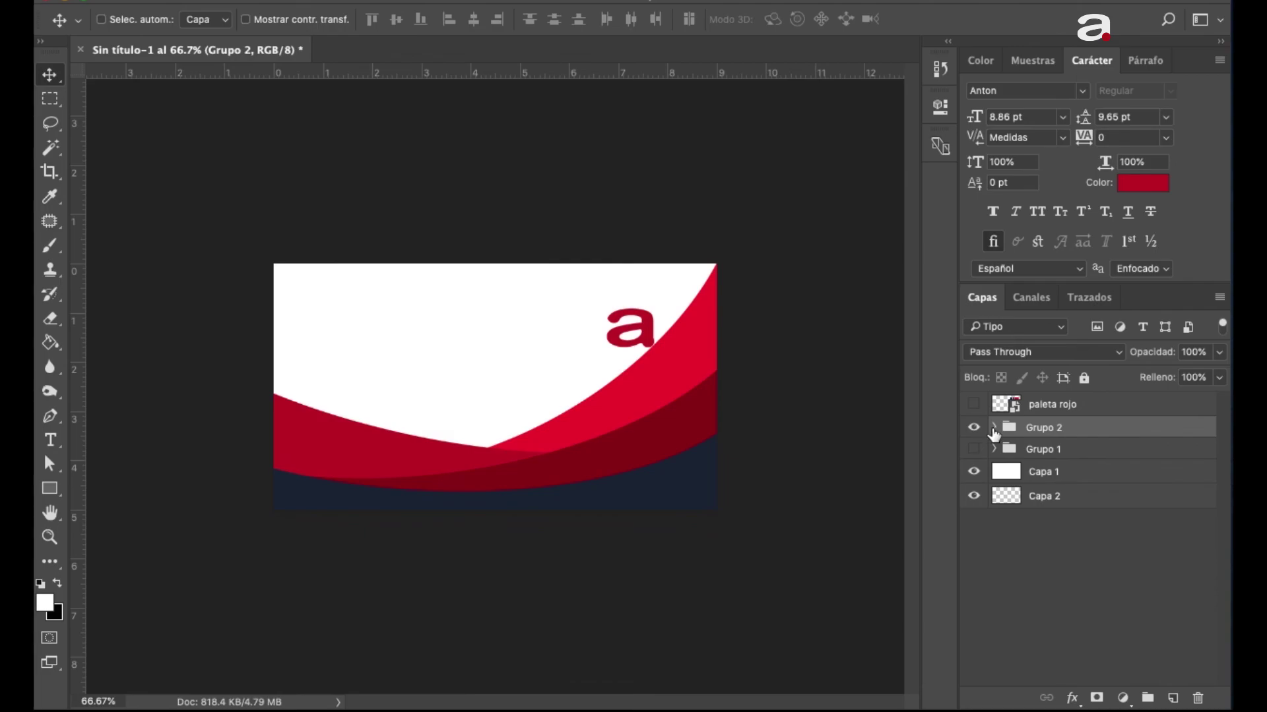
click(994, 428)
click(1065, 454)
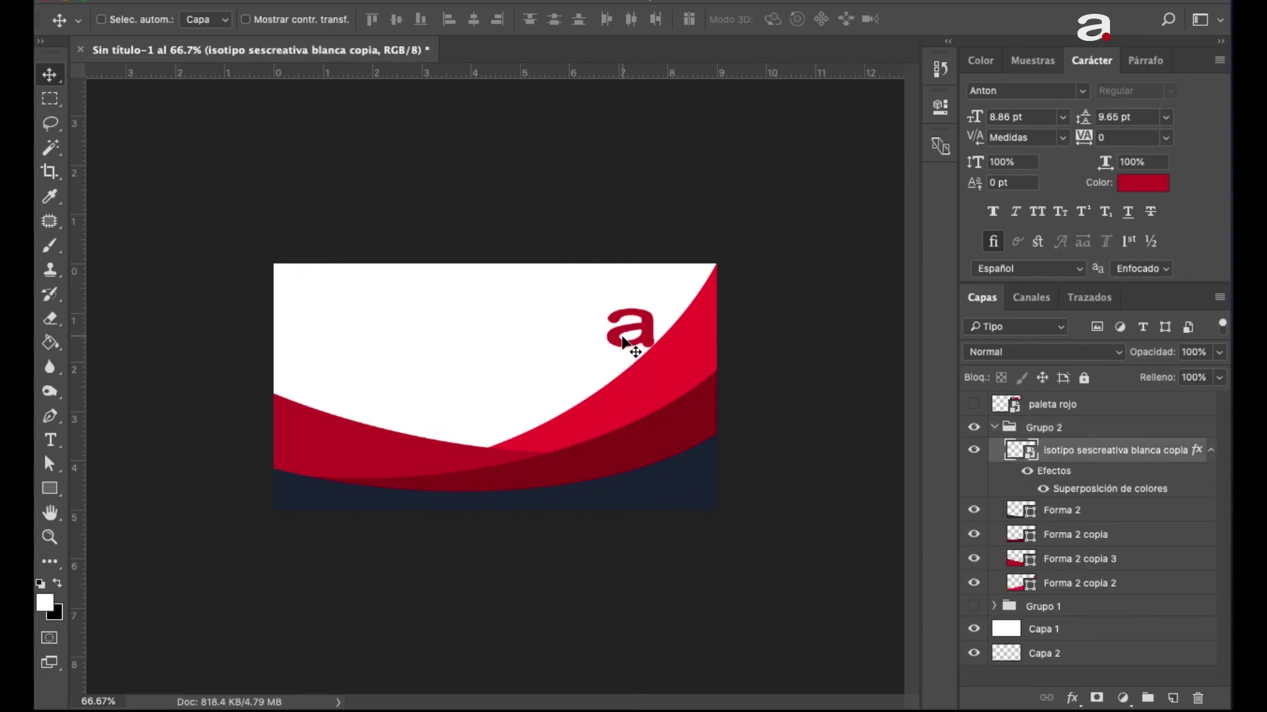
drag(625, 340, 345, 337)
click(53, 442)
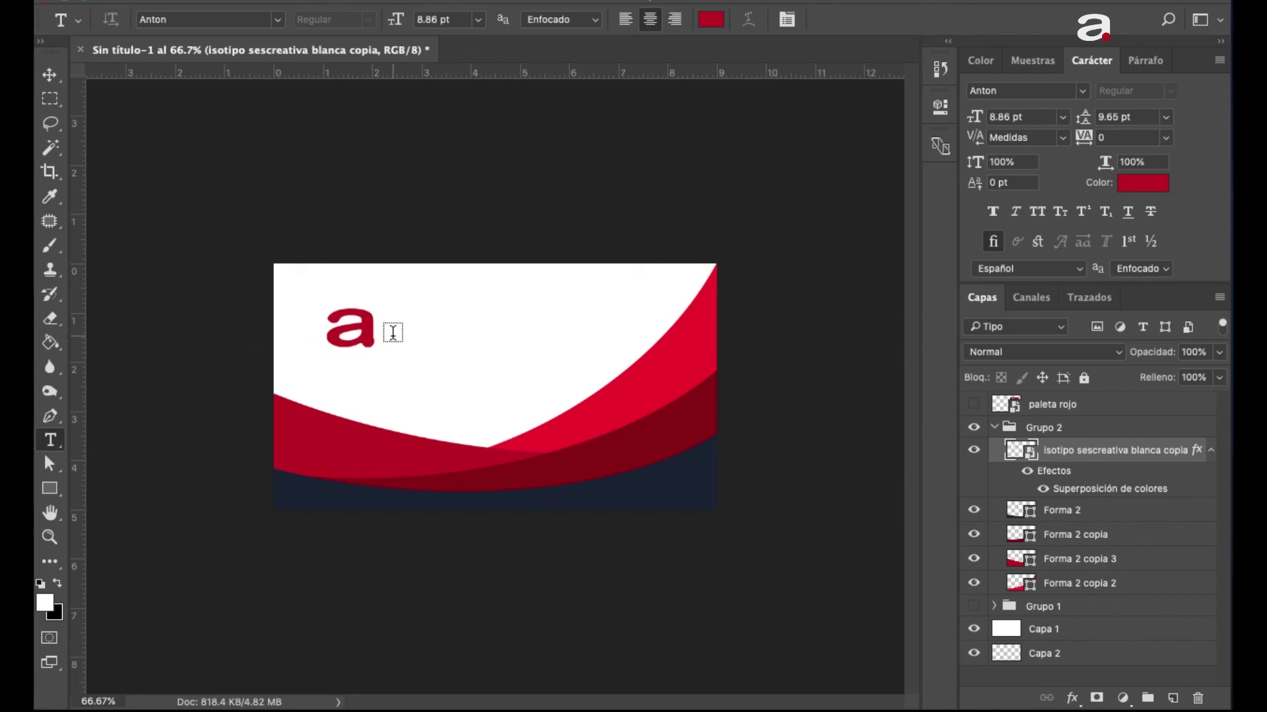
- Add 'sescreativa' beside the logo in navy sampled from the bottom wave, nudged right
click(393, 333)
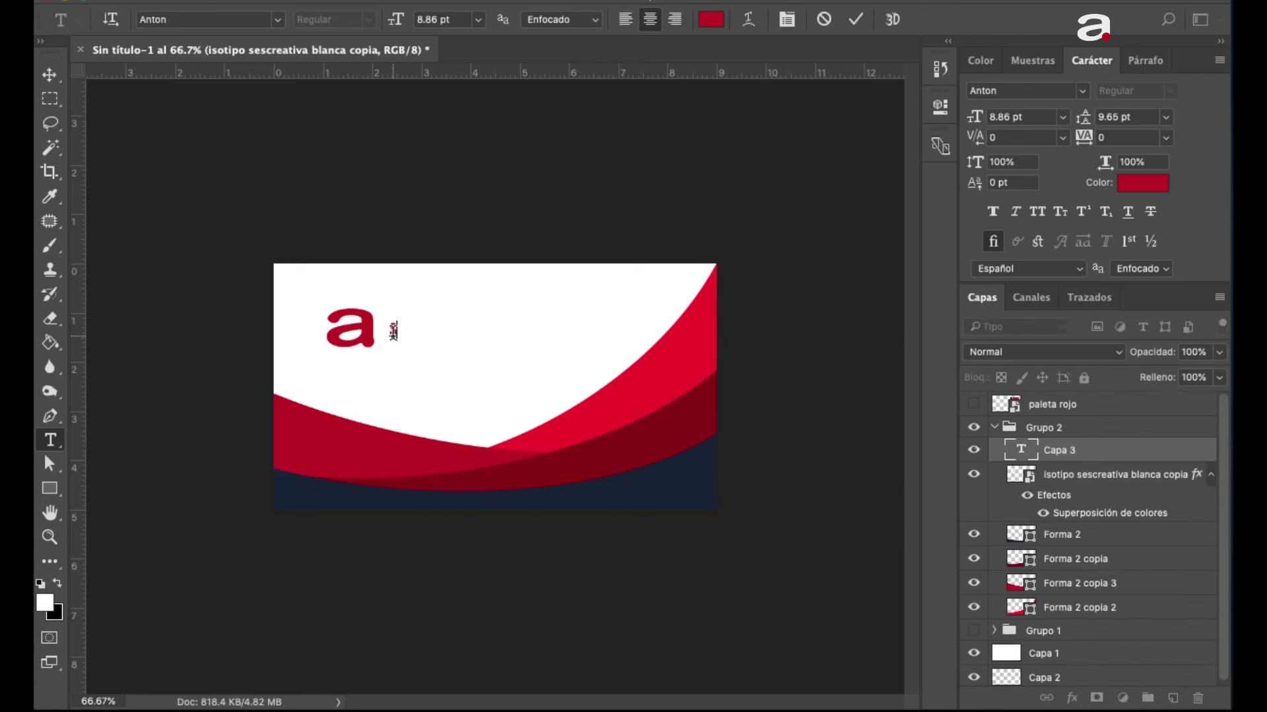
text(scr)
text(eativa)
click(1120, 458)
click(1124, 191)
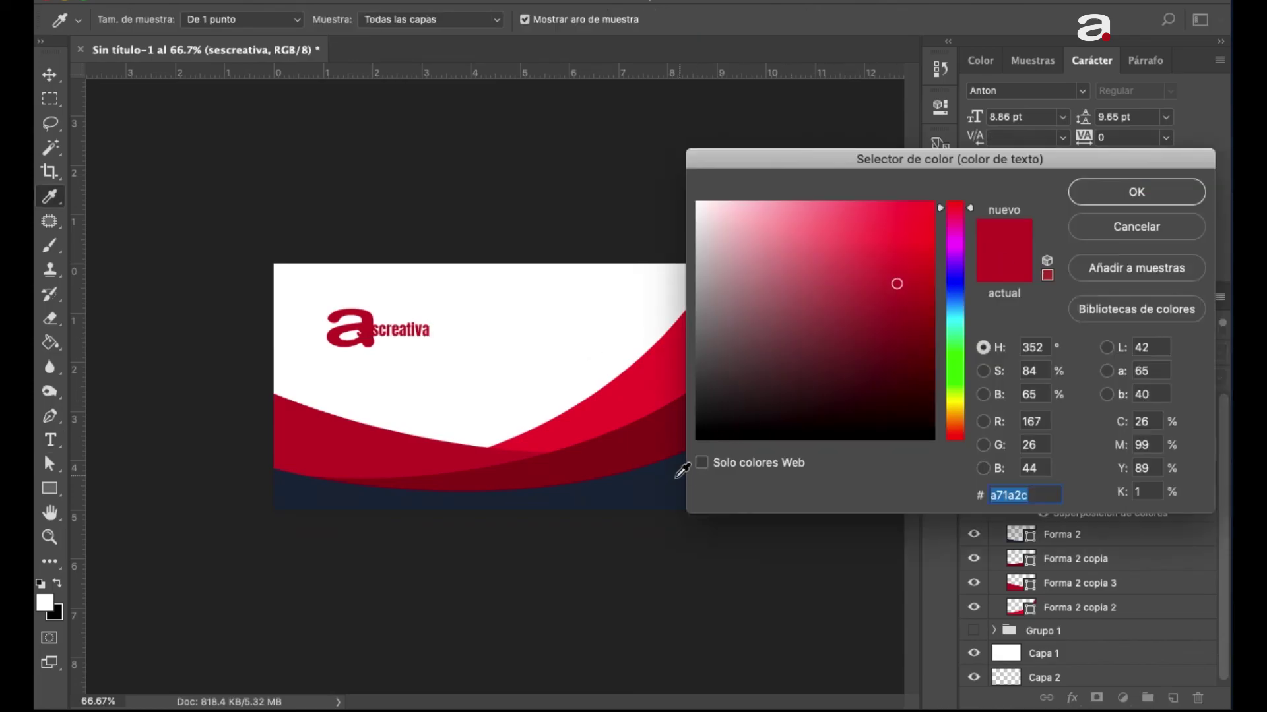
click(654, 491)
click(1136, 192)
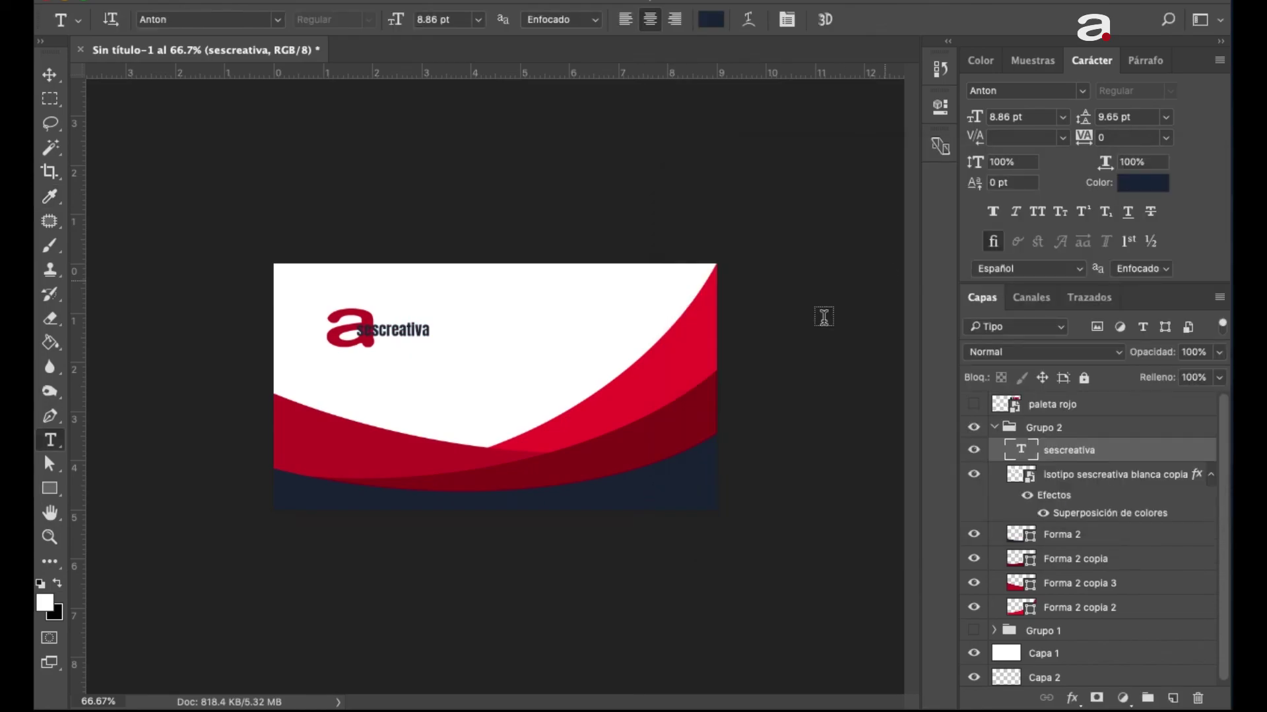
key(v)
key(shift+Right)
key(shift+Right)
key(shift+Right)
key(shift+Right)
key(shift+Right)
key(shift+Right)
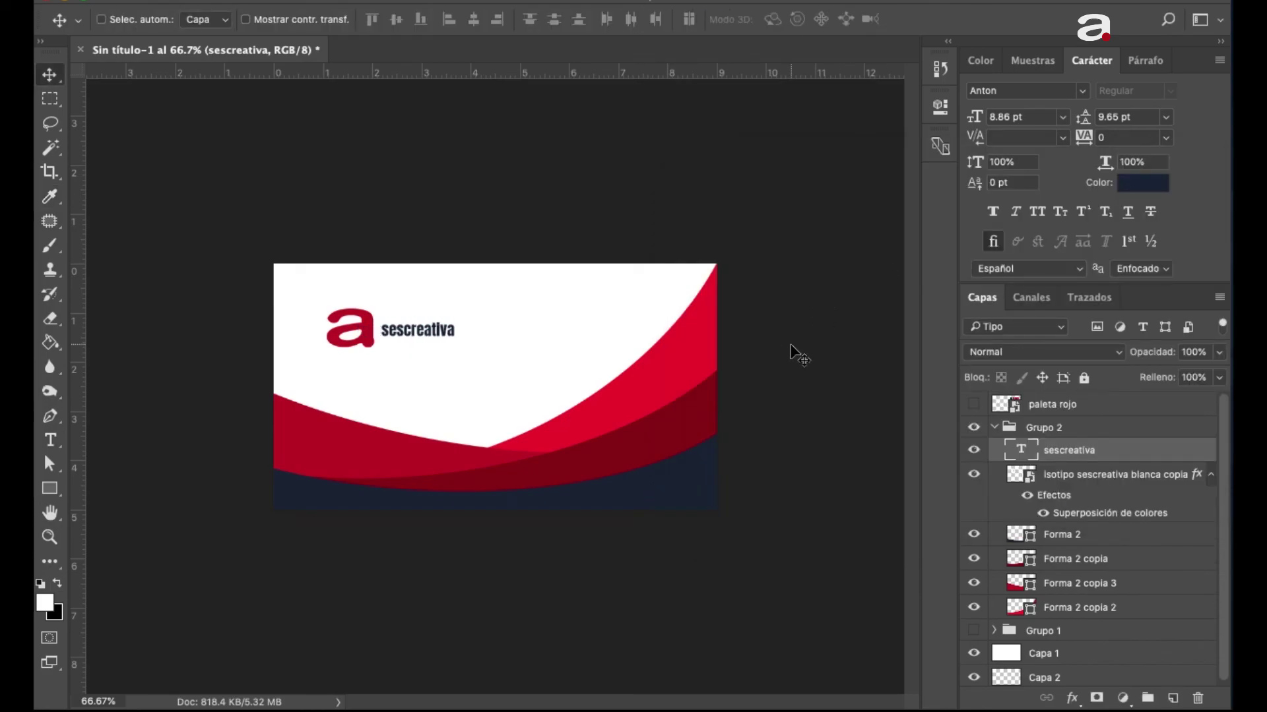